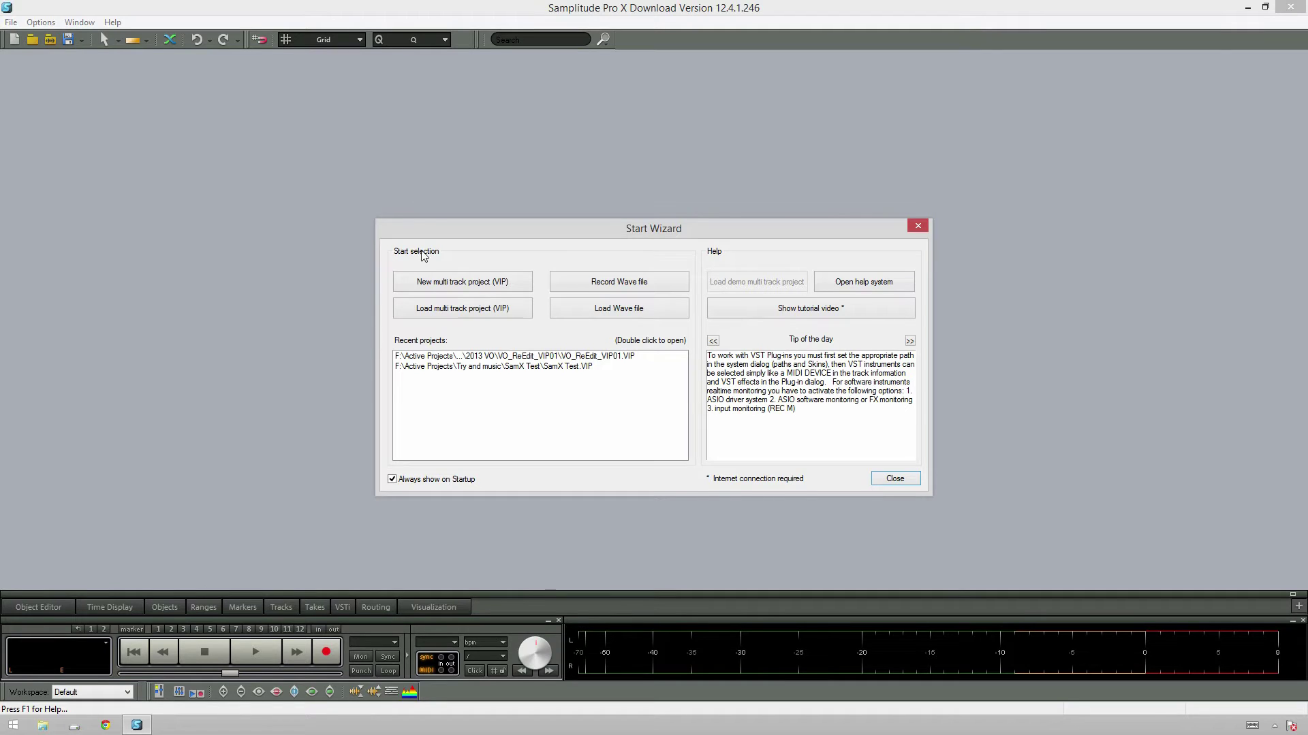
- Start a new multi-track project and choose the Audio folder inside BattleOfTheBelmontBands_Curb_20140822 as its path
{"action": "left_click", "coordinate": [508, 279]}
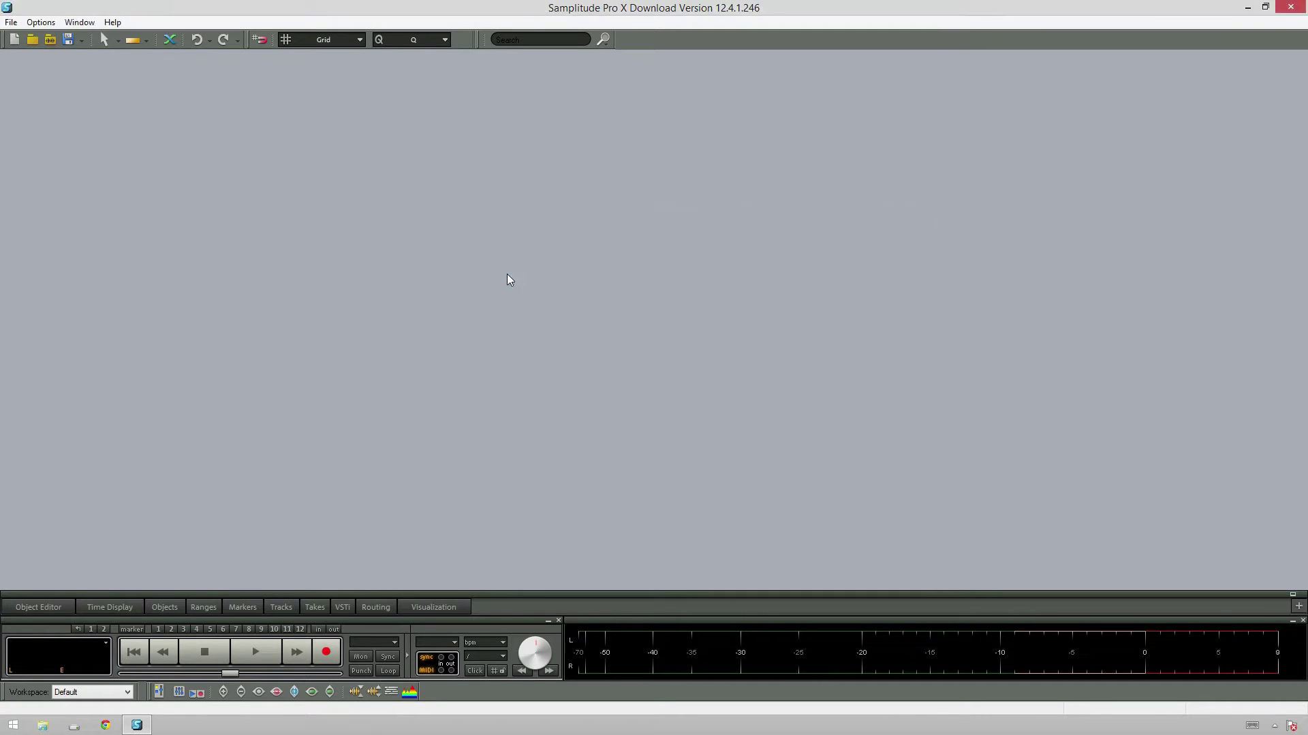
{"action": "left_click", "coordinate": [473, 174]}
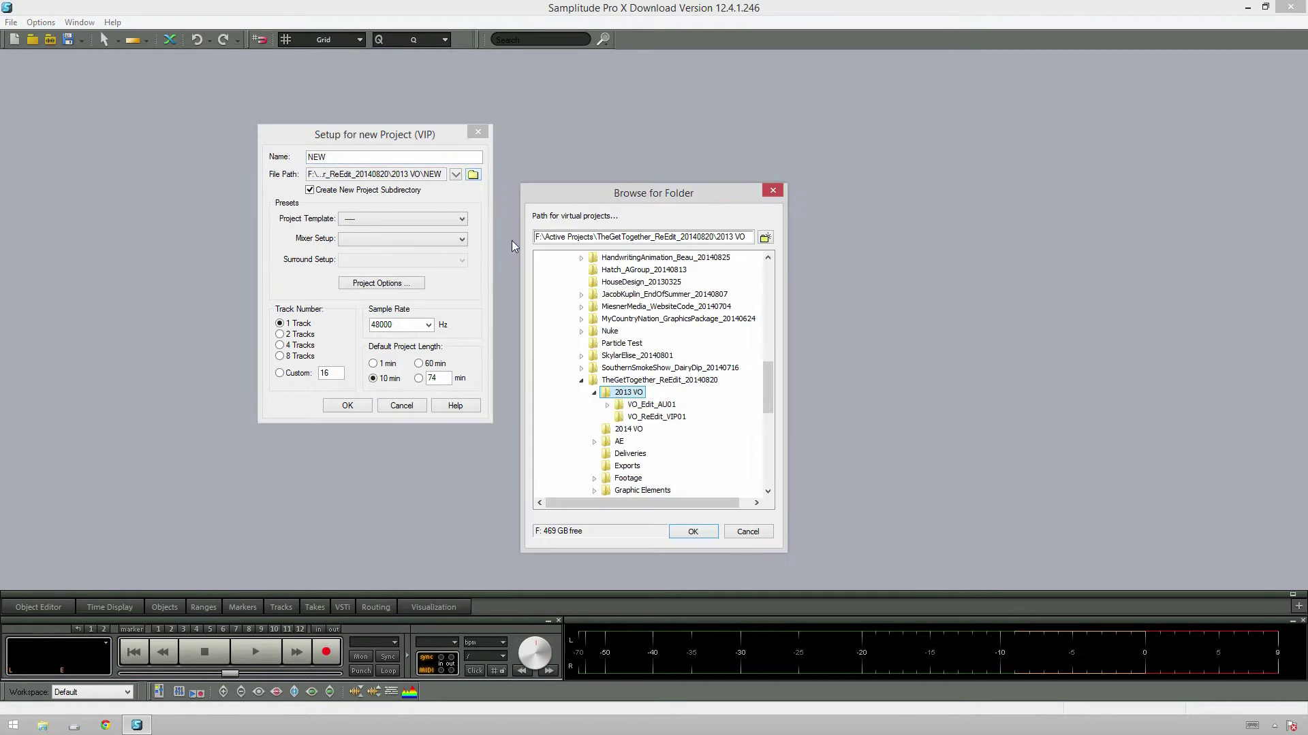
{"action": "left_click", "coordinate": [581, 380]}
{"action": "scroll", "coordinate": [614, 323], "scroll_direction": "up", "scroll_amount": 5}
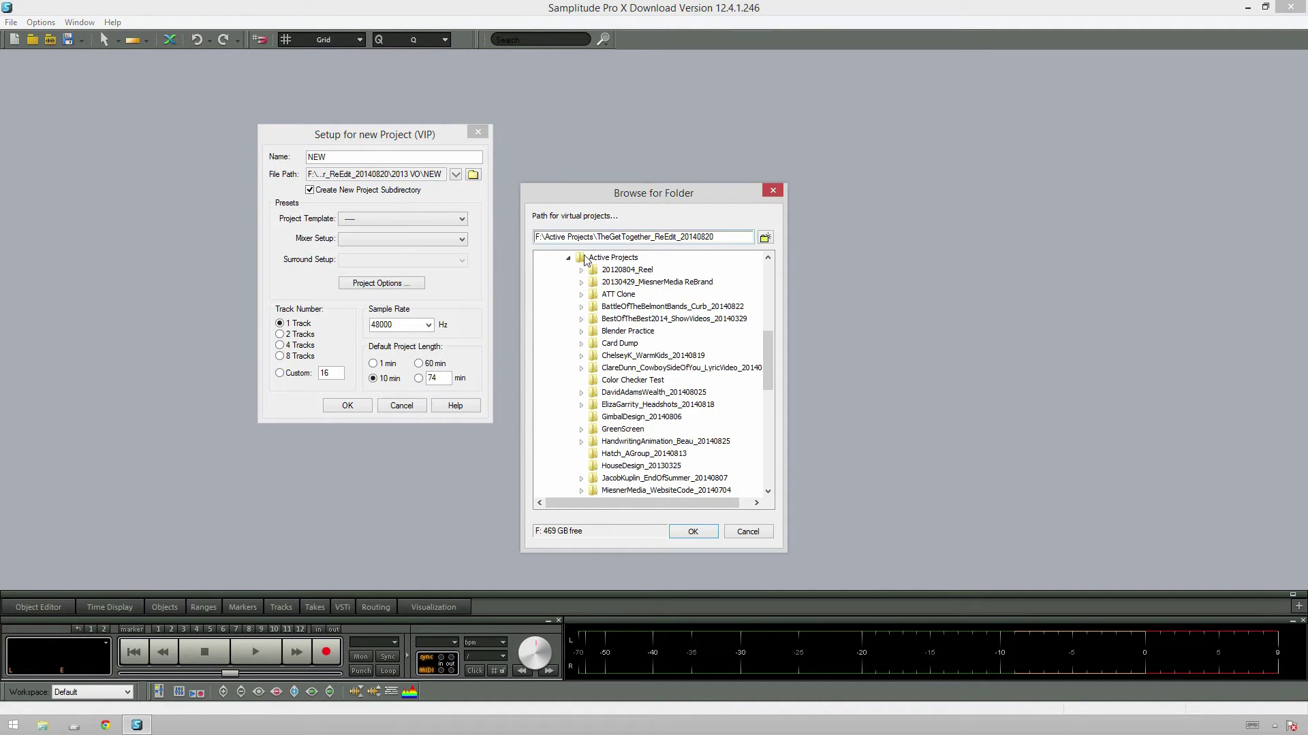
{"action": "left_click", "coordinate": [585, 310]}
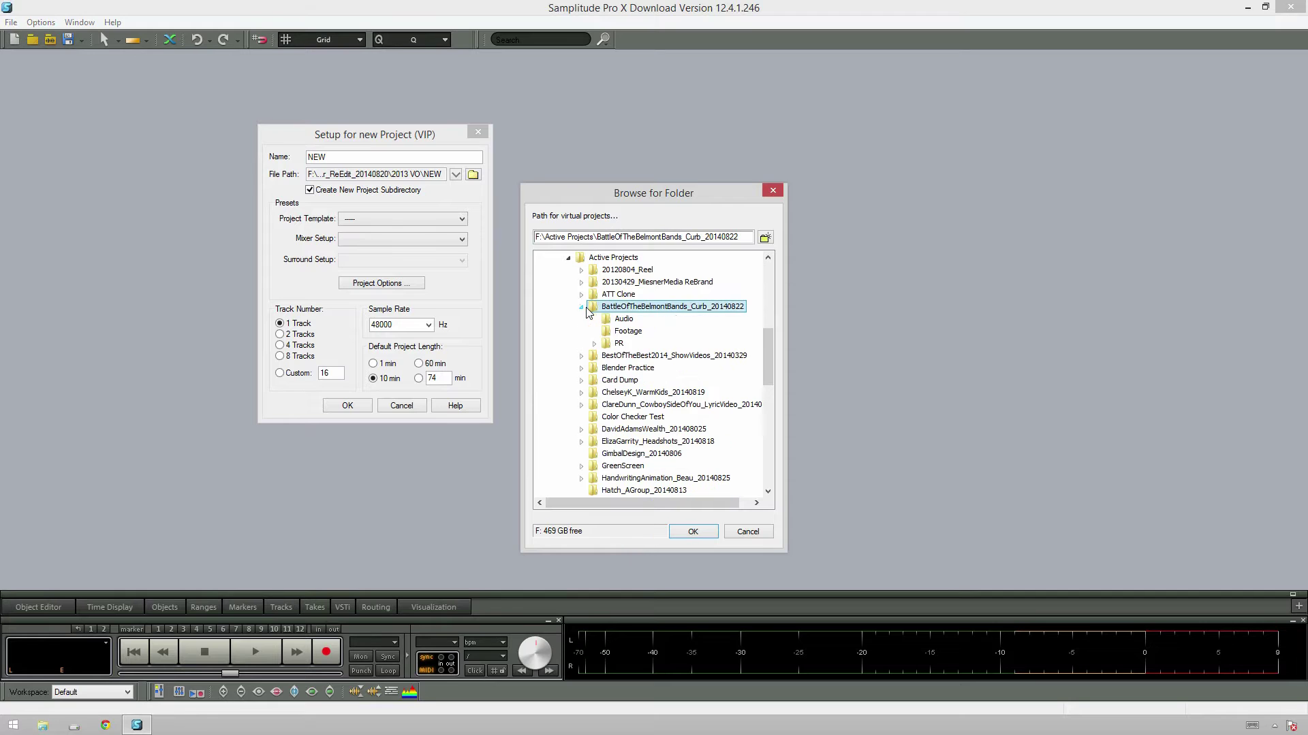
{"action": "left_click", "coordinate": [618, 320]}
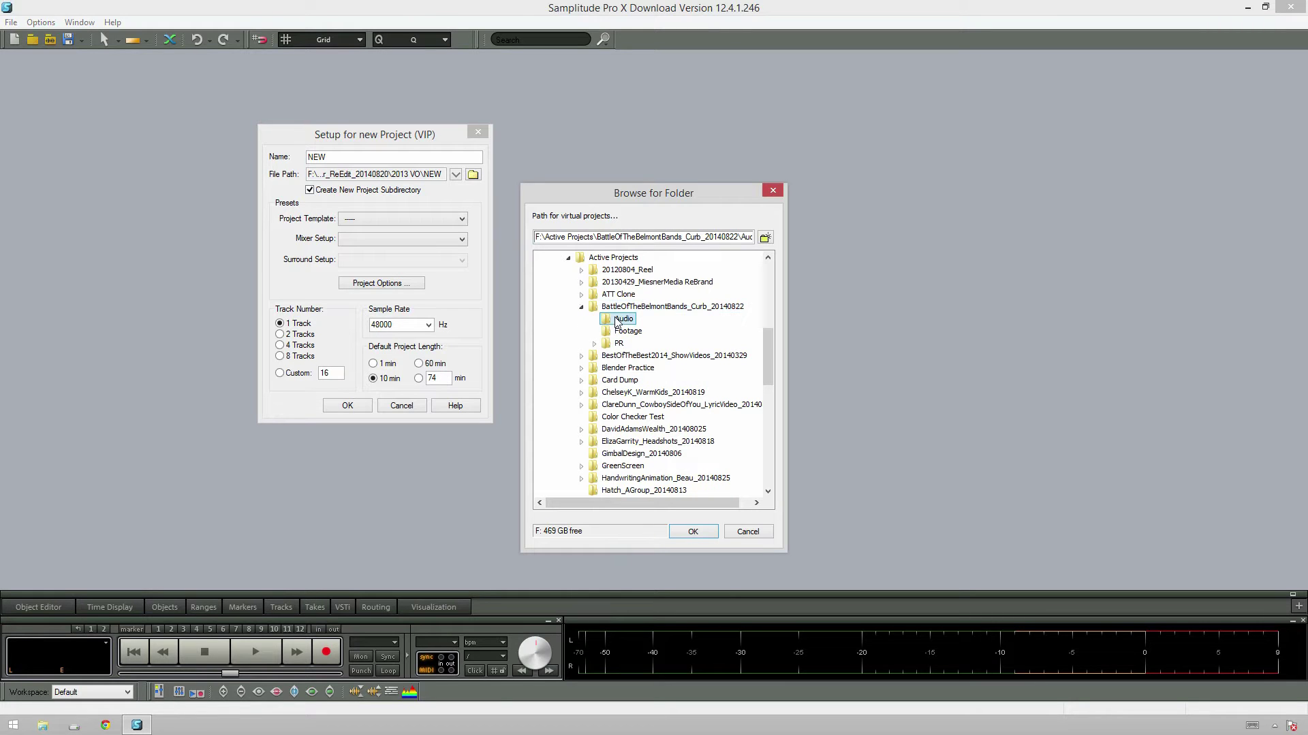
- Create a subfolder named VIP inside the Audio folder and accept it as the project's path
{"action": "left_click", "coordinate": [765, 238]}
{"action": "type", "text": "VIP"}
{"action": "key", "text": "Return"}
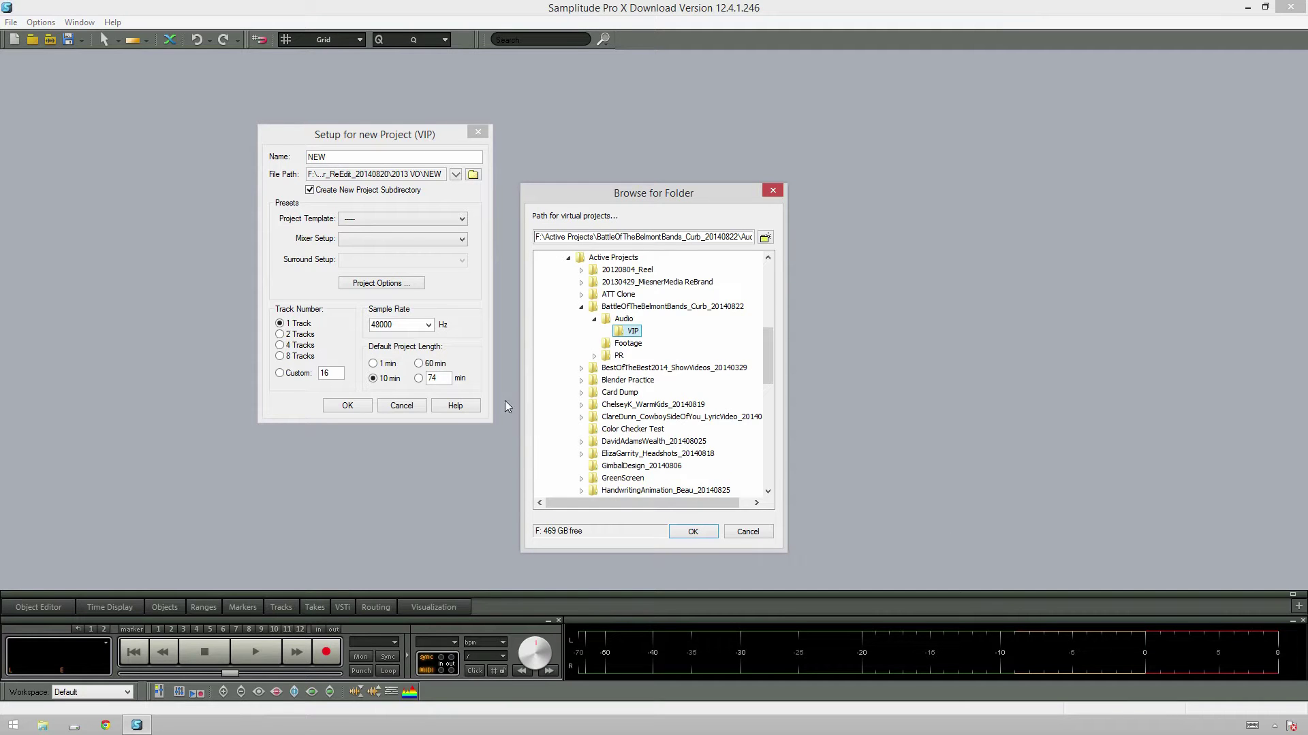
{"action": "left_click", "coordinate": [692, 532]}
- Name the new project HelloHope_Edit_VIP01
{"action": "double_click", "coordinate": [380, 156]}
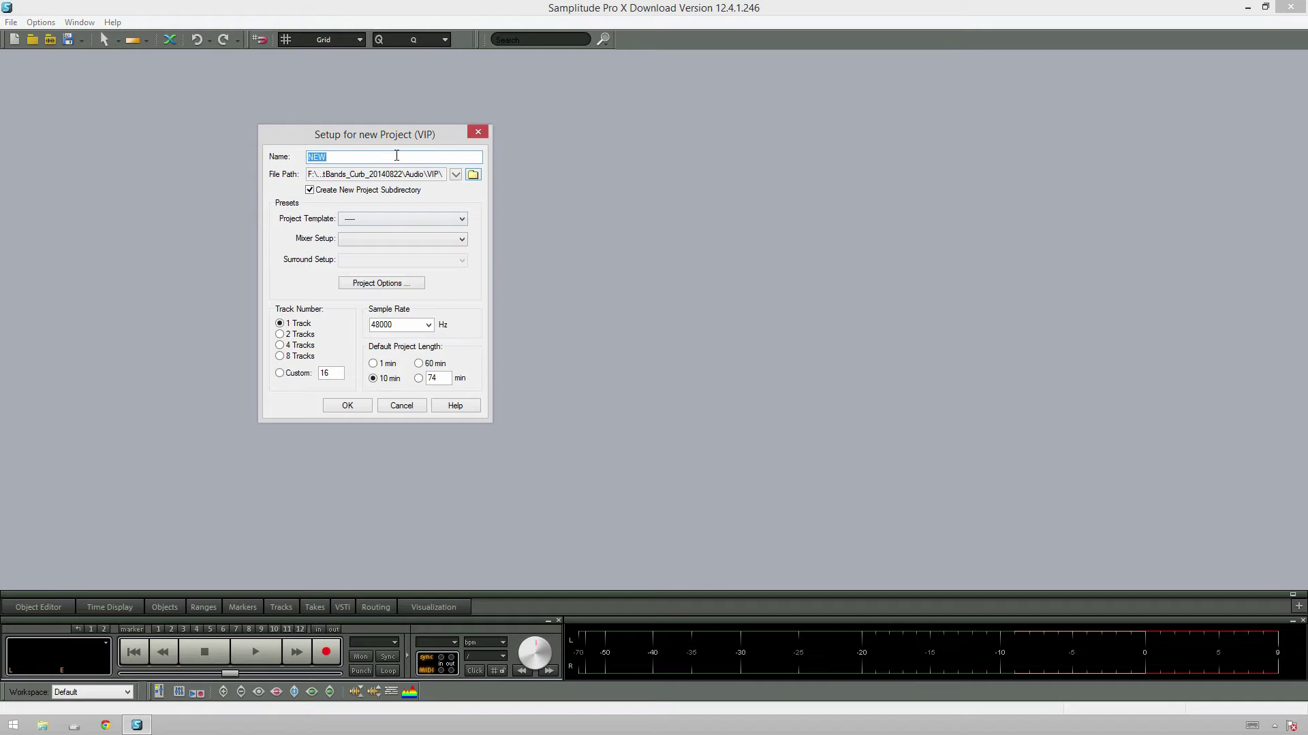
{"action": "type", "text": "HelloHope_Ed"}
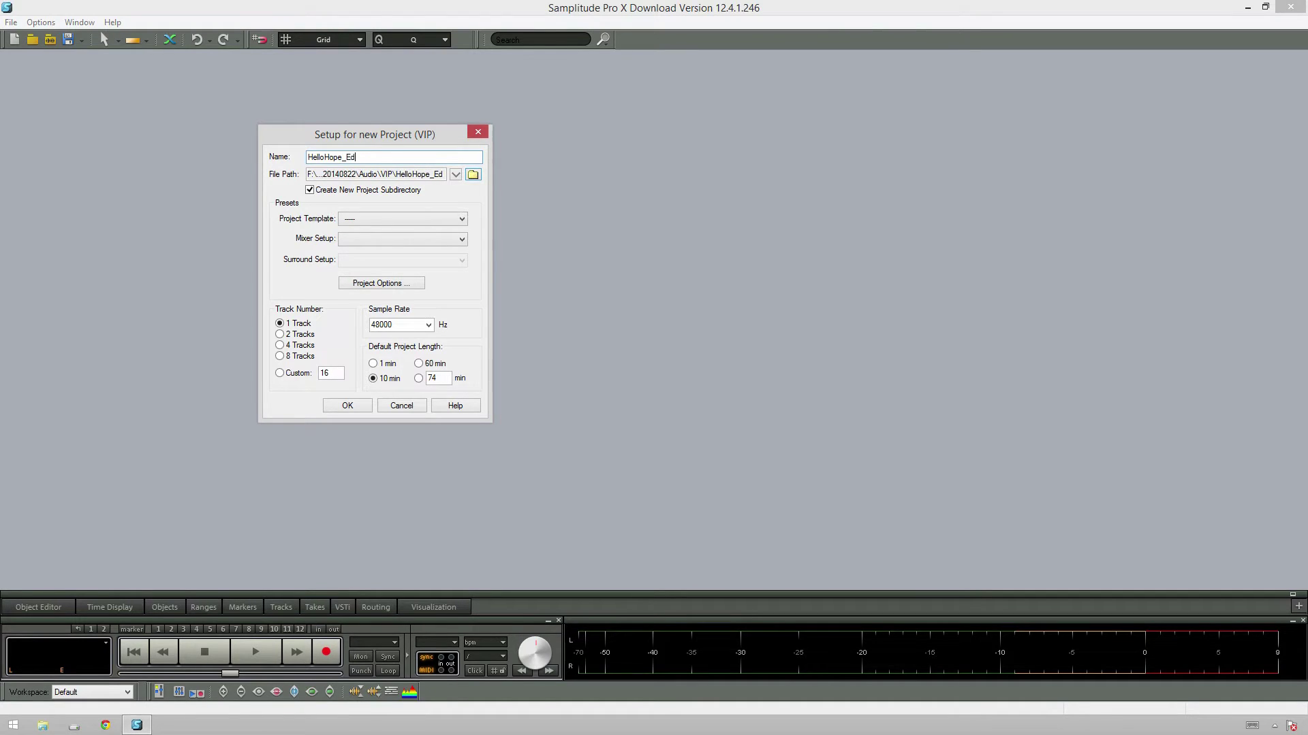
{"action": "type", "text": "it_VIP01"}
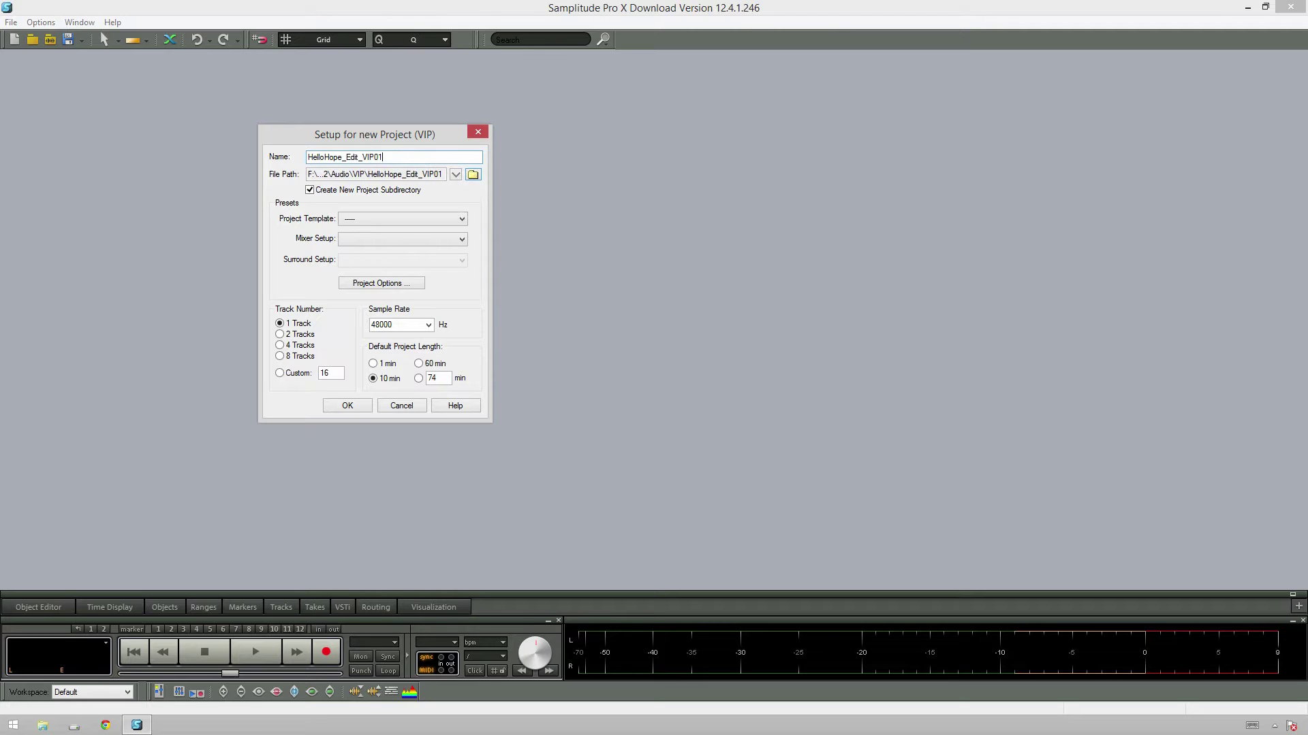
- Create the project with a 44100 Hz sample rate, 2 tracks and a default length of 5 minutes
{"action": "left_click", "coordinate": [428, 325]}
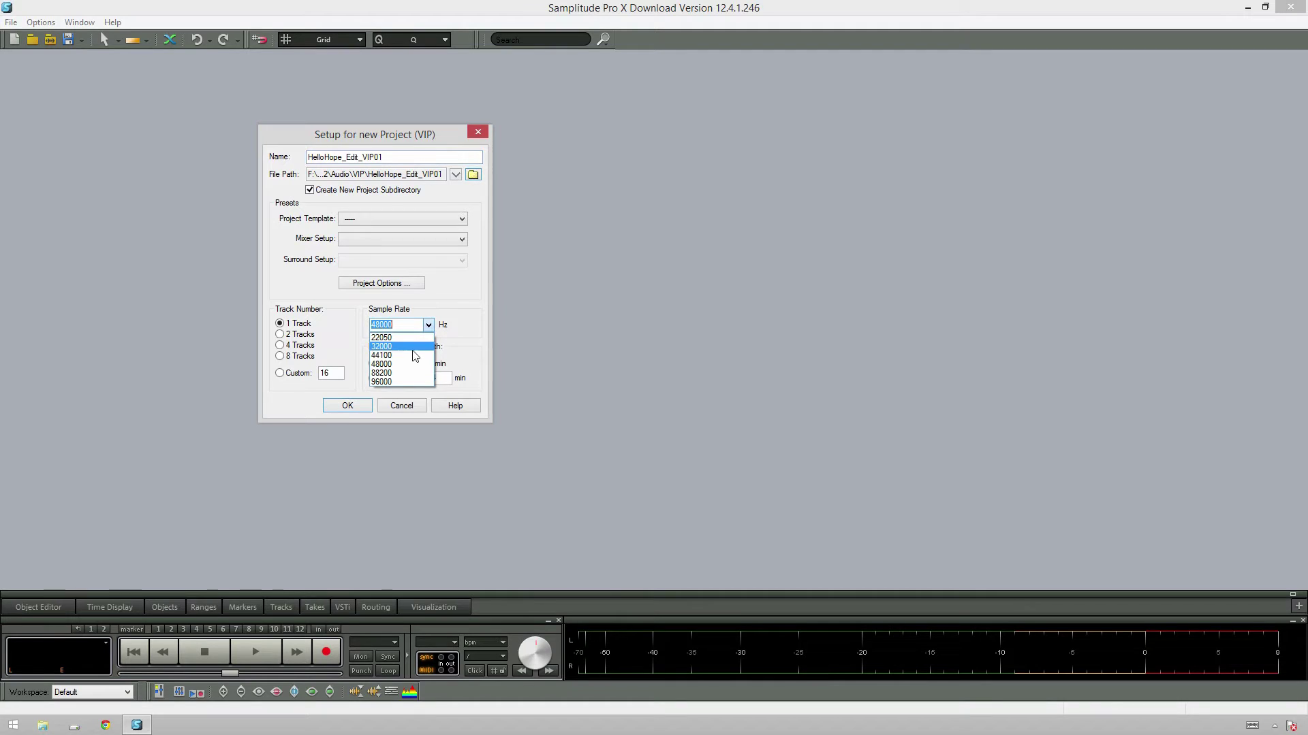
{"action": "left_click", "coordinate": [409, 355]}
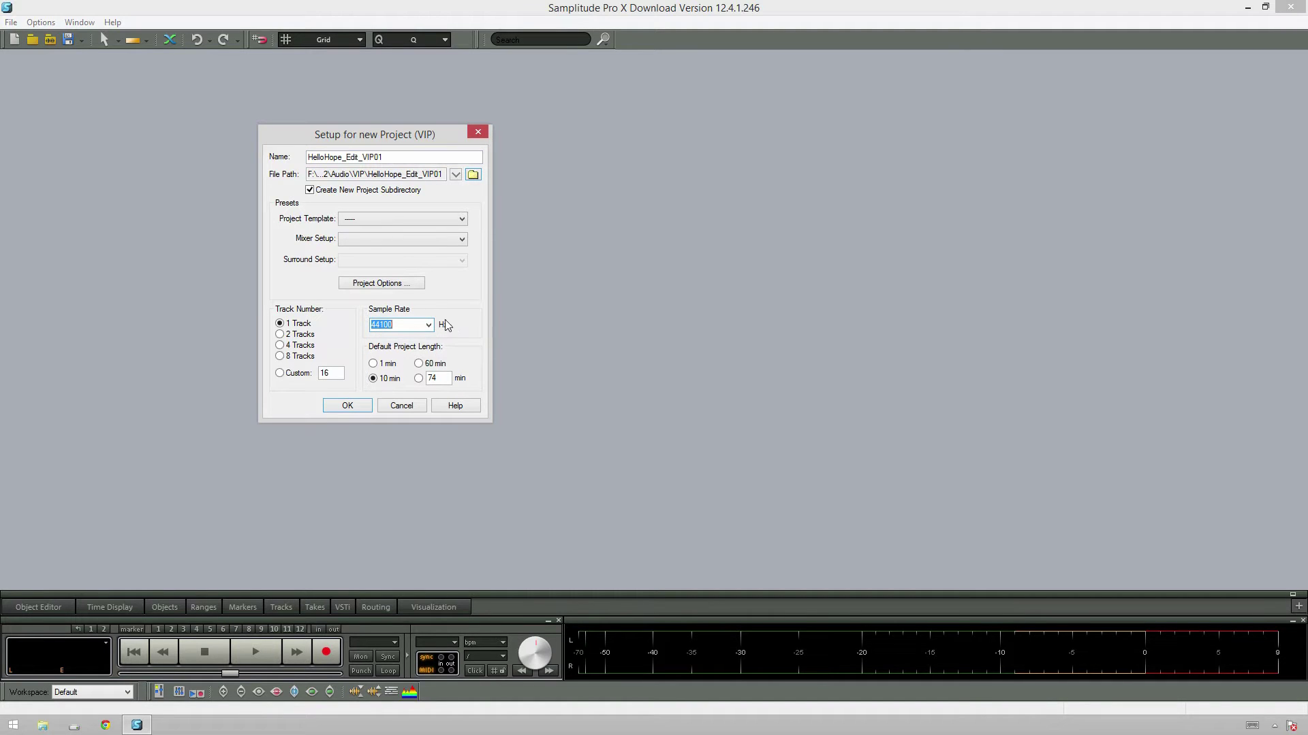
{"action": "left_click", "coordinate": [279, 334]}
{"action": "double_click", "coordinate": [430, 379]}
{"action": "key", "text": "Tab"}
{"action": "left_click", "coordinate": [352, 407]}
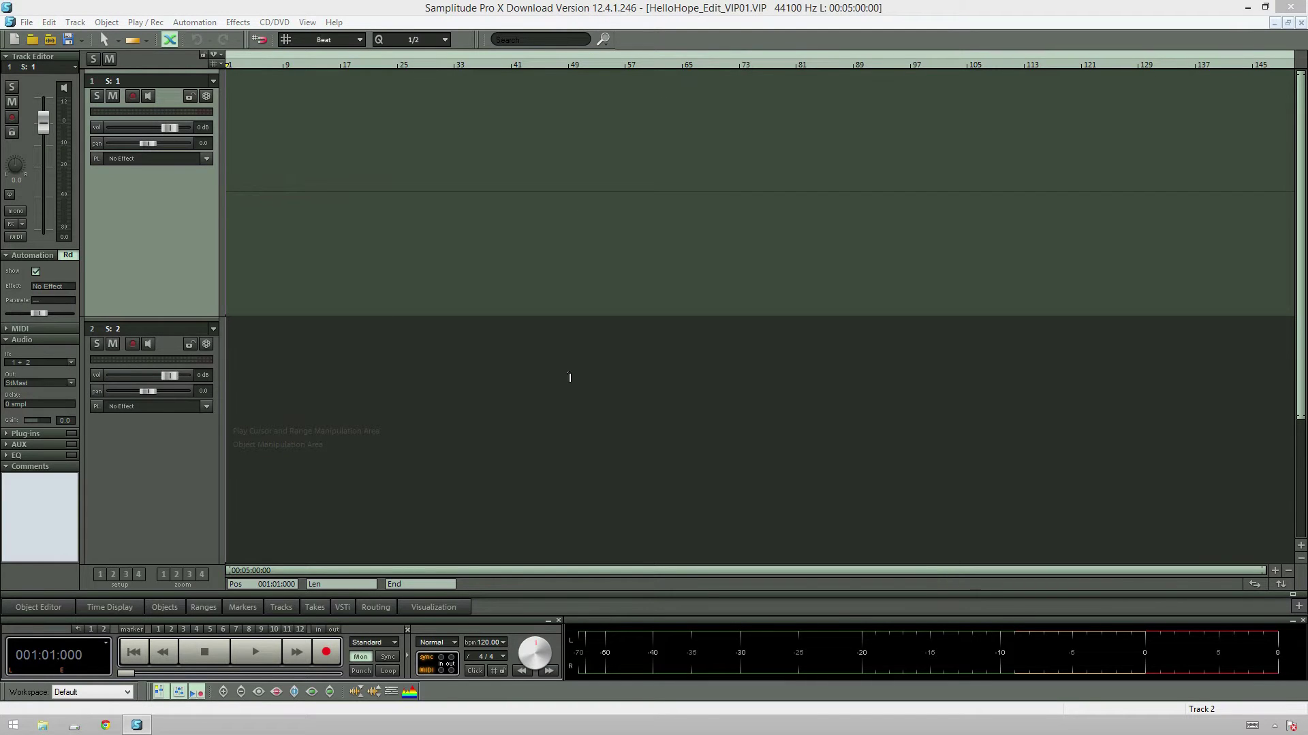
- Switch to File Explorer and open the Audio folder of BattleOfTheBelmontBands_Curb_20140822 in Active Projects
{"action": "left_click", "coordinate": [42, 725]}
{"action": "key", "text": "w"}
{"action": "key", "text": "Return"}
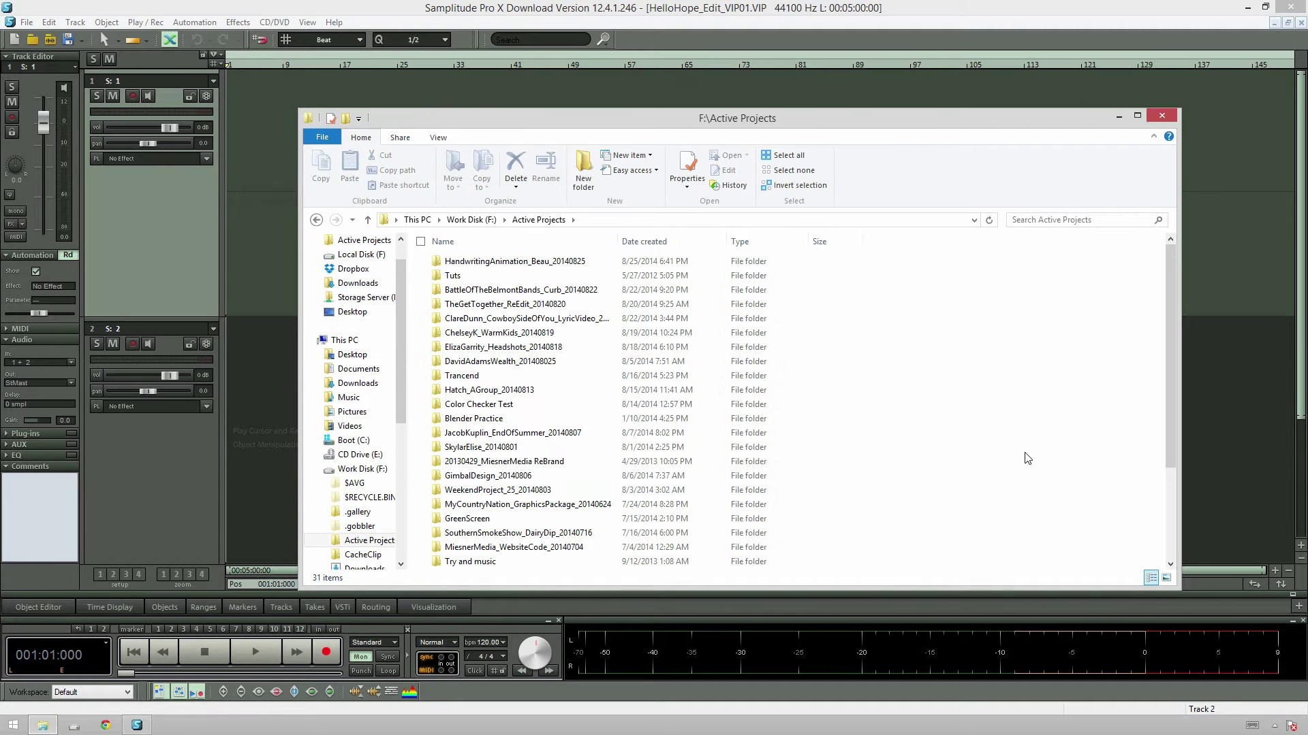
{"action": "type", "text": "be"}
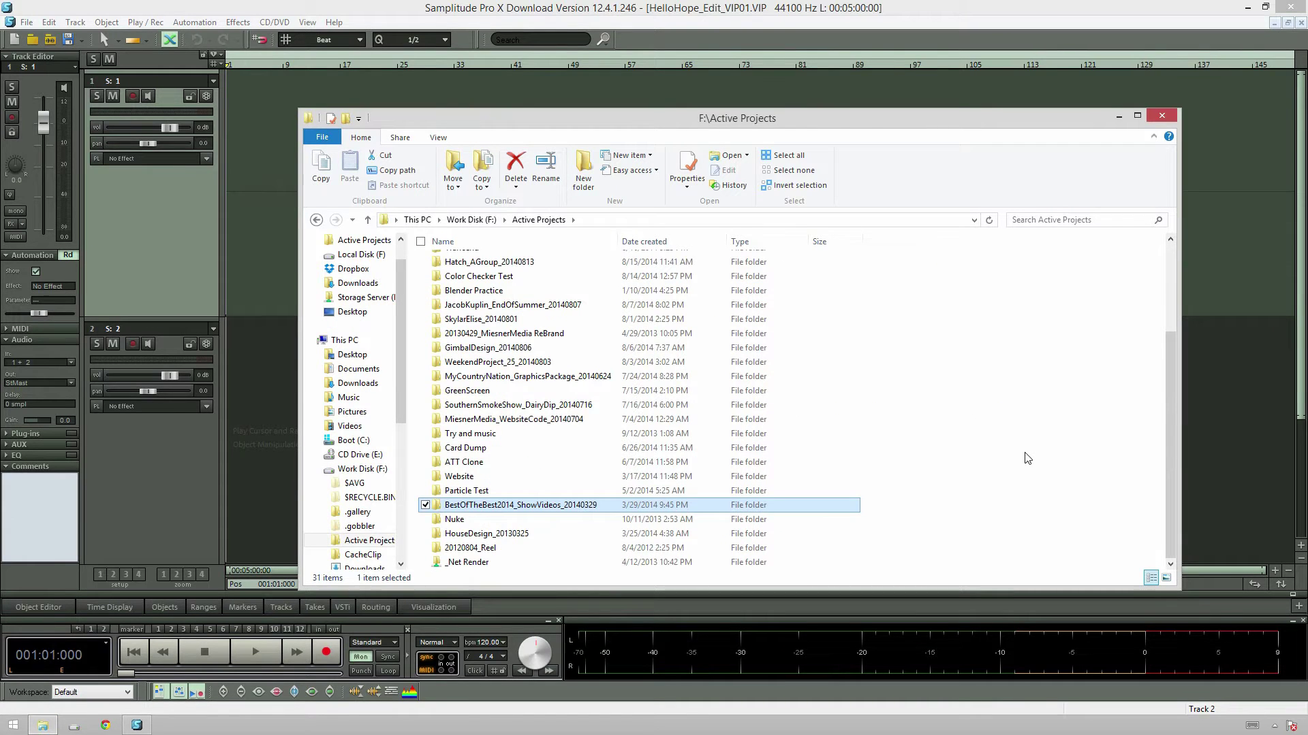
{"action": "type", "text": "ba"}
{"action": "key", "text": "Return"}
{"action": "type", "text": "a"}
{"action": "key", "text": "Return"}
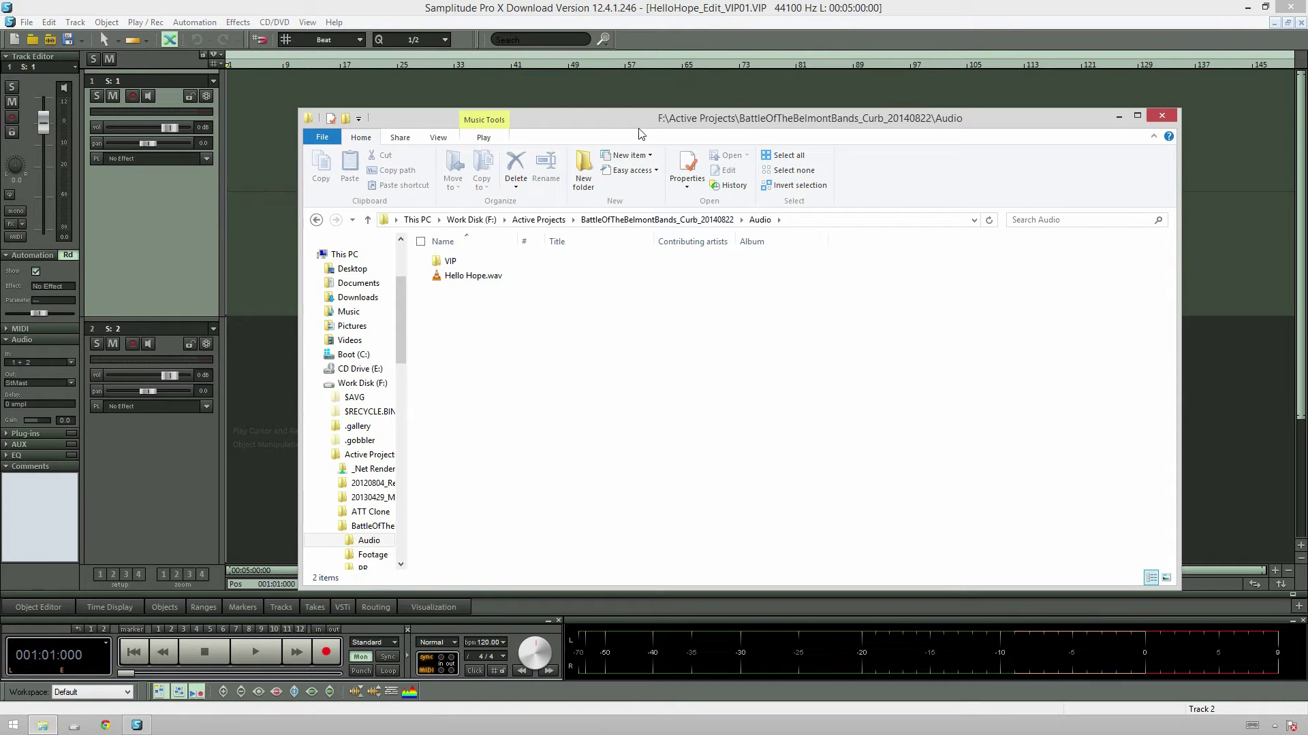
- Import Hello Hope.wav onto track 1 in Samplitude, copying it to the project directory, and move the clip to the timeline start
{"action": "left_click_drag", "start_coordinate": [629, 114], "coordinate": [744, 110]}
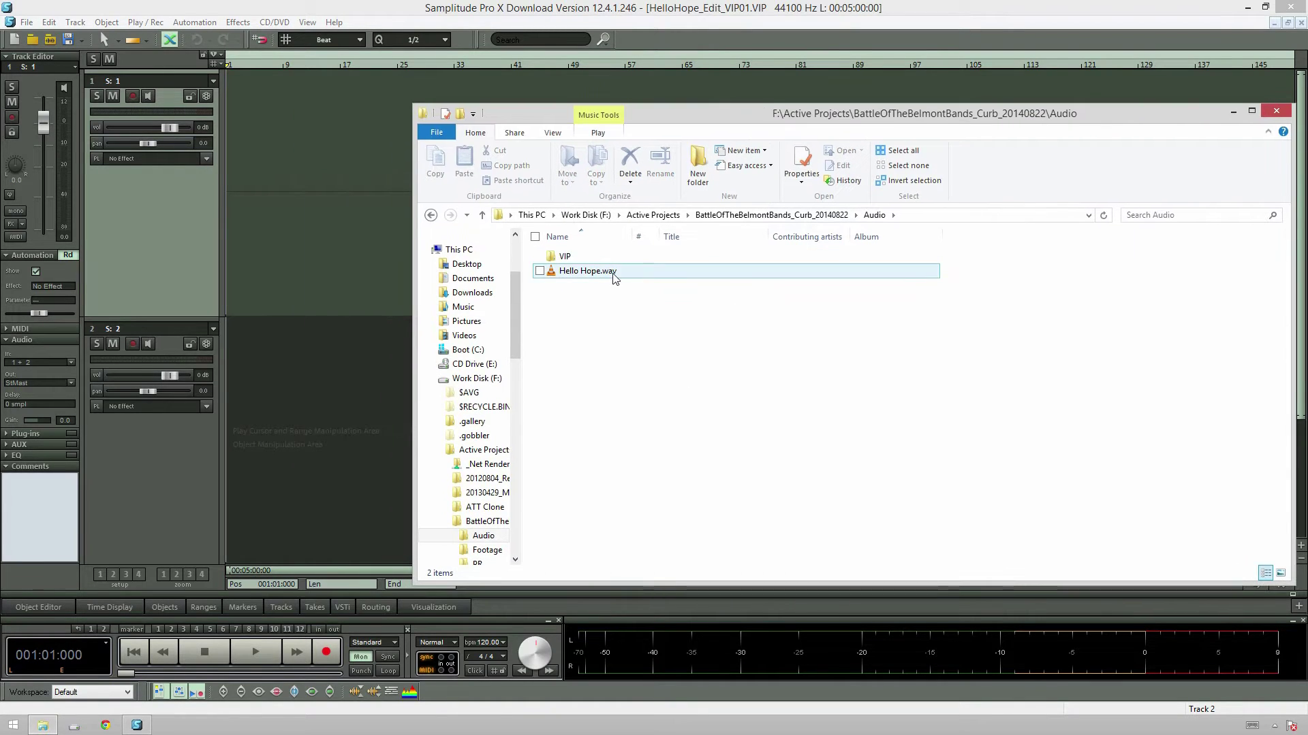
{"action": "left_click_drag", "start_coordinate": [599, 272], "coordinate": [379, 235]}
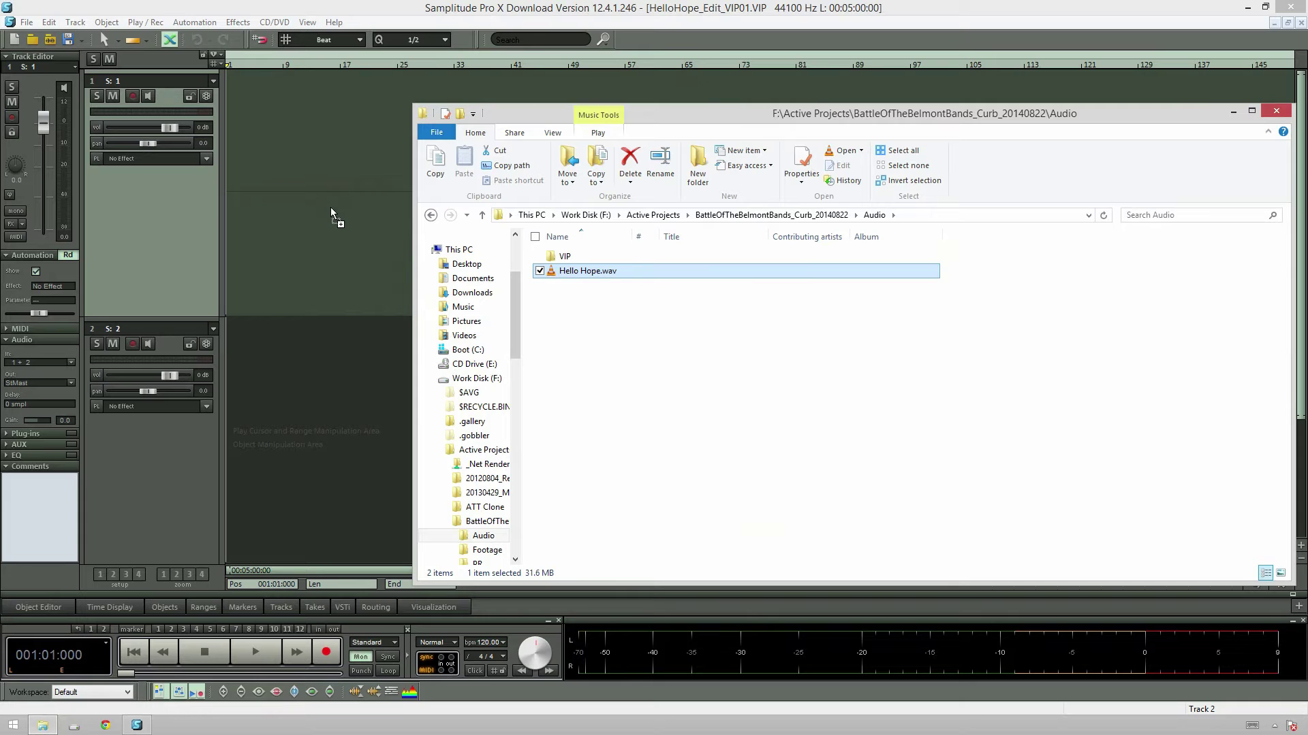
{"action": "left_click_drag", "start_coordinate": [331, 209], "coordinate": [331, 208]}
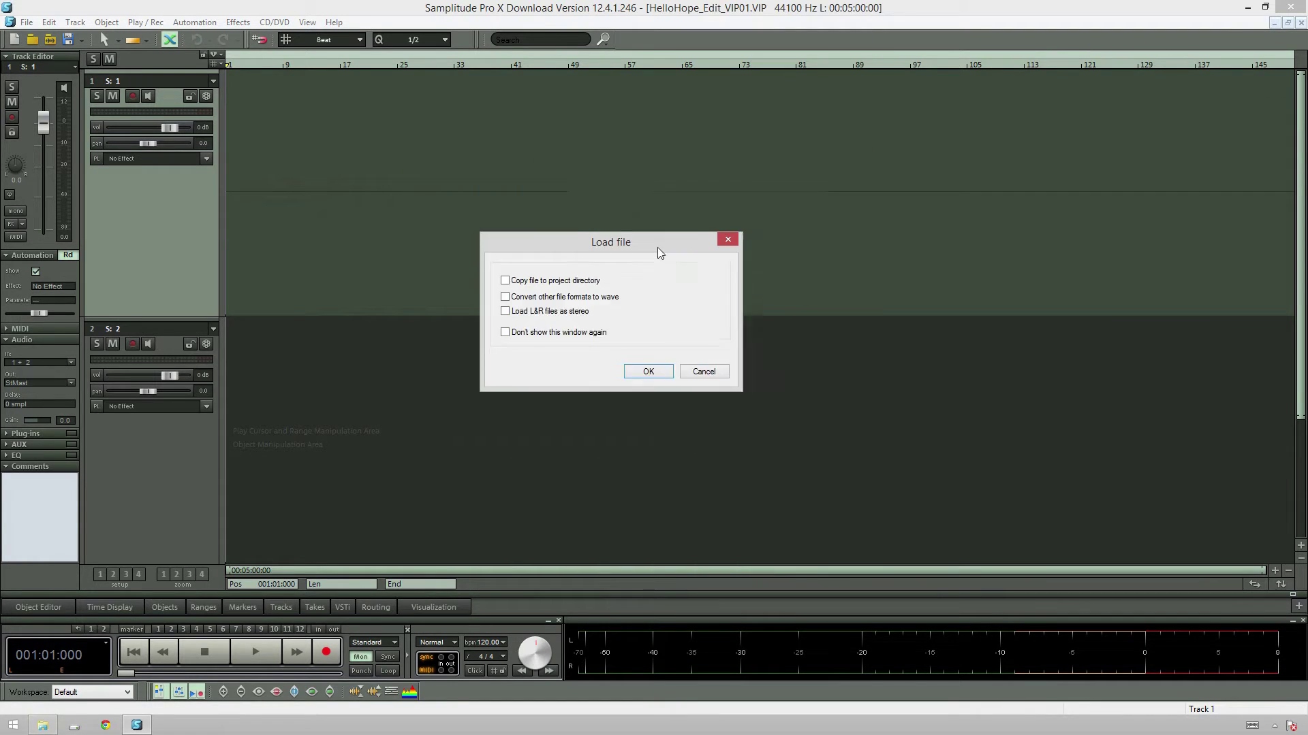
{"action": "left_click", "coordinate": [552, 285]}
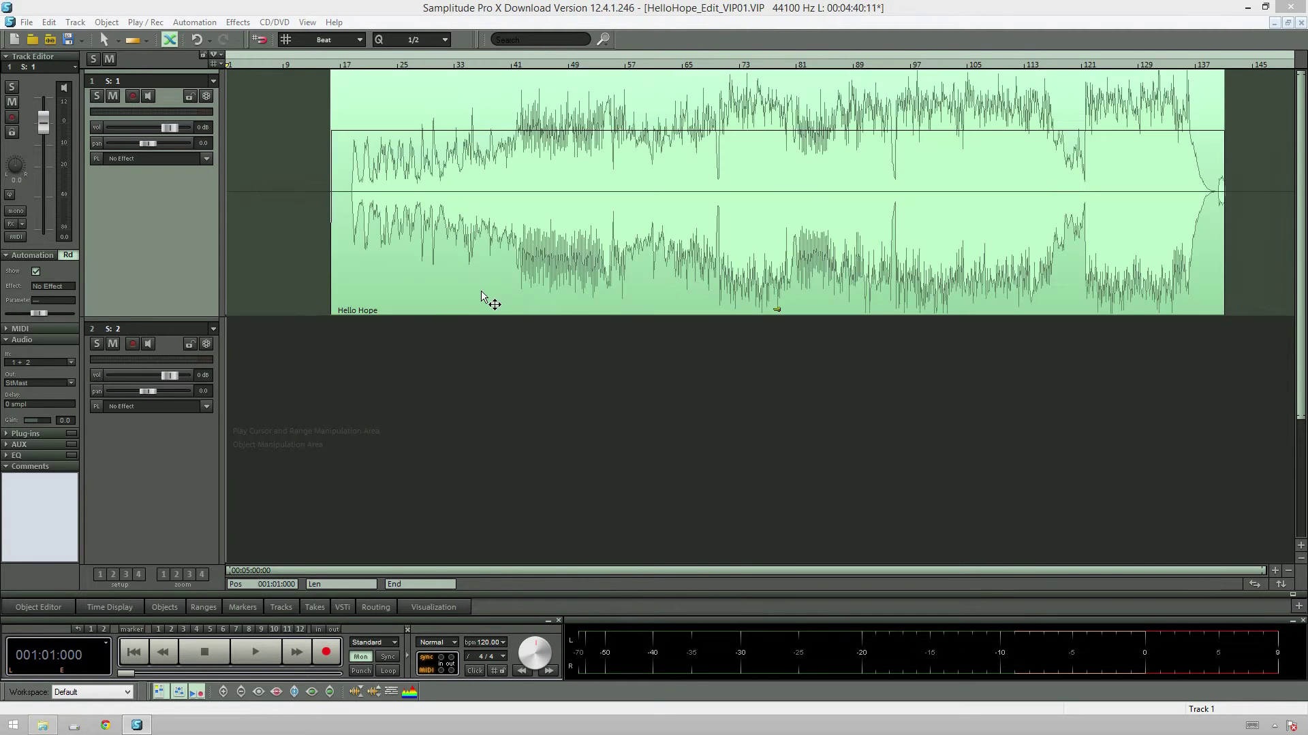
{"action": "left_click", "coordinate": [476, 272]}
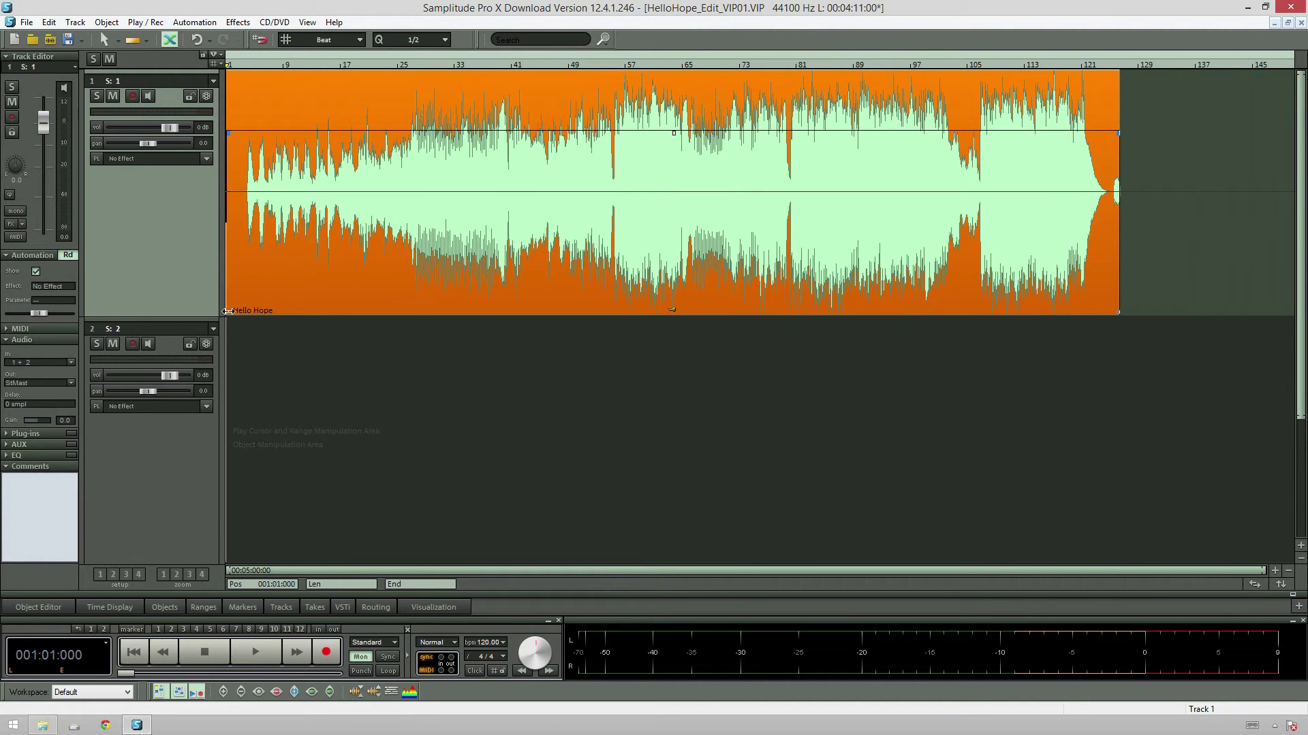
- Trim the silent beginning and the stray tail off the Hello Hope clip and move it back to the timeline start
{"action": "left_click_drag", "start_coordinate": [229, 312], "coordinate": [244, 313]}
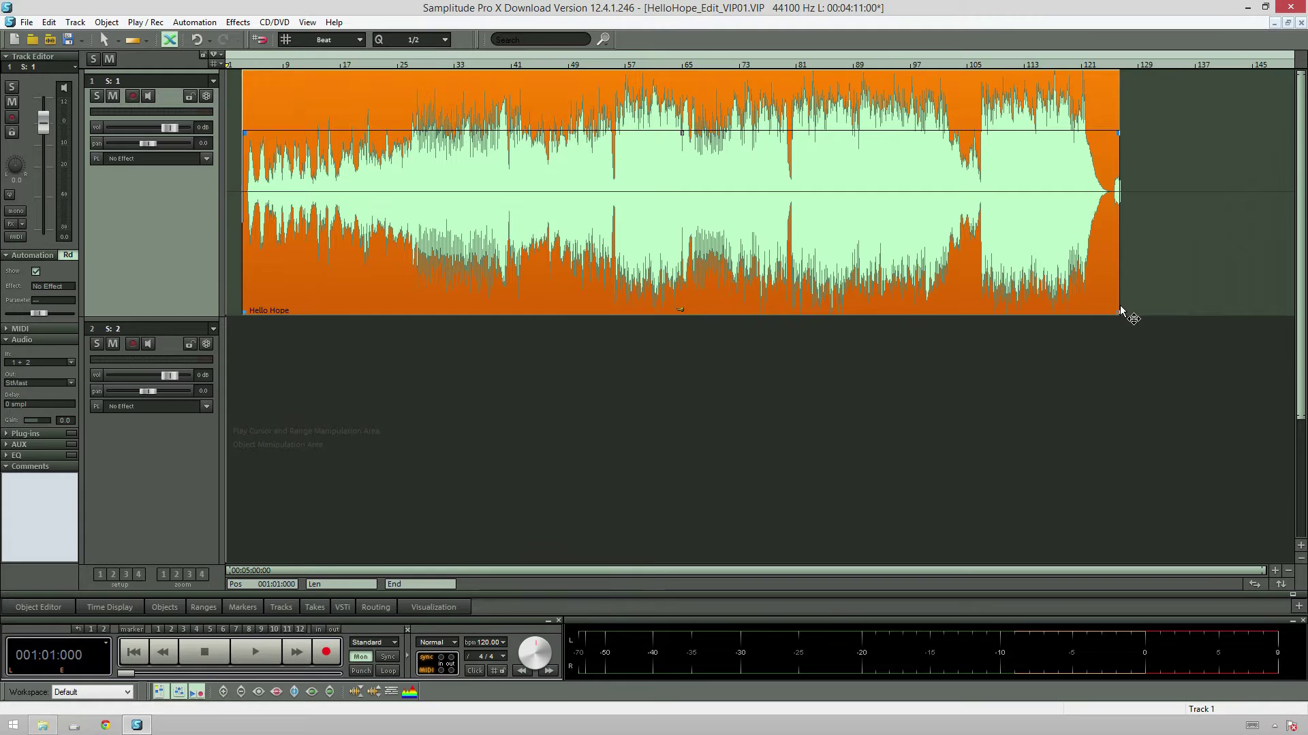
{"action": "left_click_drag", "start_coordinate": [1116, 311], "coordinate": [1108, 308]}
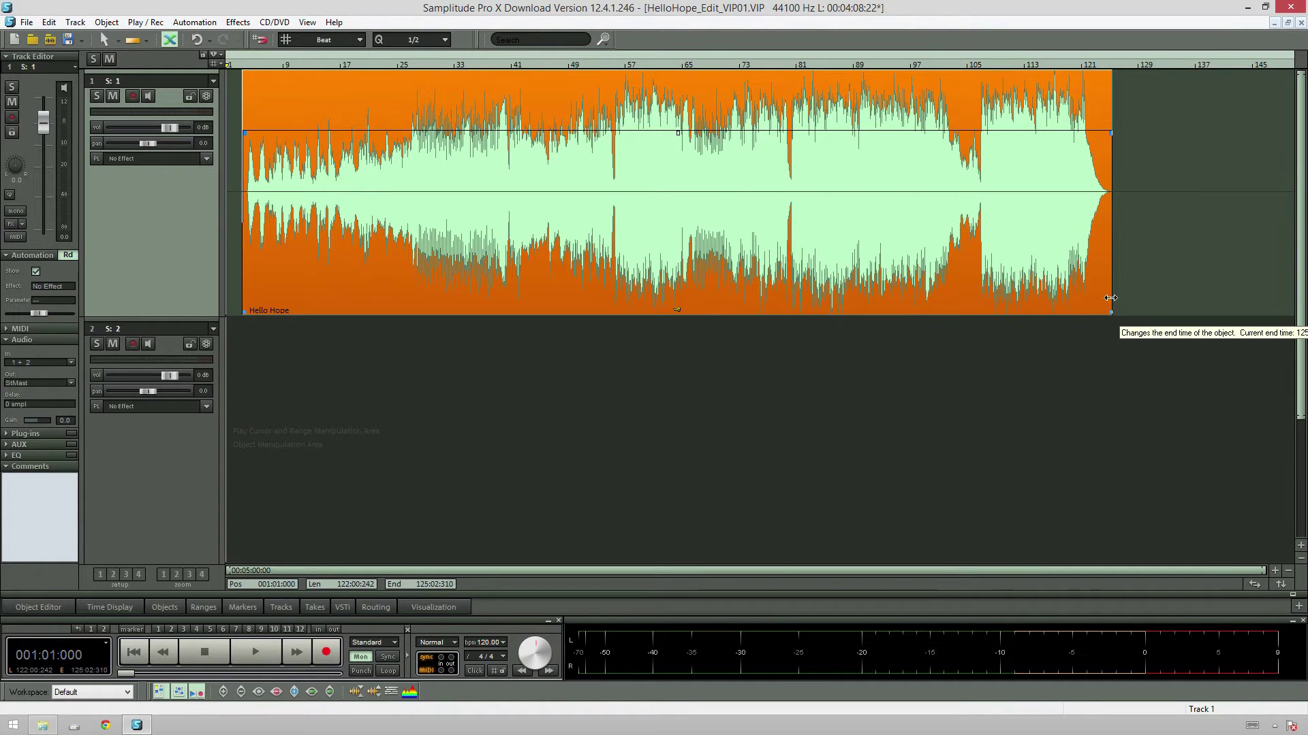
{"action": "left_click_drag", "start_coordinate": [625, 310], "coordinate": [608, 315]}
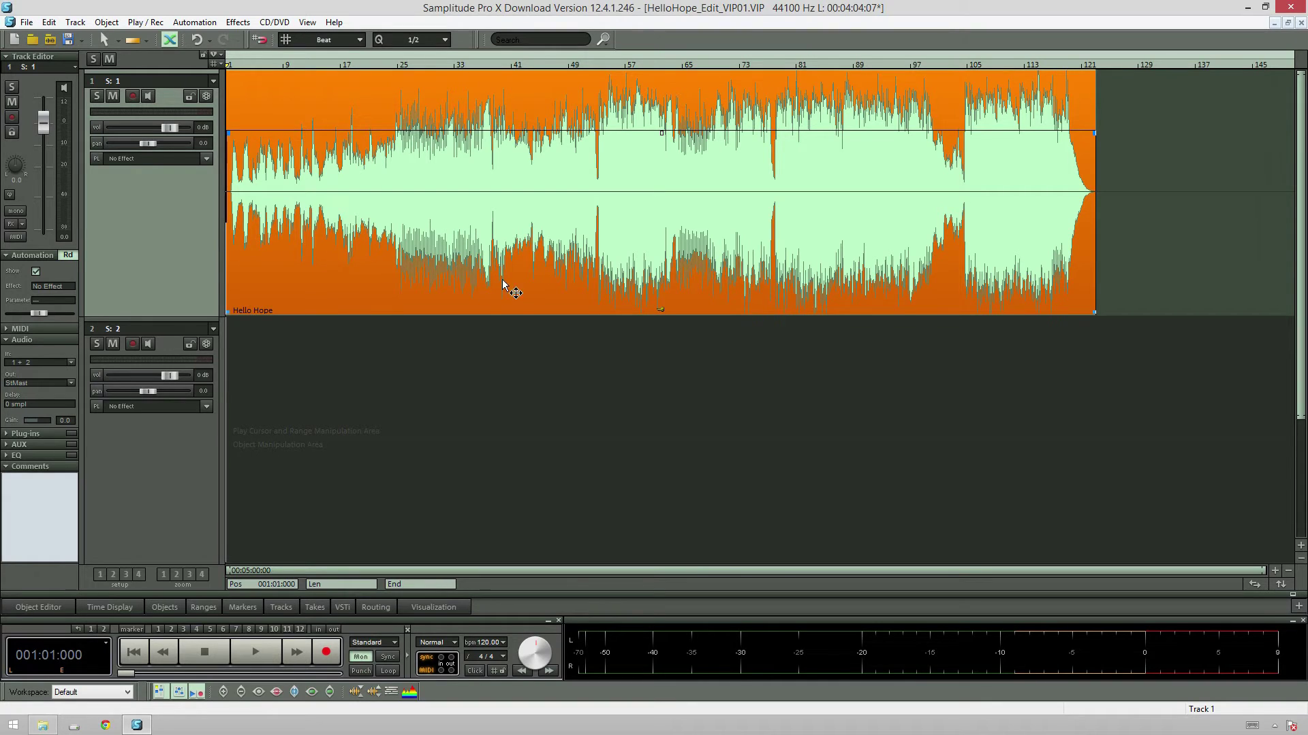
- Play the song from the start and lower the system volume
{"action": "key", "text": "space"}
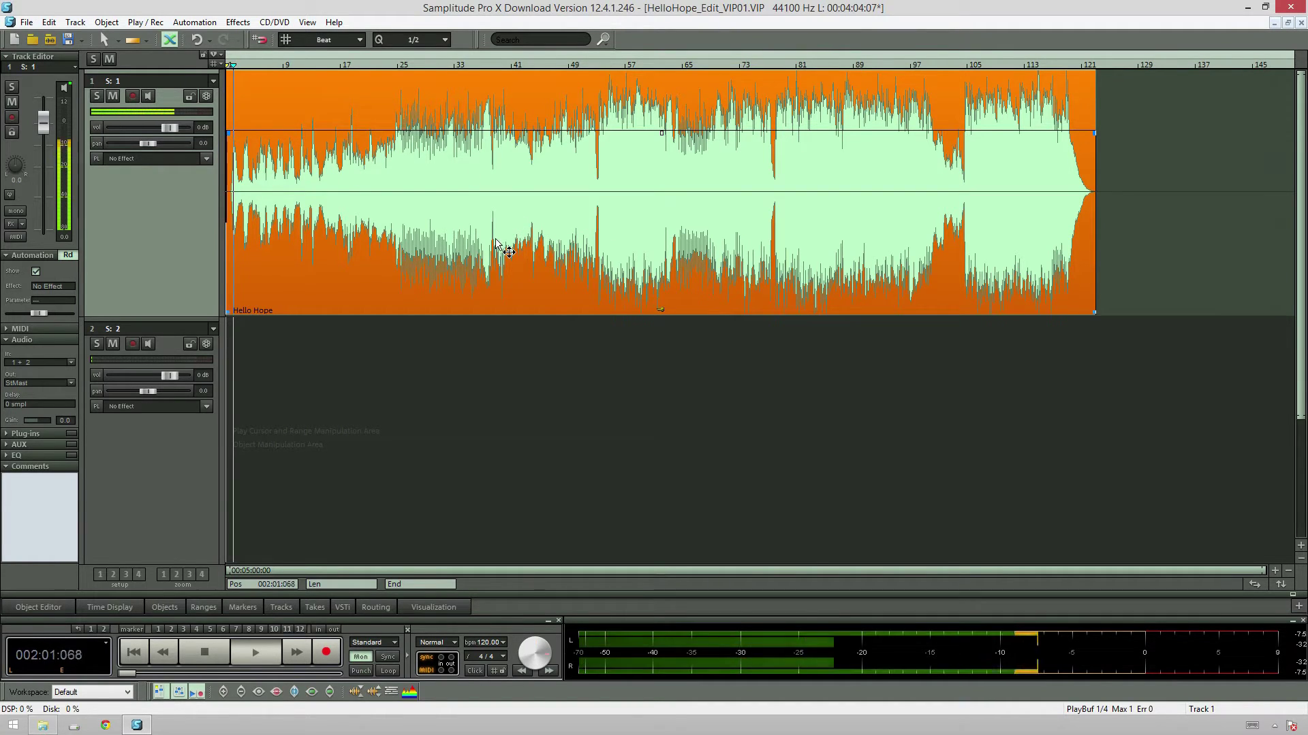
{"action": "key", "text": "XF86AudioLowerVolume"}
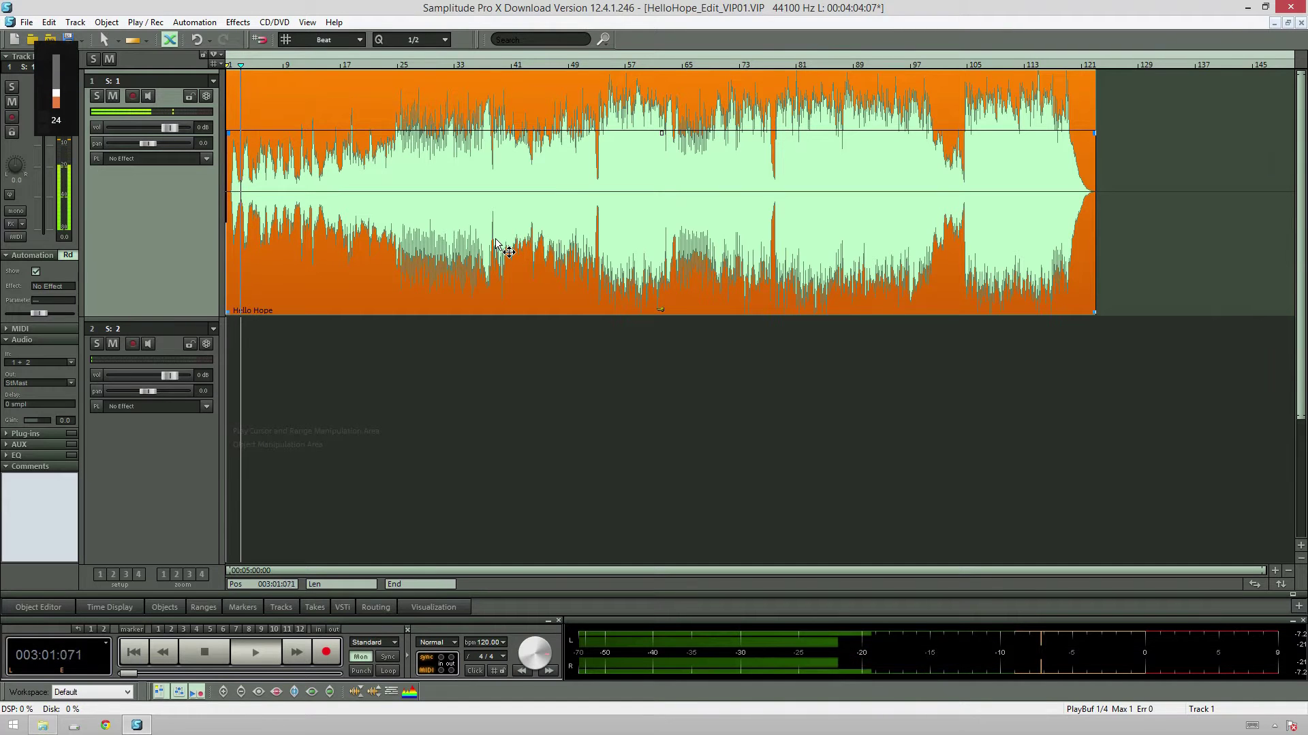
{"action": "key", "text": "XF86AudioLowerVolume"}
{"action": "key", "text": "XF86AudioLowerVolume"}
{"action": "key", "text": "XF86AudioLowerVolume"}
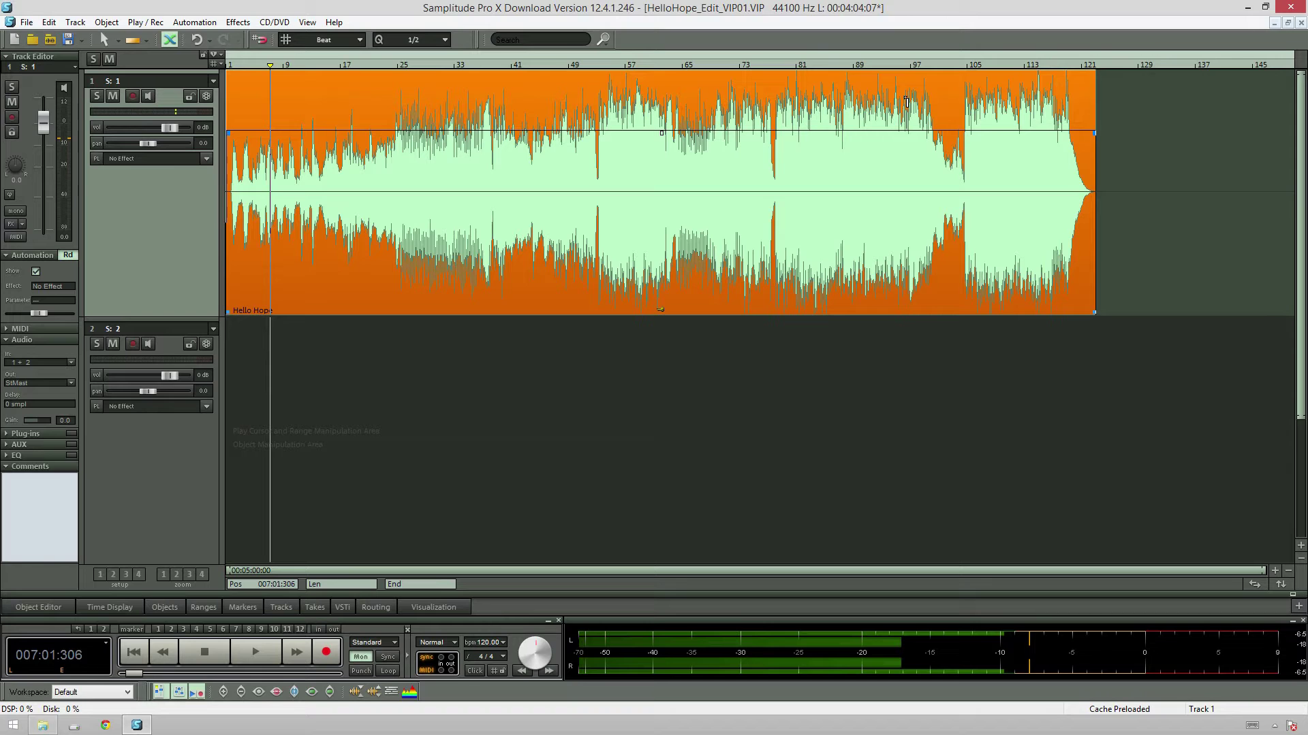
- Switch the timeline ruler's units to Hours/Min/Sec
{"action": "right_click", "coordinate": [764, 57]}
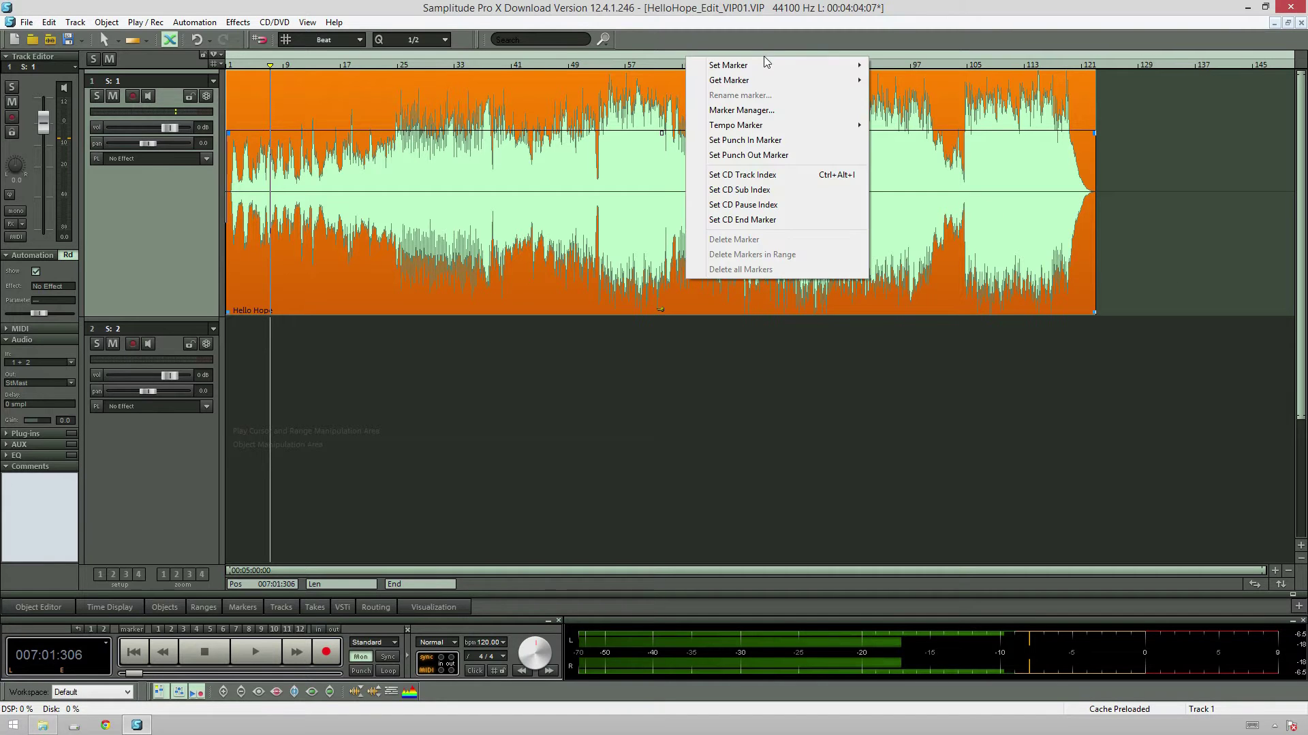
{"action": "right_click", "coordinate": [641, 62]}
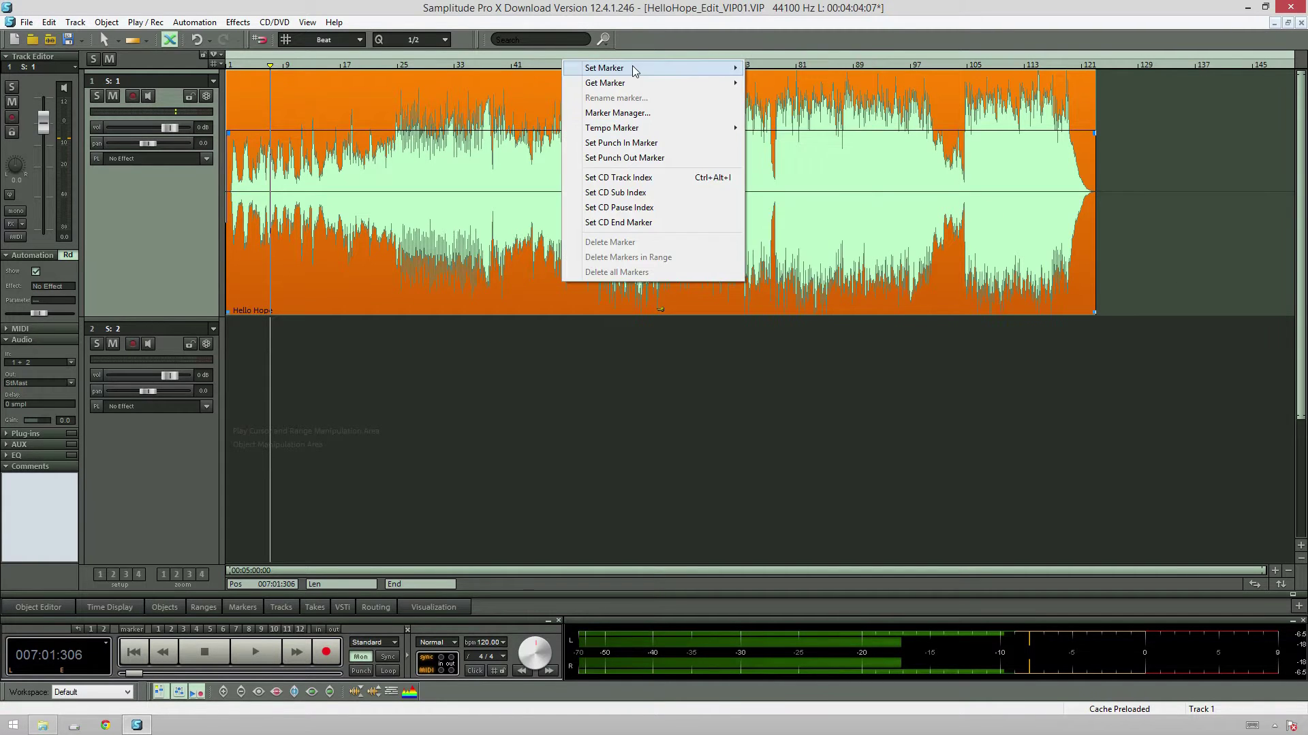
{"action": "right_click", "coordinate": [779, 67]}
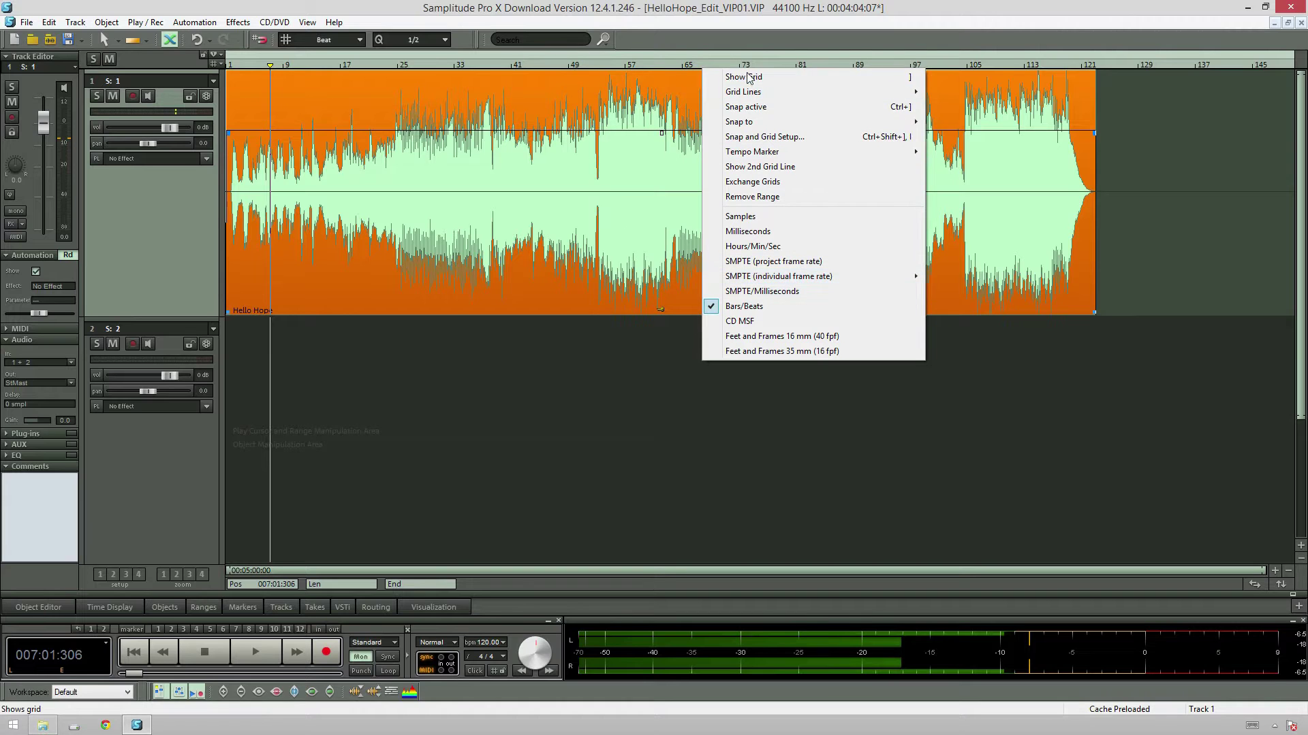
{"action": "left_click", "coordinate": [807, 247]}
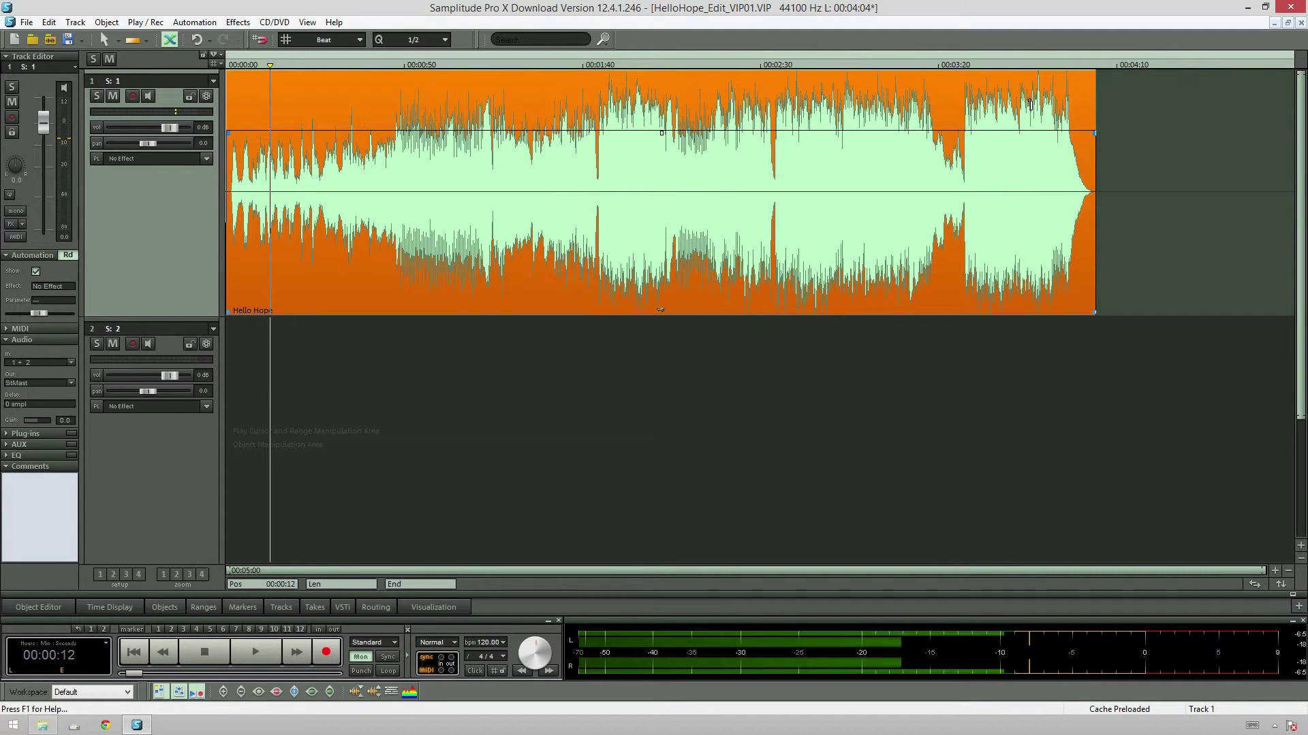
- Listen to the song between about 0:39 and 0:52 and stop playback just before the section with the strong beat
{"action": "key", "text": "space"}
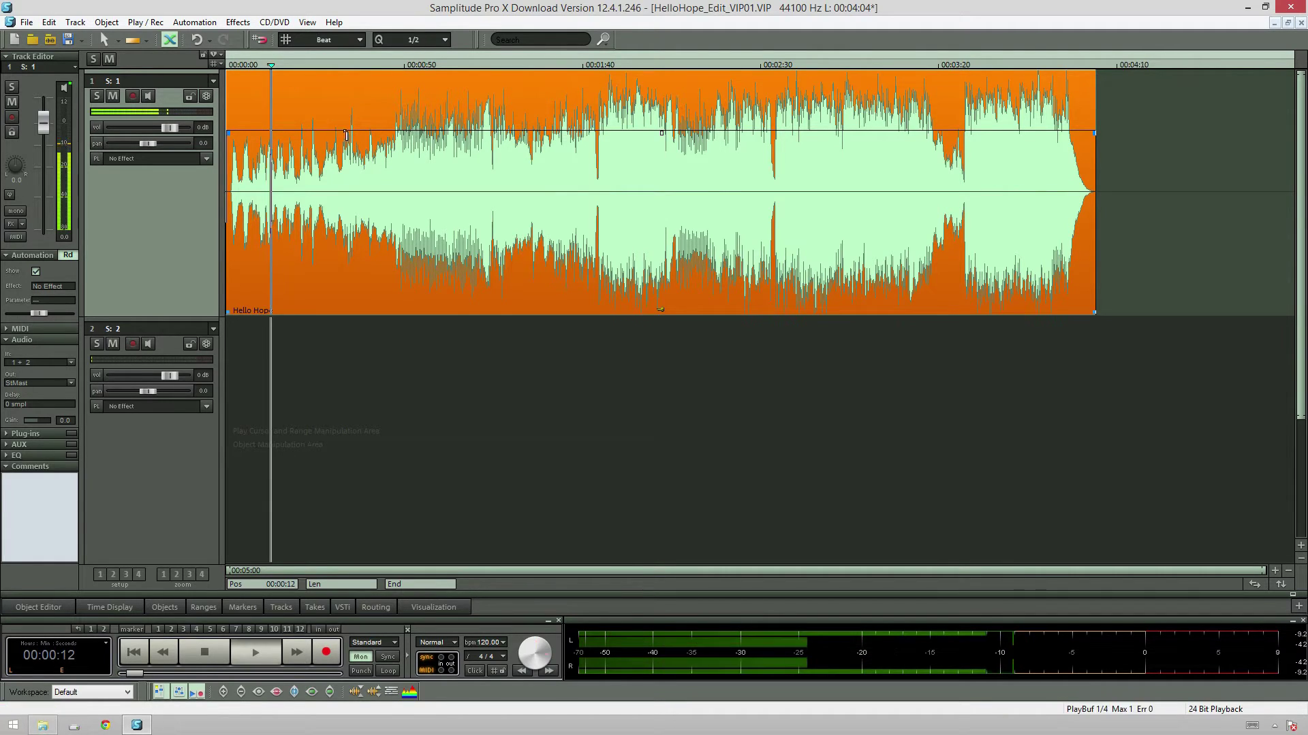
{"action": "left_click", "coordinate": [396, 140]}
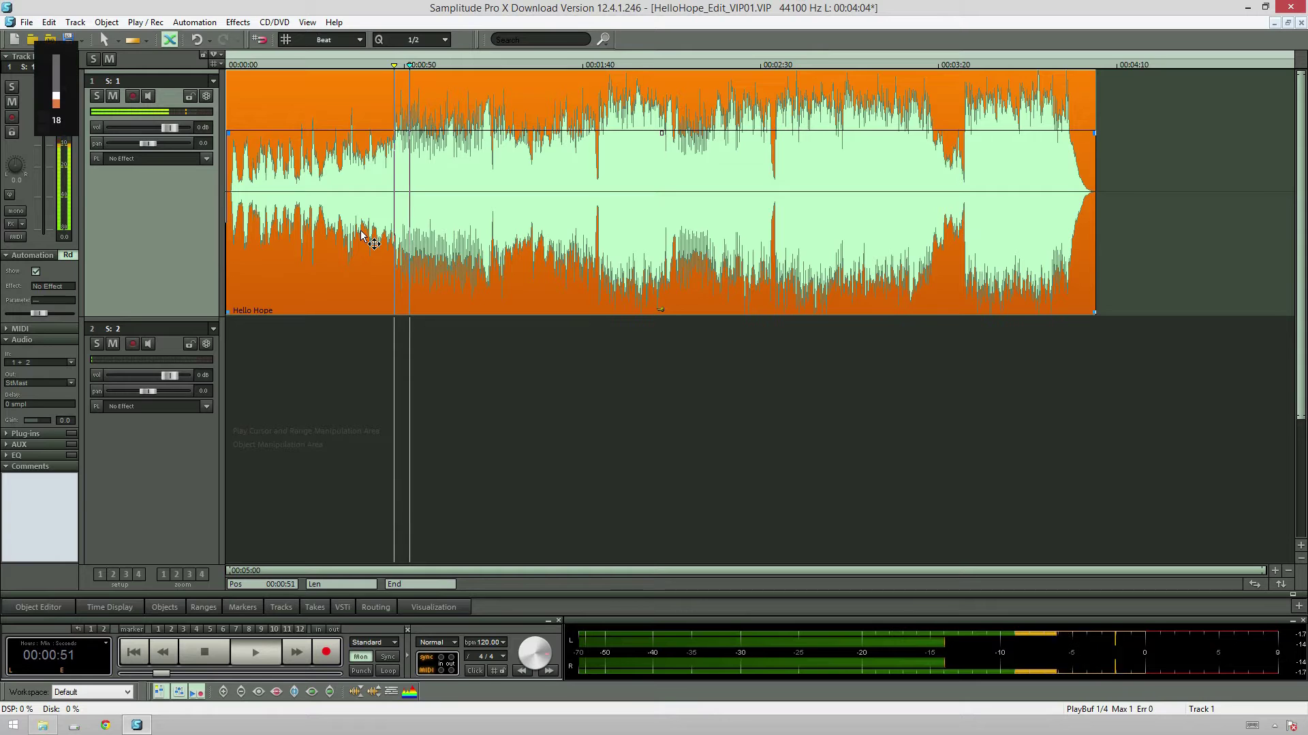
{"action": "key", "text": "space"}
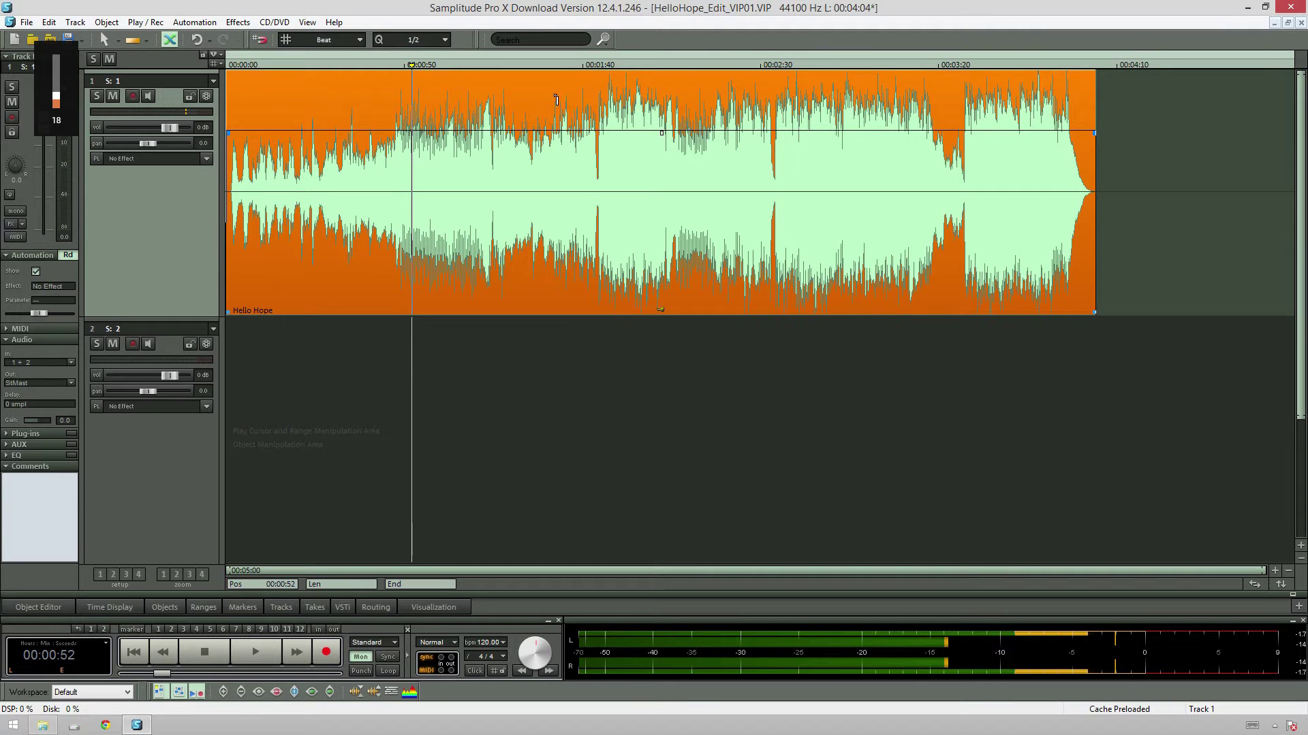
{"action": "left_click", "coordinate": [369, 149]}
{"action": "key", "text": "space"}
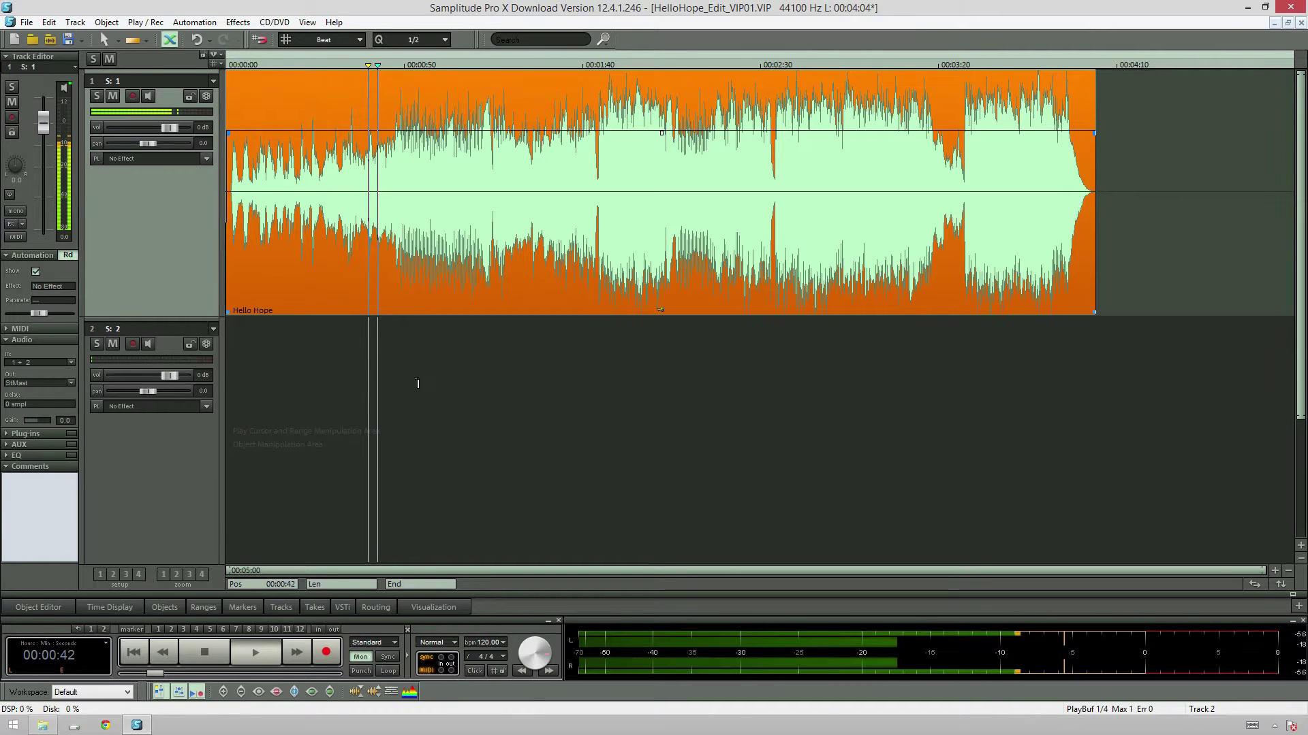
{"action": "scroll", "coordinate": [365, 271], "scroll_direction": "up", "scroll_amount": 5}
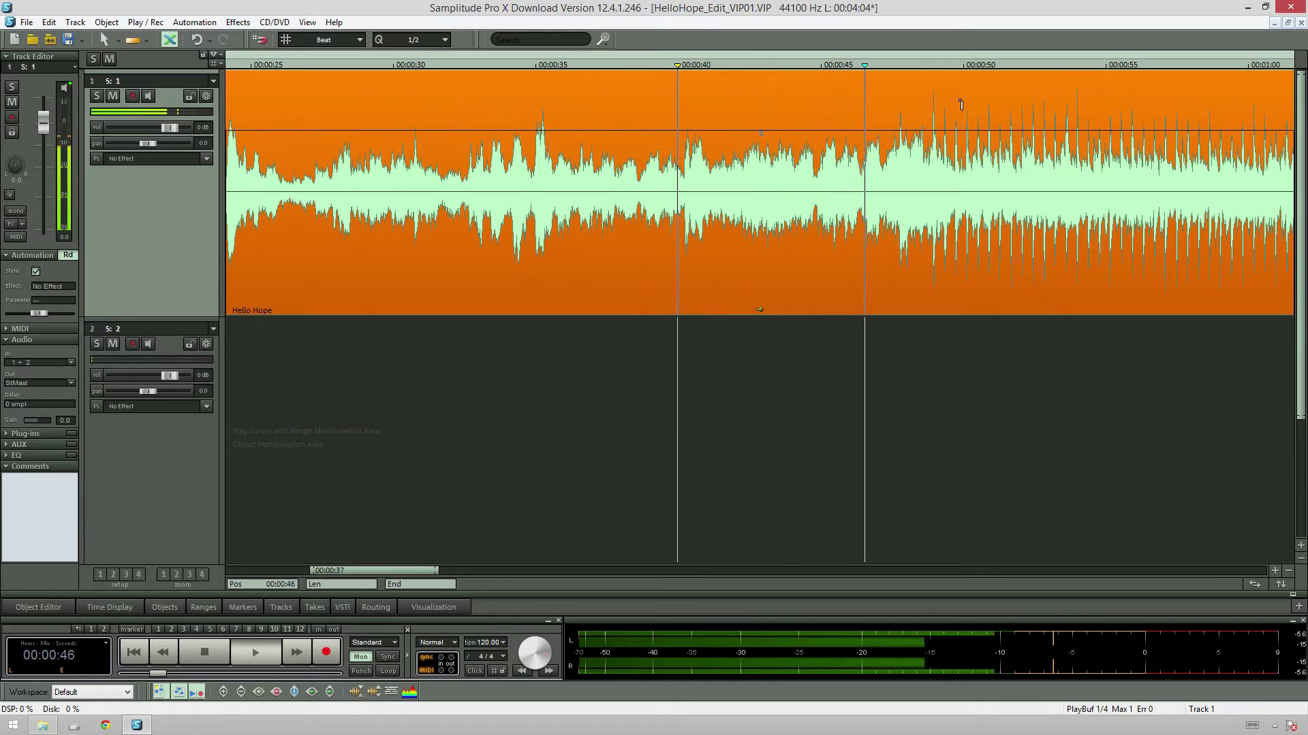
{"action": "key", "text": "space"}
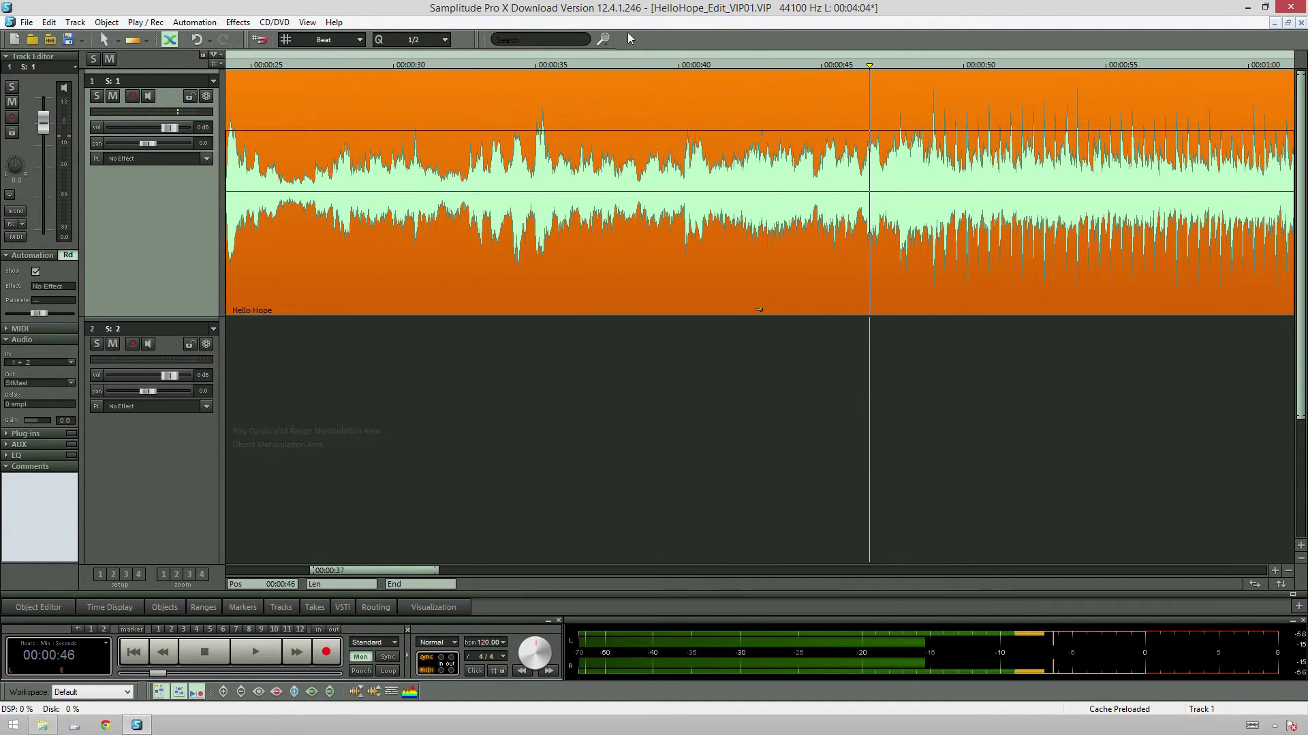
- Review the Stop at position setting in the system playback options and resume playback
{"action": "key", "text": "y"}
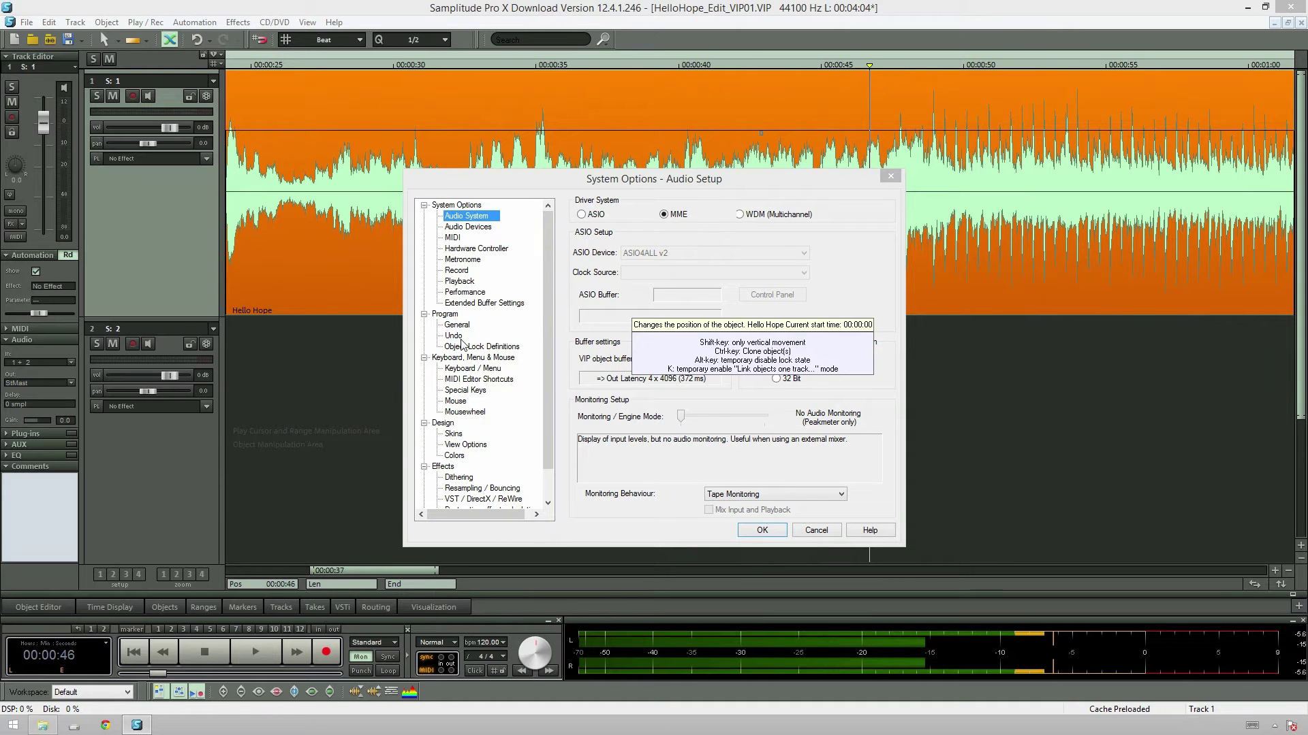
{"action": "scroll", "coordinate": [549, 316], "scroll_direction": "down", "scroll_amount": 1}
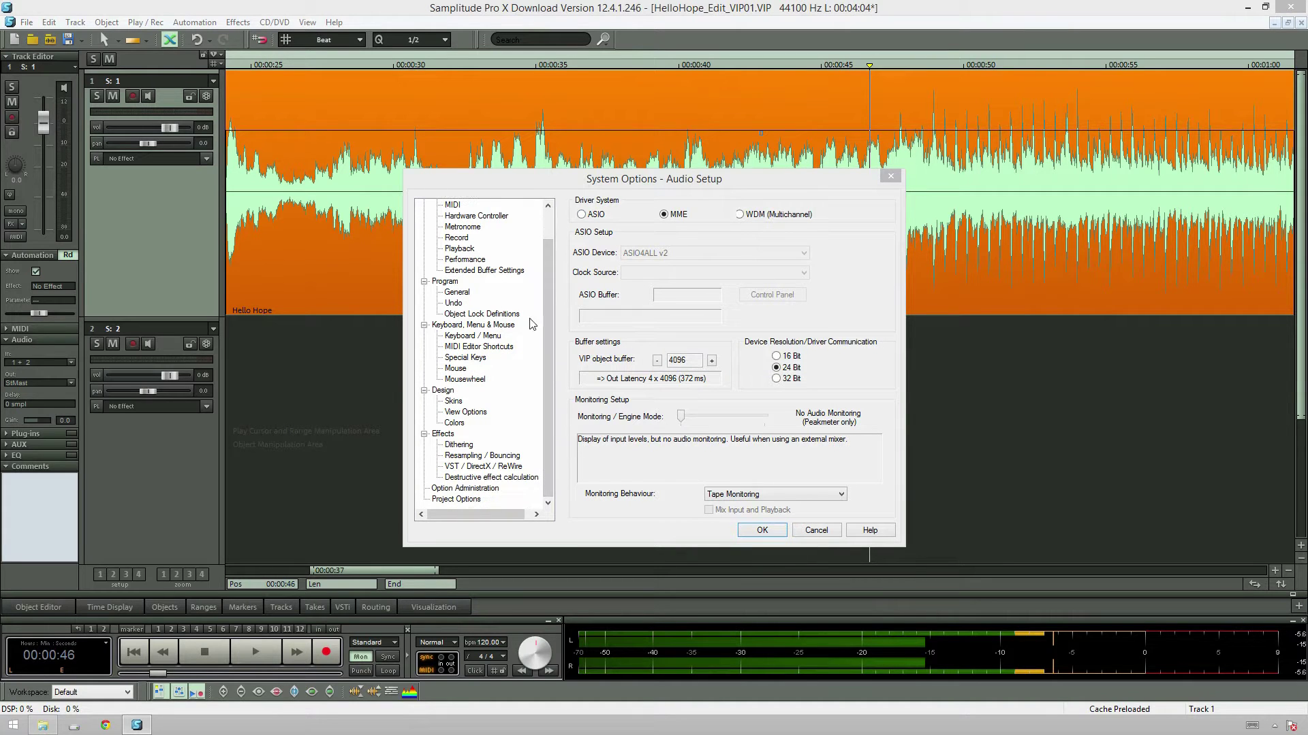
{"action": "left_click_drag", "start_coordinate": [546, 316], "coordinate": [545, 272]}
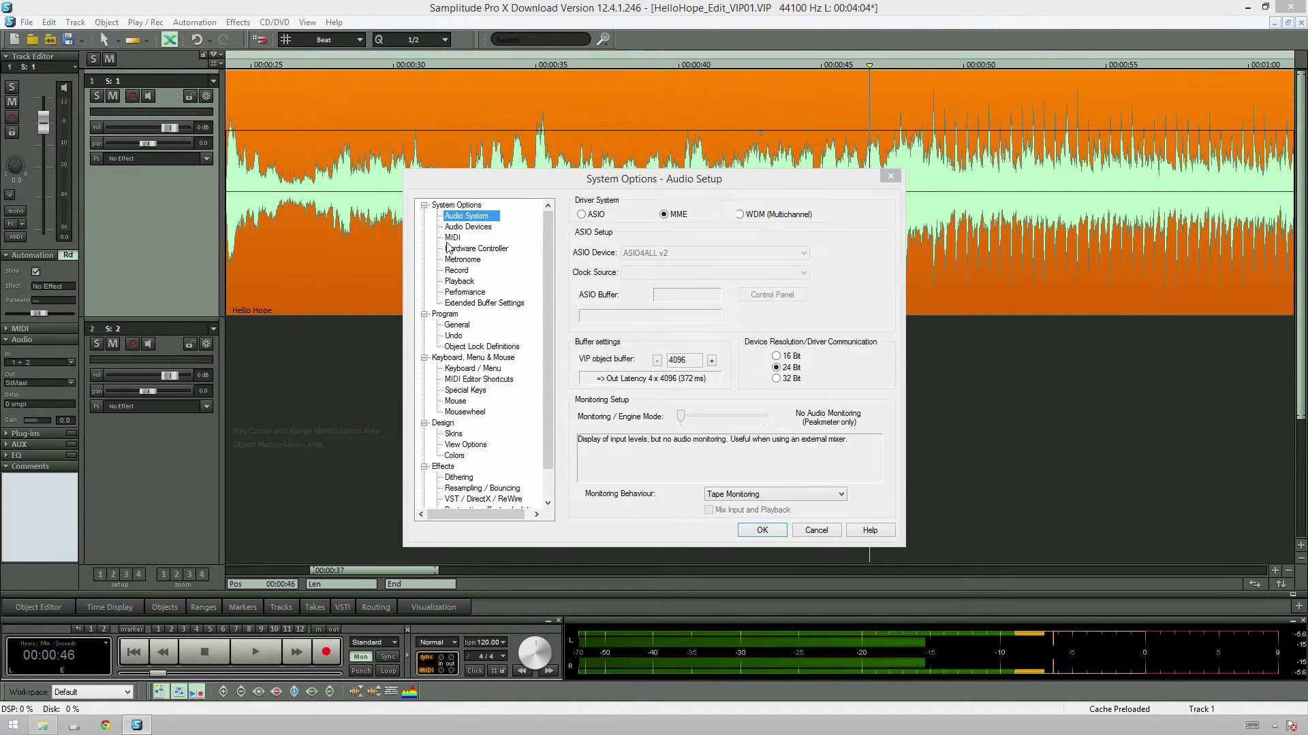
{"action": "left_click", "coordinate": [462, 281]}
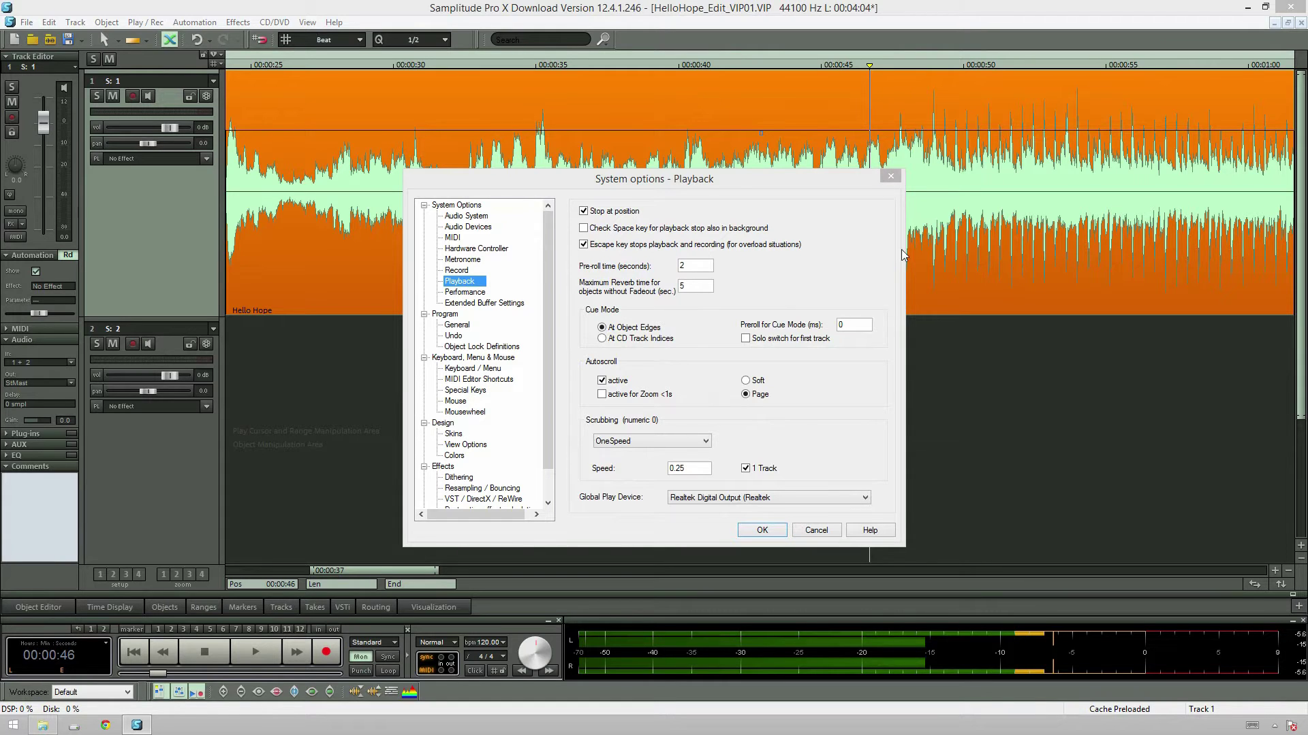
{"action": "left_click", "coordinate": [762, 530]}
{"action": "key", "text": "space"}
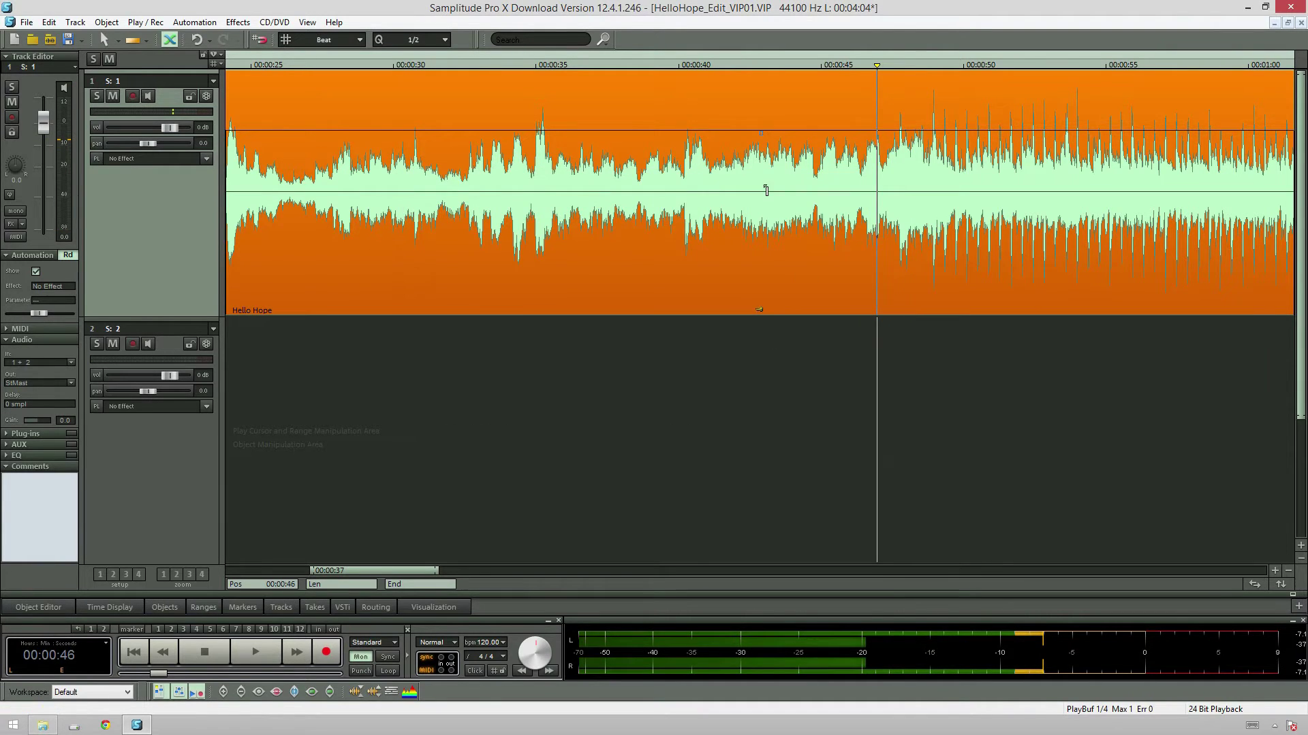
- Disable Stop at position in the system playback options and test starting and stopping playback from about 0:37
{"action": "key", "text": "y"}
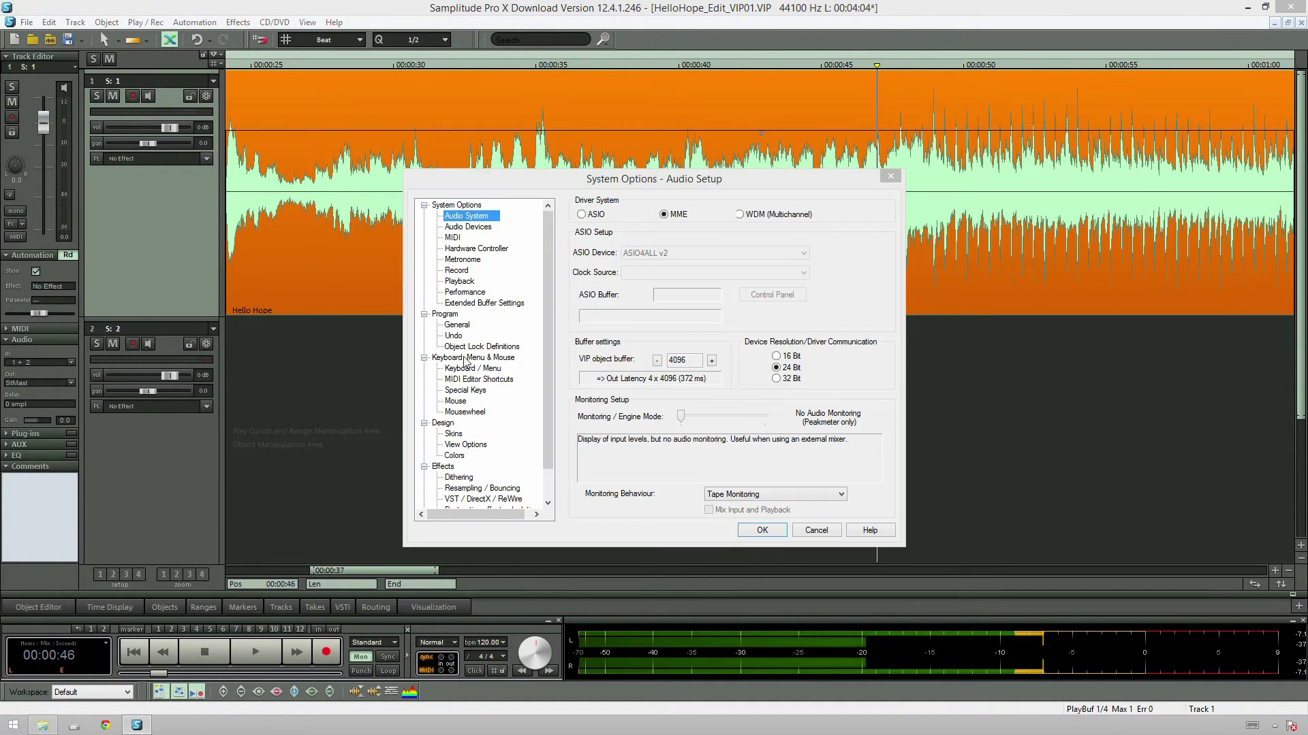
{"action": "left_click", "coordinate": [466, 282]}
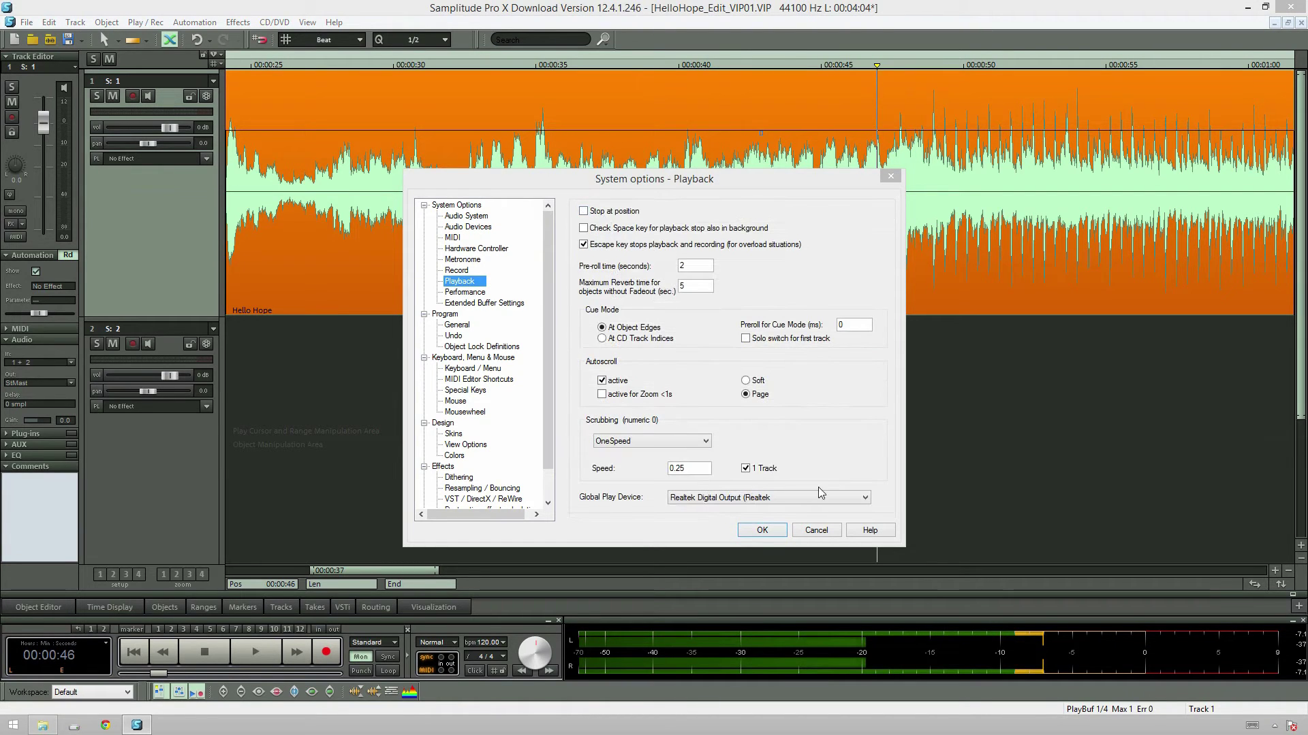
{"action": "left_click", "coordinate": [771, 534]}
{"action": "left_click", "coordinate": [608, 65]}
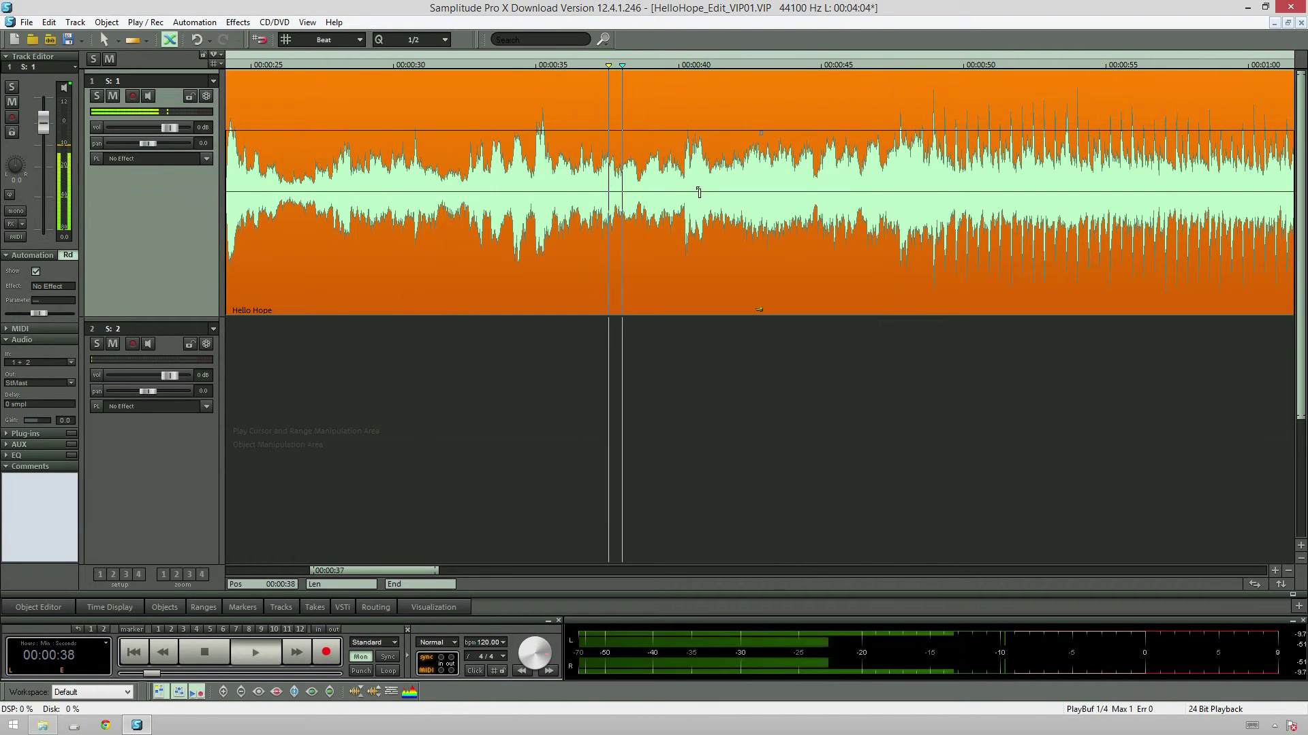
{"action": "key", "text": "space"}
{"action": "key", "text": "space"}
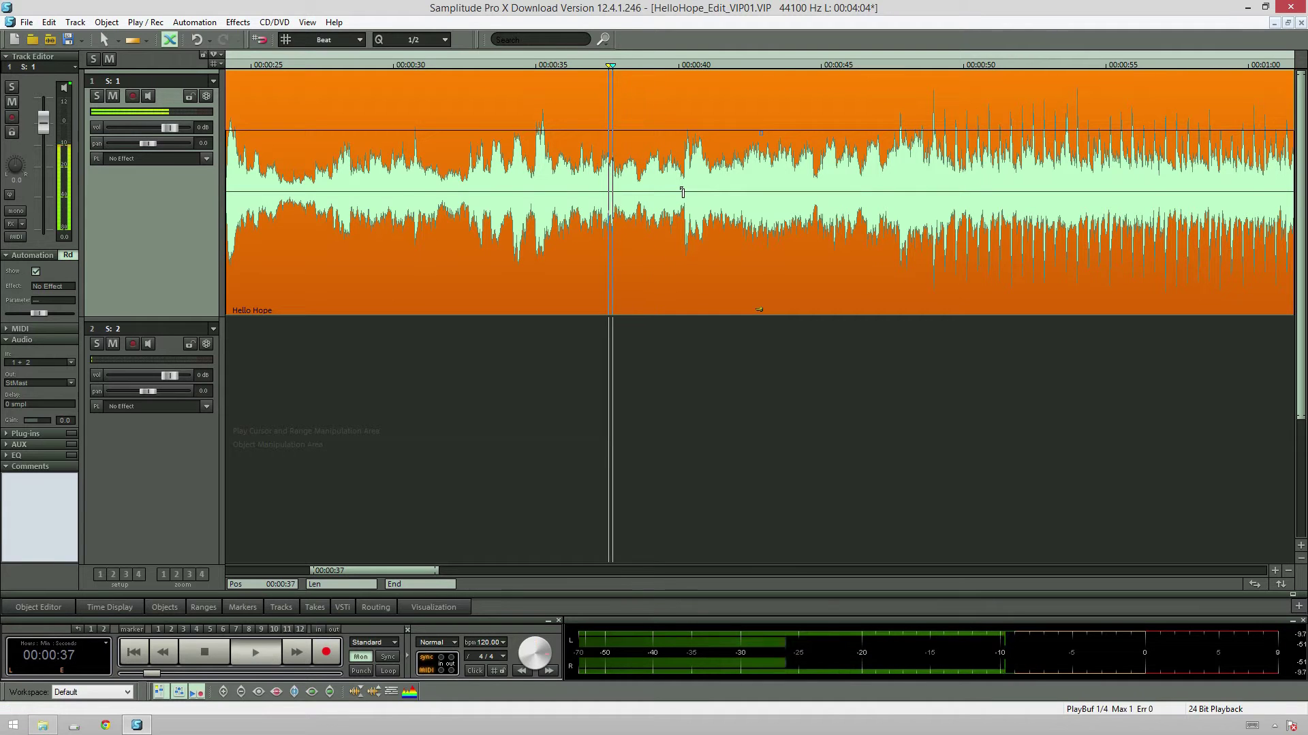
{"action": "key", "text": "space"}
- Re-enable Stop at position in the system playback options
{"action": "key", "text": "y"}
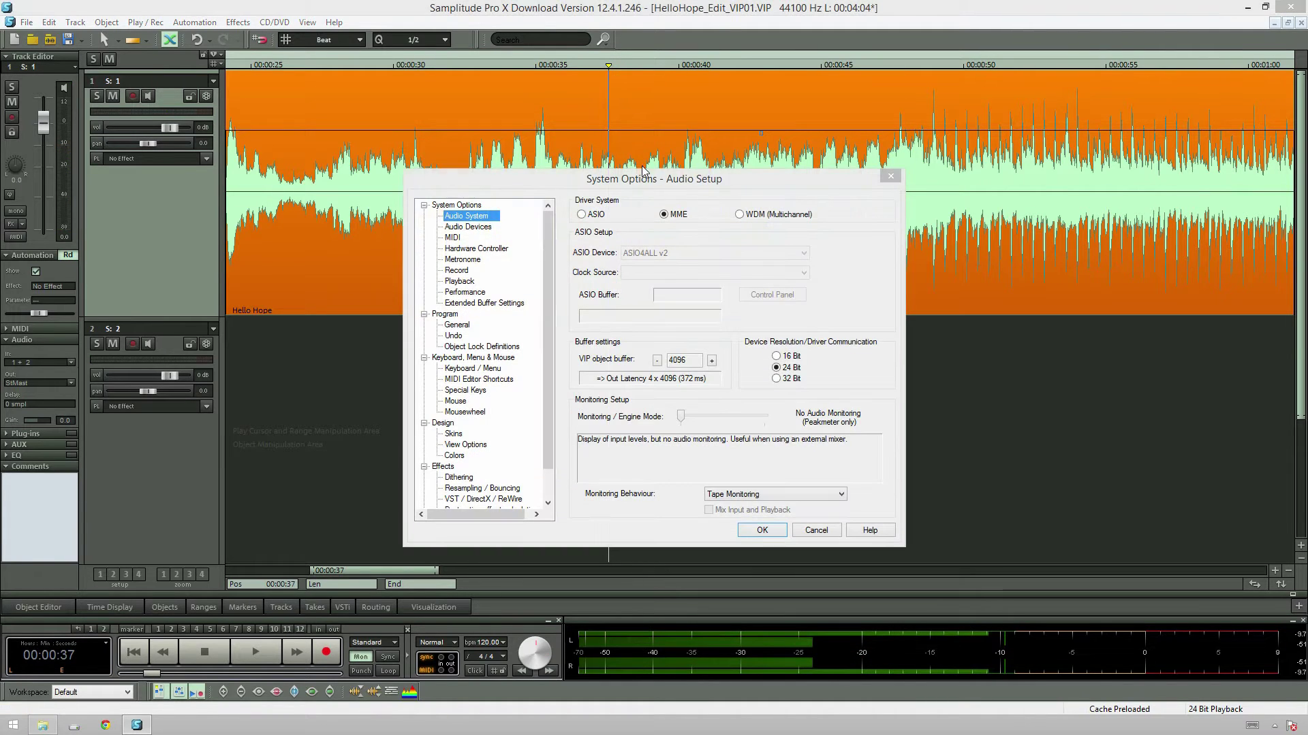
{"action": "left_click", "coordinate": [468, 282]}
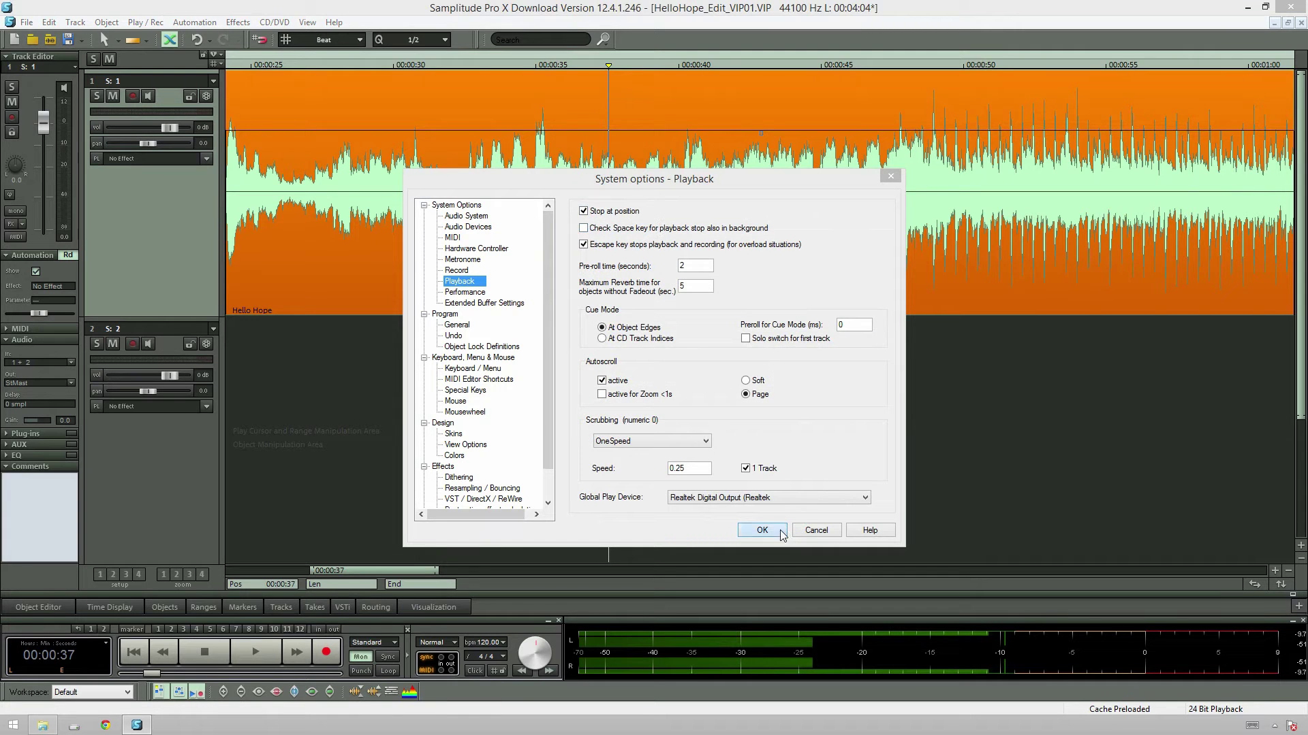
{"action": "left_click", "coordinate": [761, 531]}
- Play up to the end of the intro and split the Hello Hope clip at about 0:48, just before the strong beat
{"action": "key", "text": "space"}
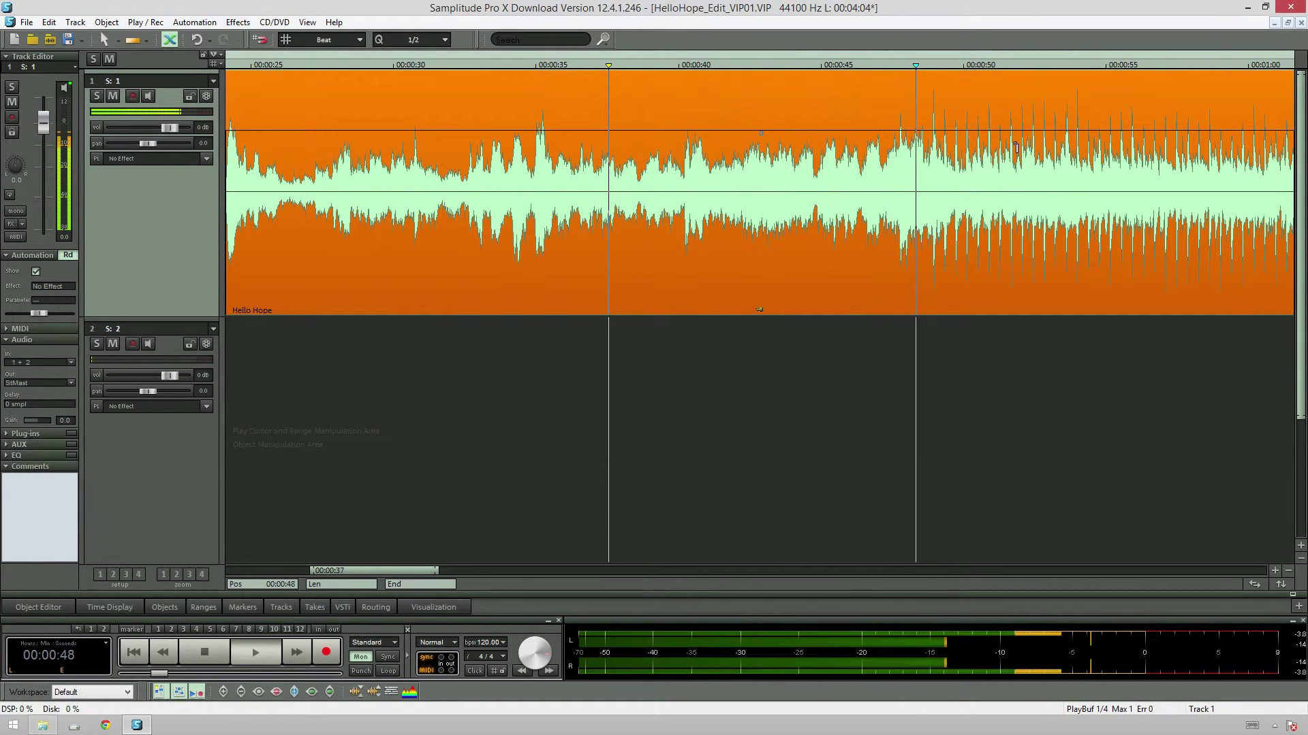
{"action": "key", "text": "space"}
{"action": "key", "text": "ctrl+Up"}
{"action": "key", "text": "ctrl+Up"}
{"action": "key", "text": "ctrl+Up"}
{"action": "key", "text": "ctrl+Up"}
{"action": "key", "text": "ctrl+Up"}
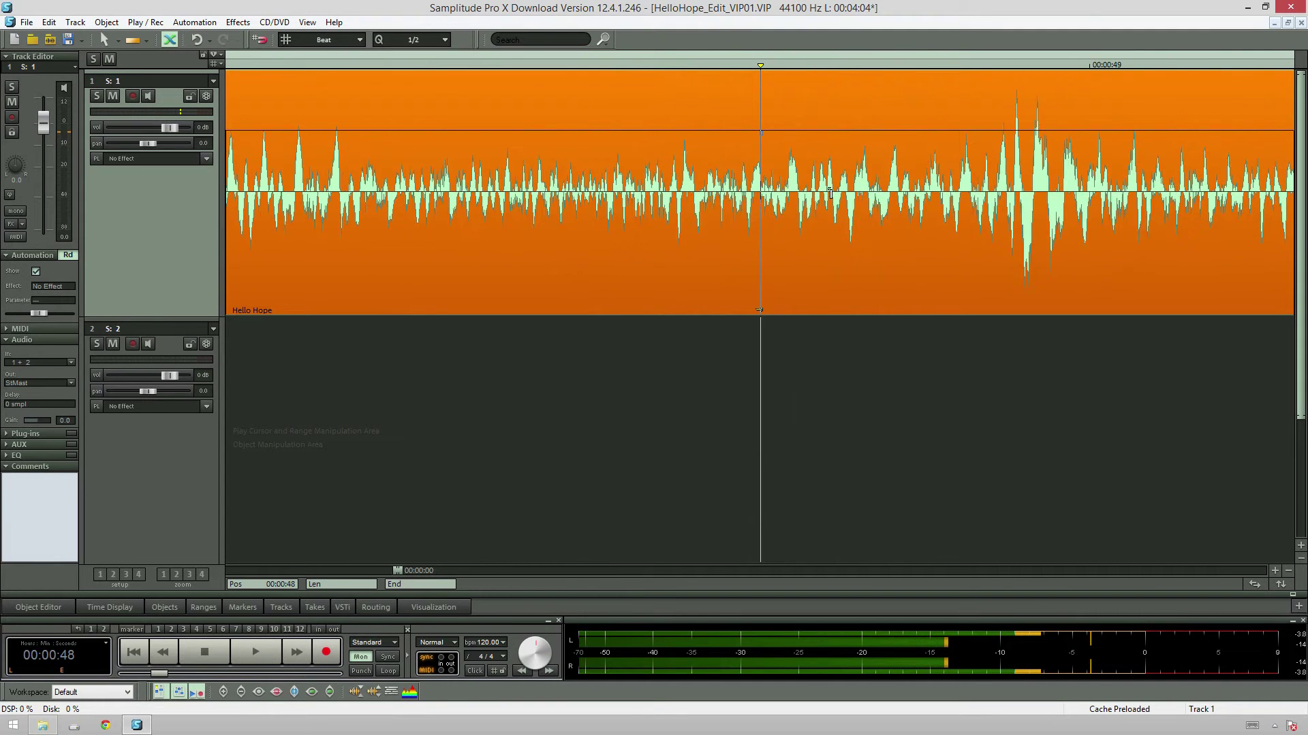
{"action": "left_click", "coordinate": [786, 183]}
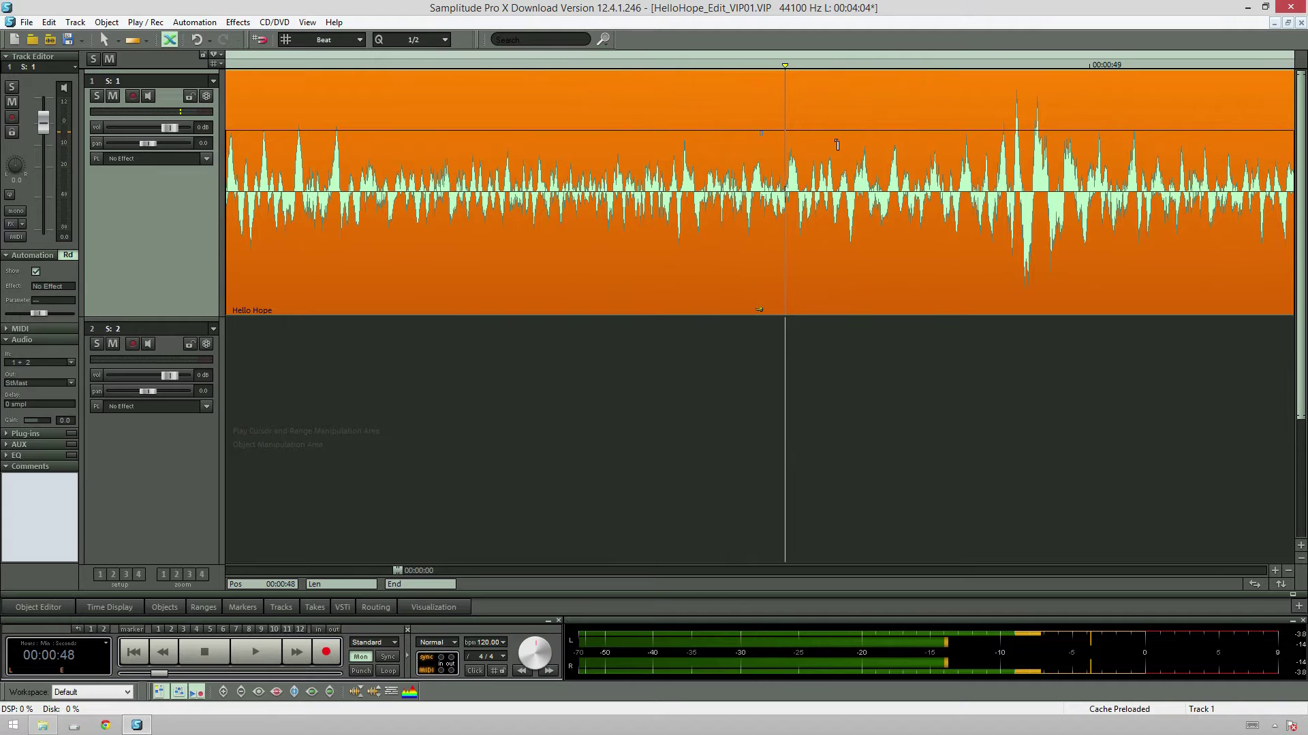
{"action": "key", "text": "t"}
{"action": "scroll", "coordinate": [781, 230], "scroll_direction": "down", "scroll_amount": 5}
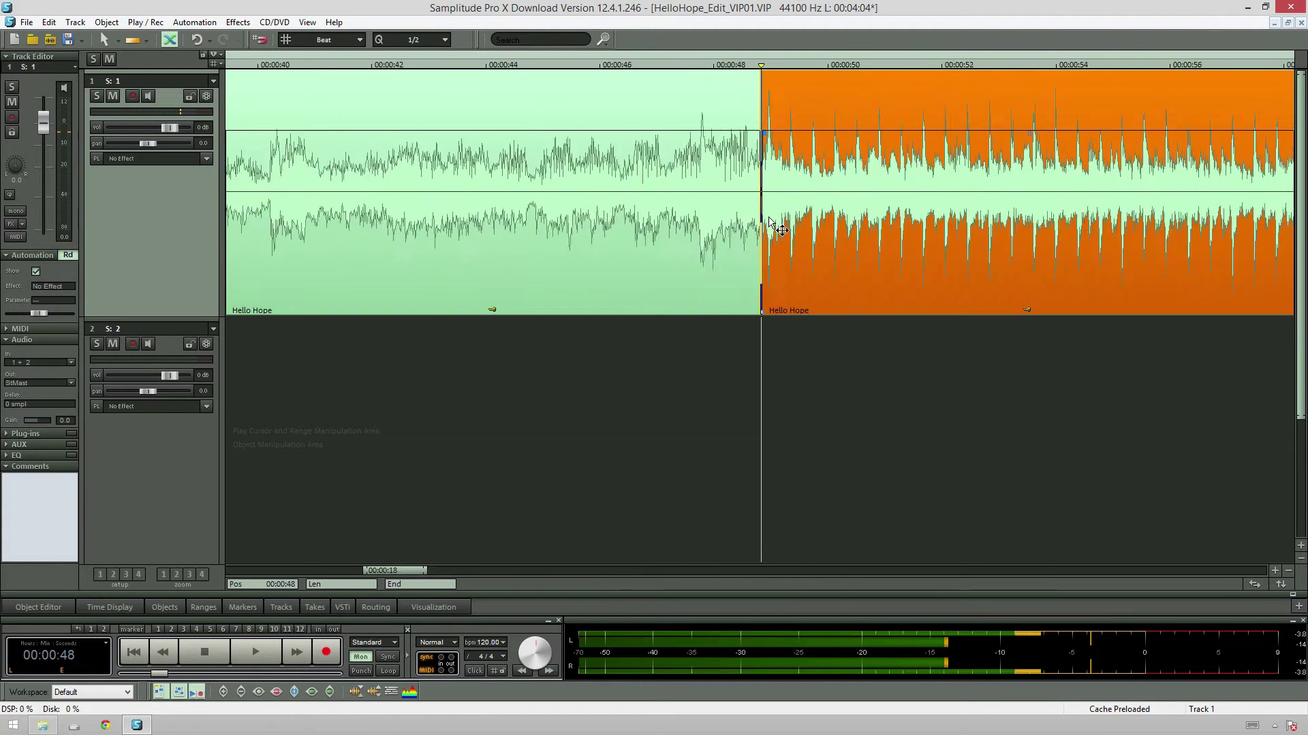
{"action": "scroll", "coordinate": [781, 229], "scroll_direction": "down", "scroll_amount": 3}
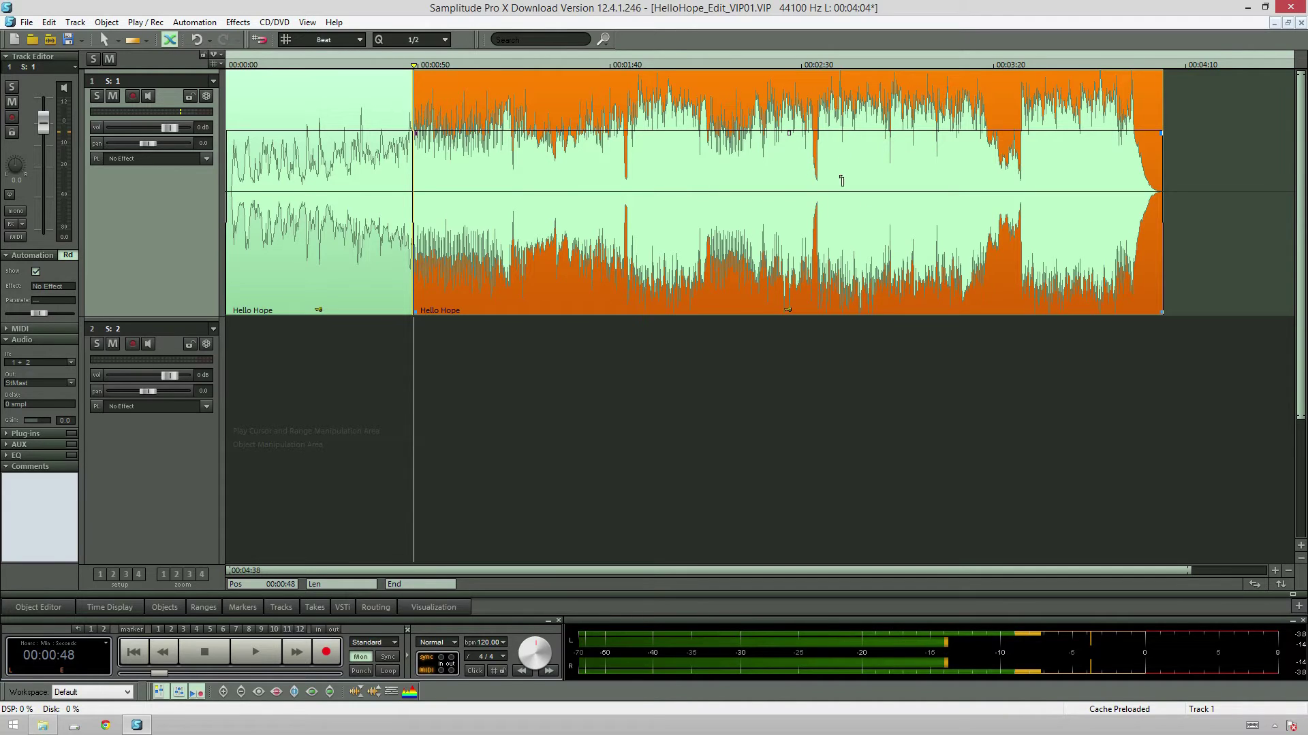
- Compare by ear the passage around 2:32 with the transition around the split at 0:48
{"action": "left_click", "coordinate": [811, 172]}
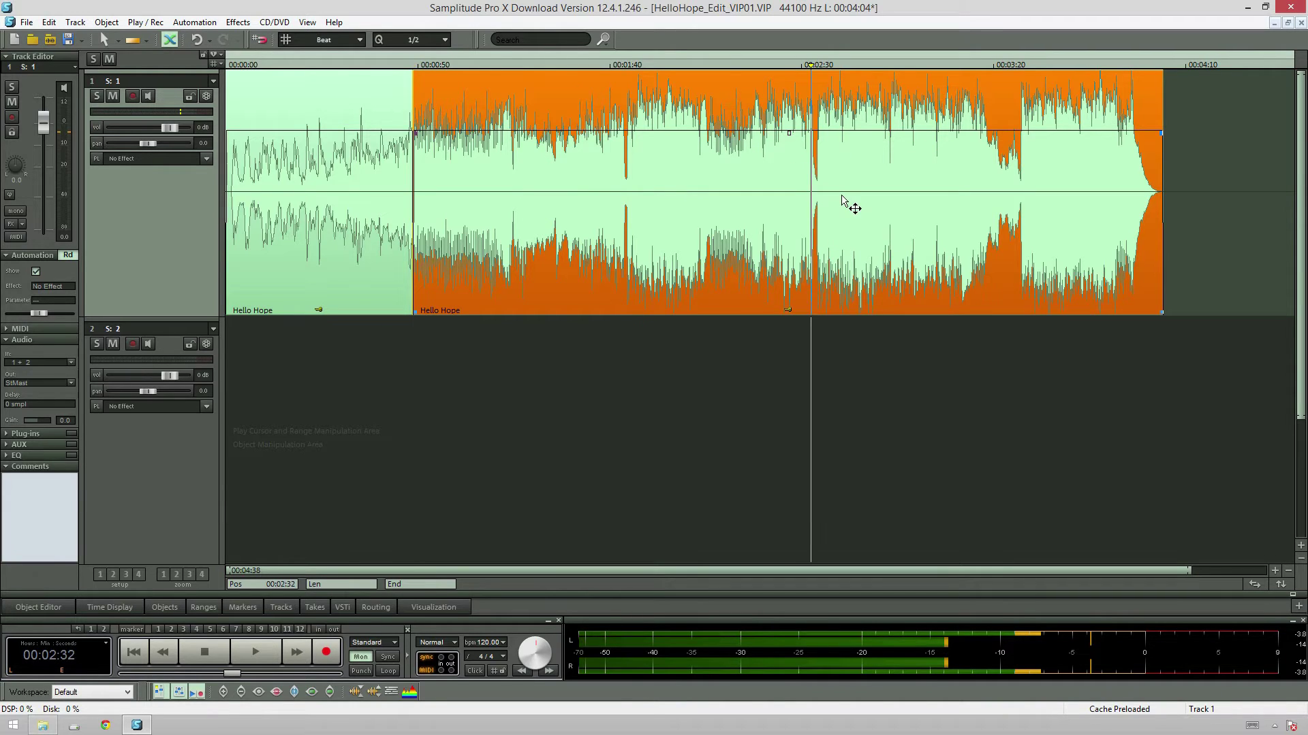
{"action": "key", "text": "space"}
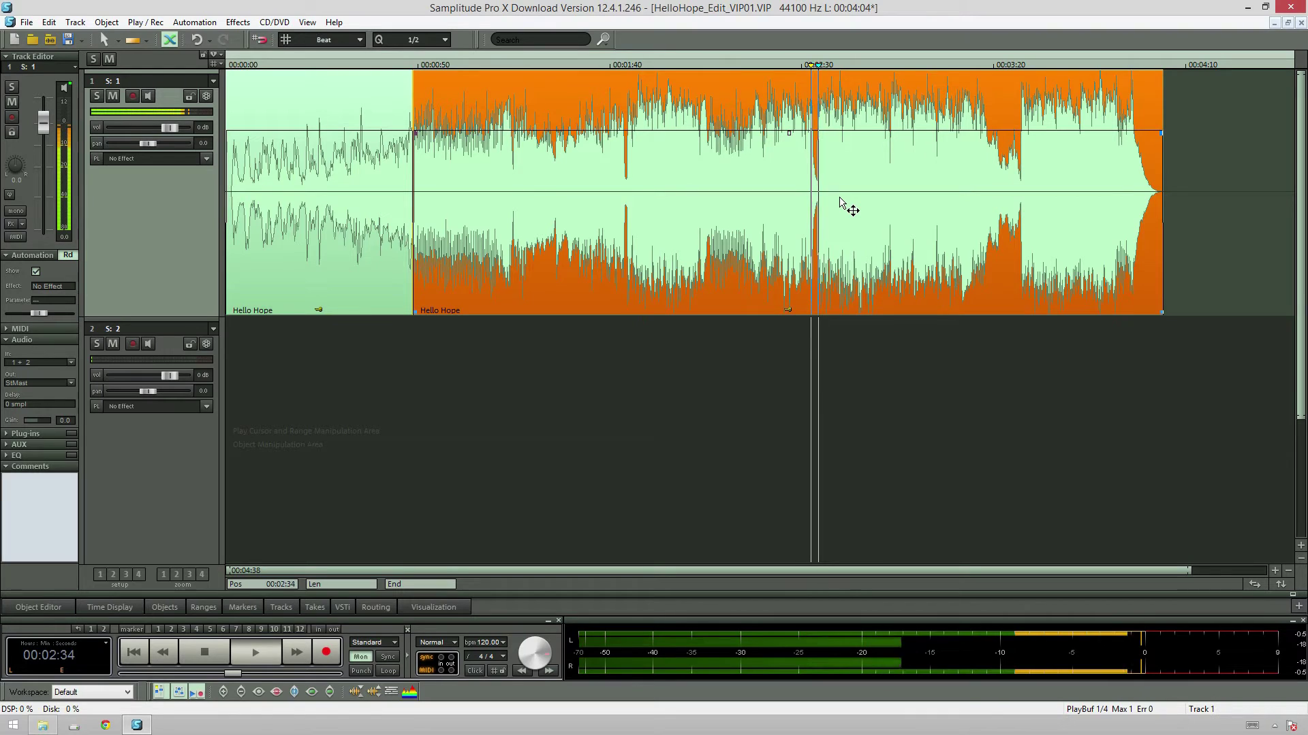
{"action": "key", "text": "space"}
{"action": "left_click", "coordinate": [403, 167]}
{"action": "key", "text": "space"}
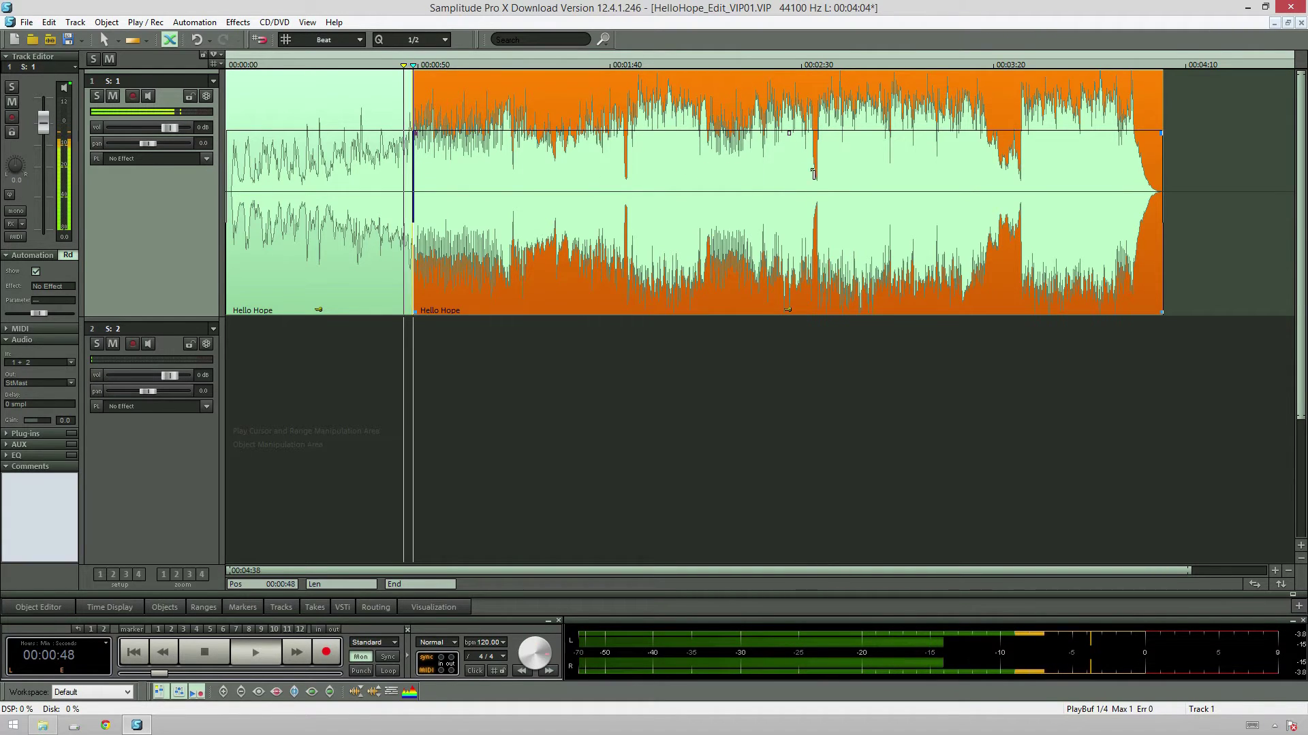
{"action": "key", "text": "space"}
- Split the second Hello Hope clip at about 2:31 and move its closing section to track 2, beneath the end of the intro
{"action": "left_click", "coordinate": [809, 171]}
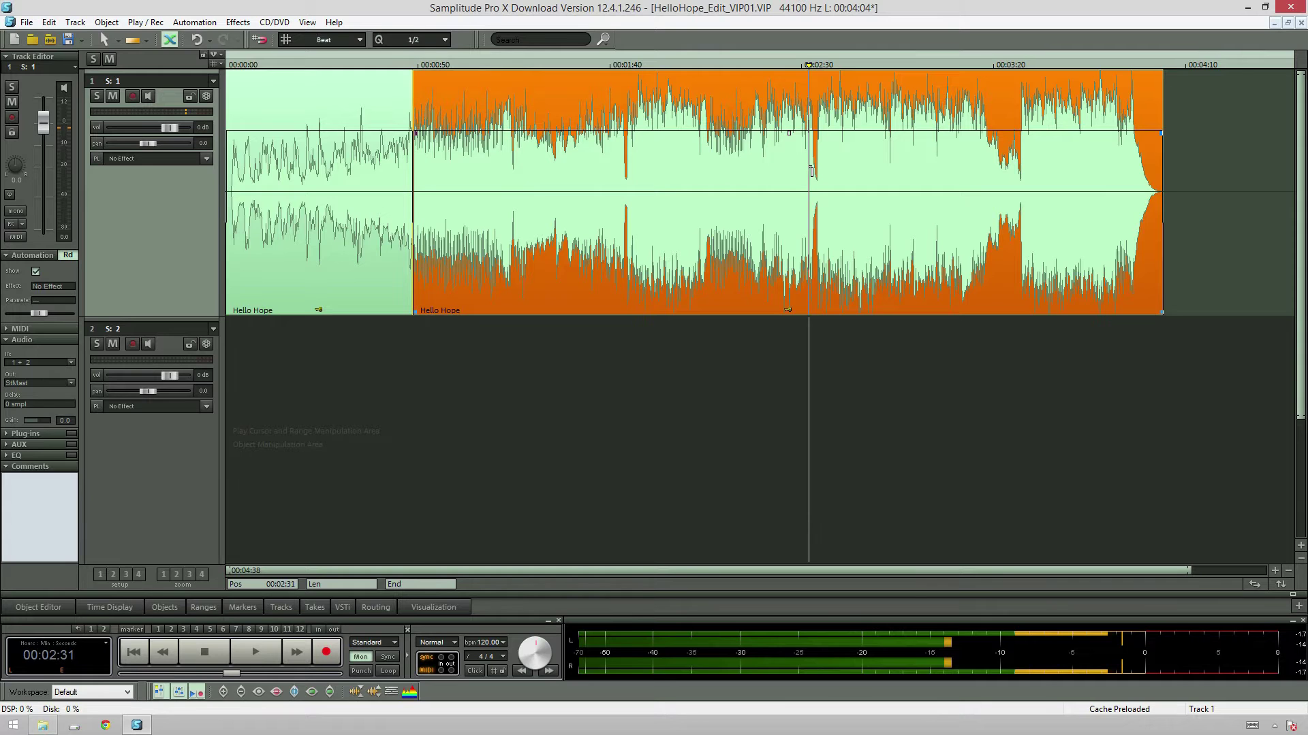
{"action": "key", "text": "t"}
{"action": "left_click_drag", "start_coordinate": [876, 211], "coordinate": [476, 456]}
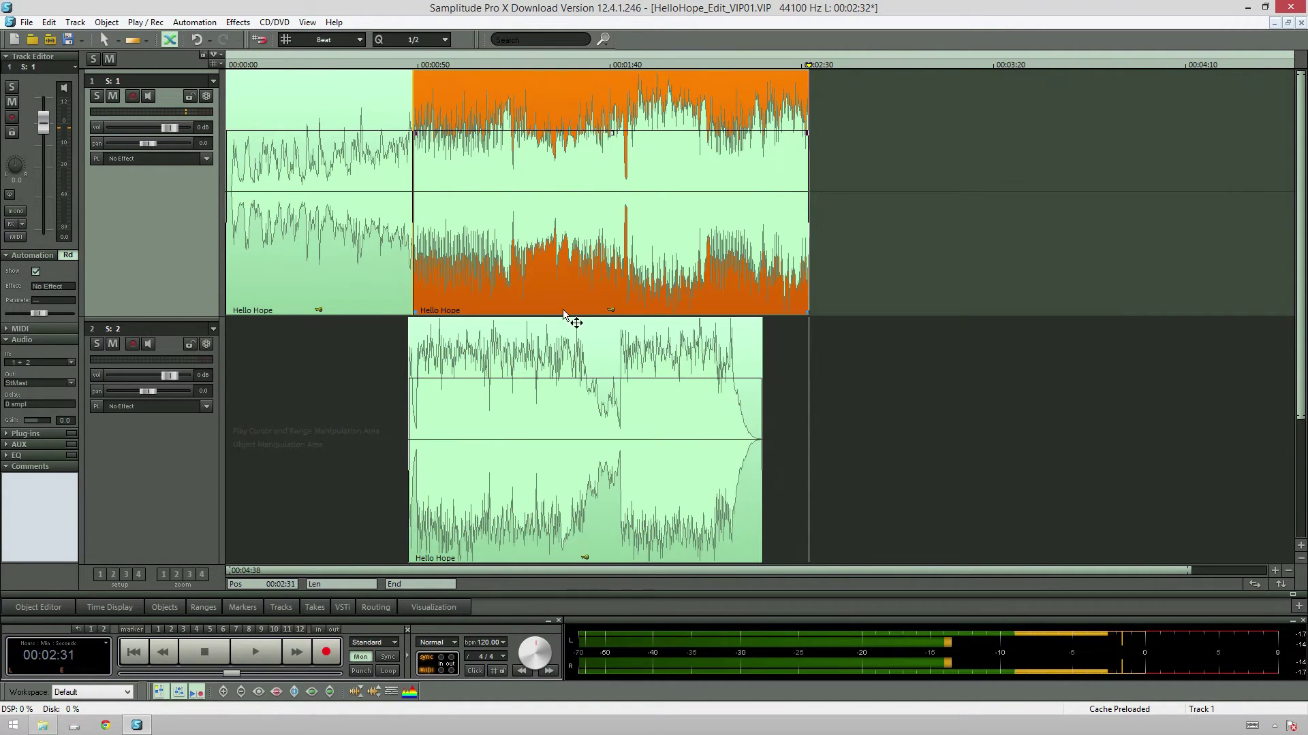
- Move the middle section farther along track 1, and extend the end of the intro clip to about 0:49, past the first strong beat
{"action": "left_click_drag", "start_coordinate": [583, 219], "coordinate": [1079, 267]}
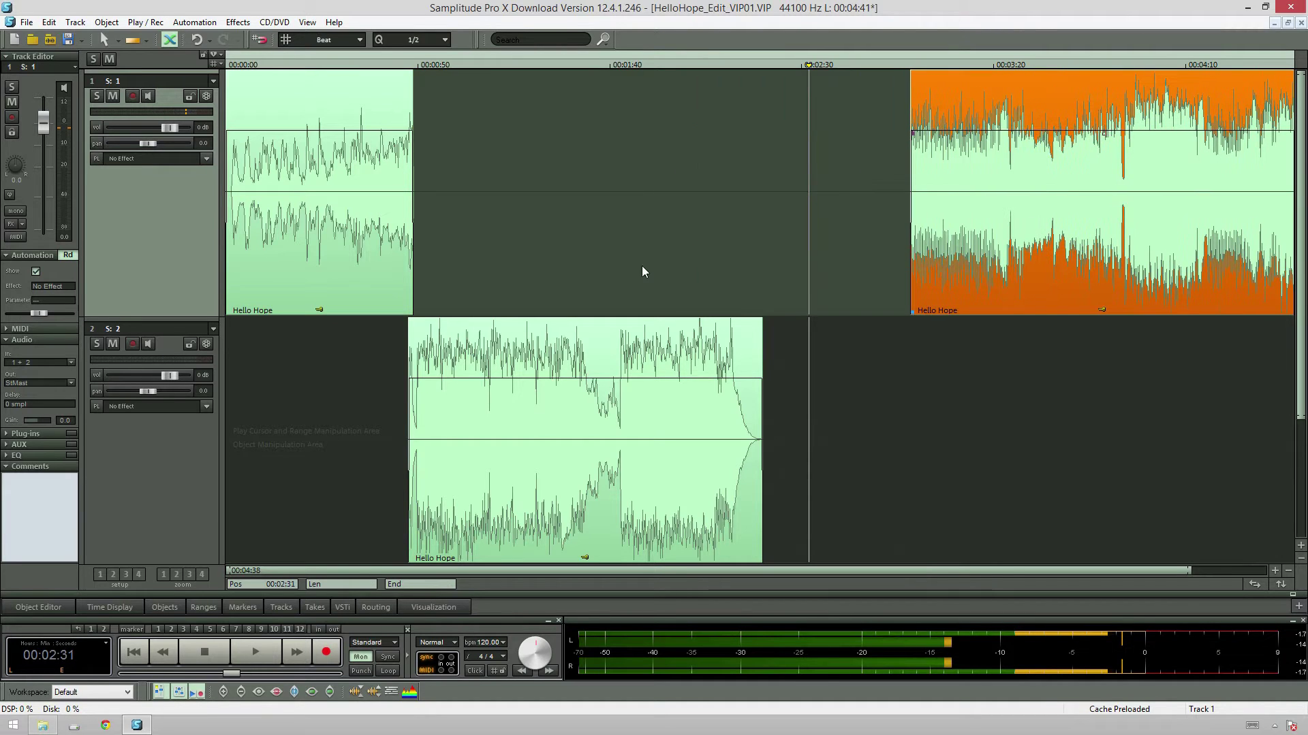
{"action": "left_click", "coordinate": [412, 85]}
{"action": "key", "text": "ctrl+Up"}
{"action": "key", "text": "ctrl+Up"}
{"action": "key", "text": "ctrl+Up"}
{"action": "key", "text": "ctrl+Up"}
{"action": "key", "text": "ctrl+Up"}
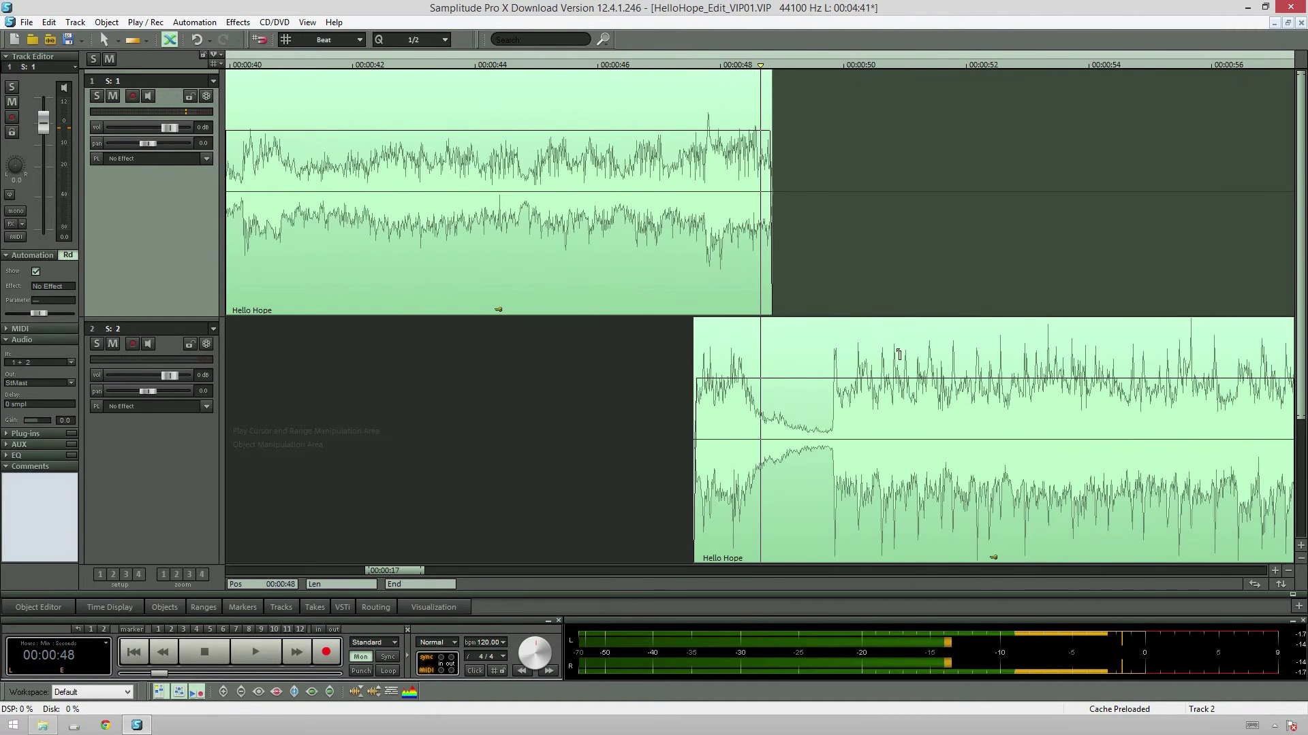
{"action": "key", "text": "ctrl+Up"}
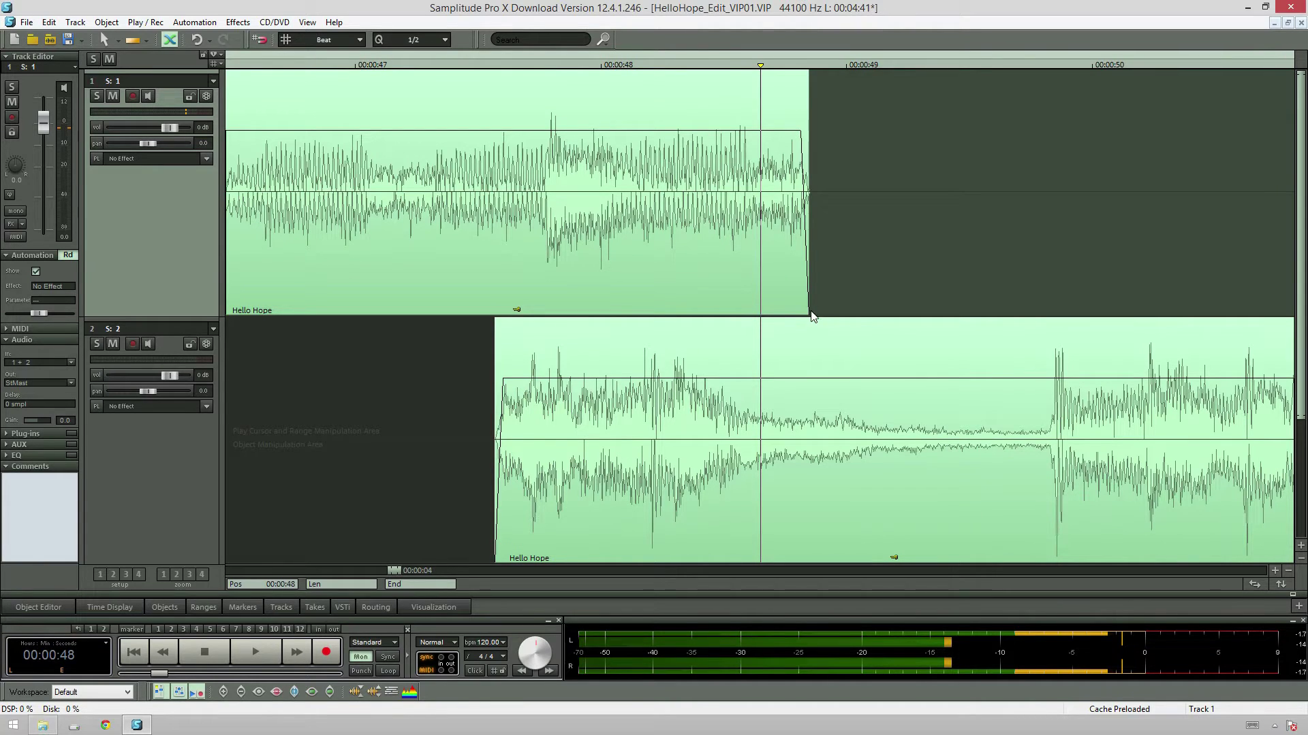
{"action": "left_click_drag", "start_coordinate": [812, 316], "coordinate": [878, 315]}
- Shift the closing section on track 2 earlier so its strong beat after the quiet gap aligns with the beat ending the intro
{"action": "left_click", "coordinate": [1052, 422]}
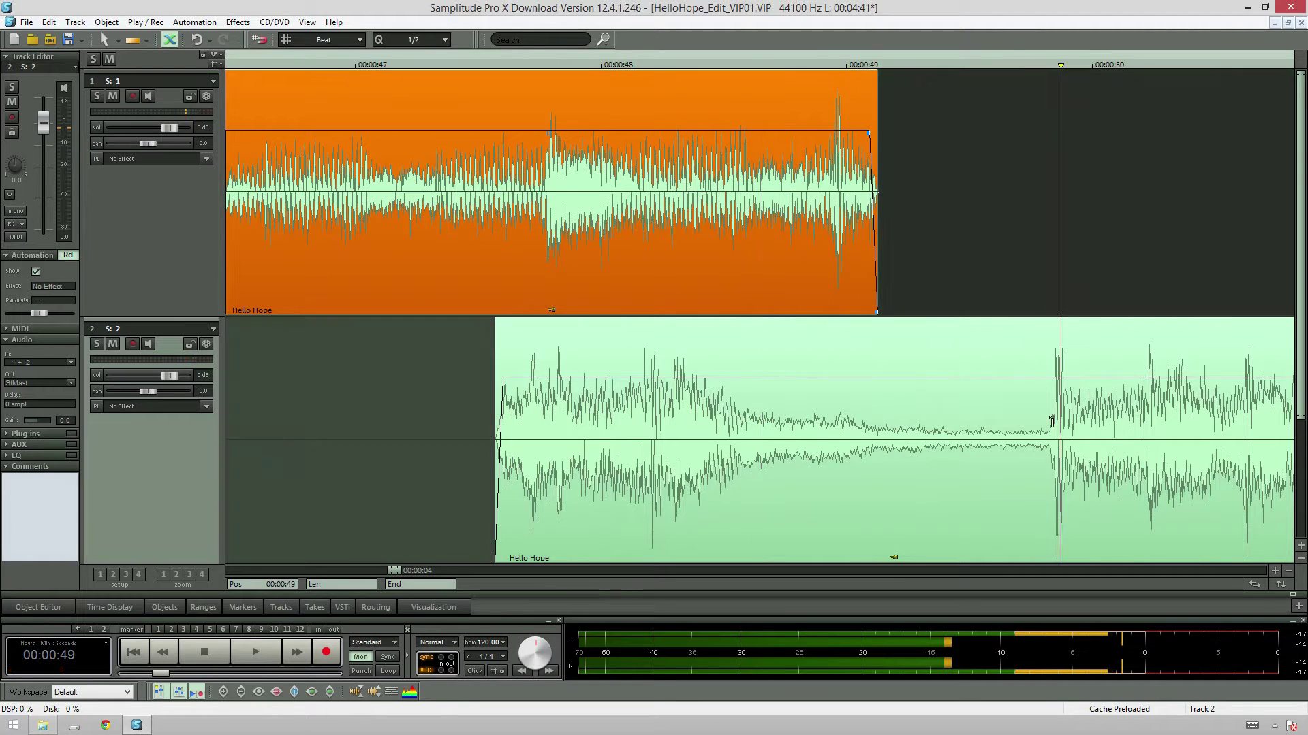
{"action": "left_click_drag", "start_coordinate": [1052, 421], "coordinate": [1030, 402]}
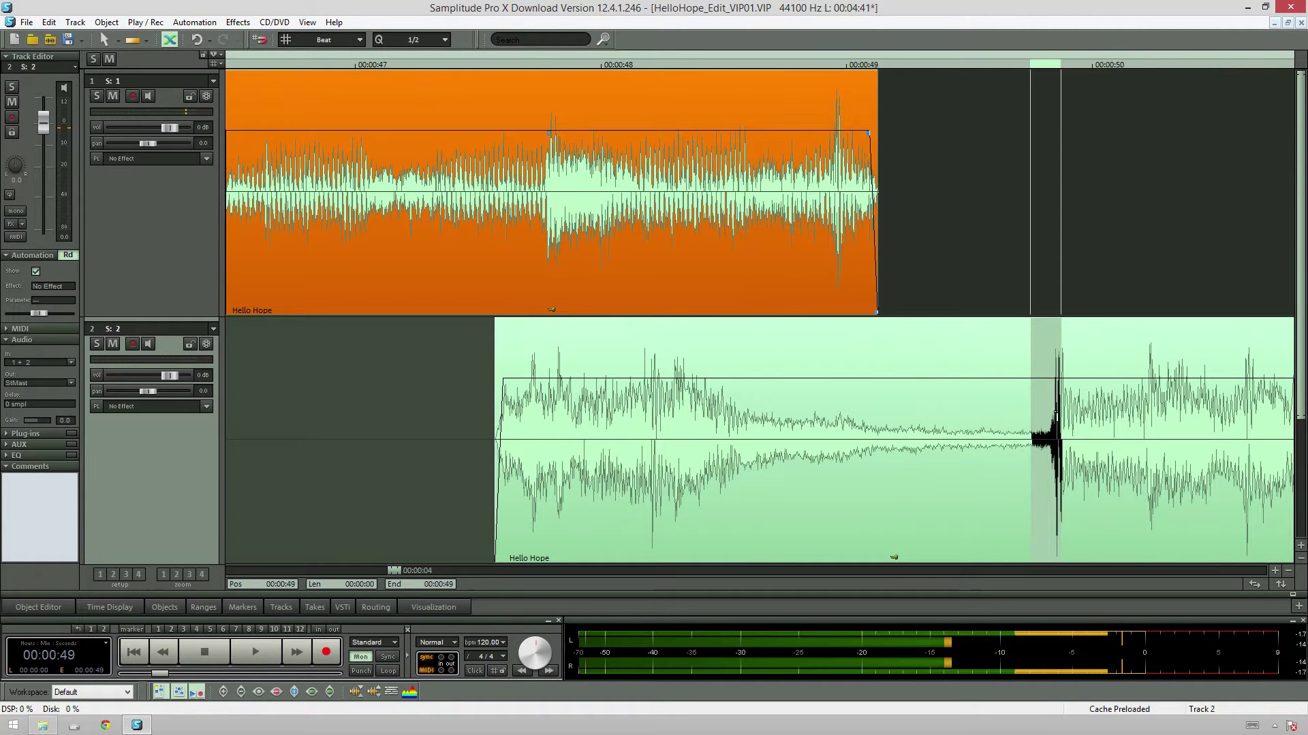
{"action": "left_click", "coordinate": [1091, 395]}
{"action": "key", "text": "Delete"}
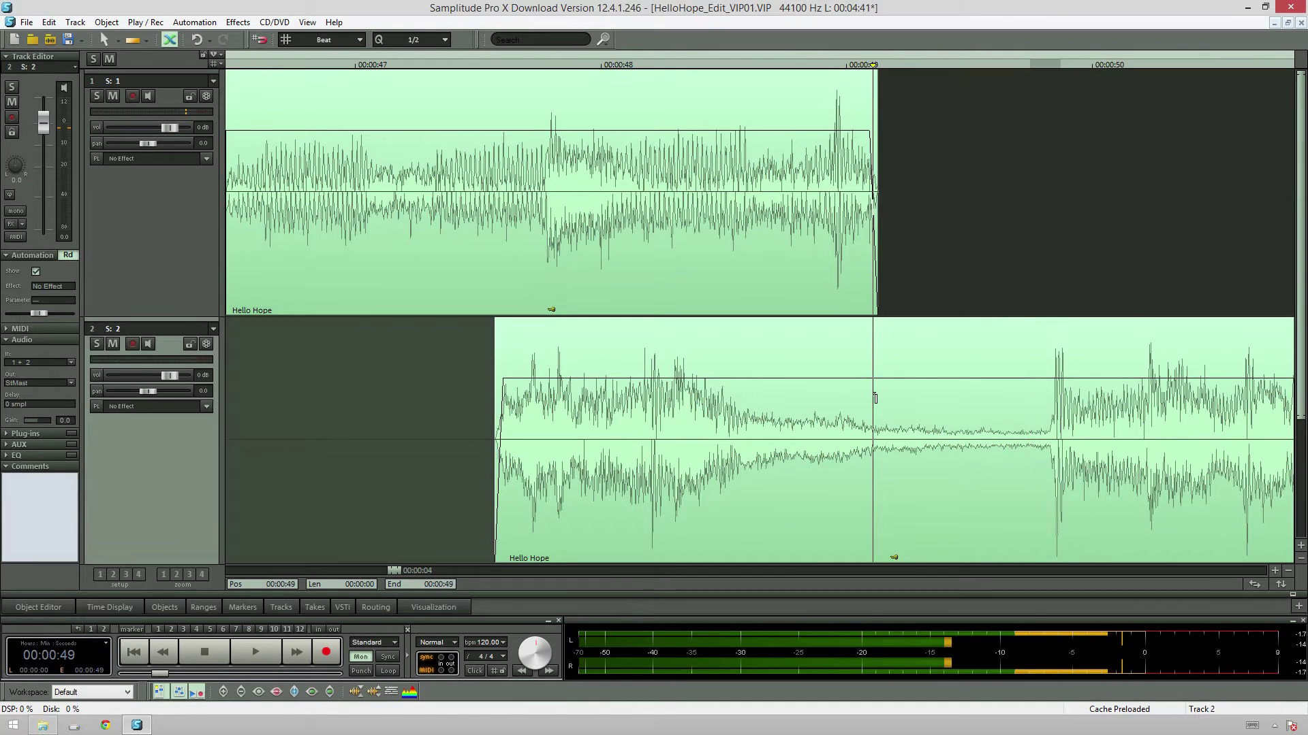
{"action": "left_click_drag", "start_coordinate": [1089, 497], "coordinate": [871, 476]}
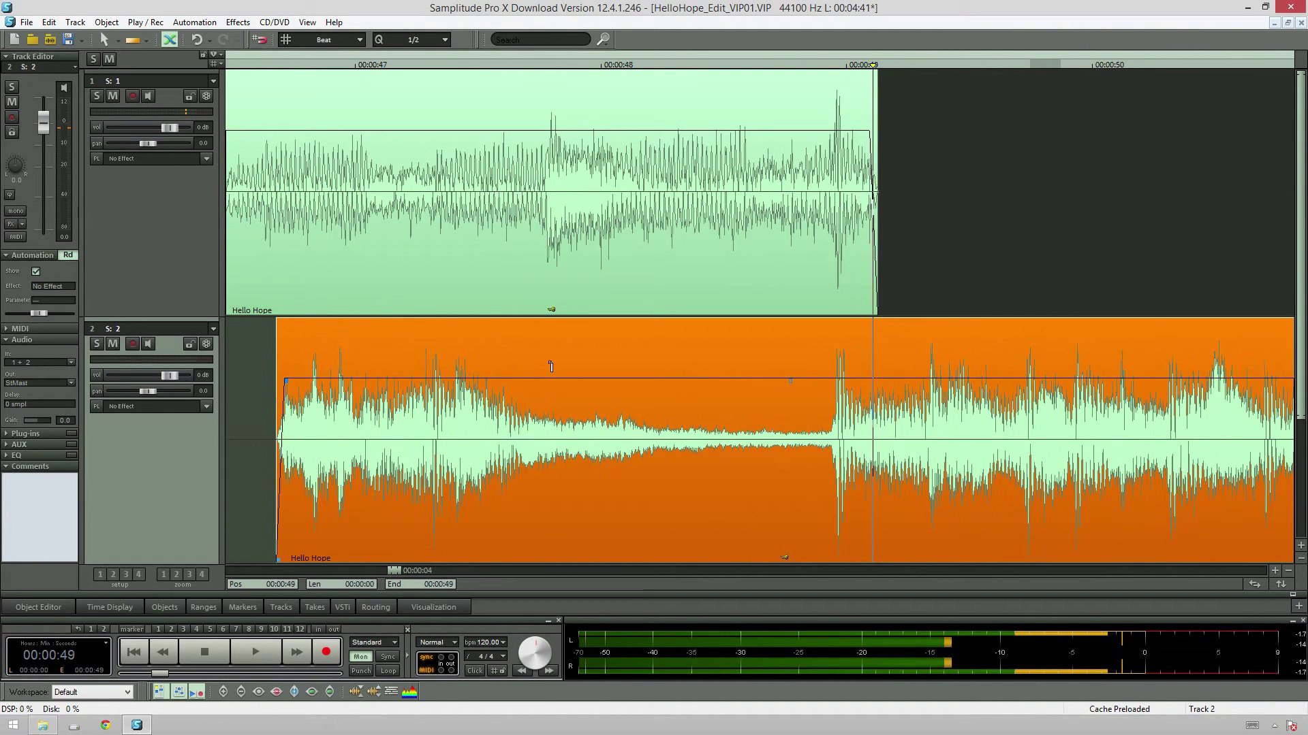
- With track 1 muted, split the closing clip on track 2 at about 0:47, inside the quiet gap, and delete the part before it
{"action": "left_click", "coordinate": [113, 96]}
{"action": "left_click", "coordinate": [446, 78]}
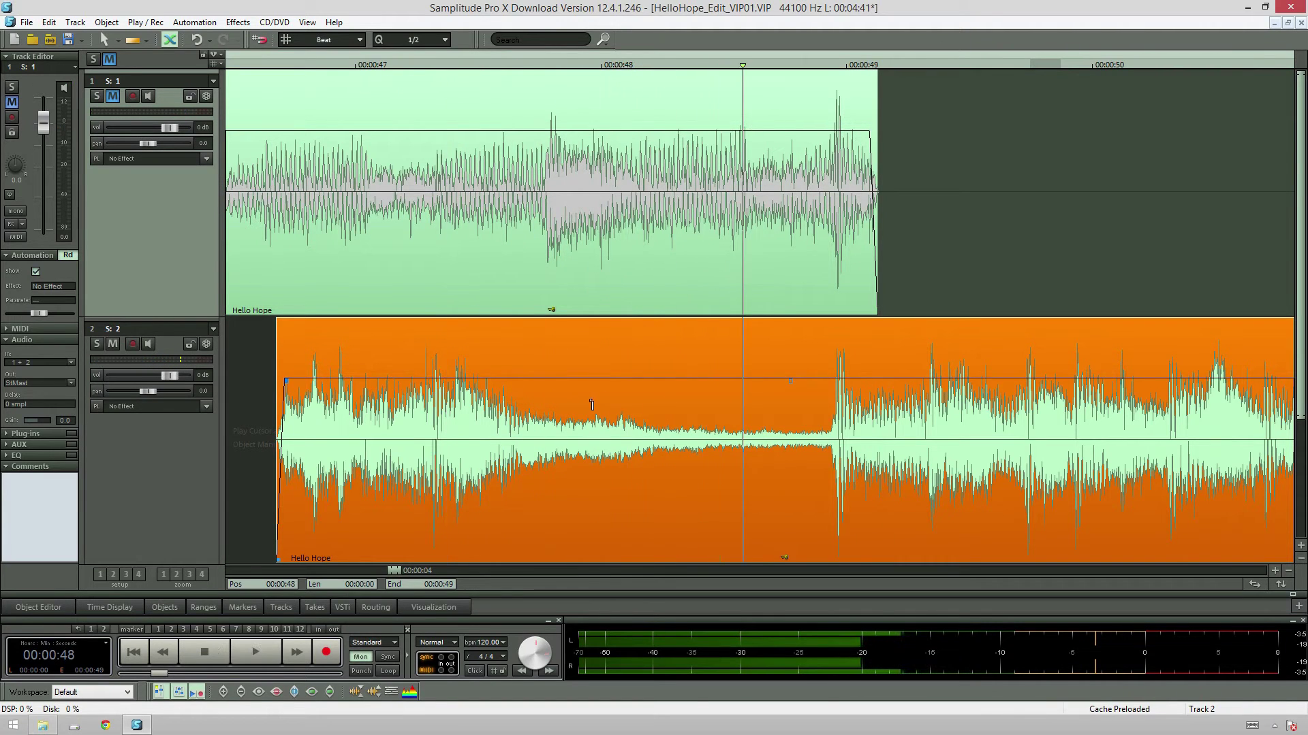
{"action": "left_click", "coordinate": [564, 388]}
{"action": "key", "text": "t"}
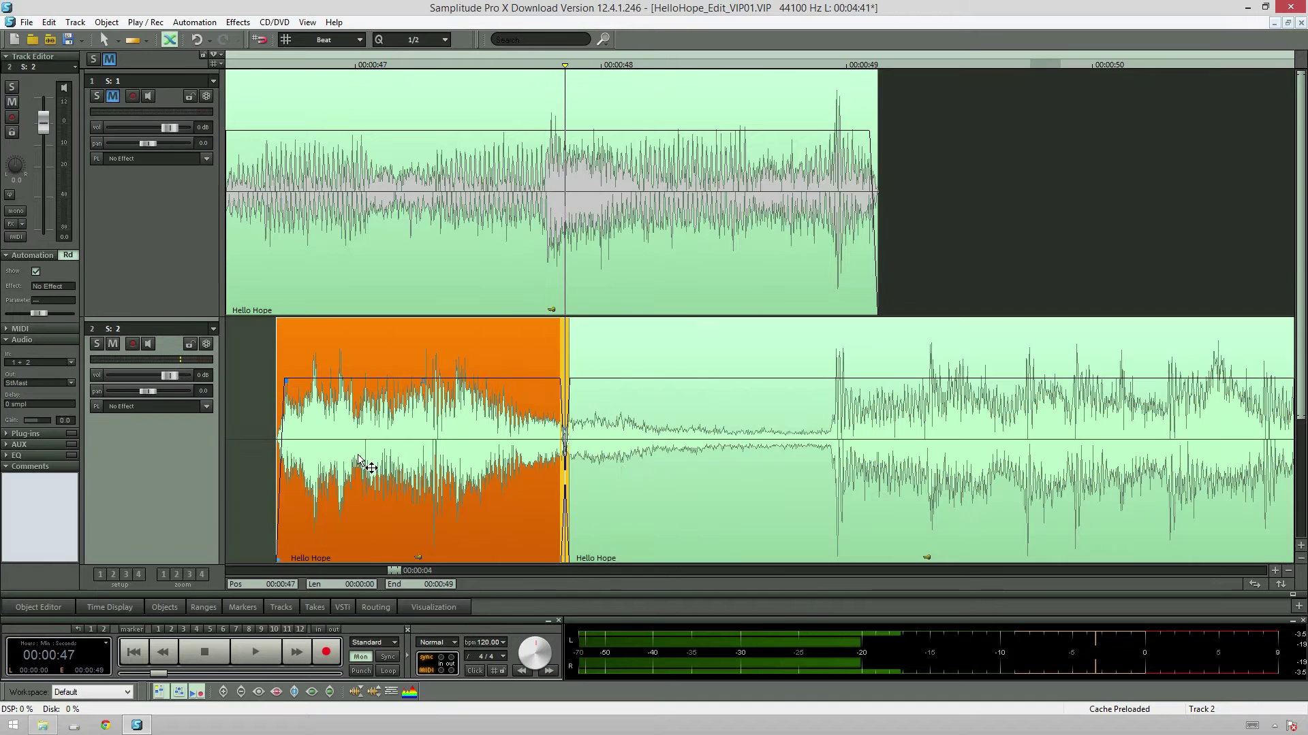
{"action": "key", "text": "Delete"}
- Lengthen the closing clip's fade-in across most of the quiet gap, and trim the intro clip to fade out on the strong beat near 0:49
{"action": "left_click", "coordinate": [562, 440]}
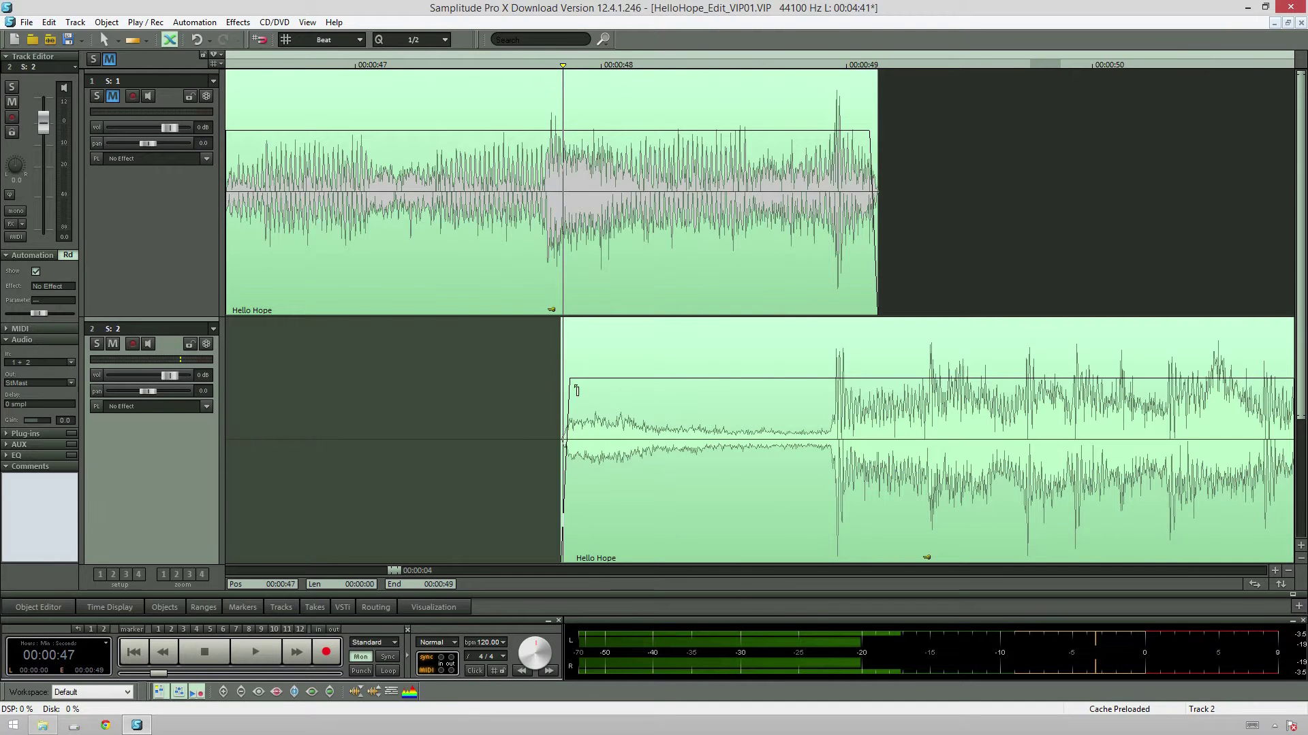
{"action": "left_click_drag", "start_coordinate": [570, 380], "coordinate": [777, 380]}
{"action": "left_click", "coordinate": [831, 187]}
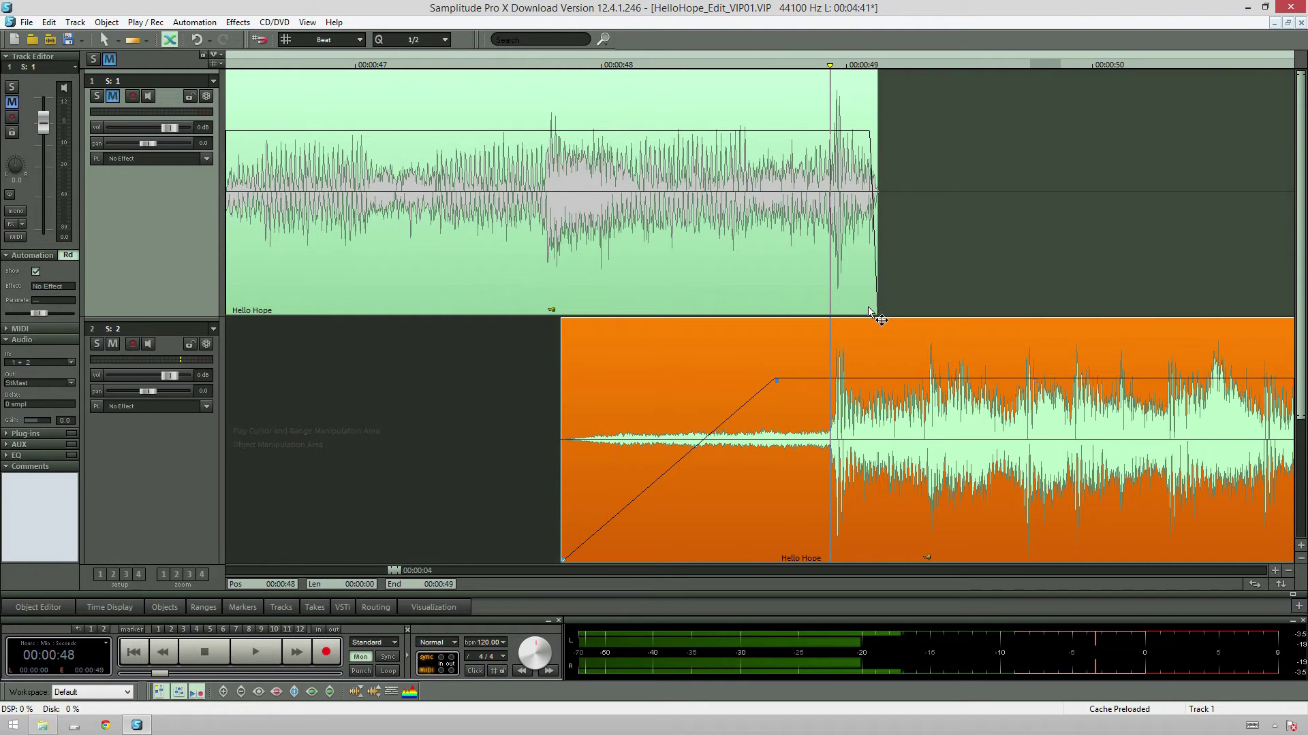
{"action": "left_click_drag", "start_coordinate": [876, 310], "coordinate": [842, 309]}
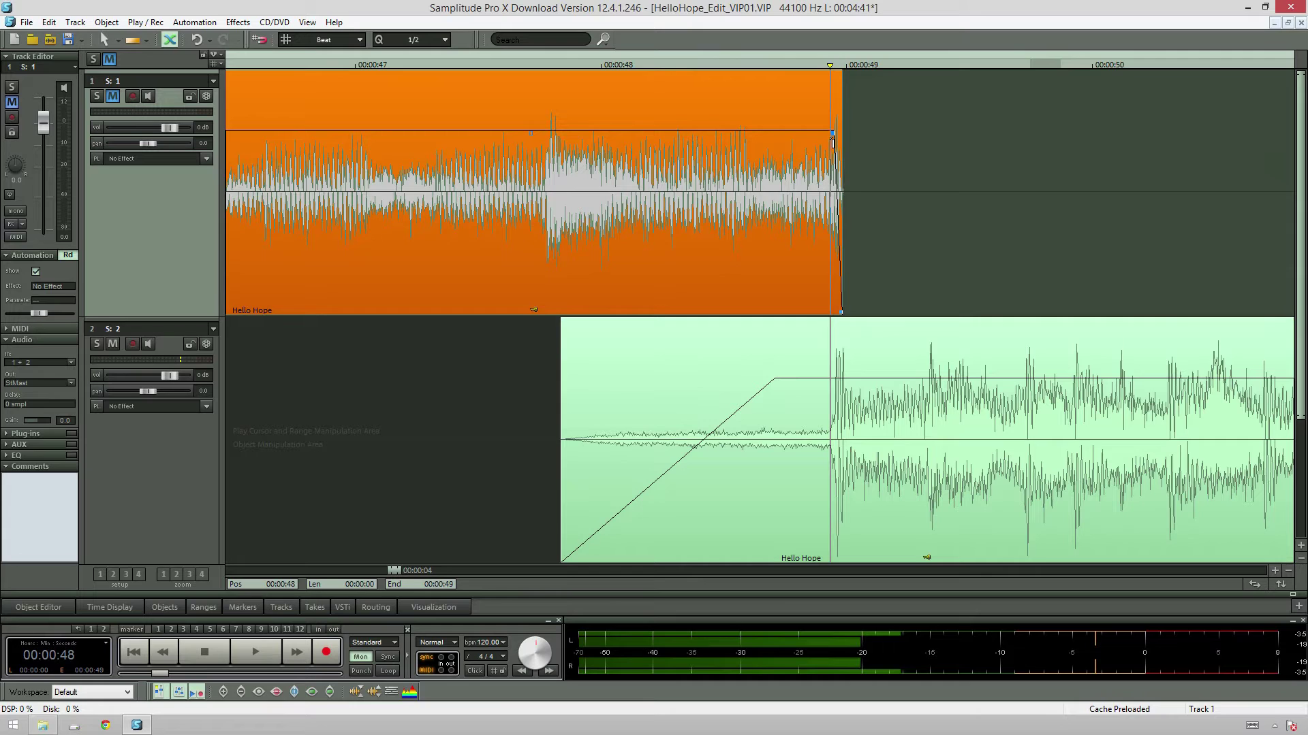
{"action": "left_click_drag", "start_coordinate": [831, 132], "coordinate": [829, 133]}
- Unmute track 1 and play the transition between the intro and the closing clip from about 0:39
{"action": "key", "text": "Down"}
{"action": "key", "text": "Down"}
{"action": "key", "text": "Down"}
{"action": "key", "text": "Down"}
{"action": "key", "text": "Down"}
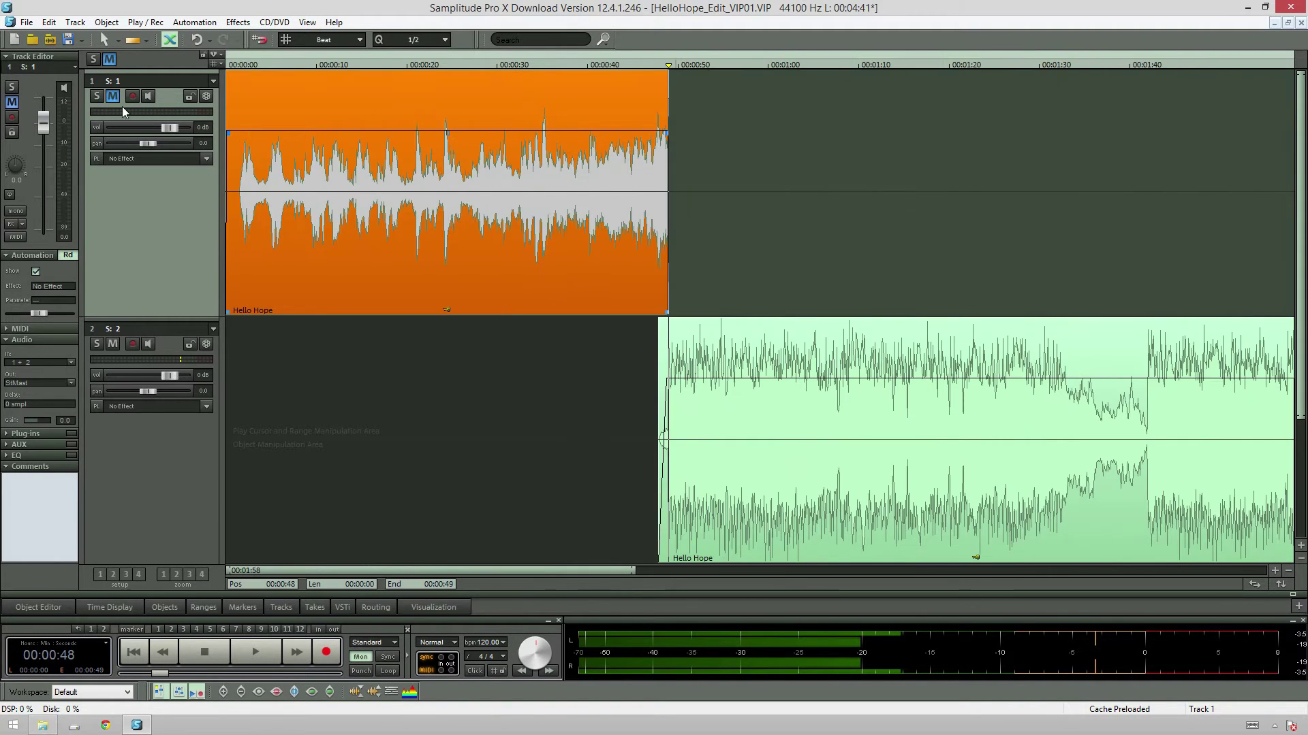
{"action": "left_click", "coordinate": [112, 96]}
{"action": "left_click", "coordinate": [621, 61]}
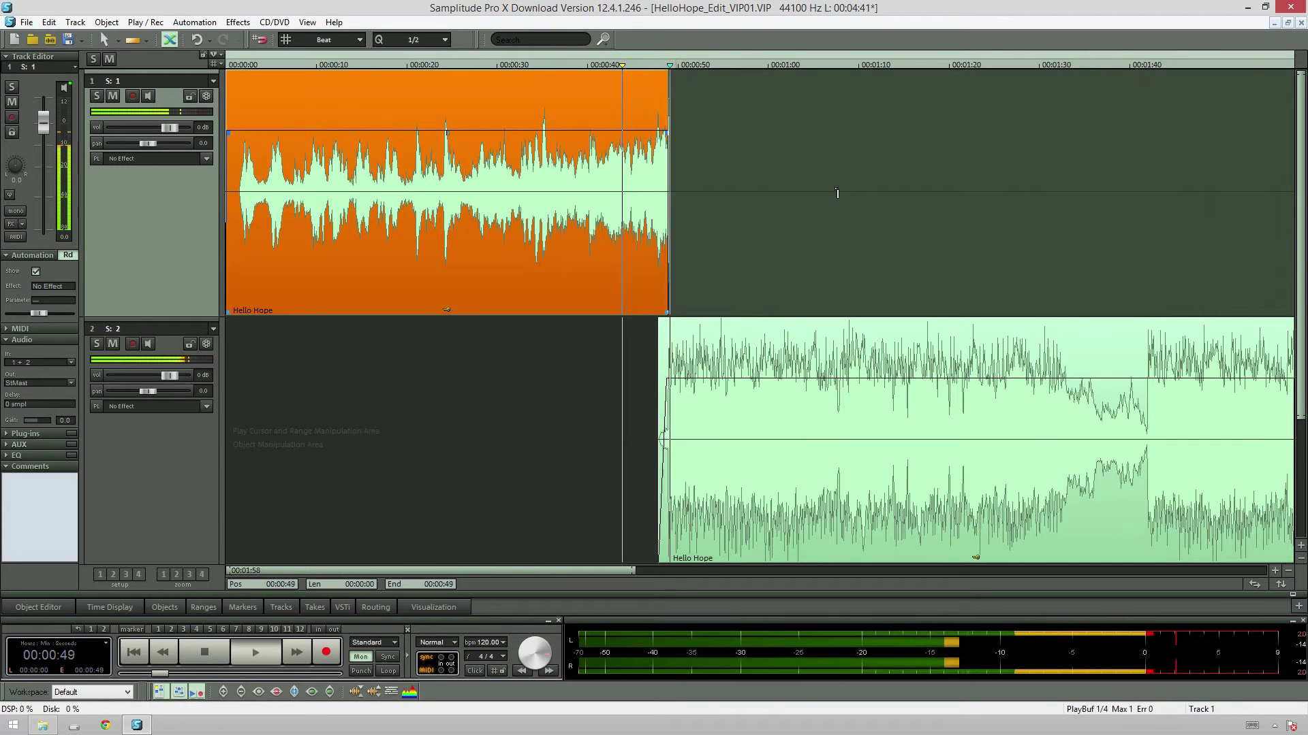
{"action": "left_click", "coordinate": [582, 65]}
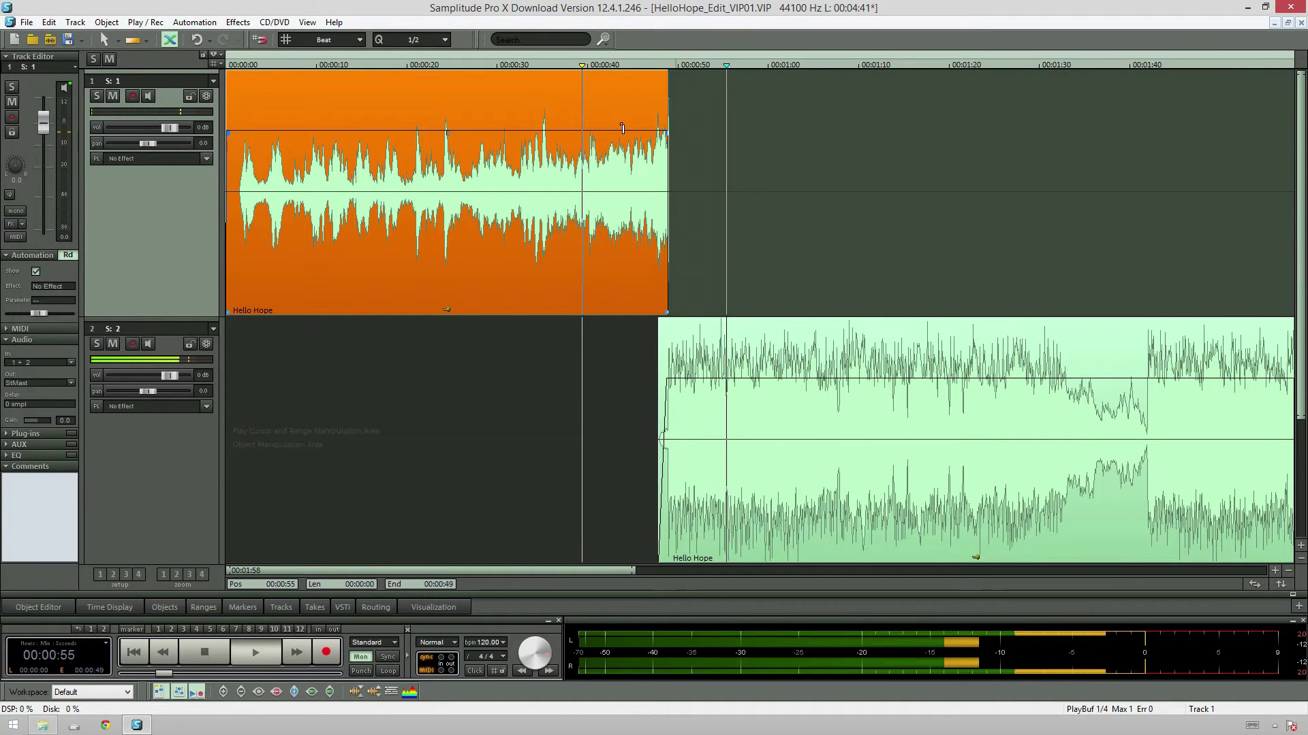
{"action": "key", "text": "space"}
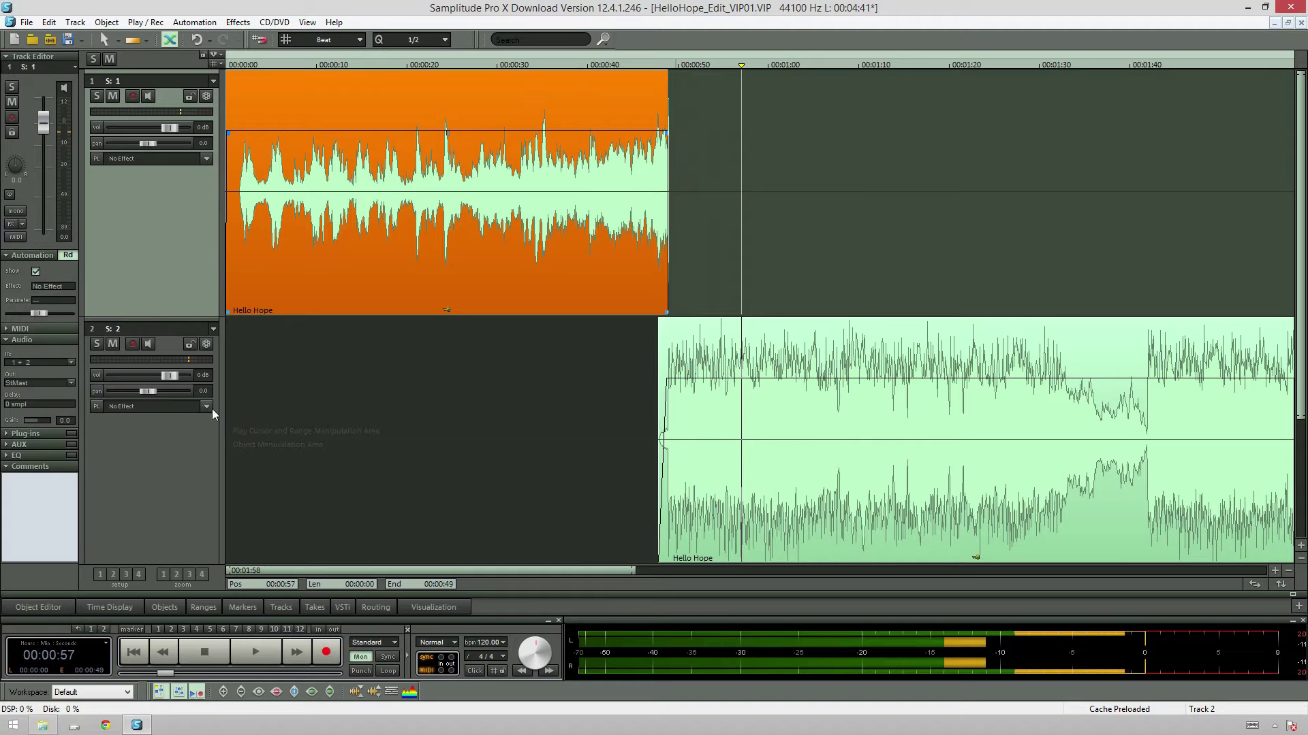
- Play the closing clip from 0:57 with the level visualization switched to Directionmeter
{"action": "key", "text": "space"}
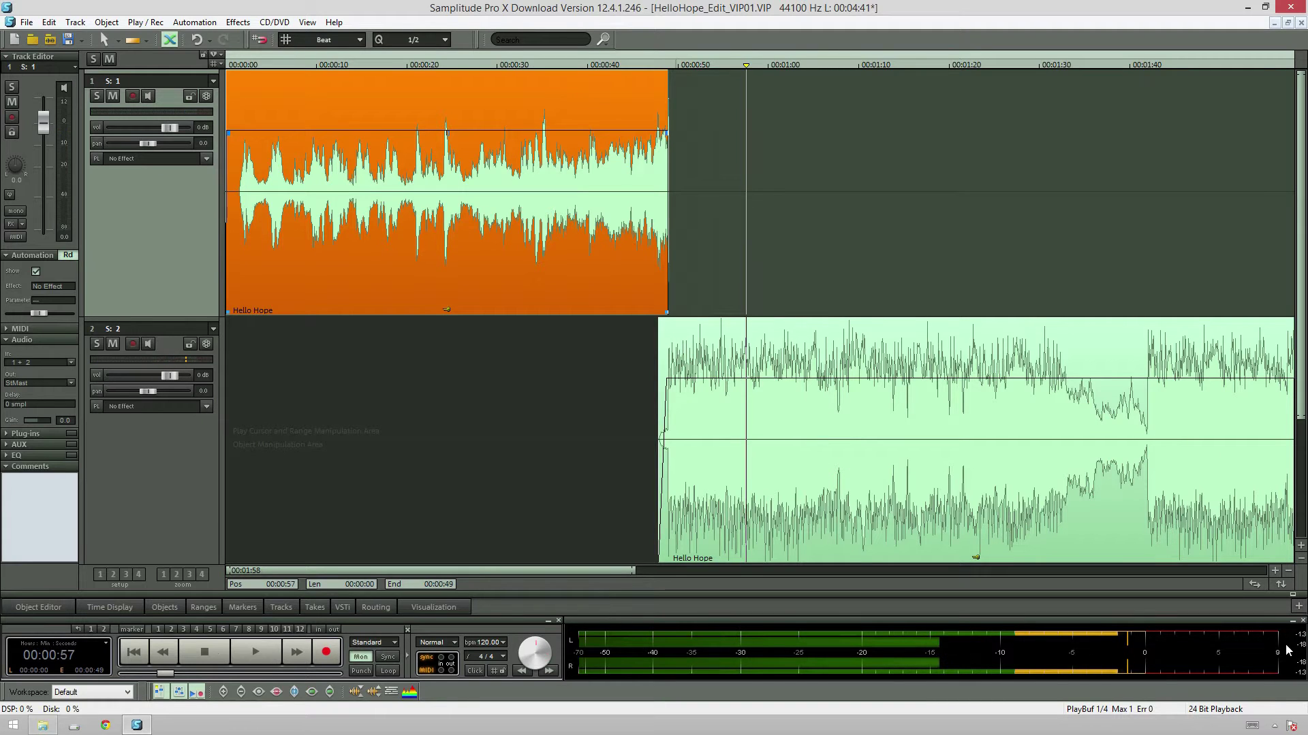
{"action": "right_click", "coordinate": [1287, 650]}
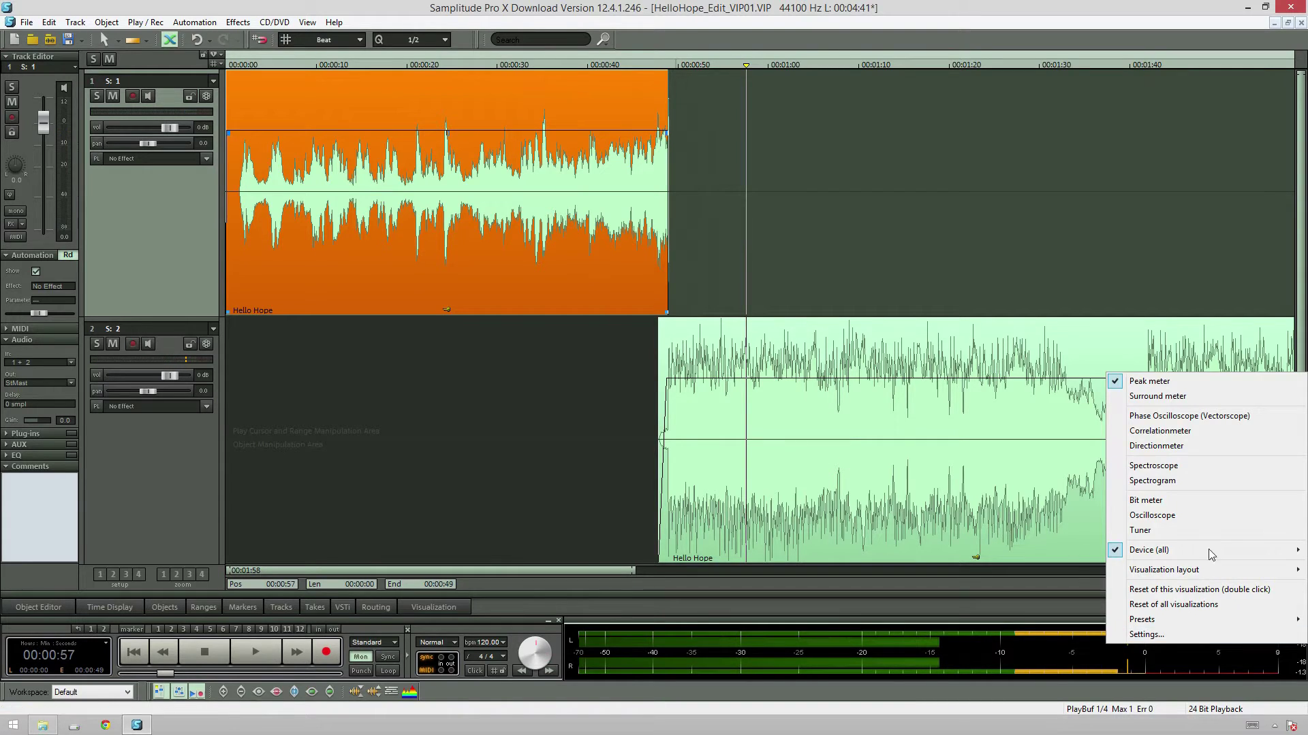
{"action": "left_click", "coordinate": [1182, 444]}
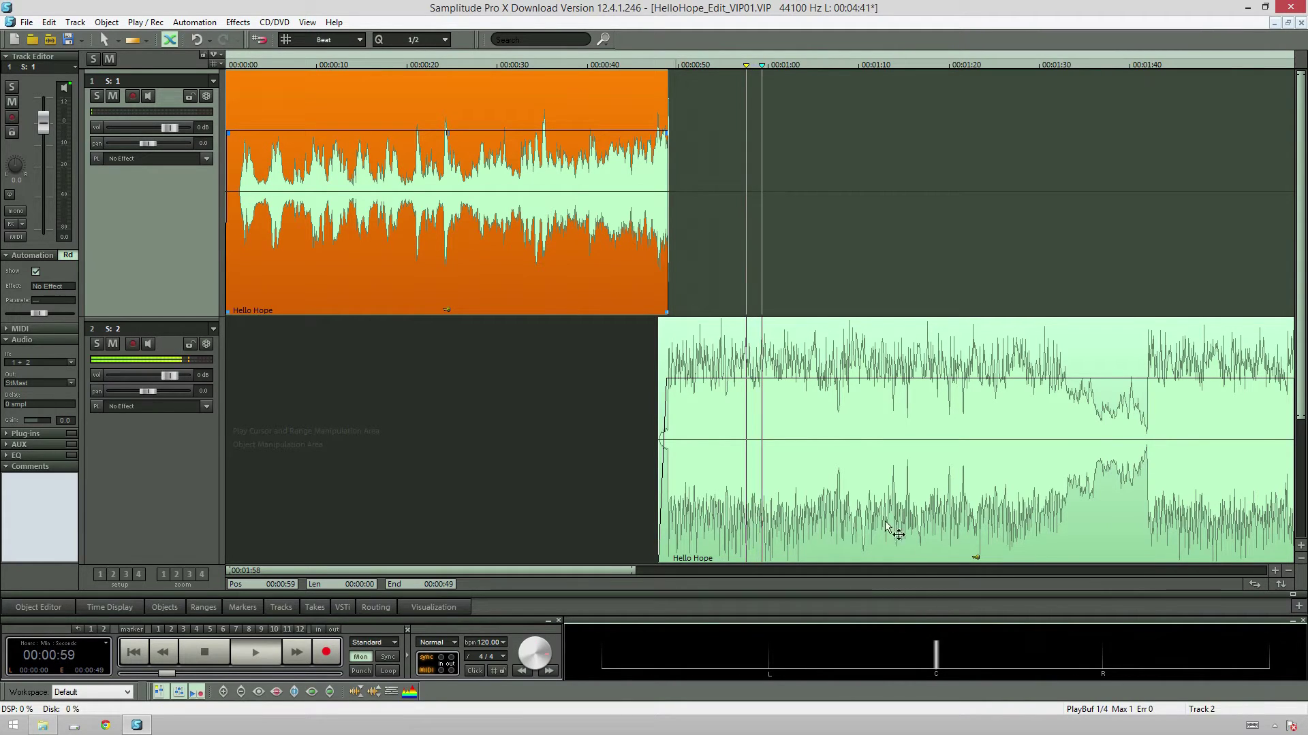
{"action": "key", "text": "space"}
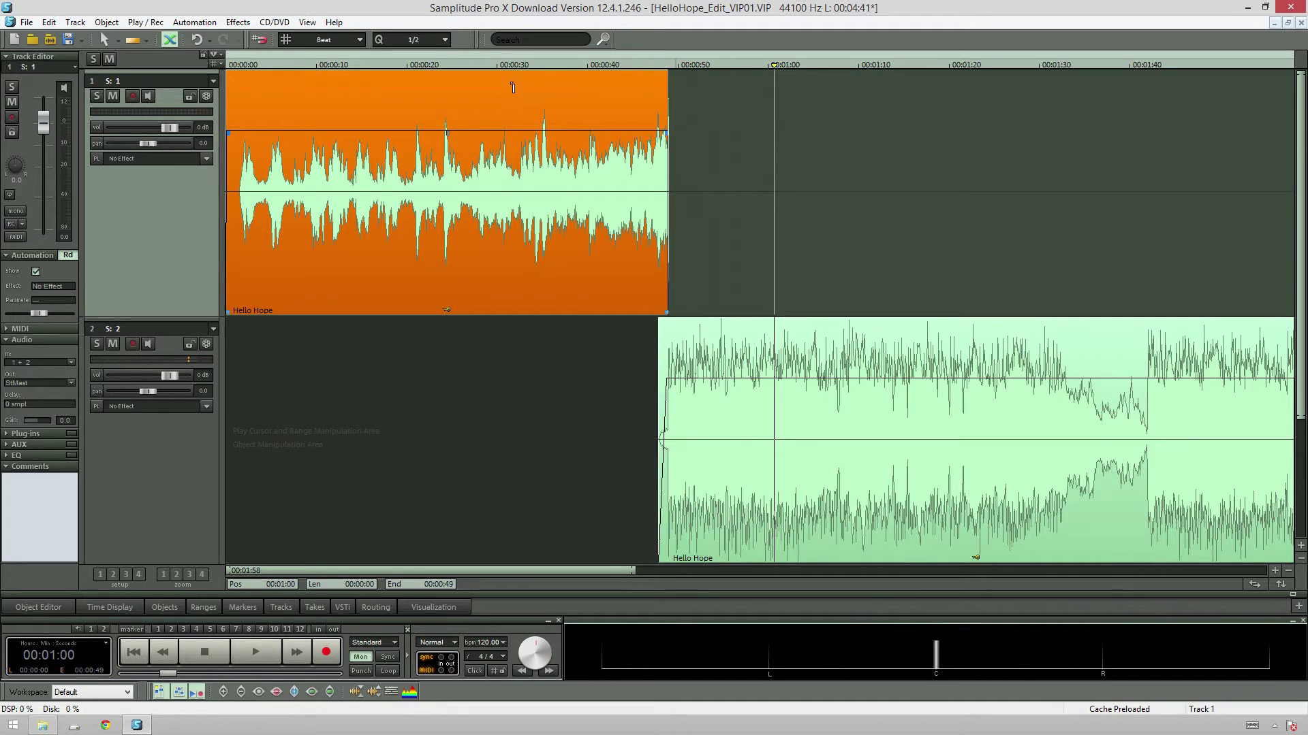
- Play the song from 0:37 across the transition with the visualization switched to Phase Oscilloscope (Vectorscope)
{"action": "left_click", "coordinate": [561, 63]}
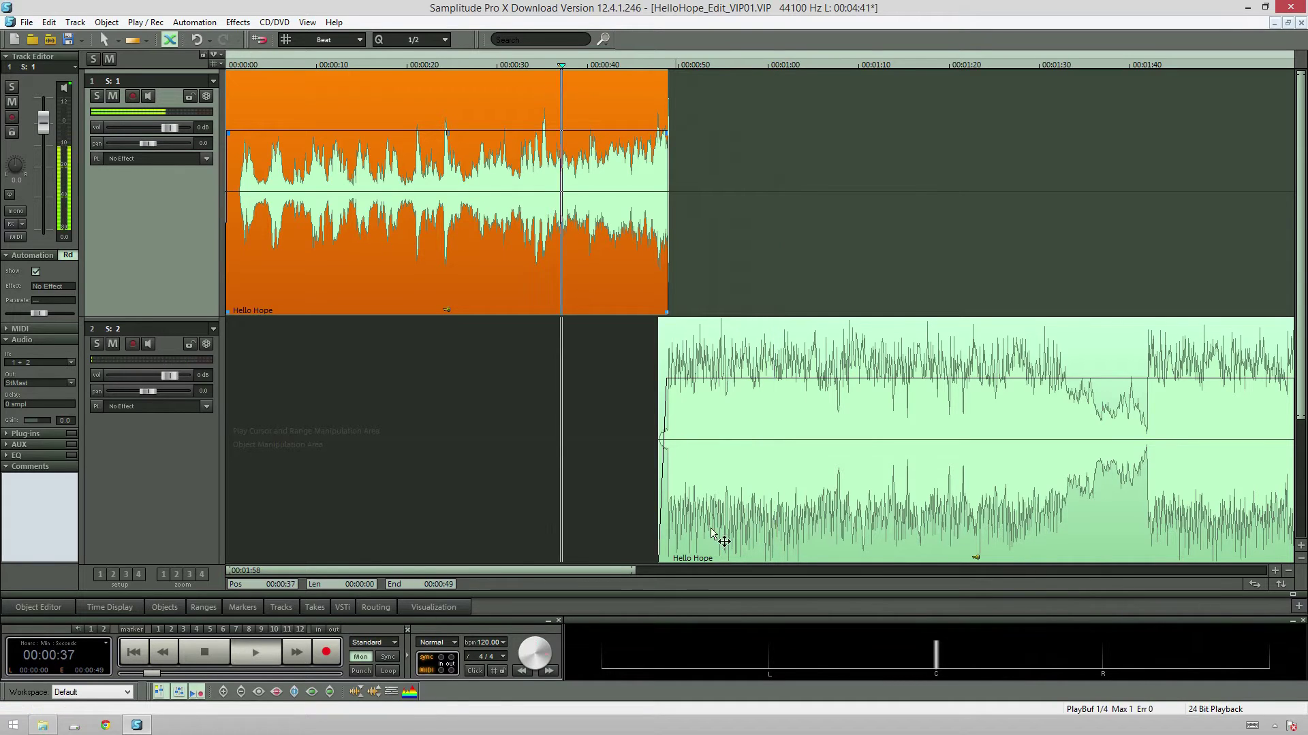
{"action": "right_click", "coordinate": [957, 670]}
{"action": "left_click", "coordinate": [1042, 448]}
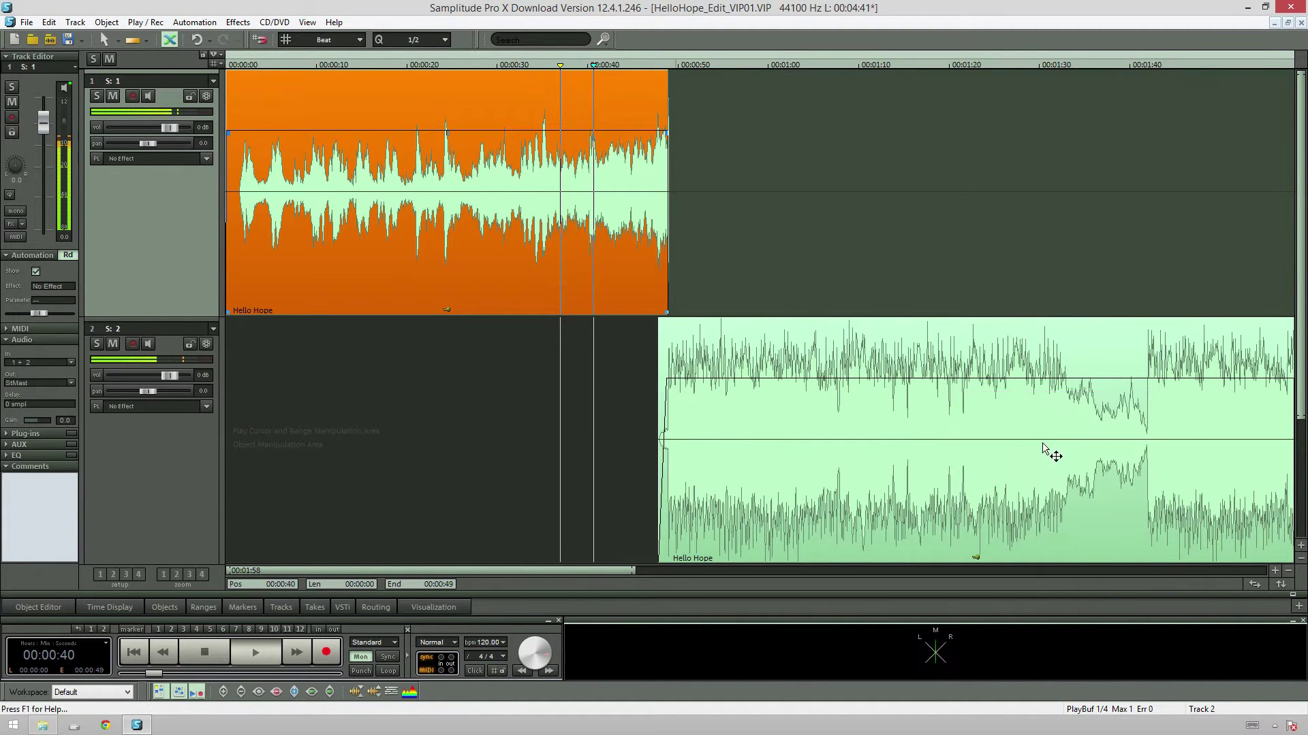
{"action": "key", "text": "space"}
- Switch the visualization back to Peak meter and play a short stretch of the closing clip
{"action": "right_click", "coordinate": [945, 651]}
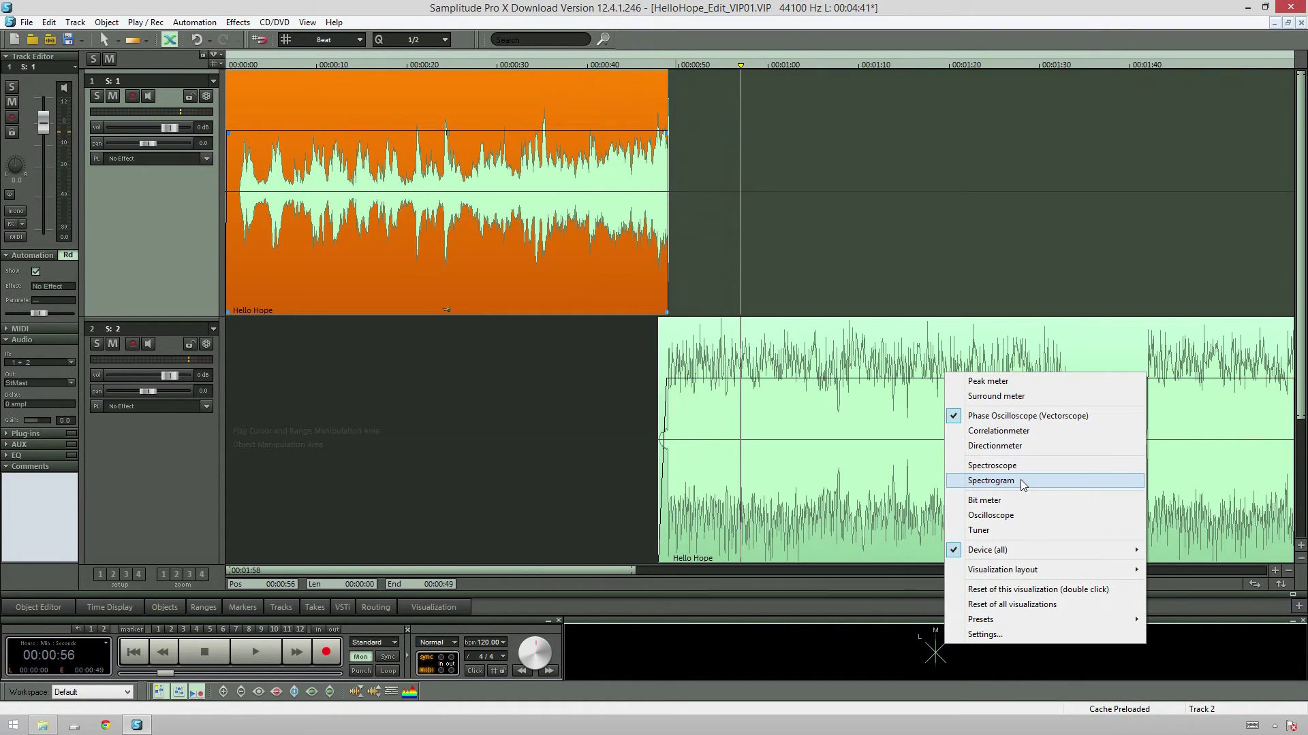
{"action": "key", "text": "Down"}
{"action": "key", "text": "Down"}
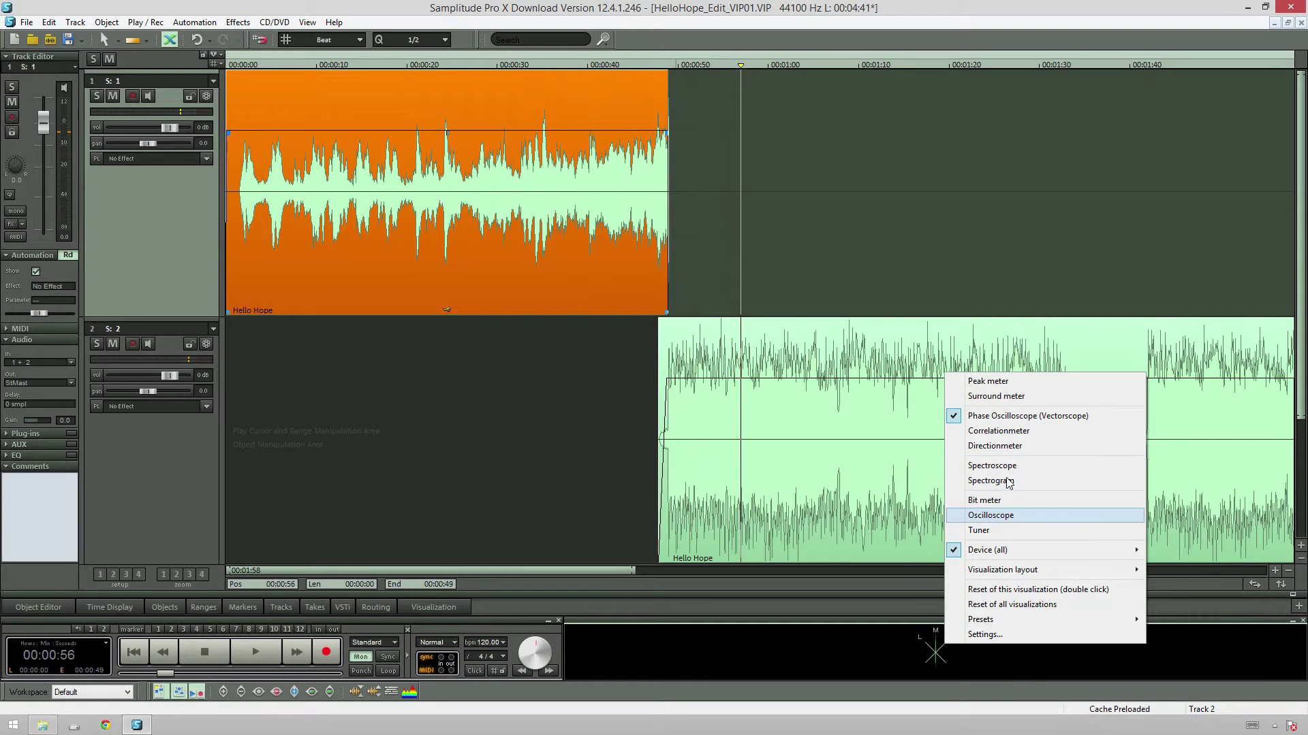
{"action": "left_click", "coordinate": [1036, 387]}
{"action": "key", "text": "space"}
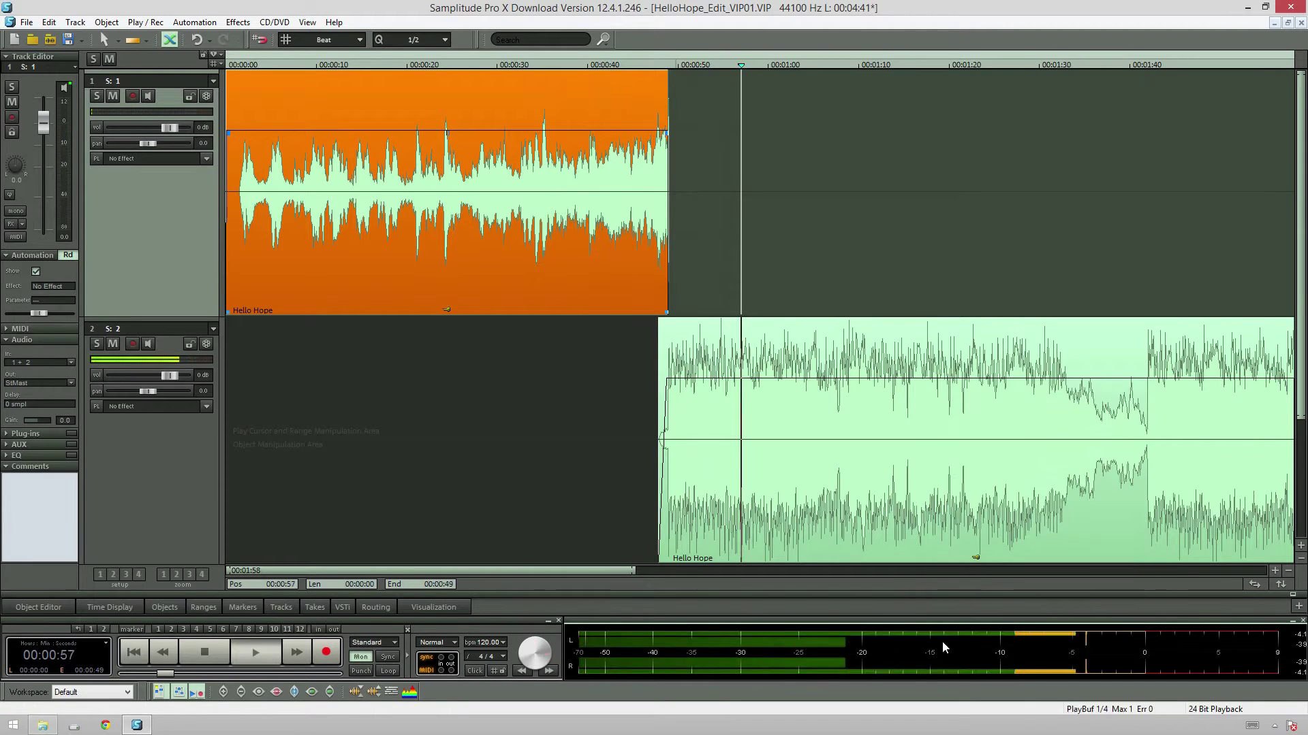
{"action": "key", "text": "space"}
- Delete the leftover middle section of the song farther along track 1
{"action": "left_click", "coordinate": [890, 279]}
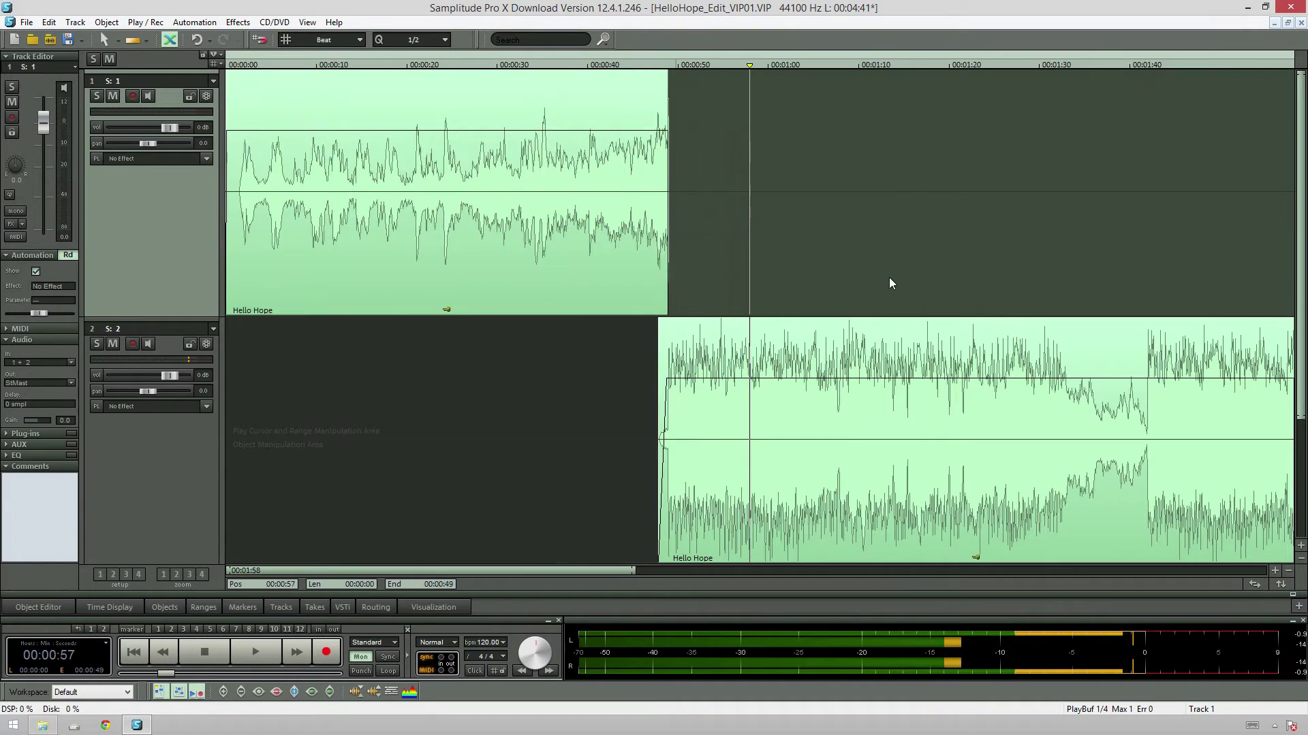
{"action": "key", "text": "ctrl+Down"}
{"action": "key", "text": "ctrl+Down"}
{"action": "key", "text": "ctrl+Down"}
{"action": "key", "text": "ctrl+Down"}
{"action": "key", "text": "ctrl+Up"}
{"action": "left_click", "coordinate": [927, 278]}
{"action": "key", "text": "Delete"}
- Select the range spanning both clips and export it as wave file HelloHope_Edit_V01.wav to the BattleOfTheBelmontBands_Curb project's Audio folder
{"action": "left_click_drag", "start_coordinate": [854, 476], "coordinate": [296, 184]}
{"action": "double_click", "coordinate": [411, 300]}
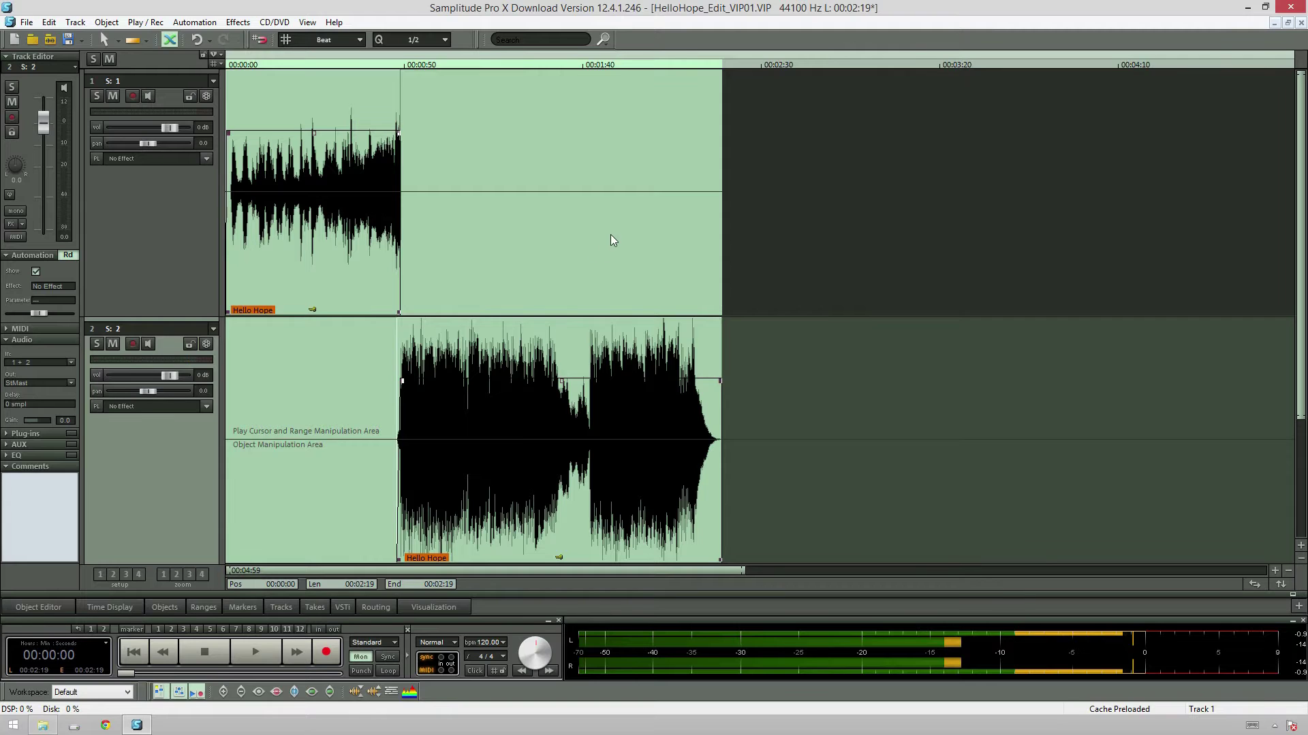
{"action": "key", "text": "shift+w"}
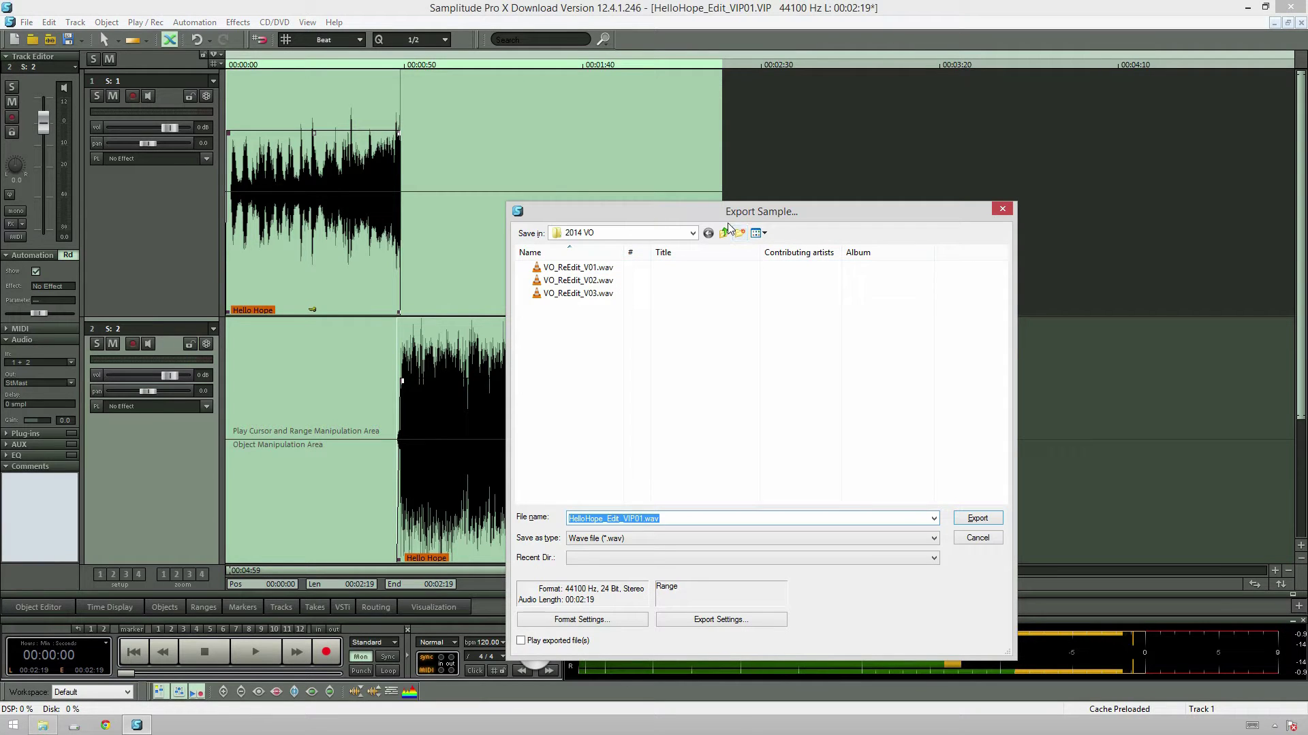
{"action": "left_click", "coordinate": [726, 233]}
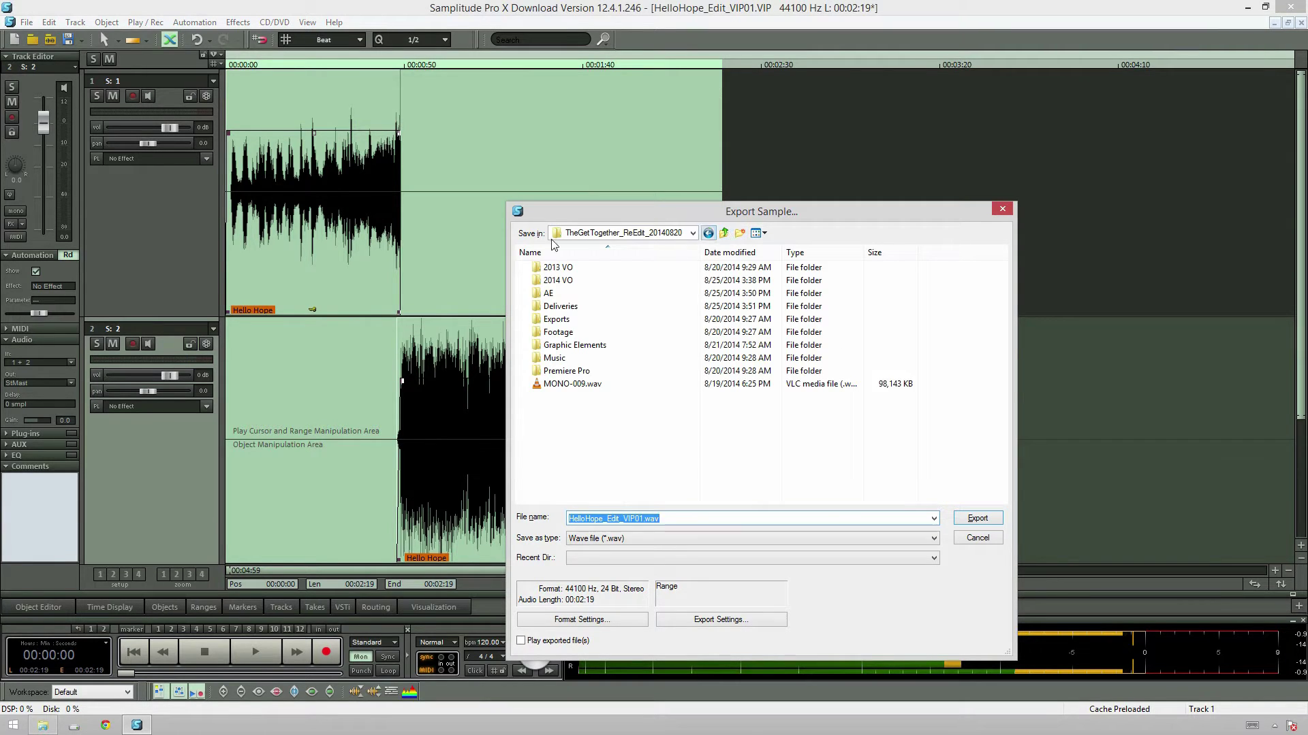
{"action": "left_click", "coordinate": [724, 234]}
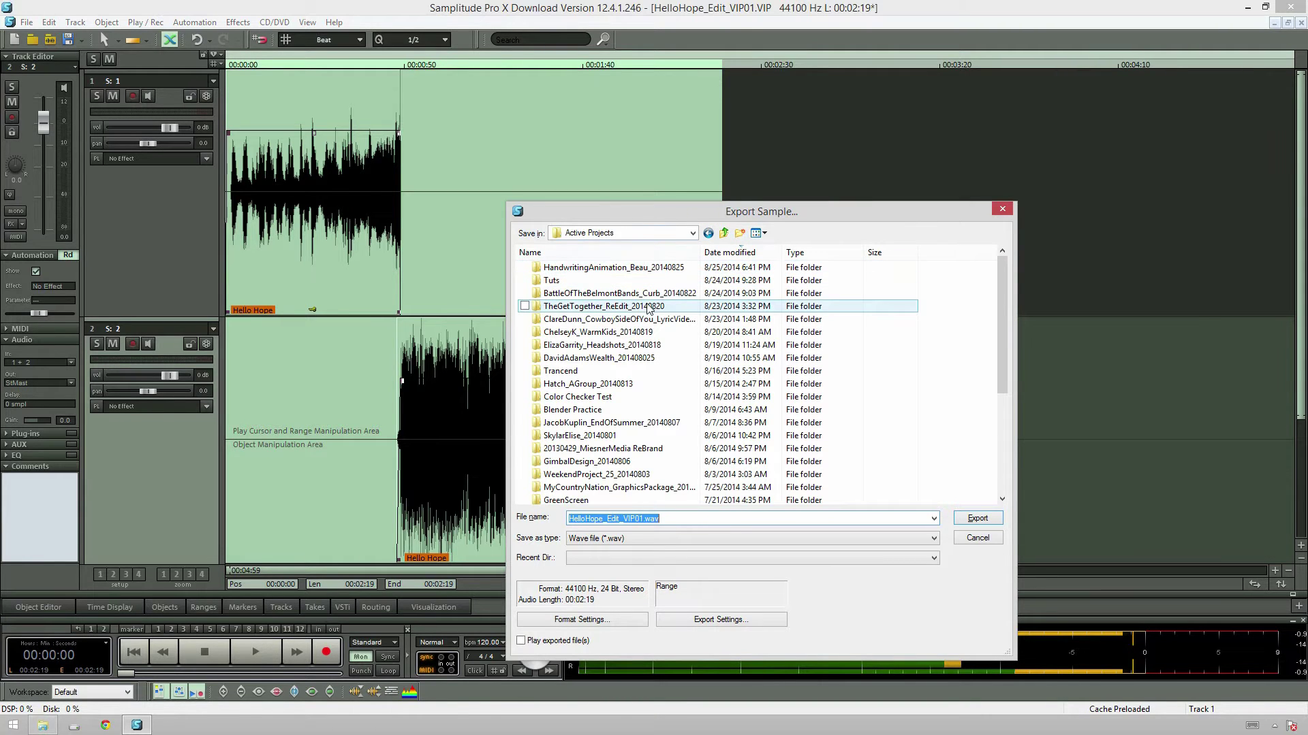
{"action": "double_click", "coordinate": [551, 293]}
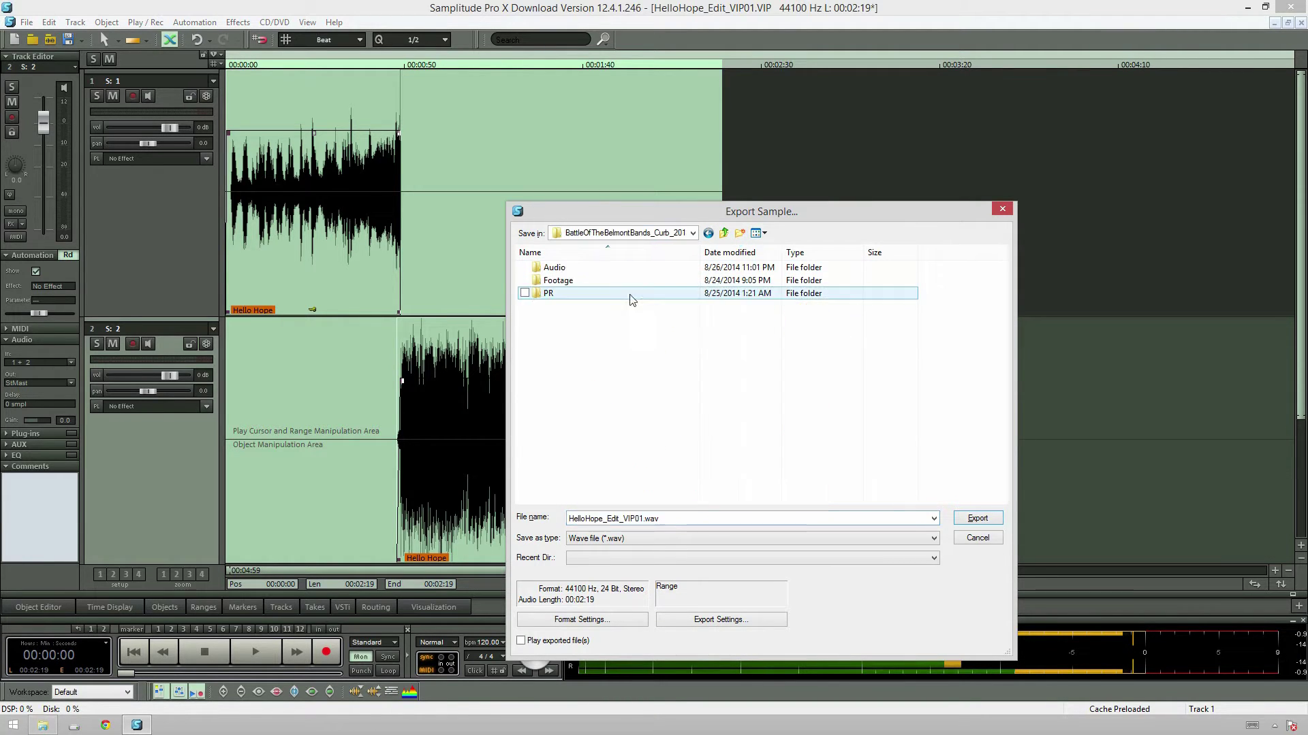
{"action": "double_click", "coordinate": [578, 268]}
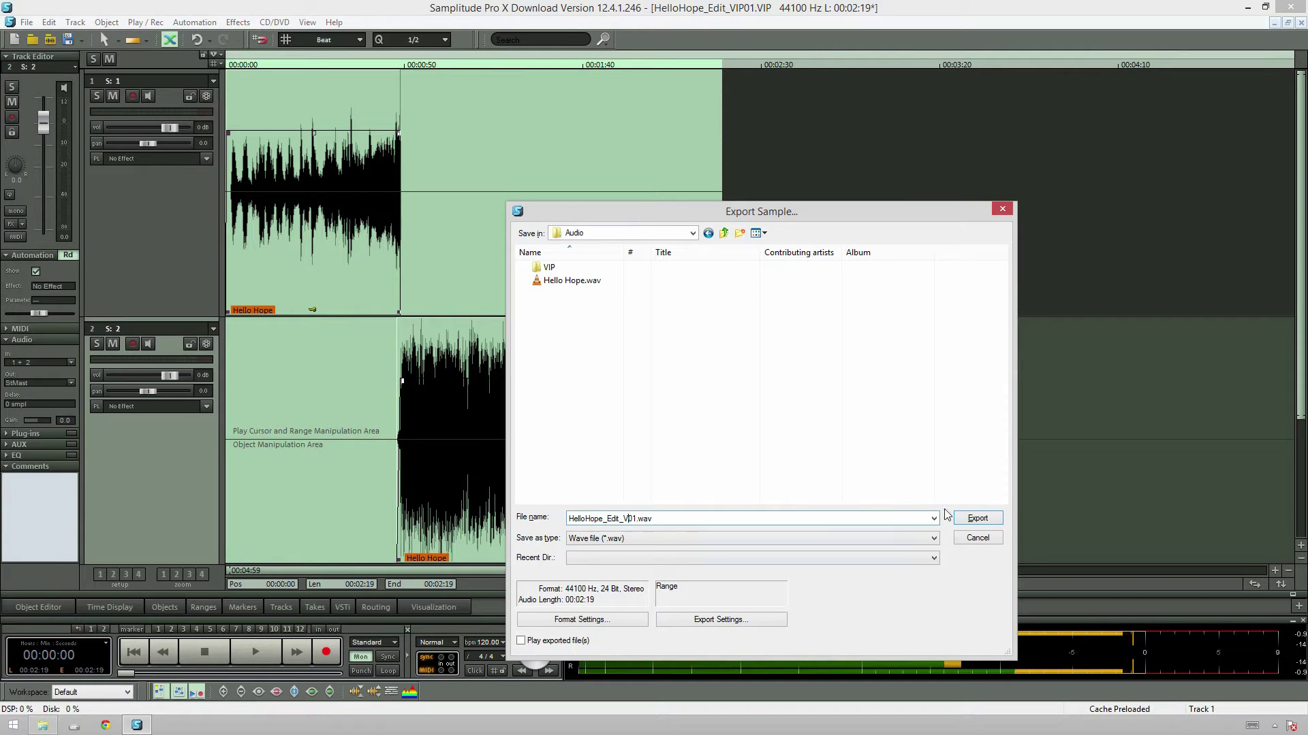
{"action": "left_click", "coordinate": [978, 519]}
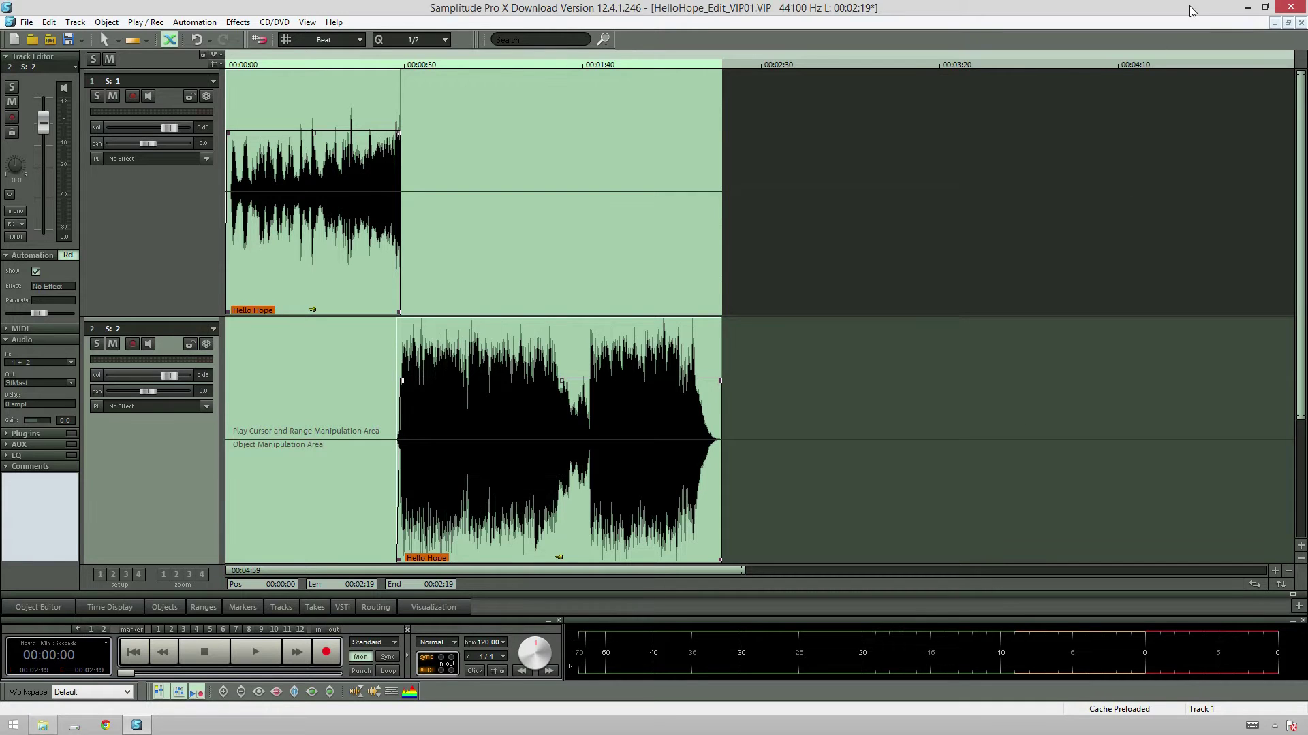
- Close Samplitude with the project saved, and open the recent project BattleOfTheBelmontBands_Curb_PR01 in Premiere Pro
{"action": "left_click", "coordinate": [1291, 9]}
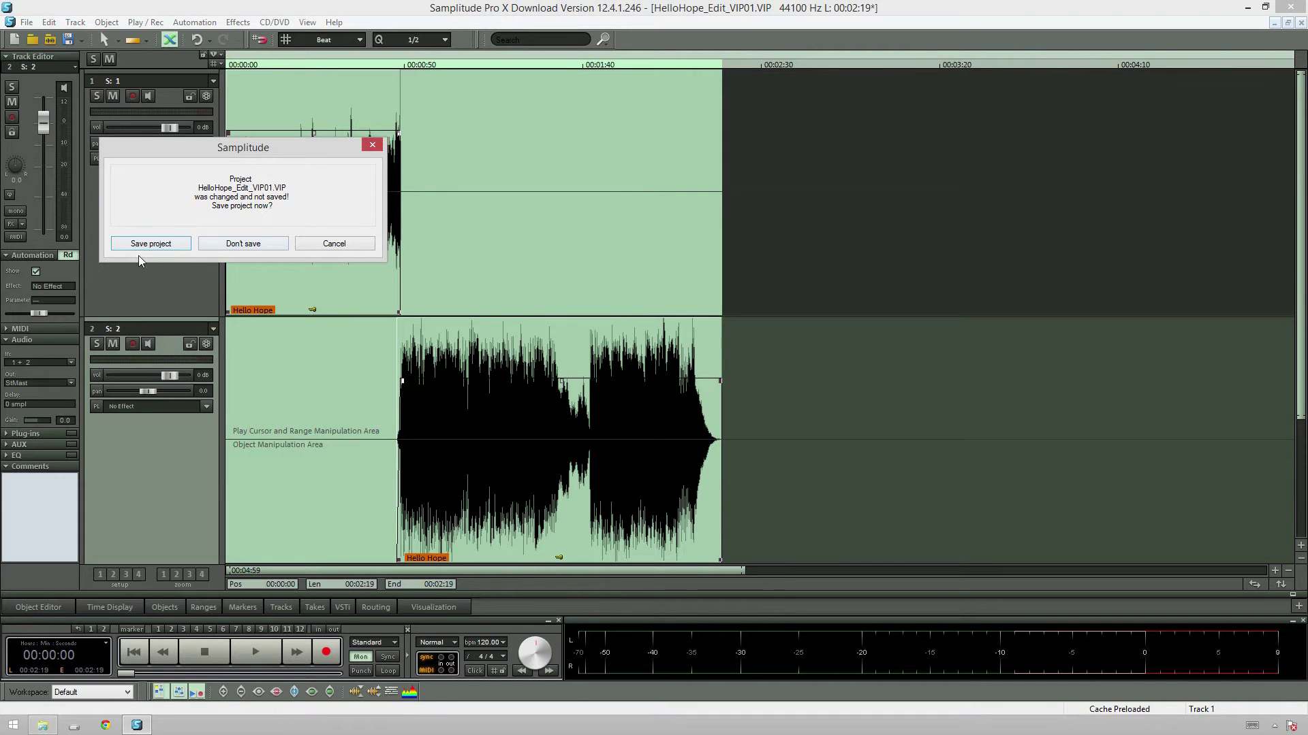
{"action": "left_click", "coordinate": [152, 244]}
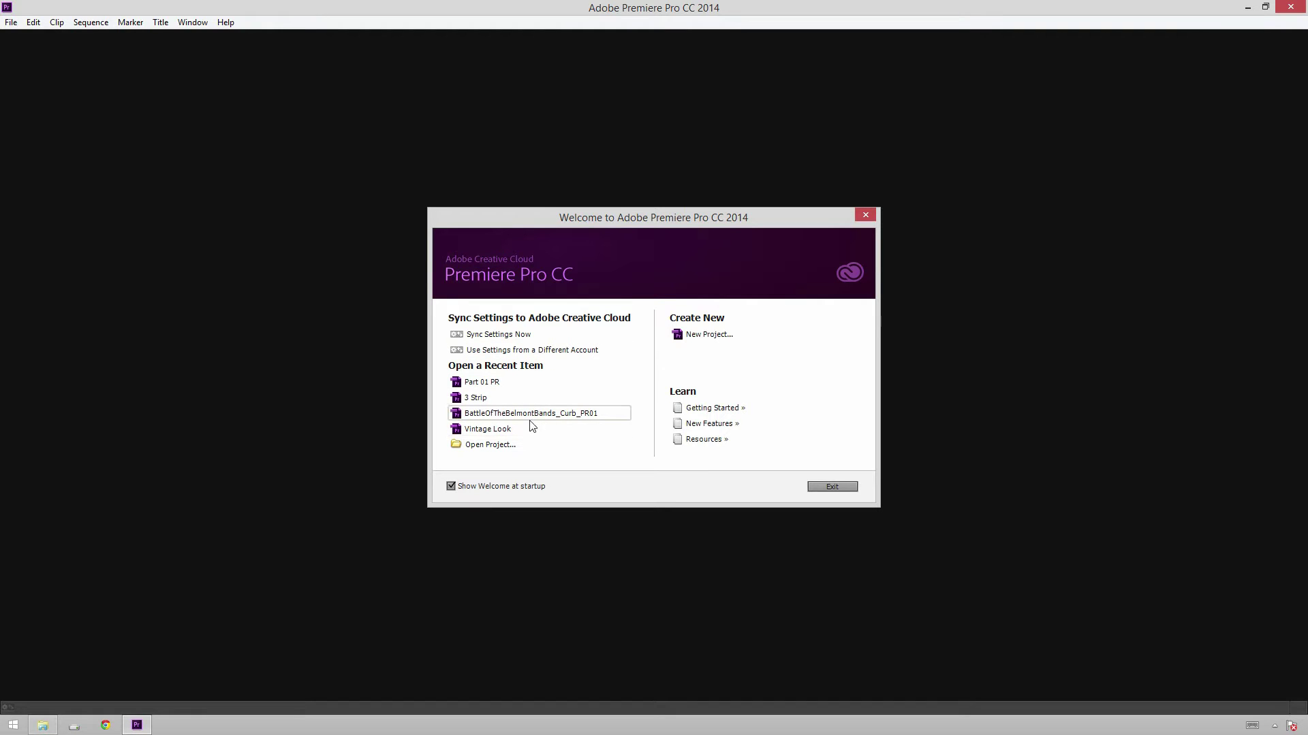
{"action": "left_click", "coordinate": [525, 415]}
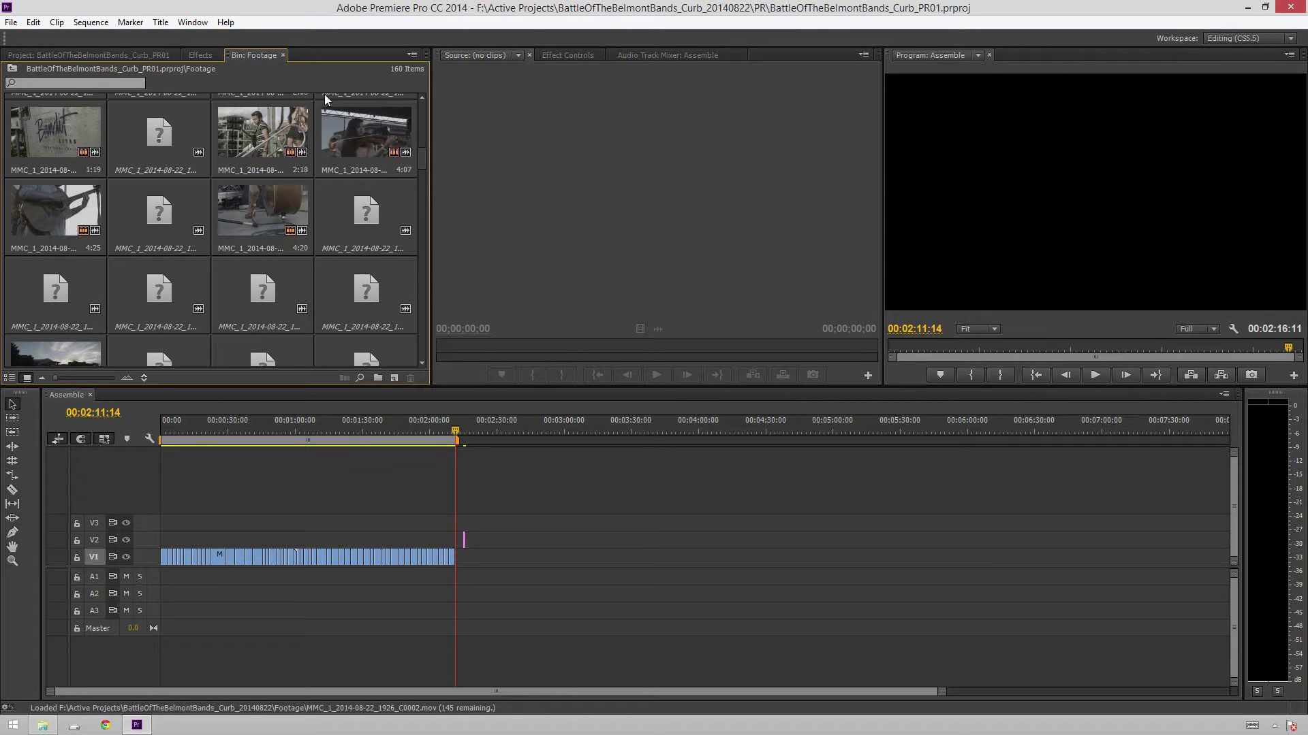
- Import HelloHope_Edit_V01.wav into the Audio bin and place it on track A1 at the start of the Assemble sequence
{"action": "left_click", "coordinate": [123, 55]}
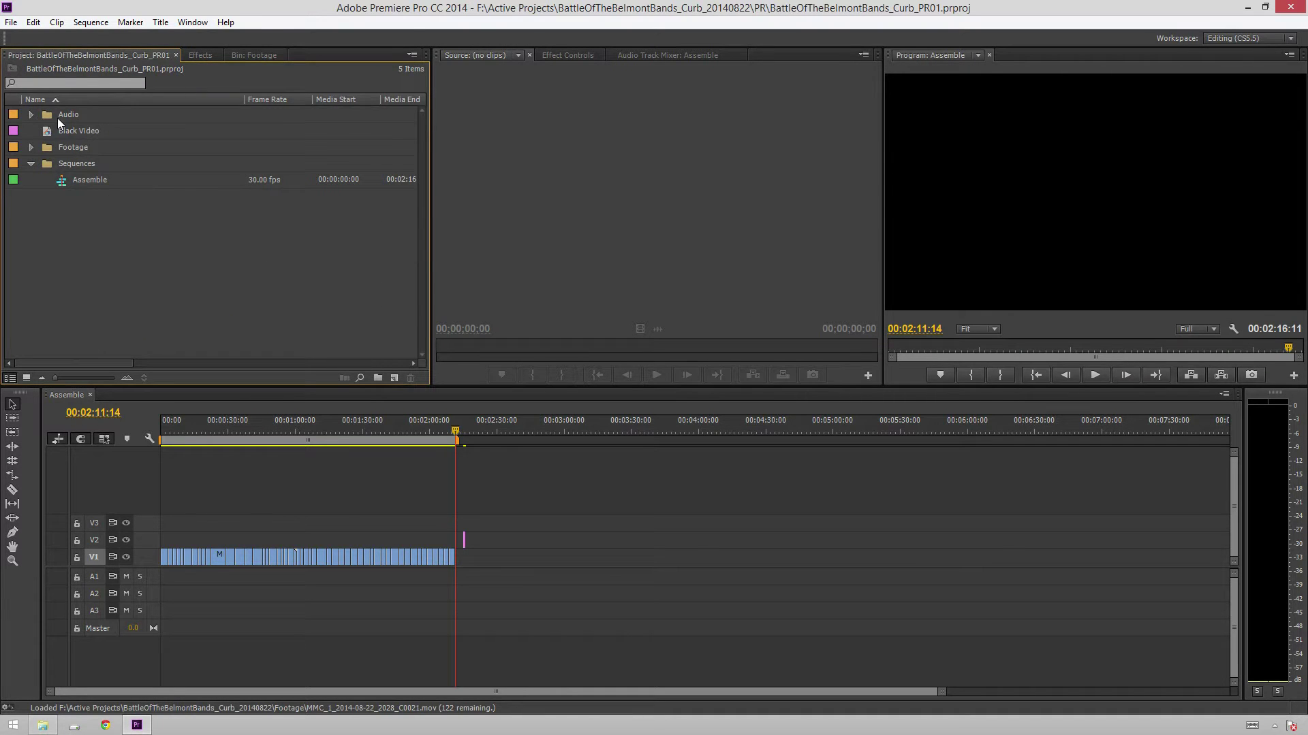
{"action": "double_click", "coordinate": [206, 222]}
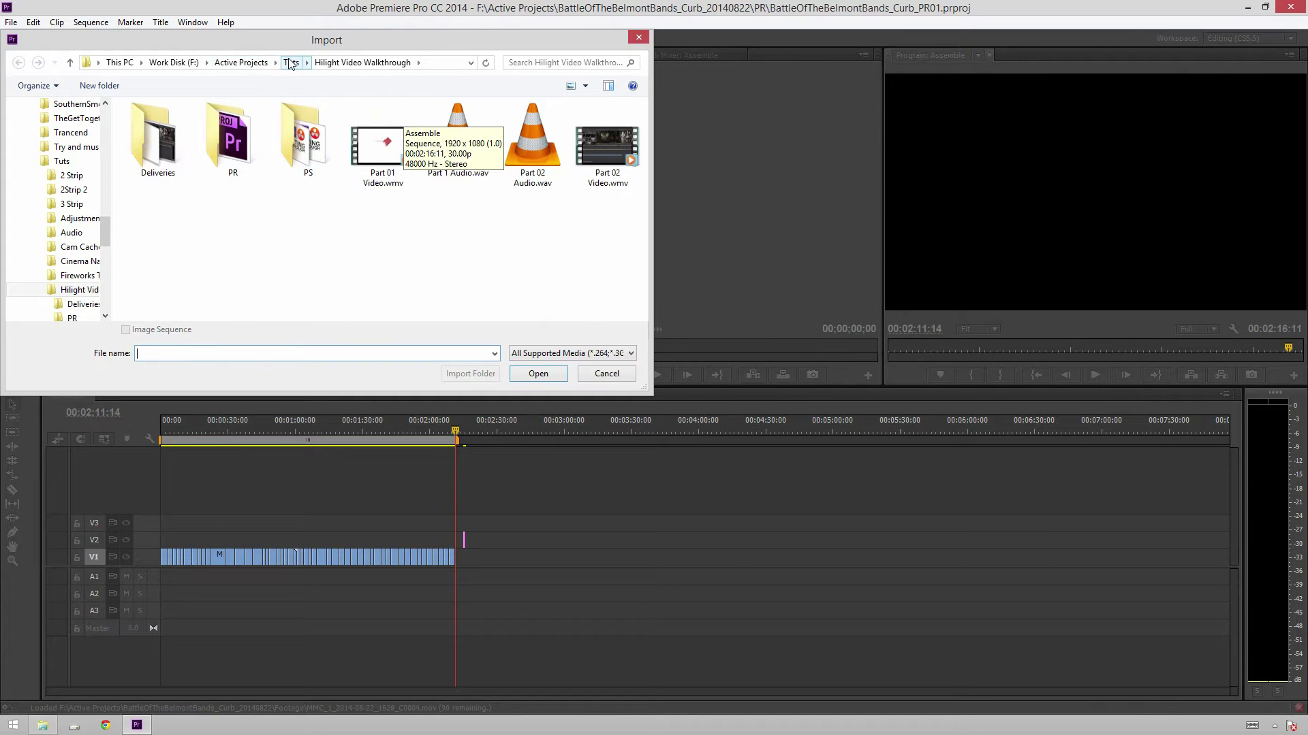
{"action": "left_click", "coordinate": [230, 62]}
{"action": "left_click", "coordinate": [232, 157]}
{"action": "double_click", "coordinate": [232, 161]}
{"action": "double_click", "coordinate": [199, 124]}
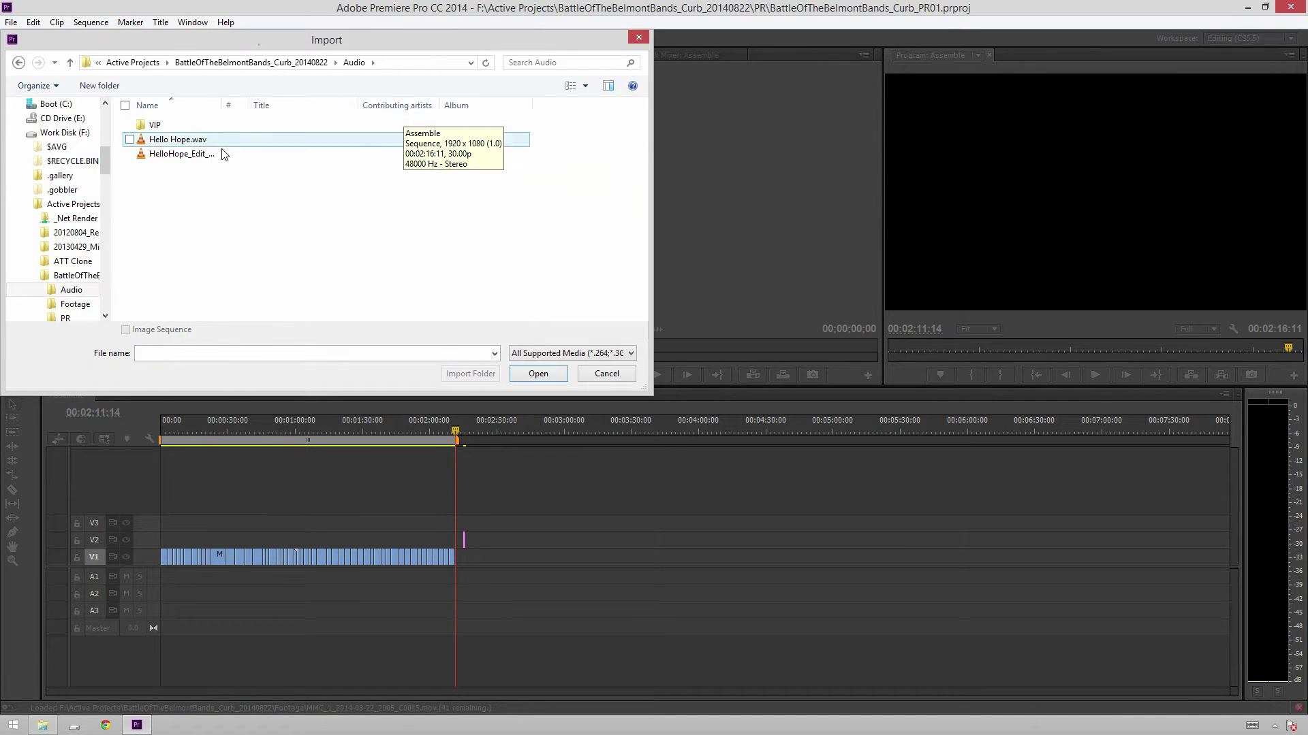
{"action": "left_click", "coordinate": [216, 160]}
{"action": "left_click", "coordinate": [548, 375]}
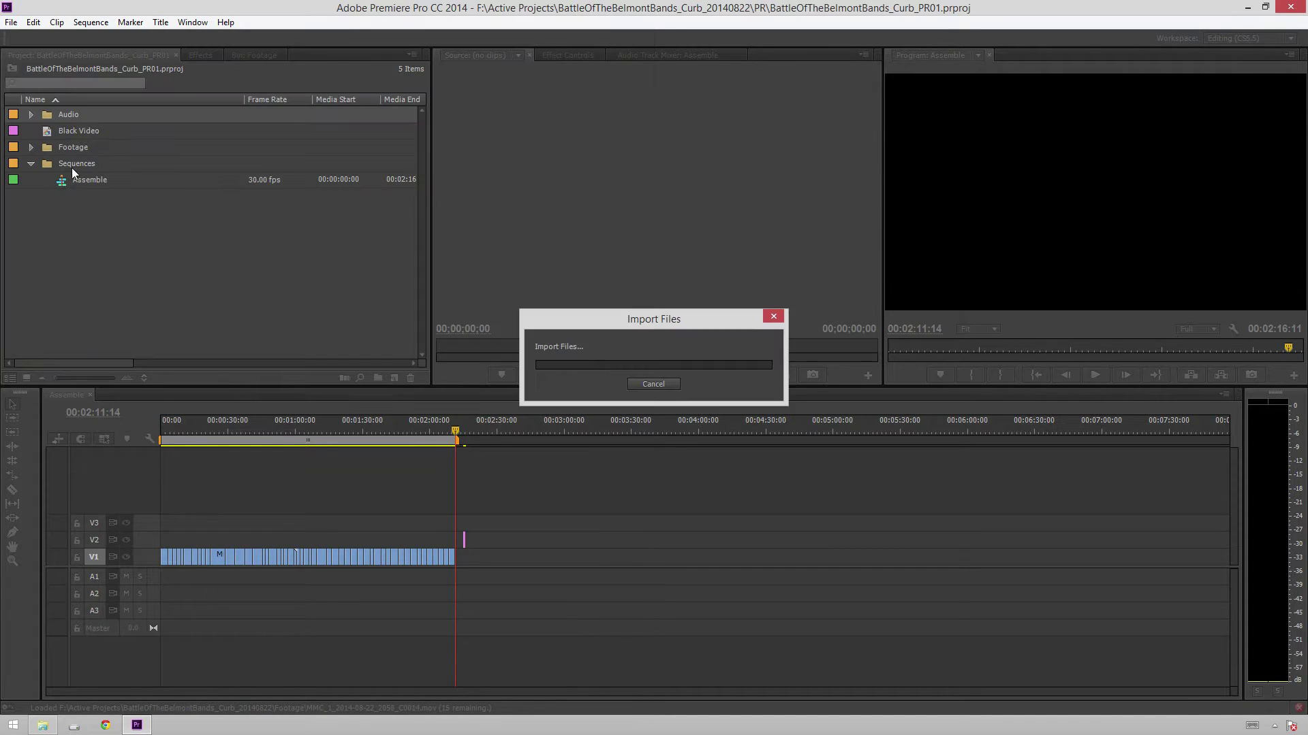
{"action": "left_click", "coordinate": [31, 115]}
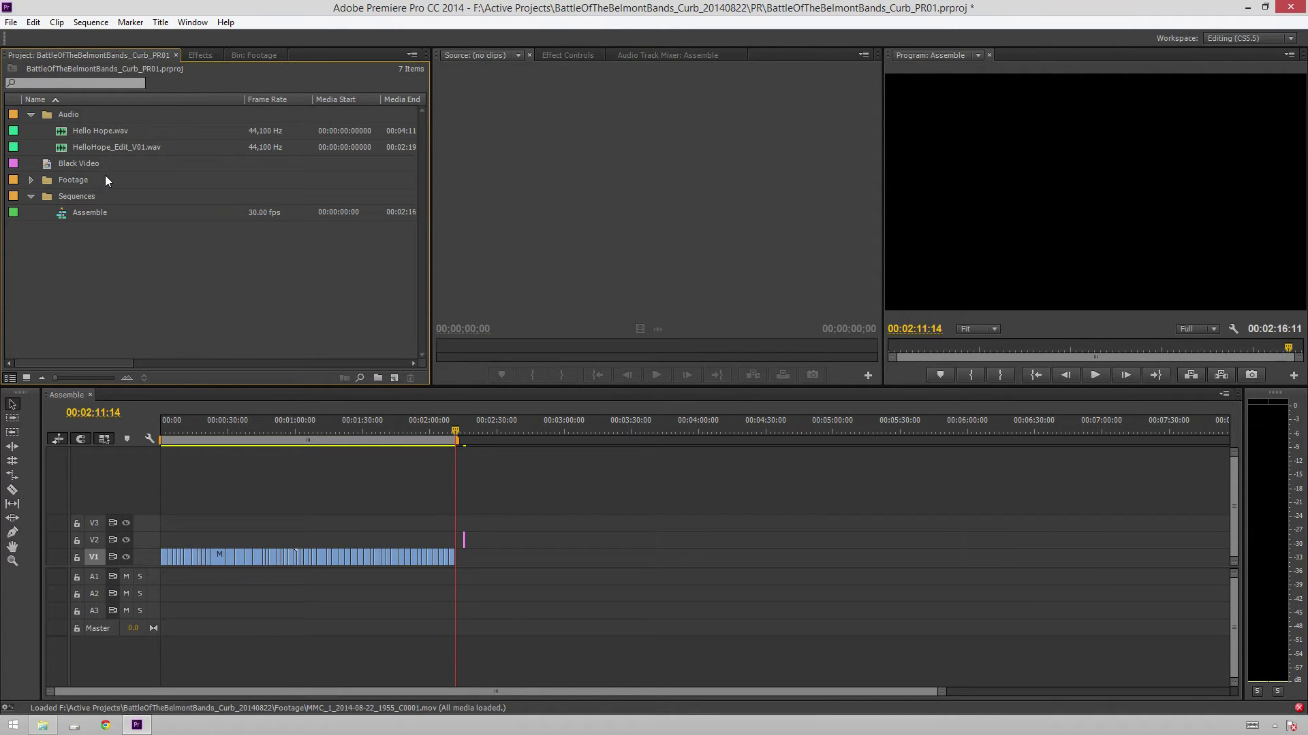
{"action": "left_click_drag", "start_coordinate": [123, 149], "coordinate": [148, 581]}
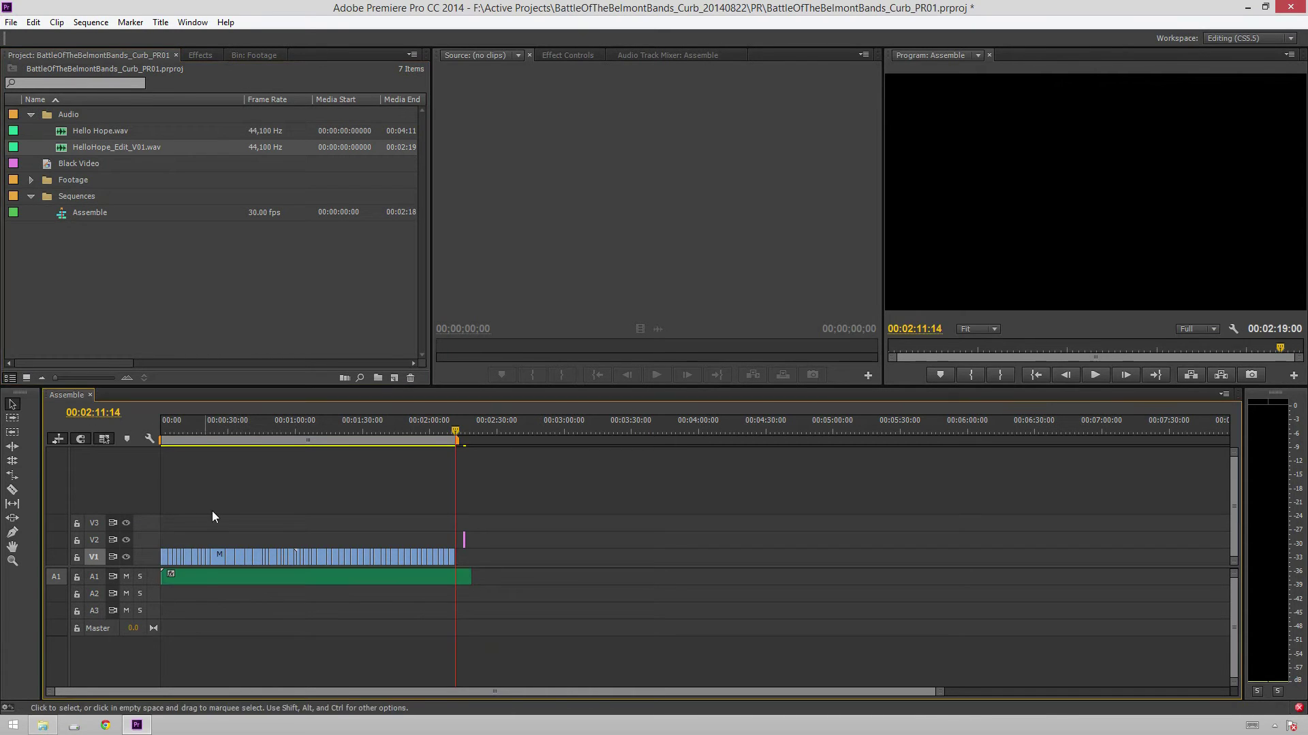
- Expand track A1 to show its waveform and trim about 22 frames off the song's start, keeping it at the sequence start
{"action": "double_click", "coordinate": [100, 577]}
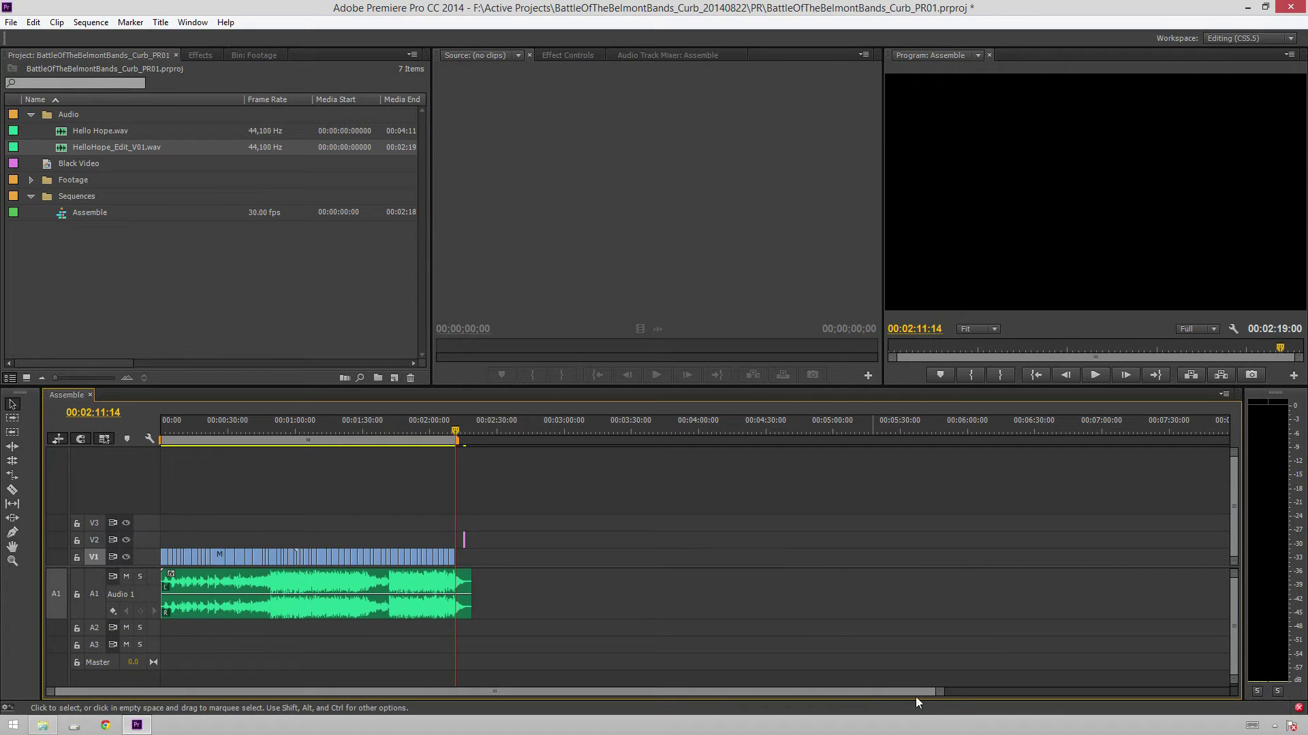
{"action": "left_click_drag", "start_coordinate": [939, 692], "coordinate": [568, 710]}
{"action": "left_click_drag", "start_coordinate": [366, 694], "coordinate": [157, 697]}
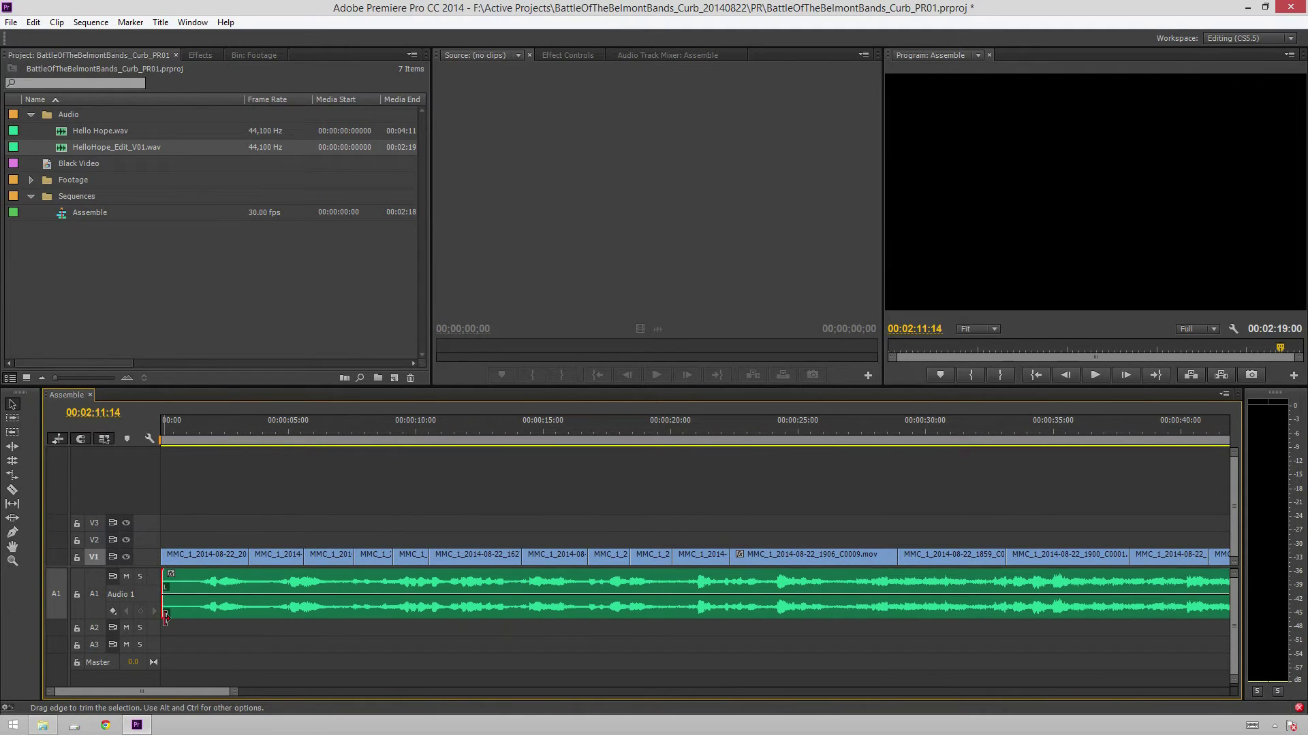
{"action": "mouse_move", "coordinate": [171, 612]}
{"action": "left_mouse_down"}
{"action": "mouse_move", "coordinate": [207, 608]}
{"action": "mouse_move", "coordinate": [159, 616]}
{"action": "mouse_move", "coordinate": [193, 617]}
{"action": "left_mouse_up"}
{"action": "left_click", "coordinate": [193, 525]}
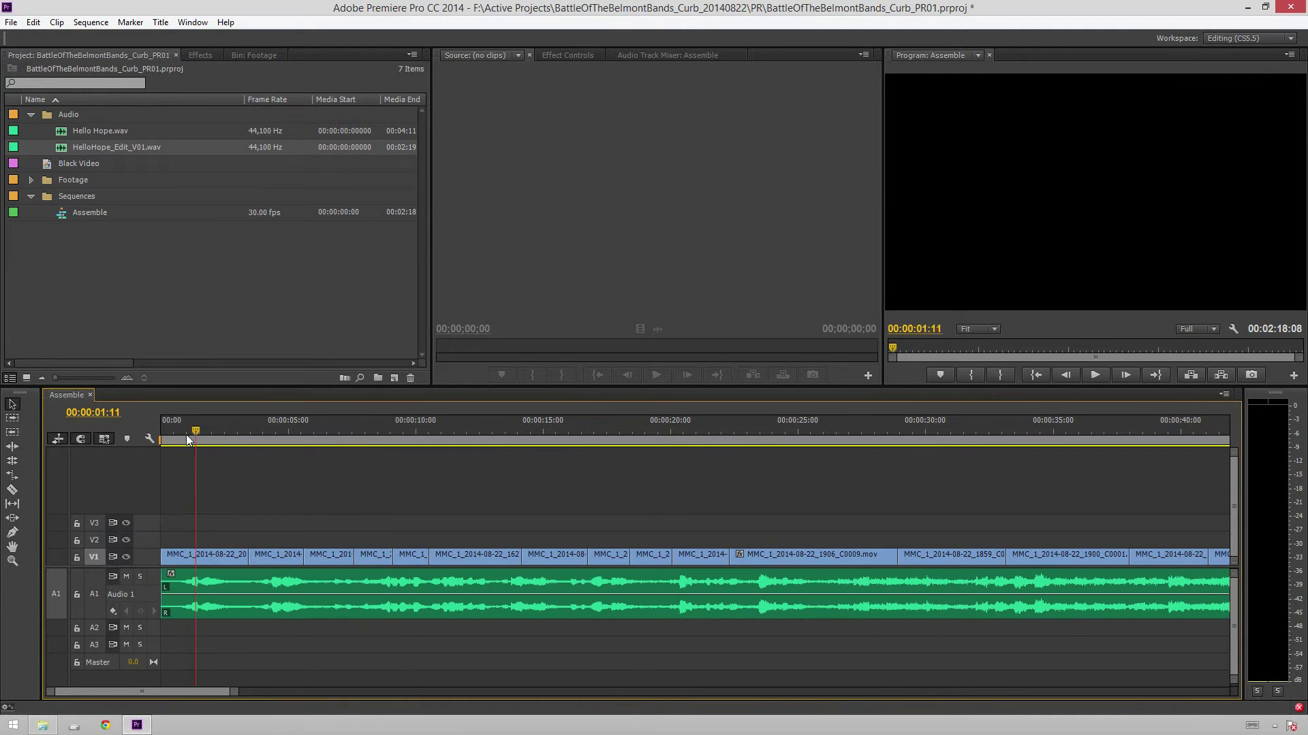
- Play the sequence from the beginning to about 00:00:35 to check the footage against the music
{"action": "left_click_drag", "start_coordinate": [186, 435], "coordinate": [159, 434]}
{"action": "key", "text": "space"}
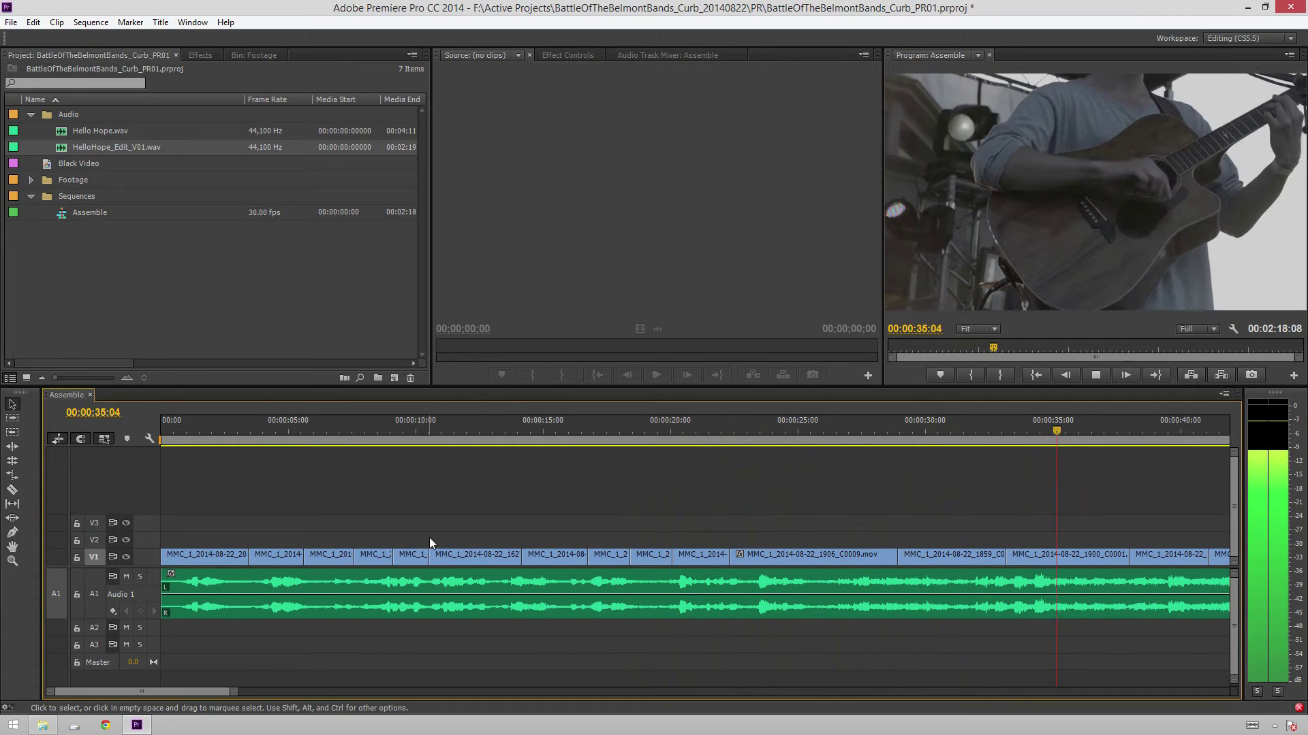
{"action": "key", "text": "space"}
- Shift all V1 clips after the first so they start at 00:00:04:03, and extend the first clip to fill the gap
{"action": "left_click_drag", "start_coordinate": [272, 424], "coordinate": [161, 421]}
{"action": "key", "text": "space"}
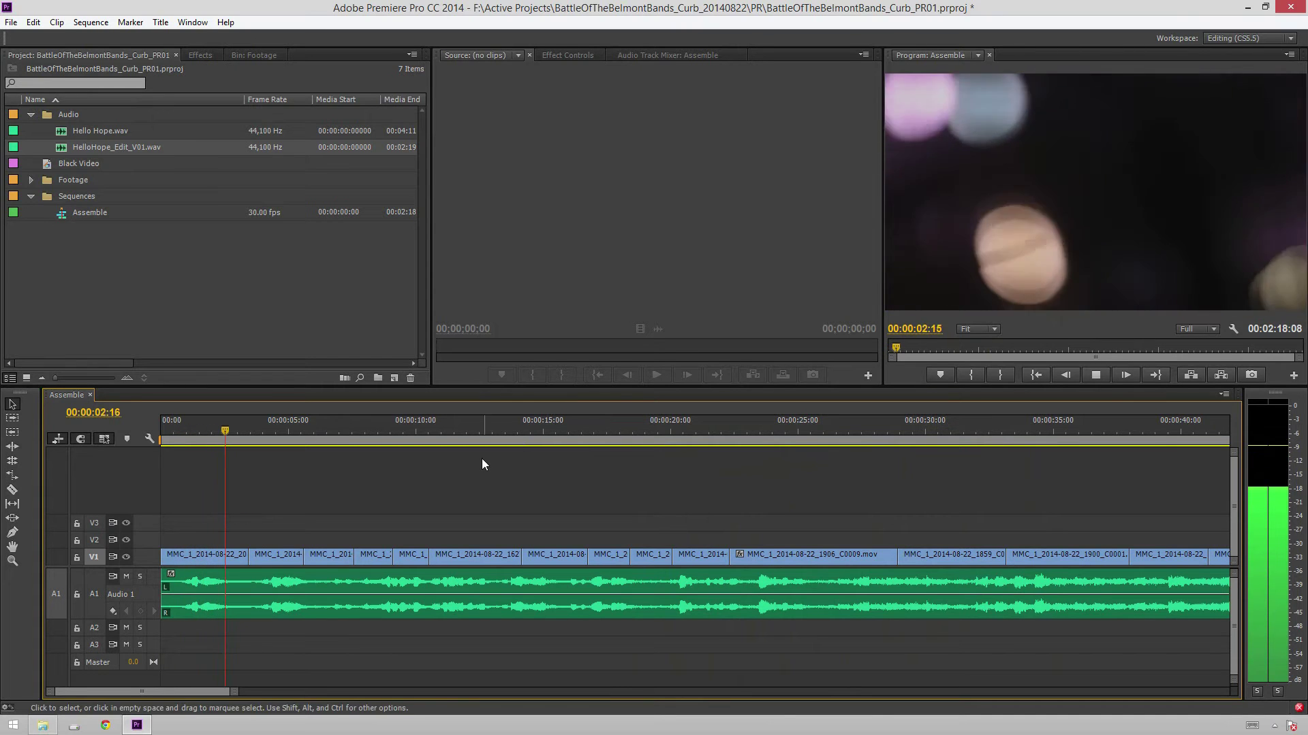
{"action": "key", "text": "space"}
{"action": "key", "text": "a"}
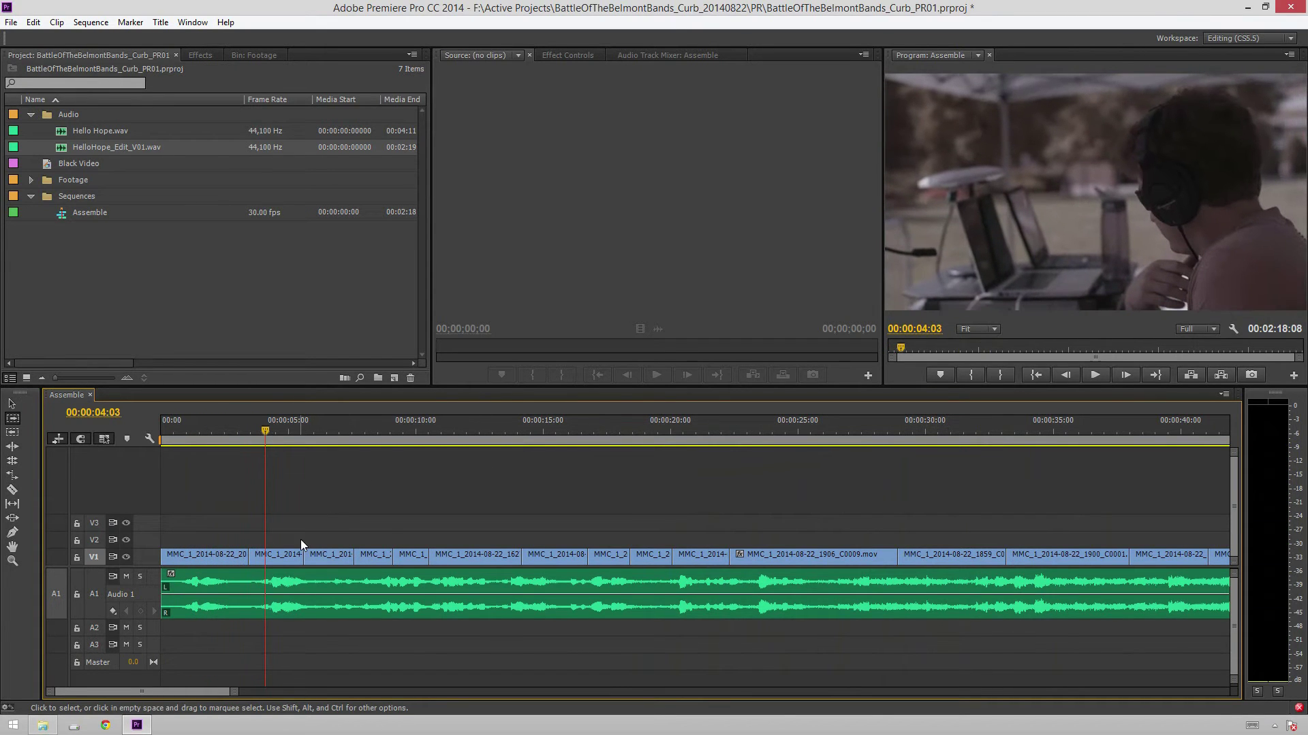
{"action": "left_click", "coordinate": [282, 554]}
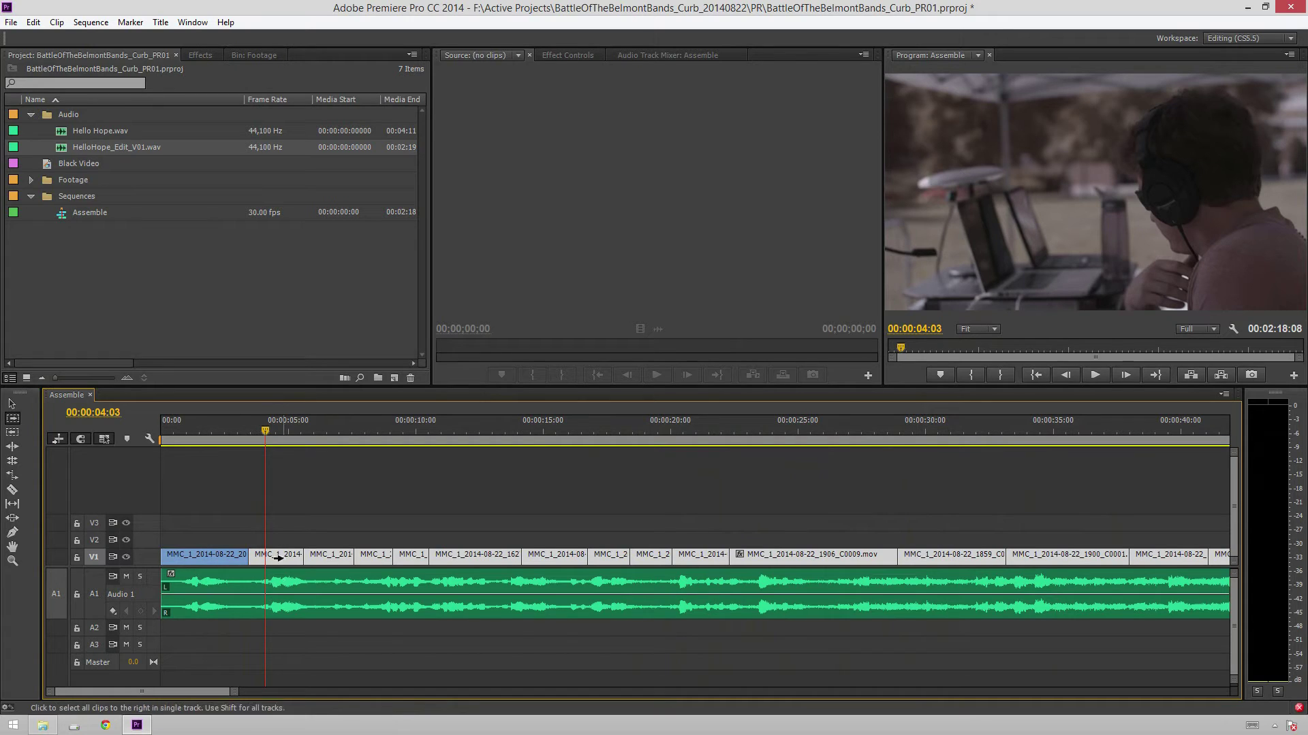
{"action": "key", "text": "v"}
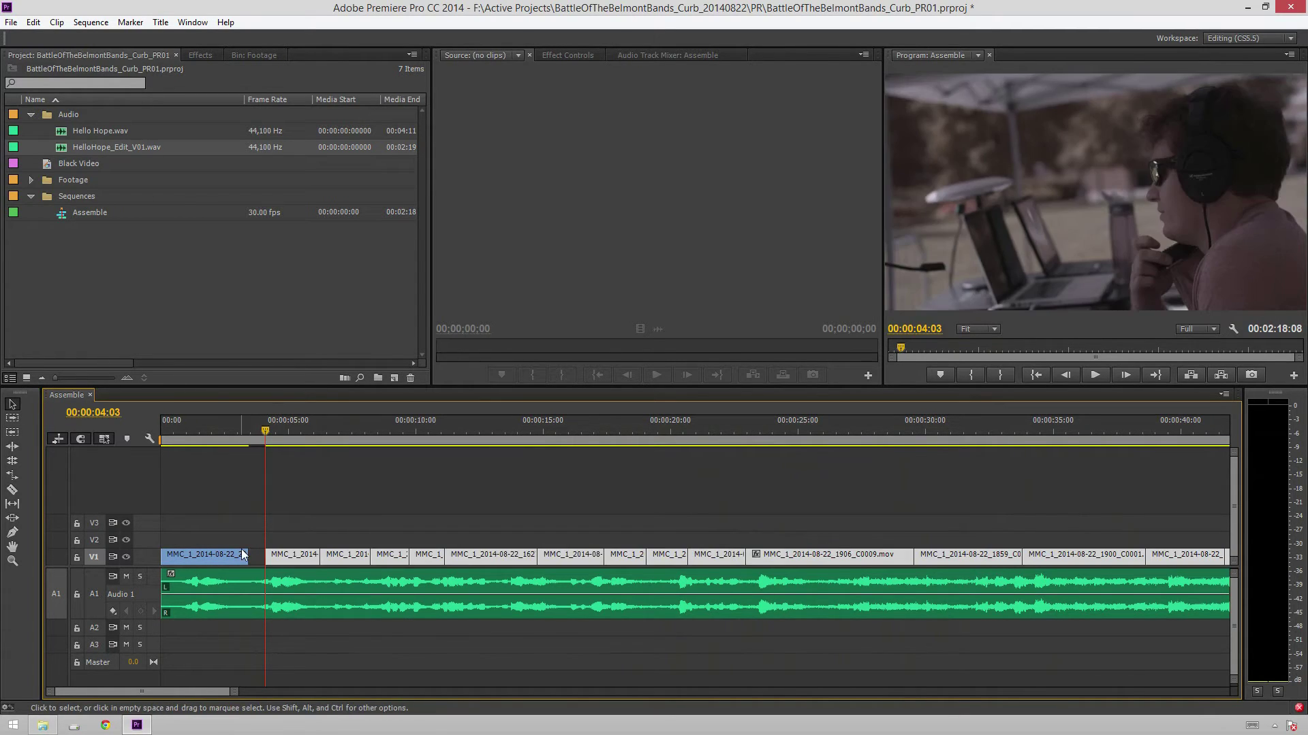
{"action": "left_click_drag", "start_coordinate": [248, 555], "coordinate": [256, 555]}
- Shift the third and all following V1 clips to start at 00:00:07:01, and extend the second clip to meet them
{"action": "left_click", "coordinate": [218, 435]}
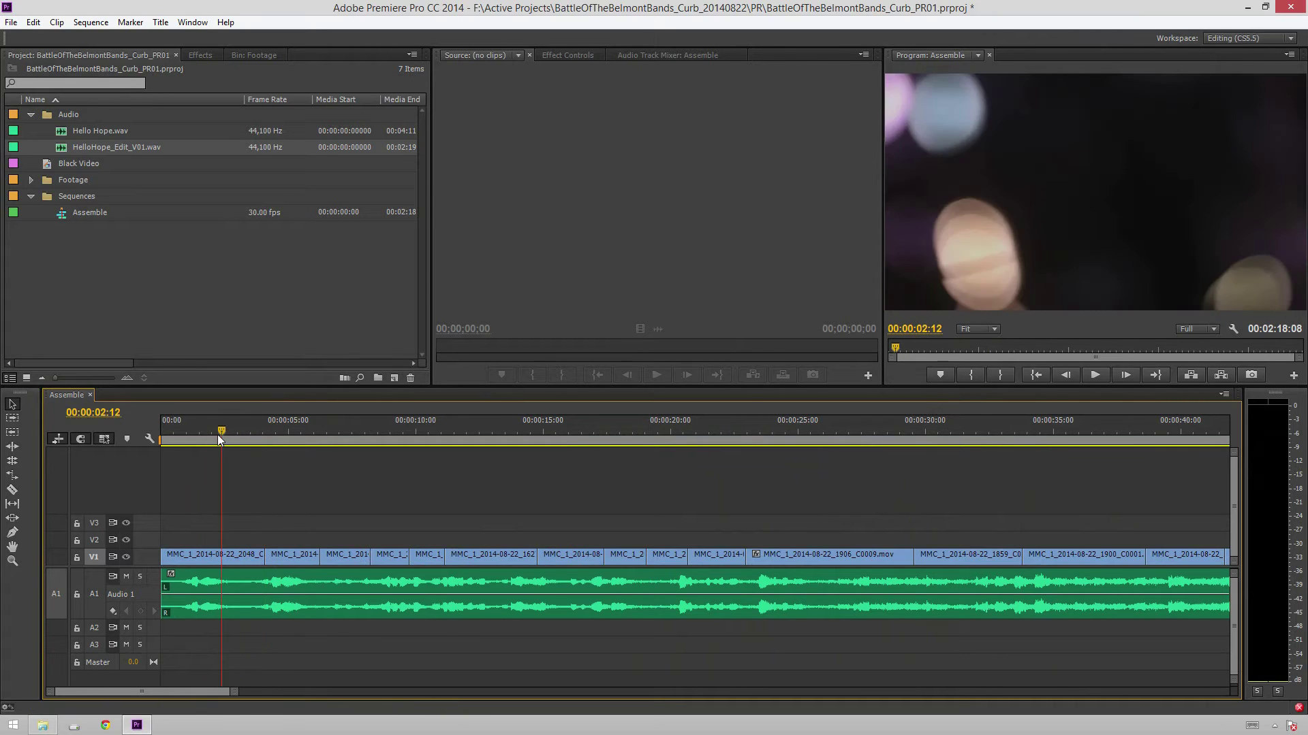
{"action": "key", "text": "space"}
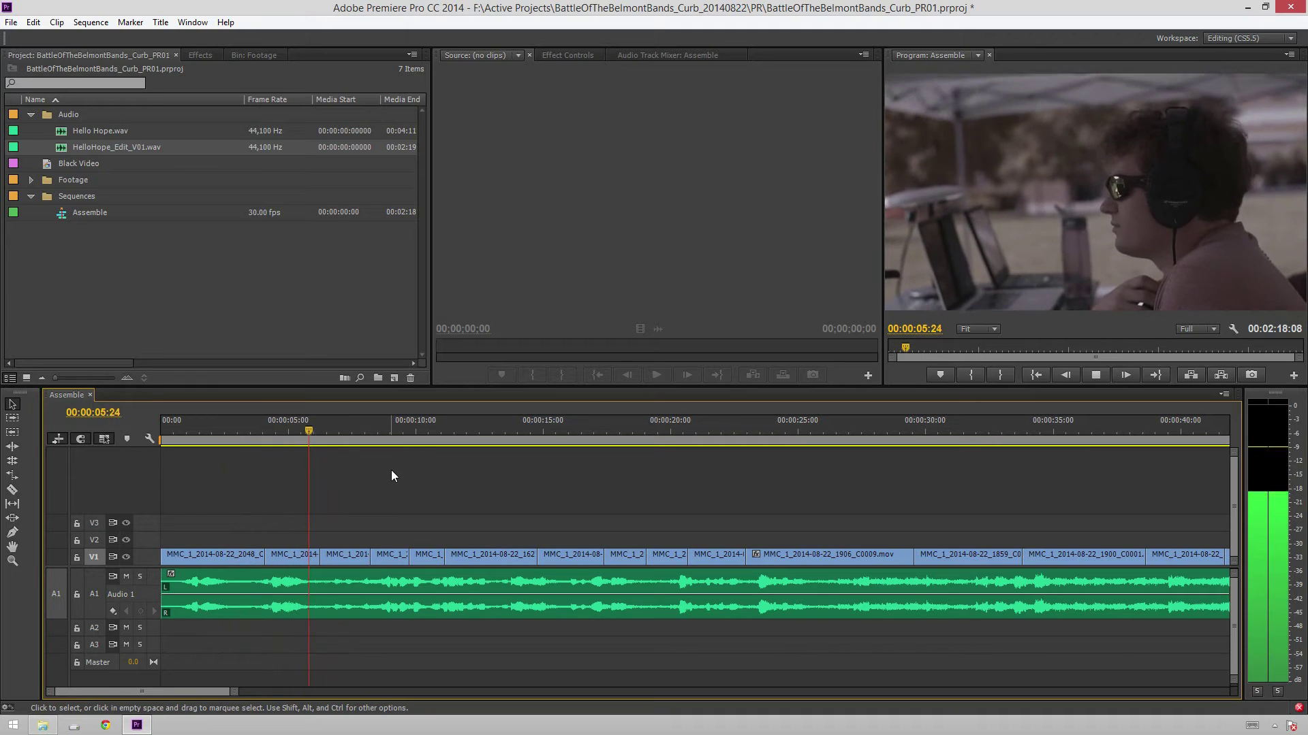
{"action": "key", "text": "space"}
{"action": "key", "text": "a"}
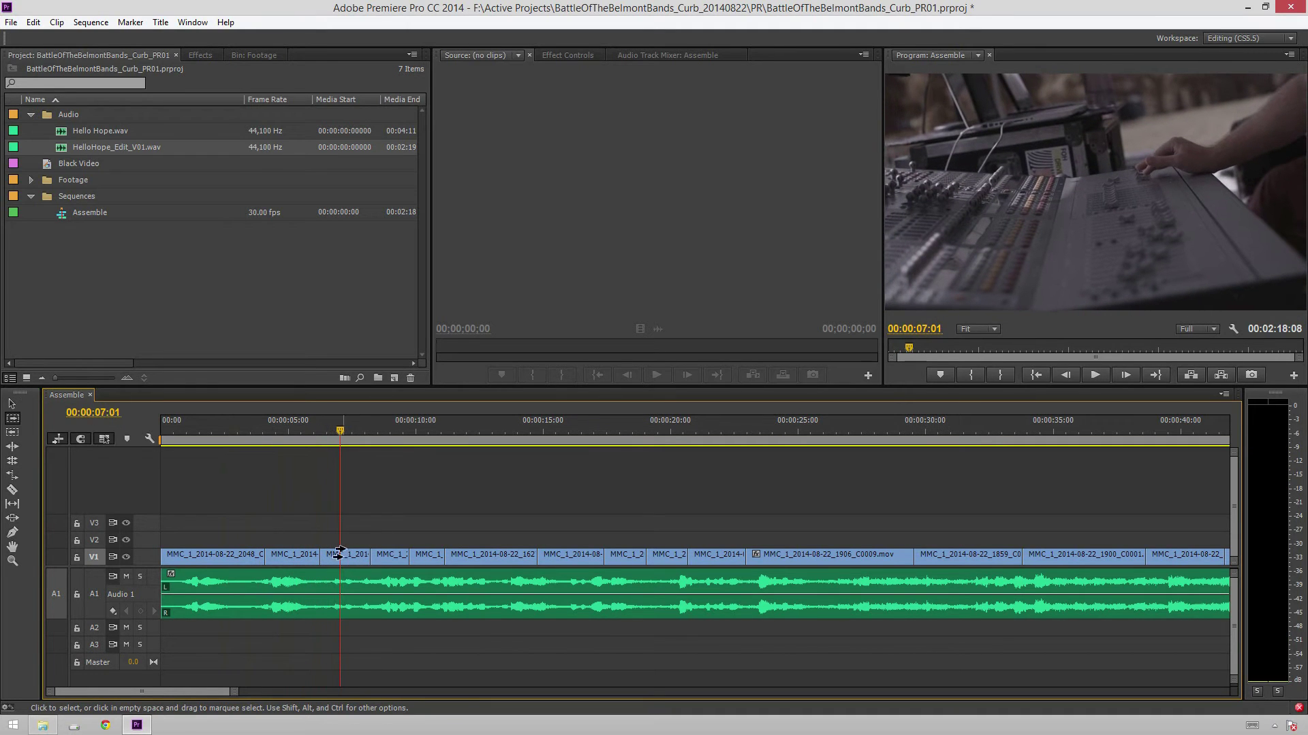
{"action": "left_click", "coordinate": [346, 557]}
{"action": "key", "text": "v"}
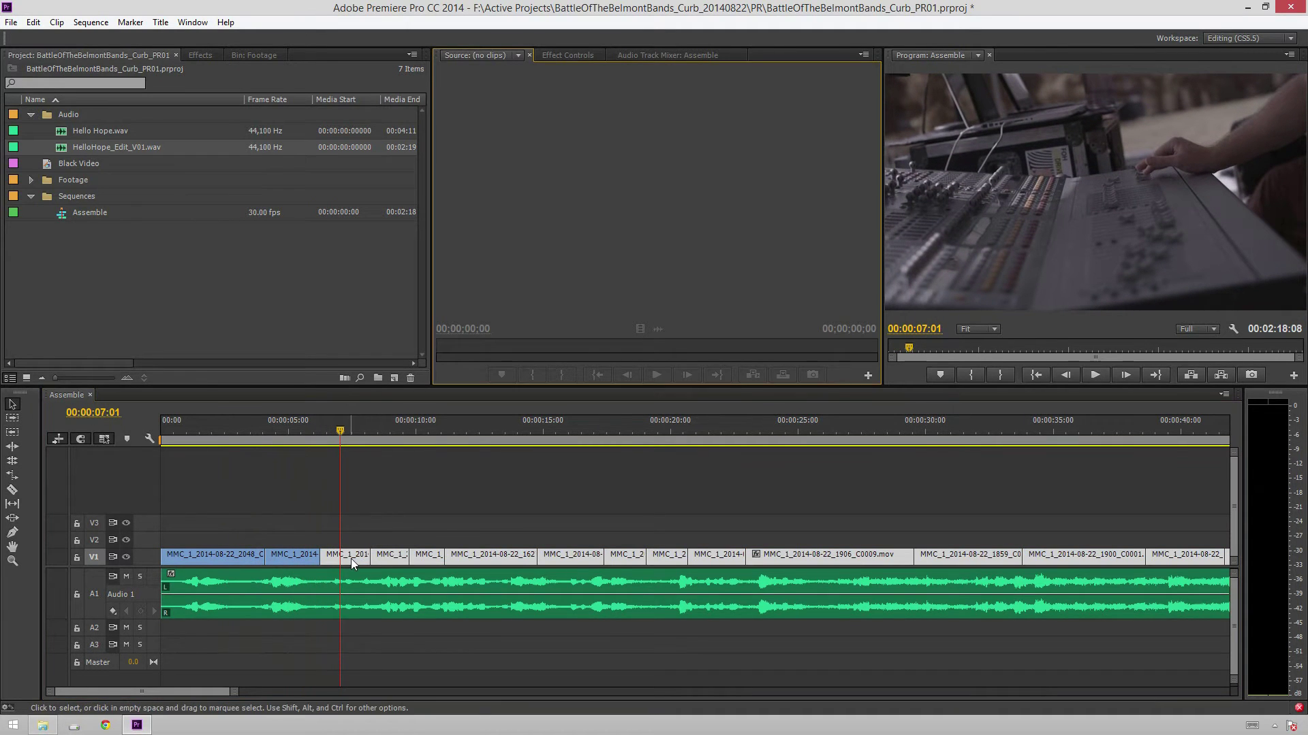
{"action": "mouse_move", "coordinate": [350, 557]}
{"action": "left_mouse_down"}
{"action": "mouse_move", "coordinate": [369, 557]}
{"action": "mouse_move", "coordinate": [339, 555]}
{"action": "left_mouse_up"}
- Replay the second cut against the music and move the third and all following V1 clips to start at 00:00:06:02
{"action": "left_click_drag", "start_coordinate": [299, 440], "coordinate": [281, 440]}
{"action": "key", "text": "space"}
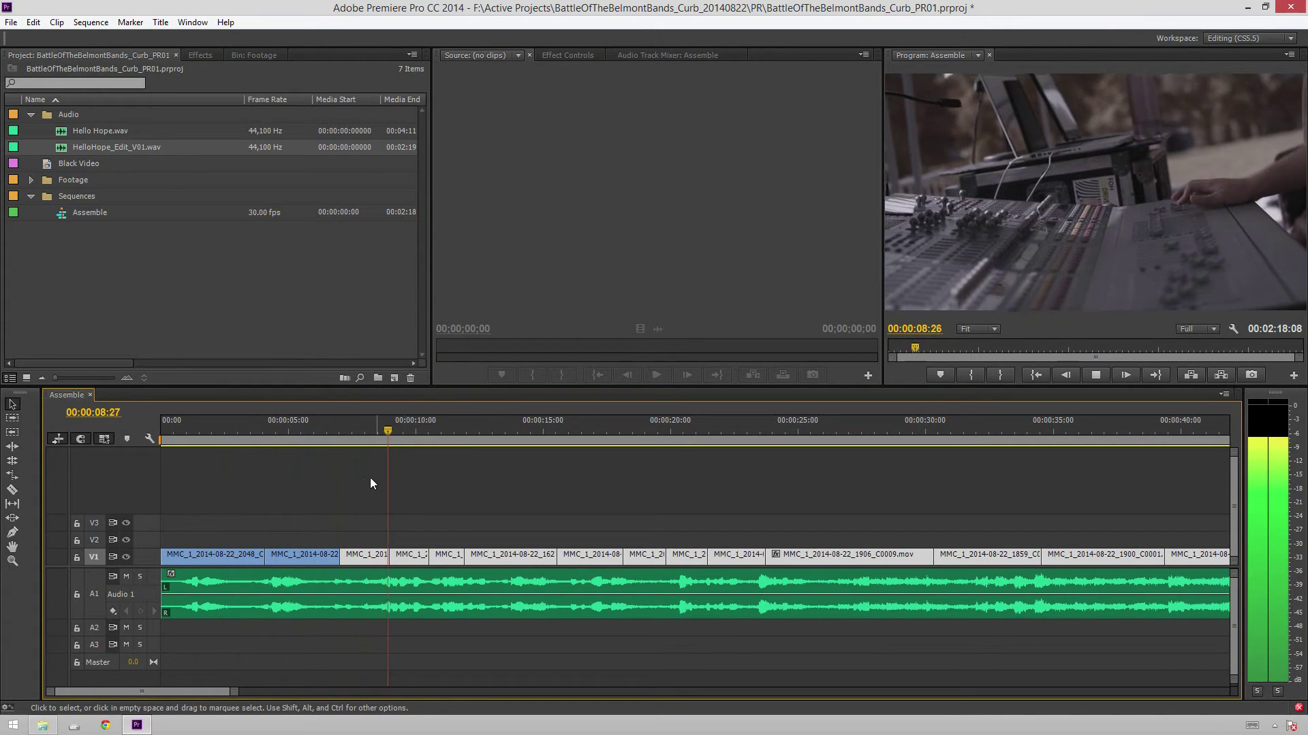
{"action": "left_click_drag", "start_coordinate": [372, 429], "coordinate": [319, 429]}
{"action": "left_click", "coordinate": [301, 410]}
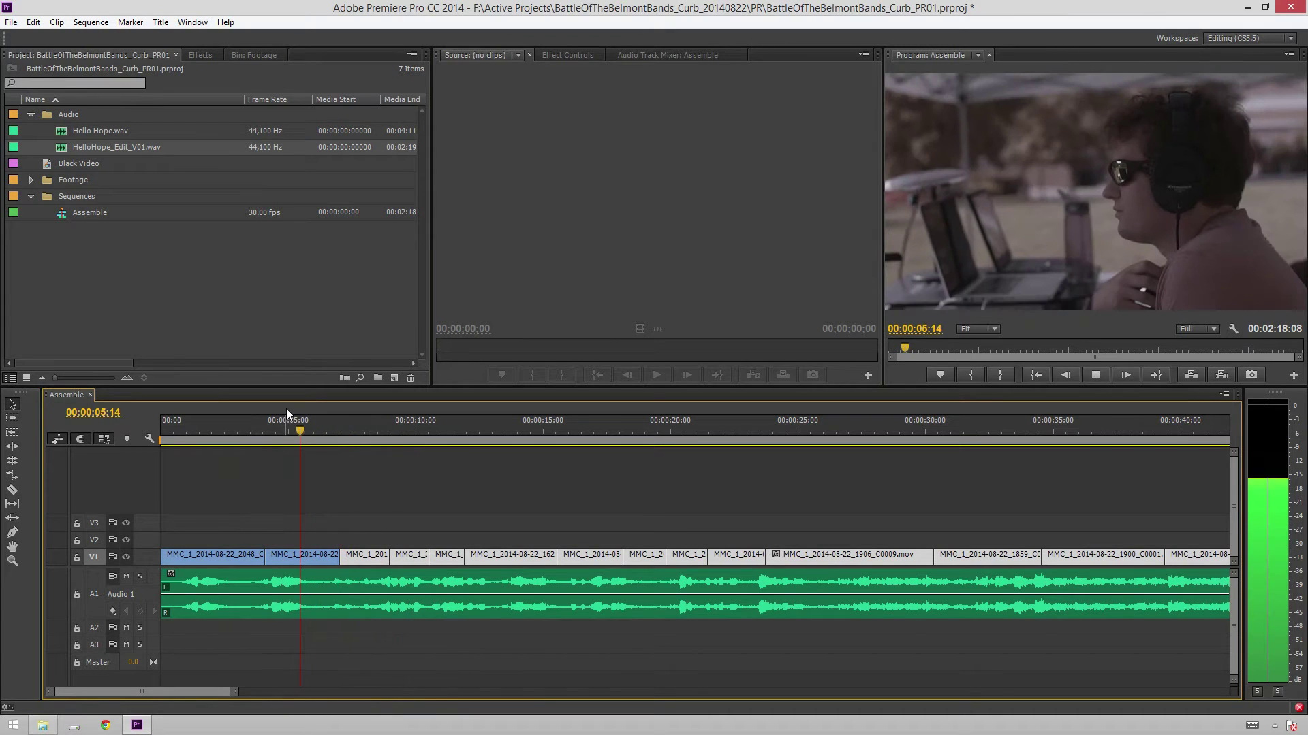
{"action": "key", "text": "space"}
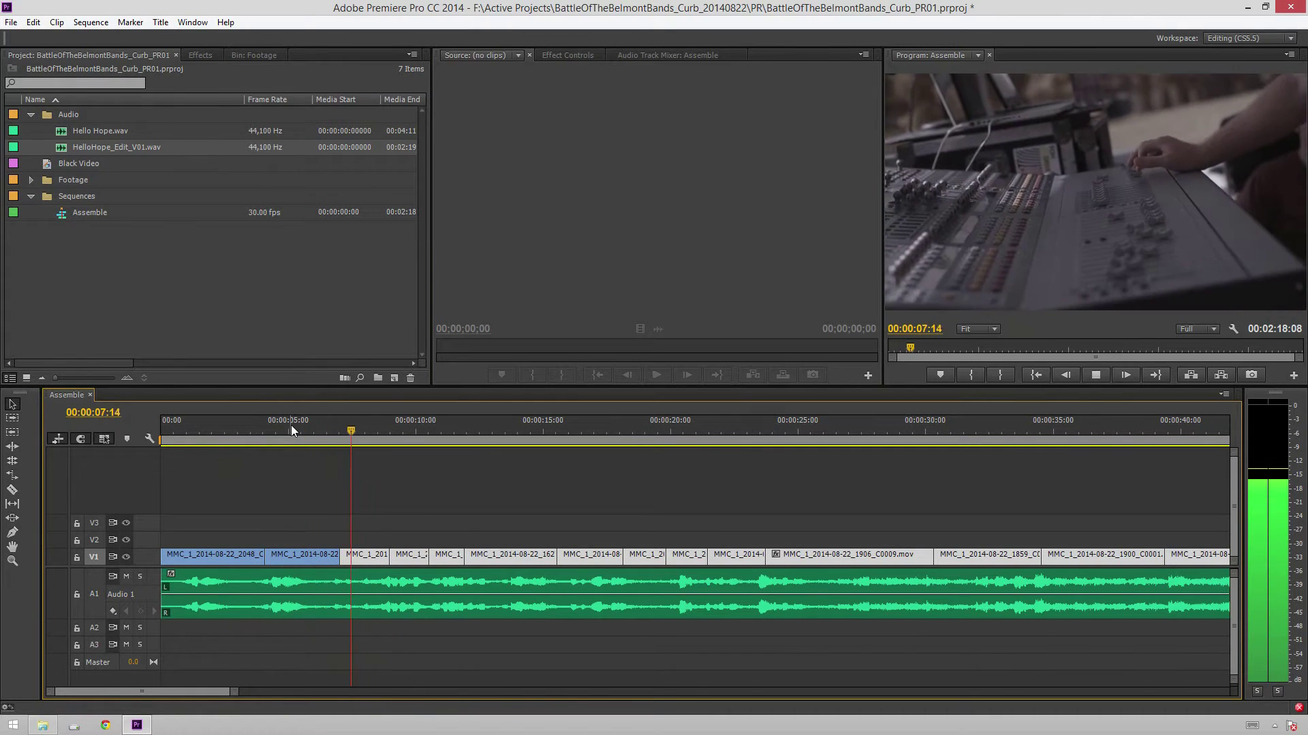
{"action": "left_click", "coordinate": [272, 430]}
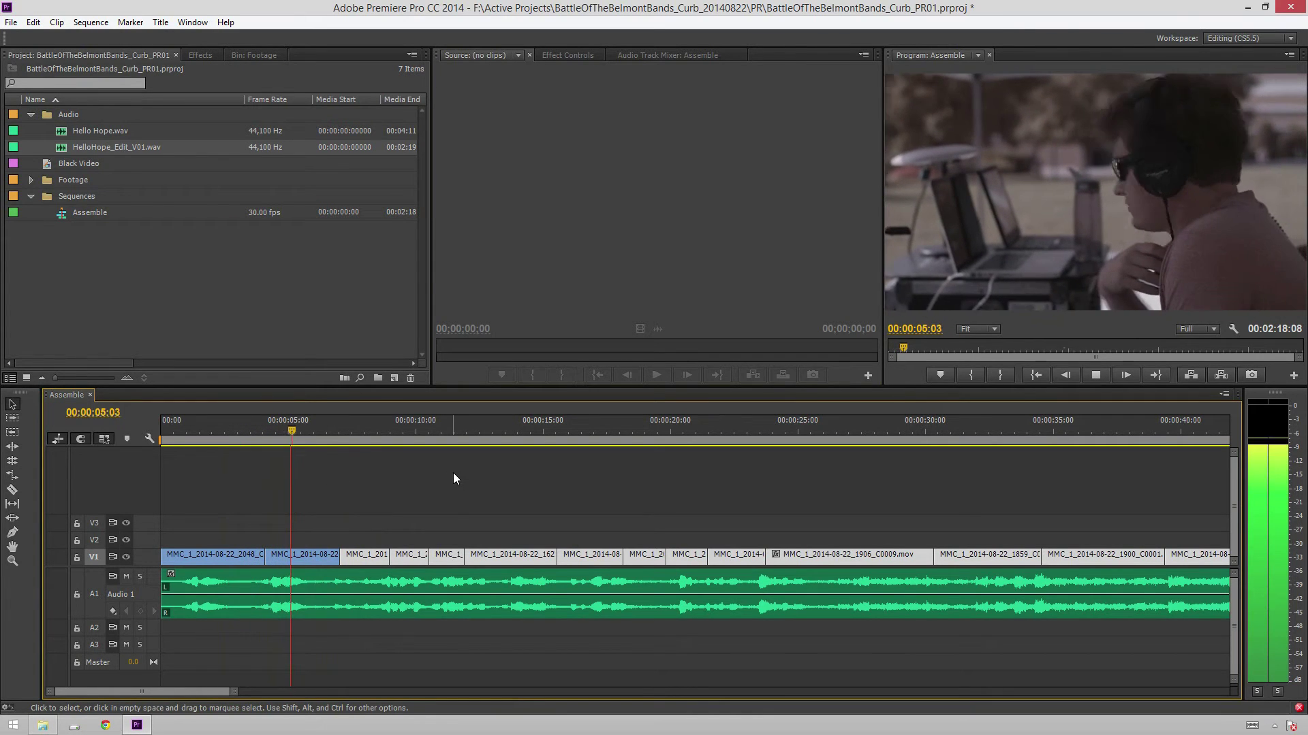
{"action": "key", "text": "space"}
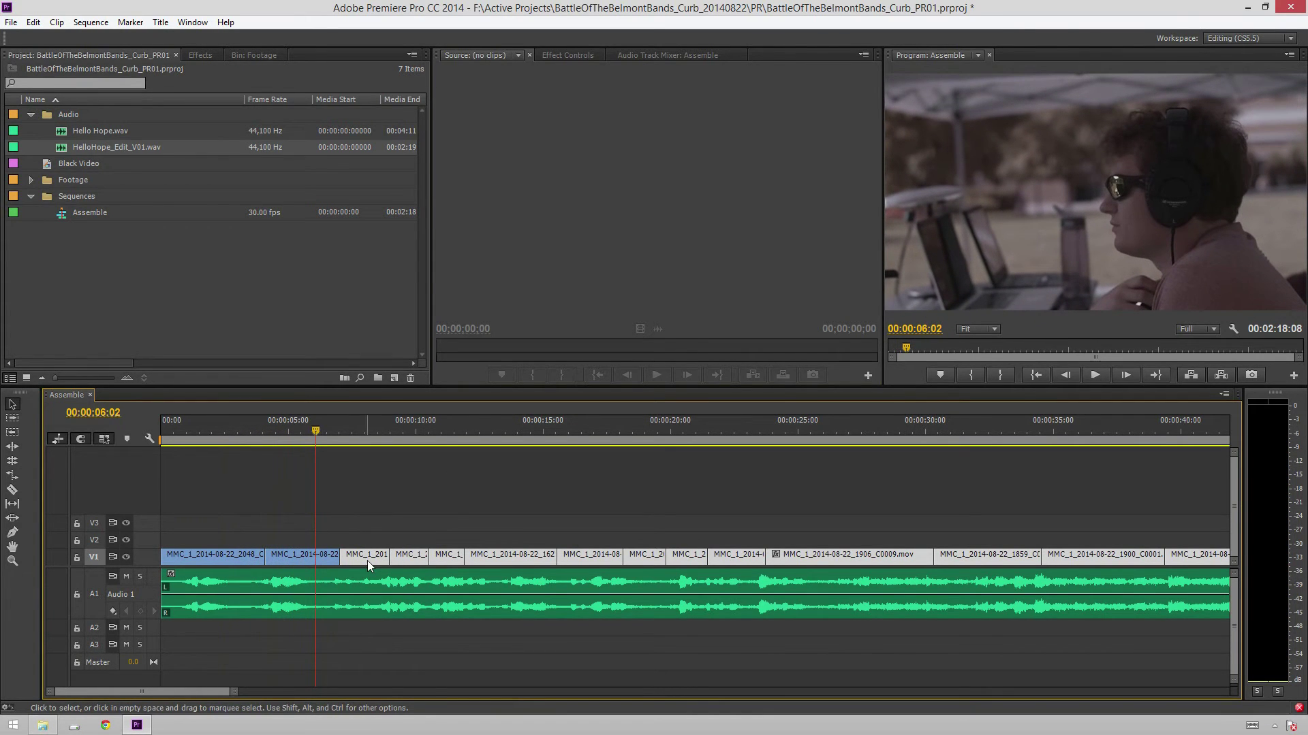
{"action": "left_click_drag", "start_coordinate": [366, 561], "coordinate": [343, 549]}
- Slip the media of the cymbal clip at about 00:00:10 by about +00:00:02:16 without moving the clip
{"action": "key", "text": "space"}
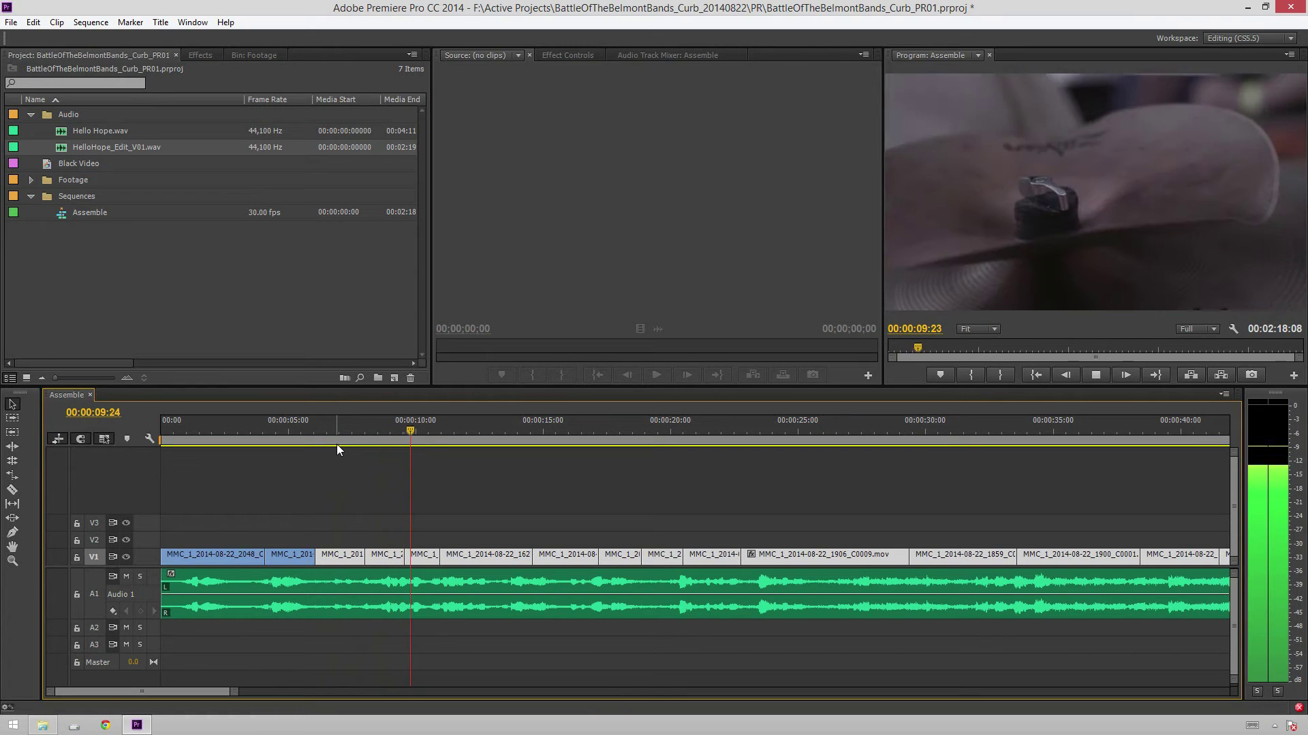
{"action": "key", "text": "space"}
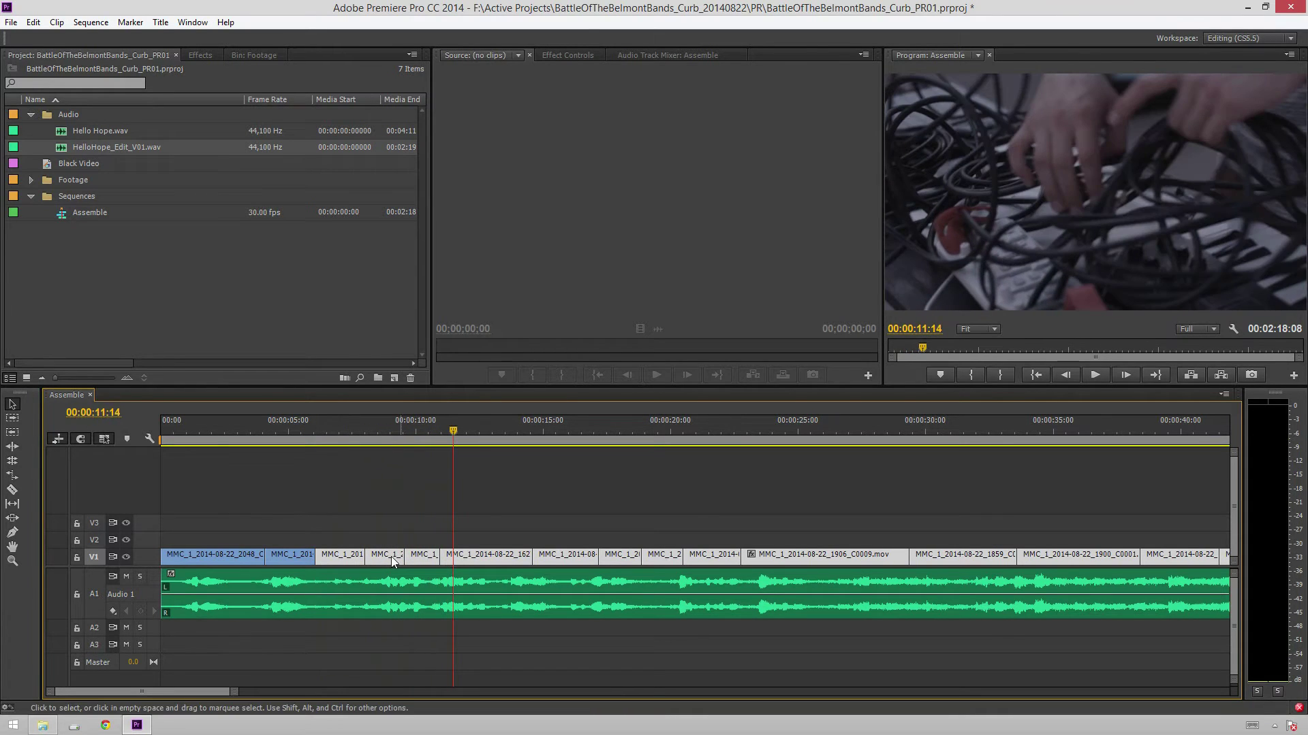
{"action": "left_click", "coordinate": [438, 456]}
{"action": "left_click", "coordinate": [423, 439]}
{"action": "key", "text": "y"}
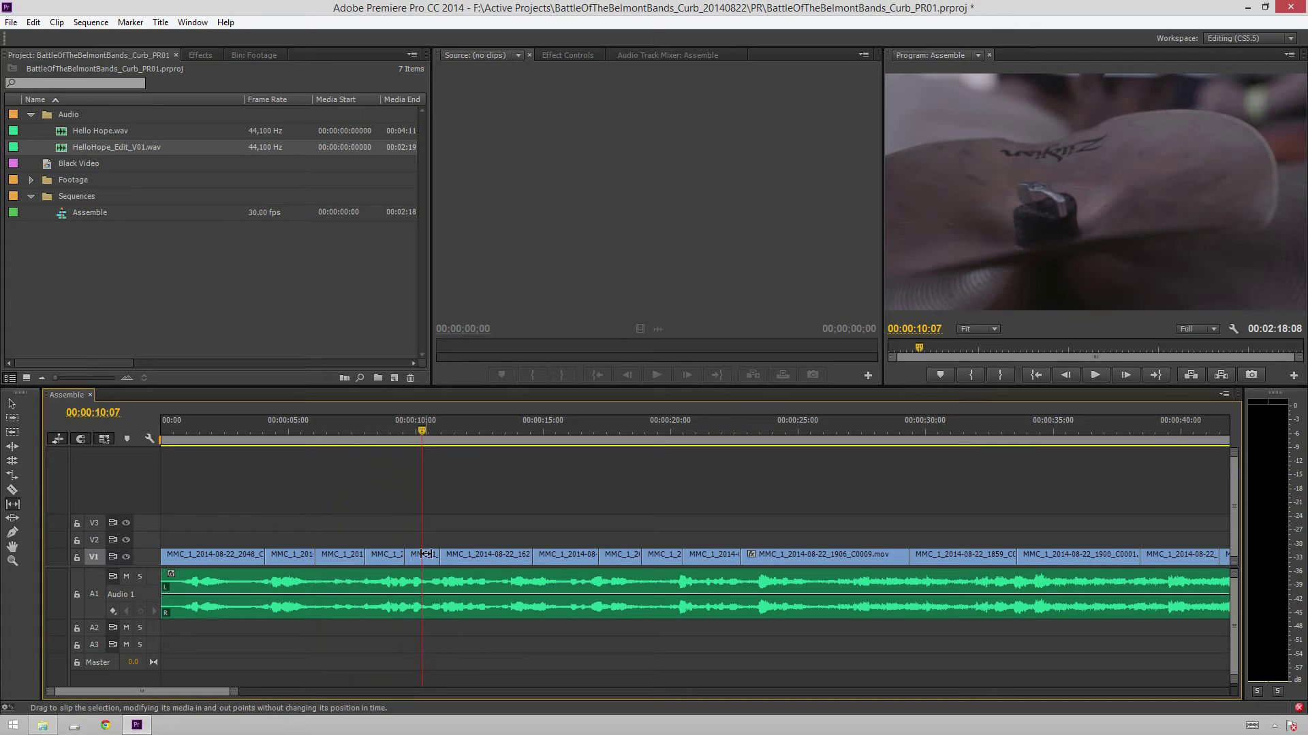
{"action": "left_click_drag", "start_coordinate": [424, 556], "coordinate": [440, 560]}
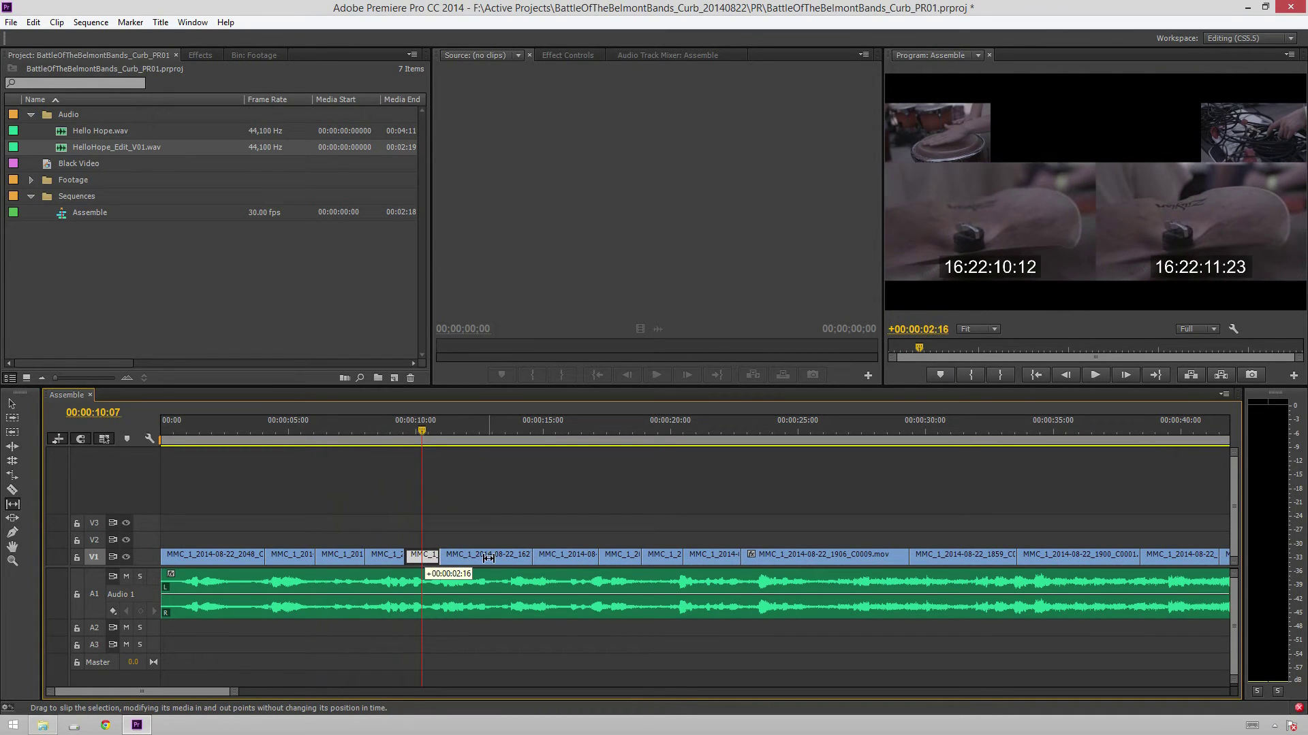
{"action": "left_click_drag", "start_coordinate": [489, 559], "coordinate": [488, 559]}
{"action": "key", "text": "v"}
- Extend the end of the slipped cymbal clip to about 00:00:11:10 over the following clip's start, and replay the cut
{"action": "left_click", "coordinate": [391, 425]}
{"action": "key", "text": "space"}
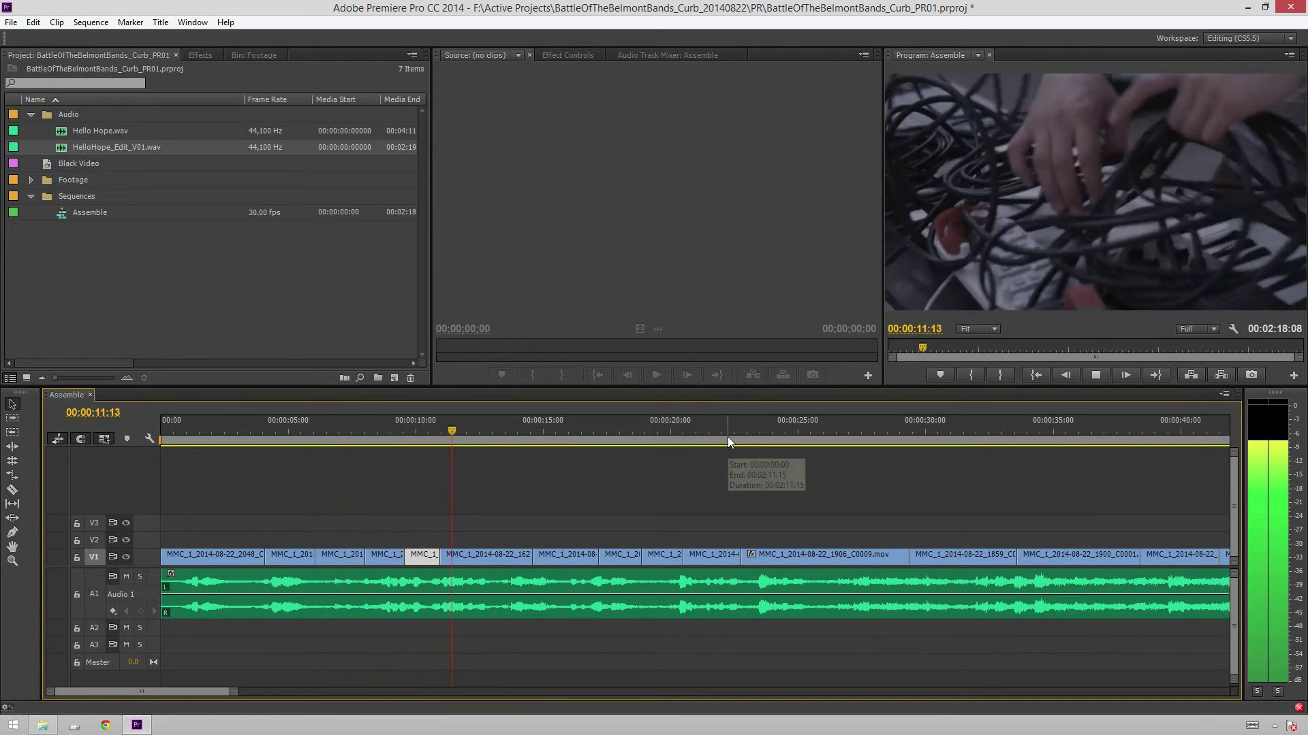
{"action": "left_click_drag", "start_coordinate": [476, 421], "coordinate": [424, 436]}
{"action": "key", "text": "space"}
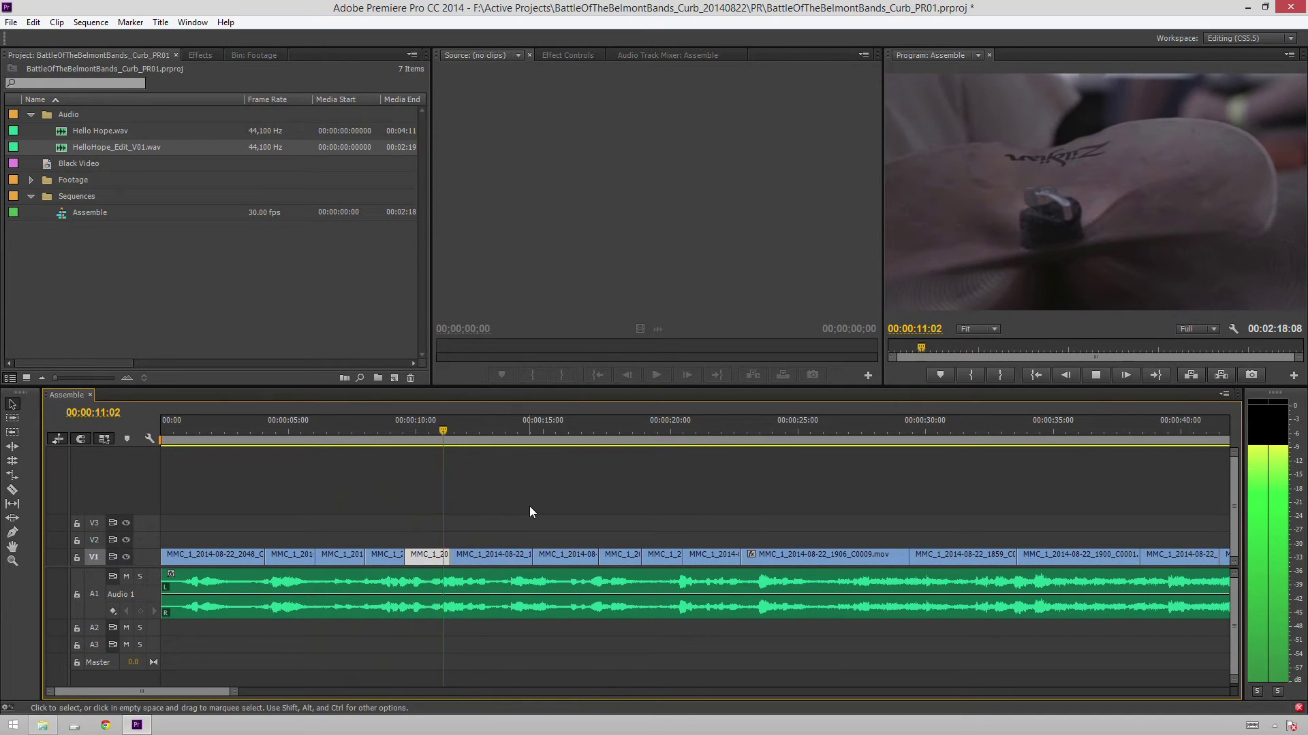
- Play the sequence from about 00:00:08 to 00:00:50 to check the cuts against the music
{"action": "left_click", "coordinate": [373, 426]}
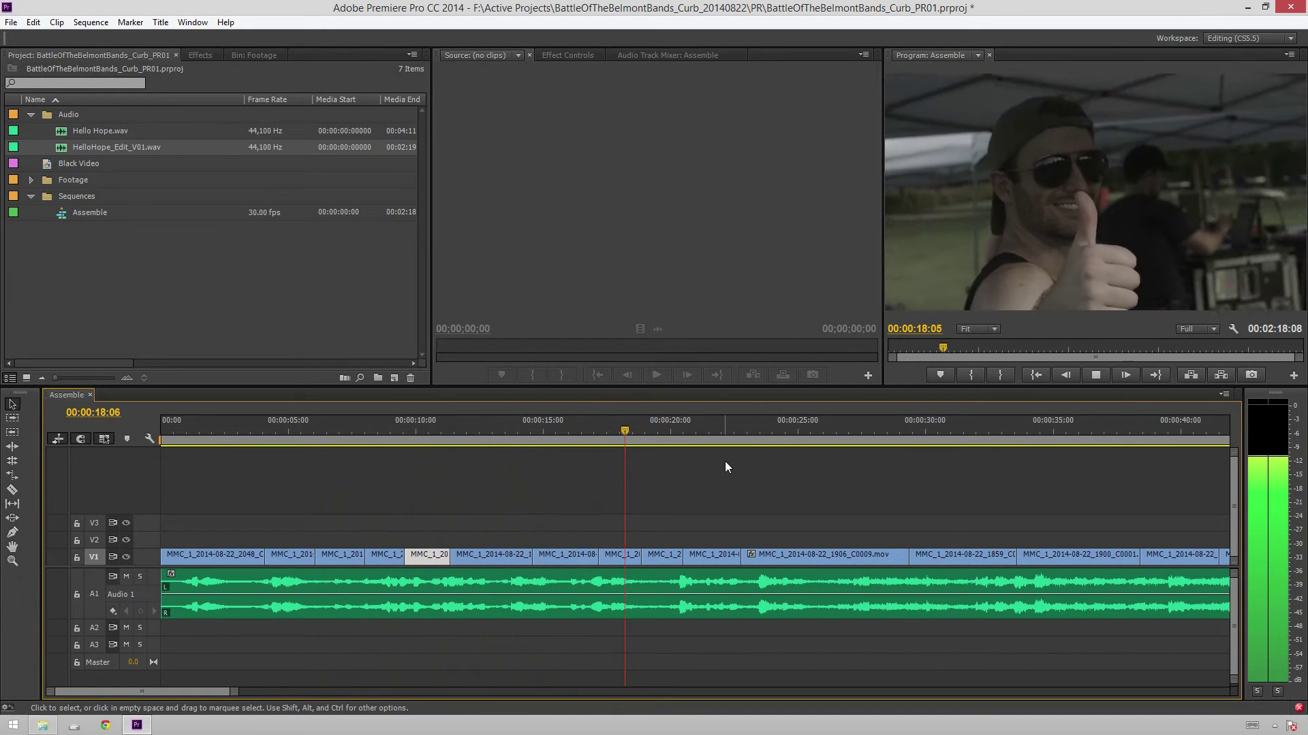
{"action": "key", "text": "space"}
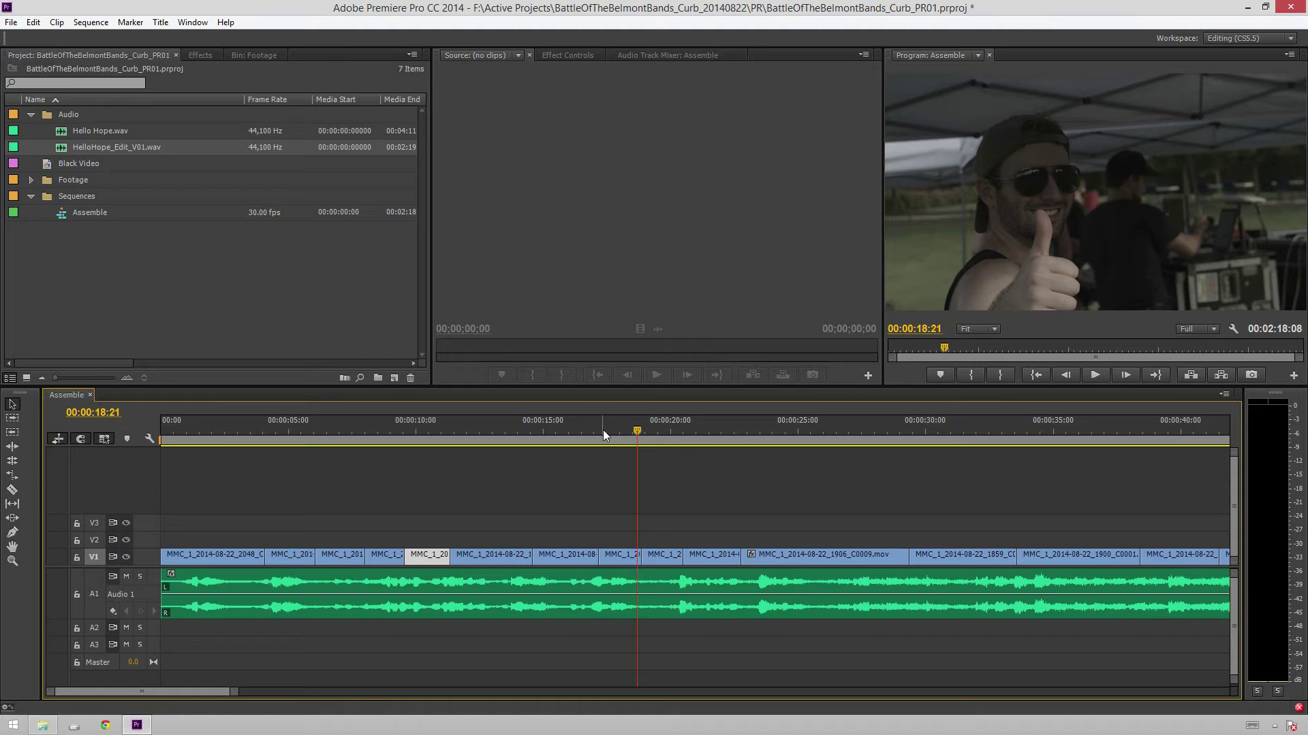
{"action": "key", "text": "space"}
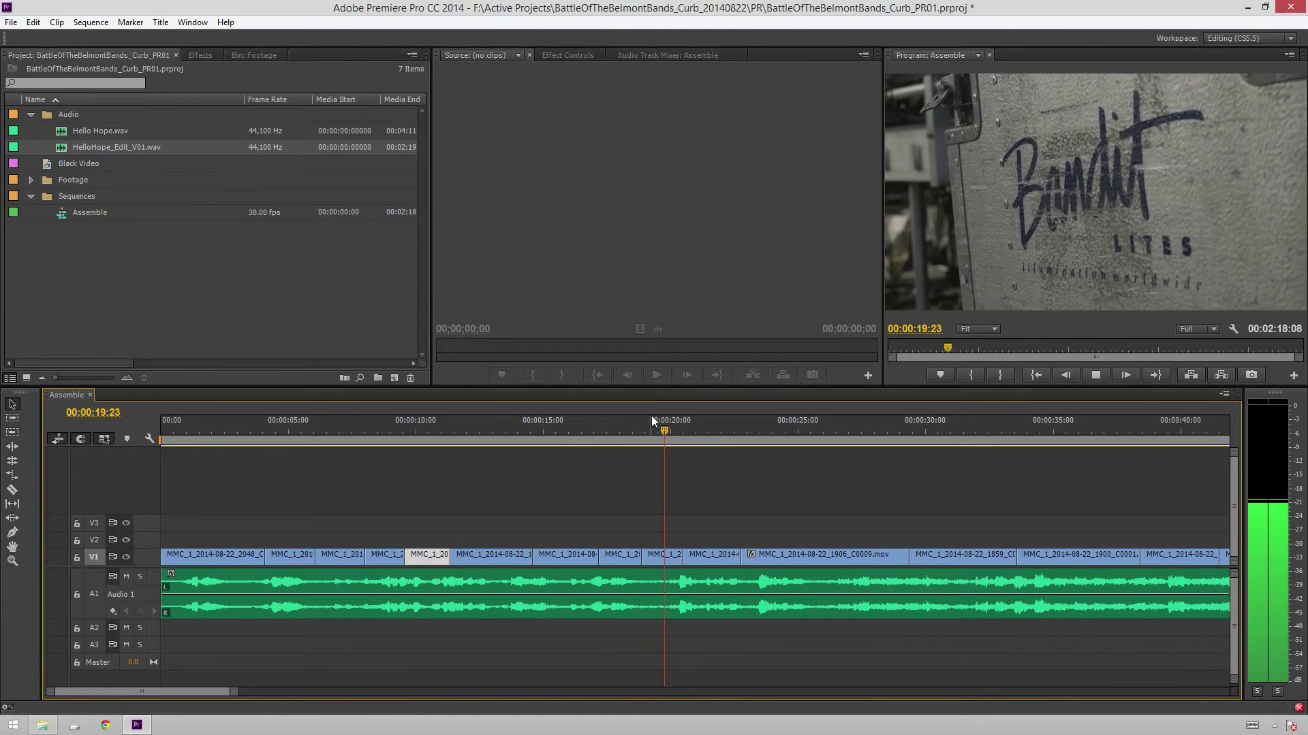
{"action": "left_click", "coordinate": [578, 425]}
{"action": "key", "text": "space"}
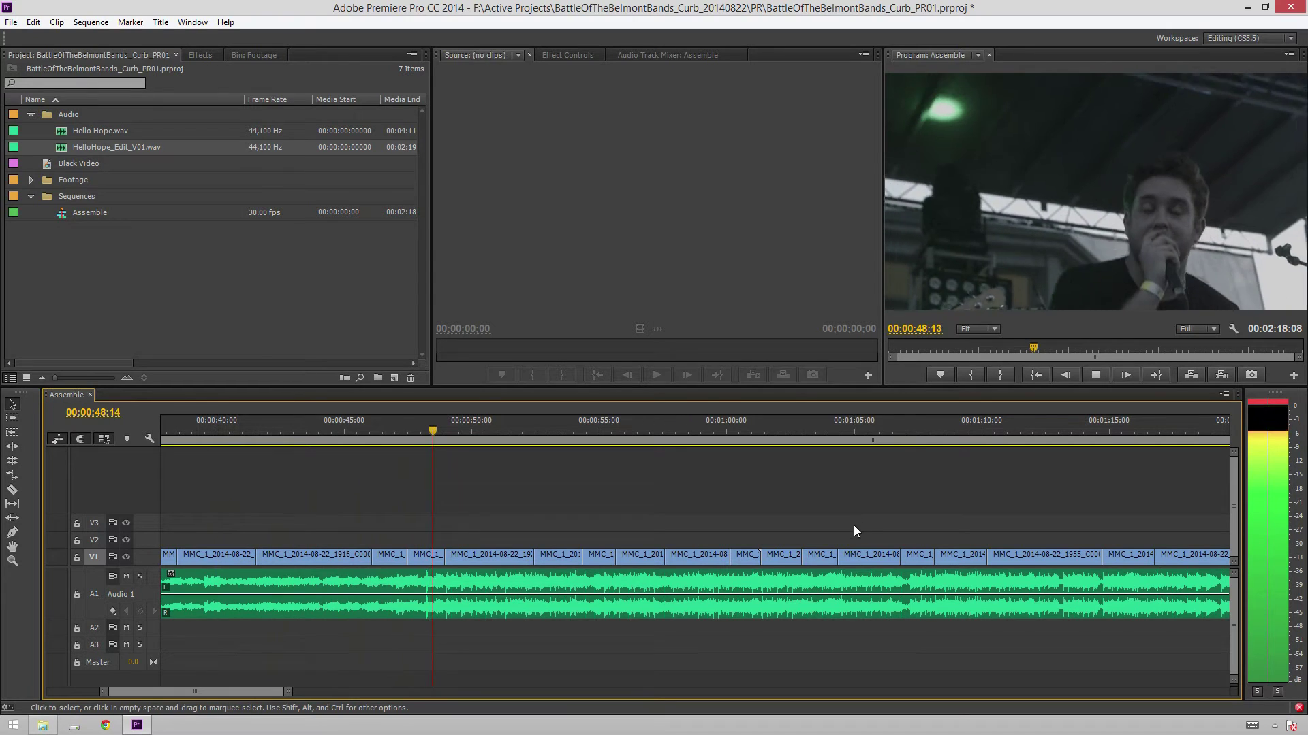
{"action": "key", "text": "space"}
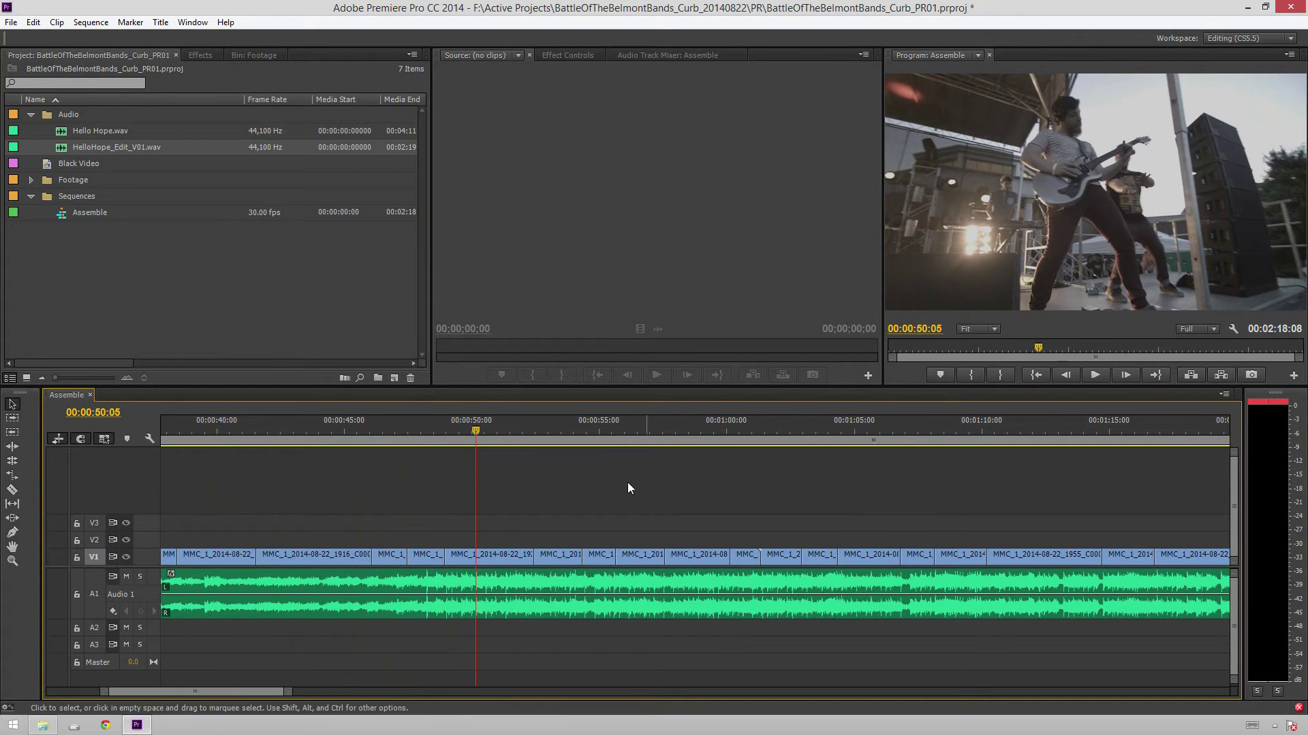
- Move clip MMC_1_2014-08-22_1926_C0002.mov and all V1 clips after it to start at 00:00:48:18
{"action": "left_click_drag", "start_coordinate": [434, 426], "coordinate": [395, 419]}
{"action": "key", "text": "space"}
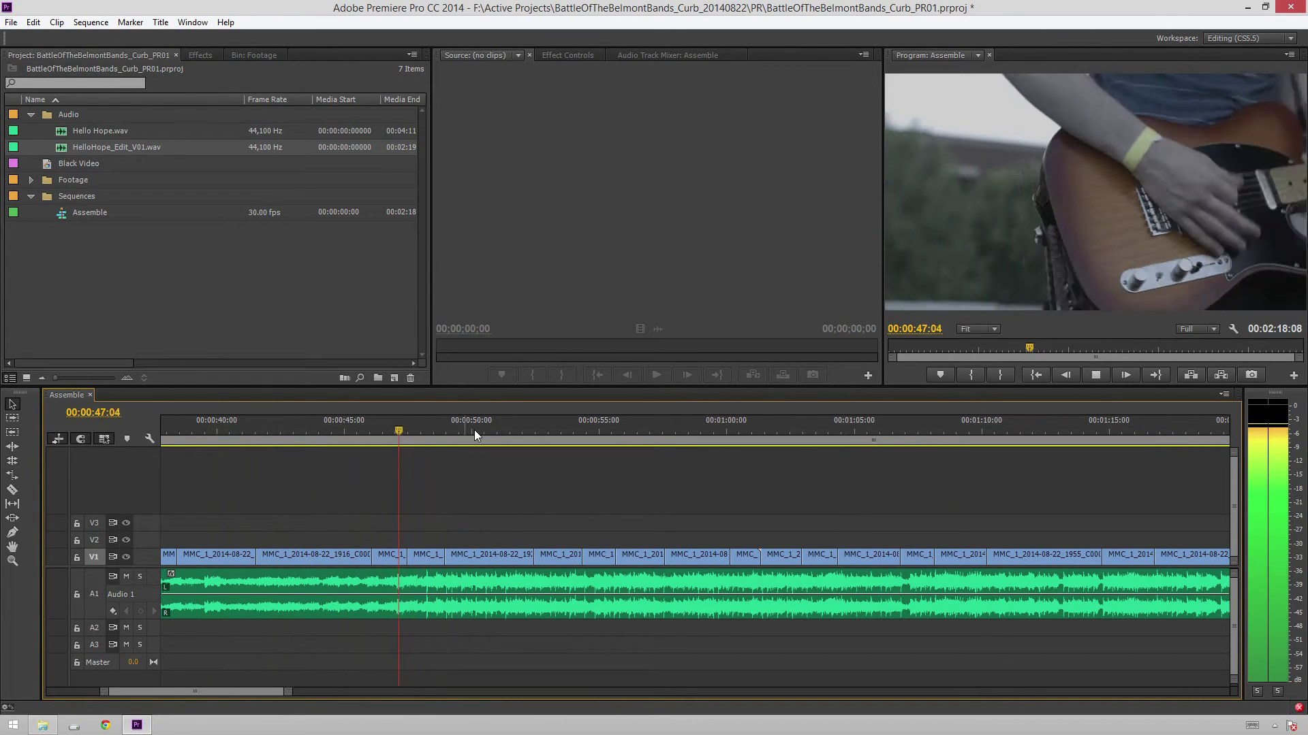
{"action": "key", "text": "space"}
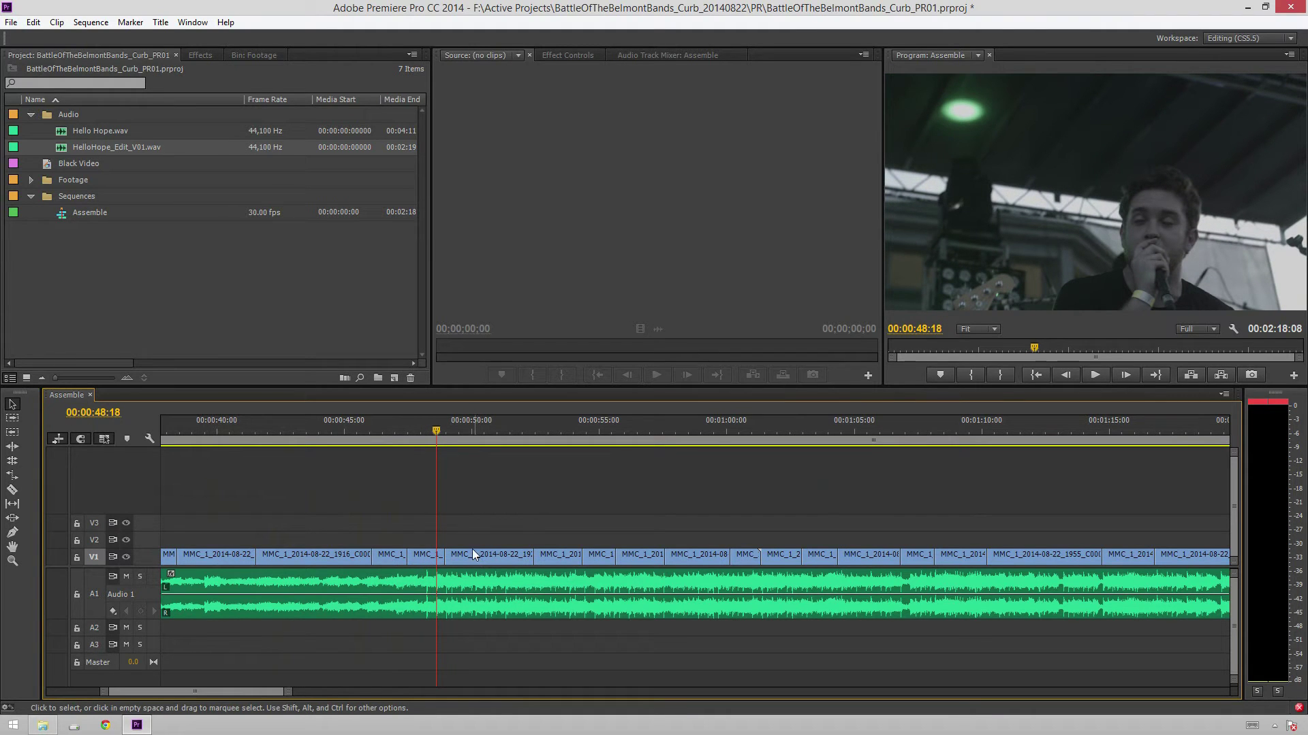
{"action": "key", "text": "a"}
{"action": "left_click", "coordinate": [483, 556]}
{"action": "key", "text": "v"}
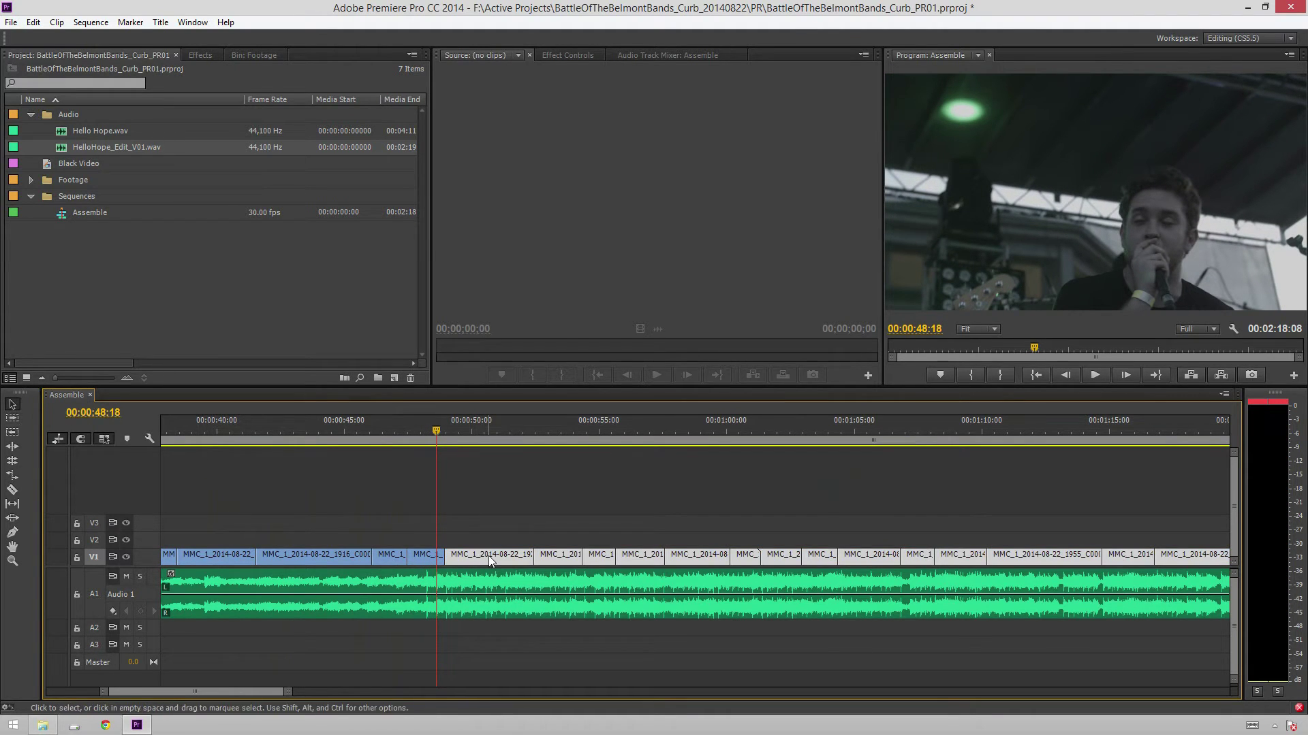
{"action": "left_click_drag", "start_coordinate": [488, 555], "coordinate": [470, 548]}
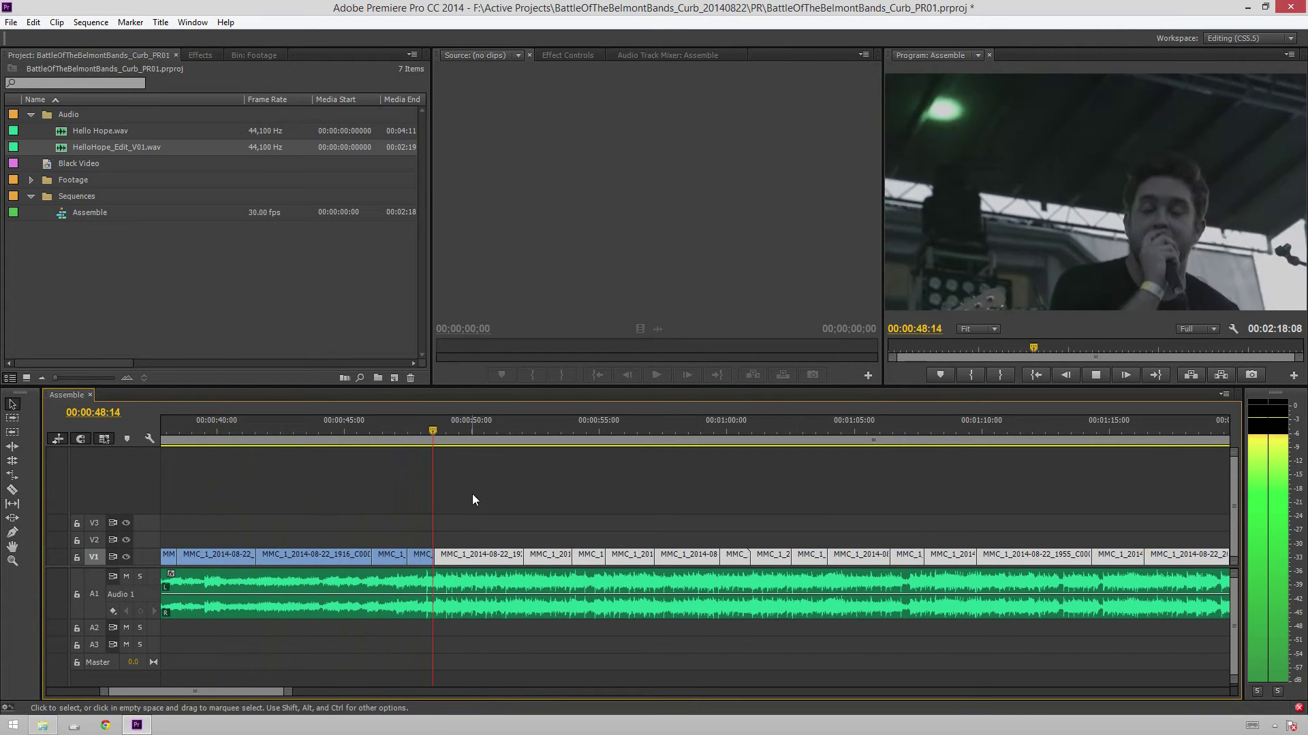
- Fine-align the selected V1 clips with the music change in the waveform, starting at about 00:00:48:04
{"action": "key", "text": "space"}
{"action": "key", "text": "equal"}
{"action": "key", "text": "equal"}
{"action": "left_click_drag", "start_coordinate": [452, 555], "coordinate": [423, 556]}
{"action": "left_click_drag", "start_coordinate": [391, 428], "coordinate": [313, 424]}
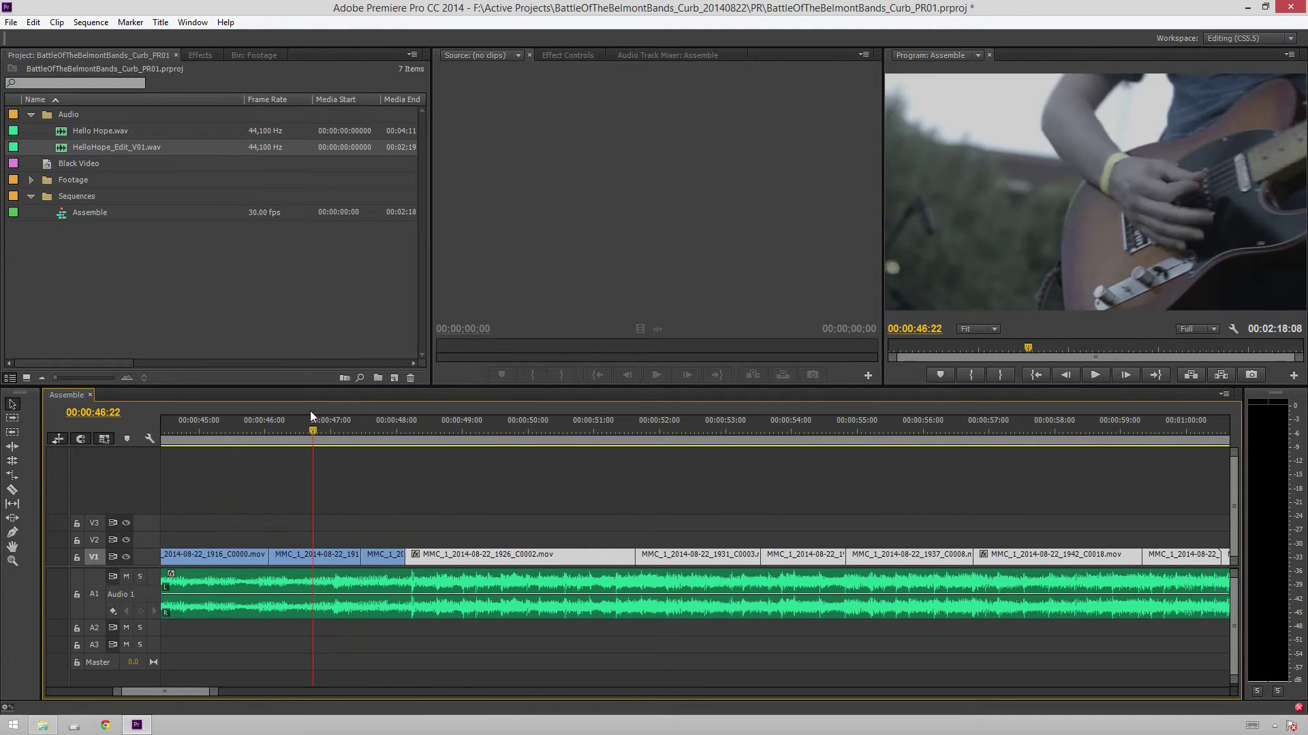
- Play on from 00:00:46:22, move the cut before MMC_1_2014-08-22_1946_C0001.mov to about 00:01:03:23, and replay it
{"action": "key", "text": "space"}
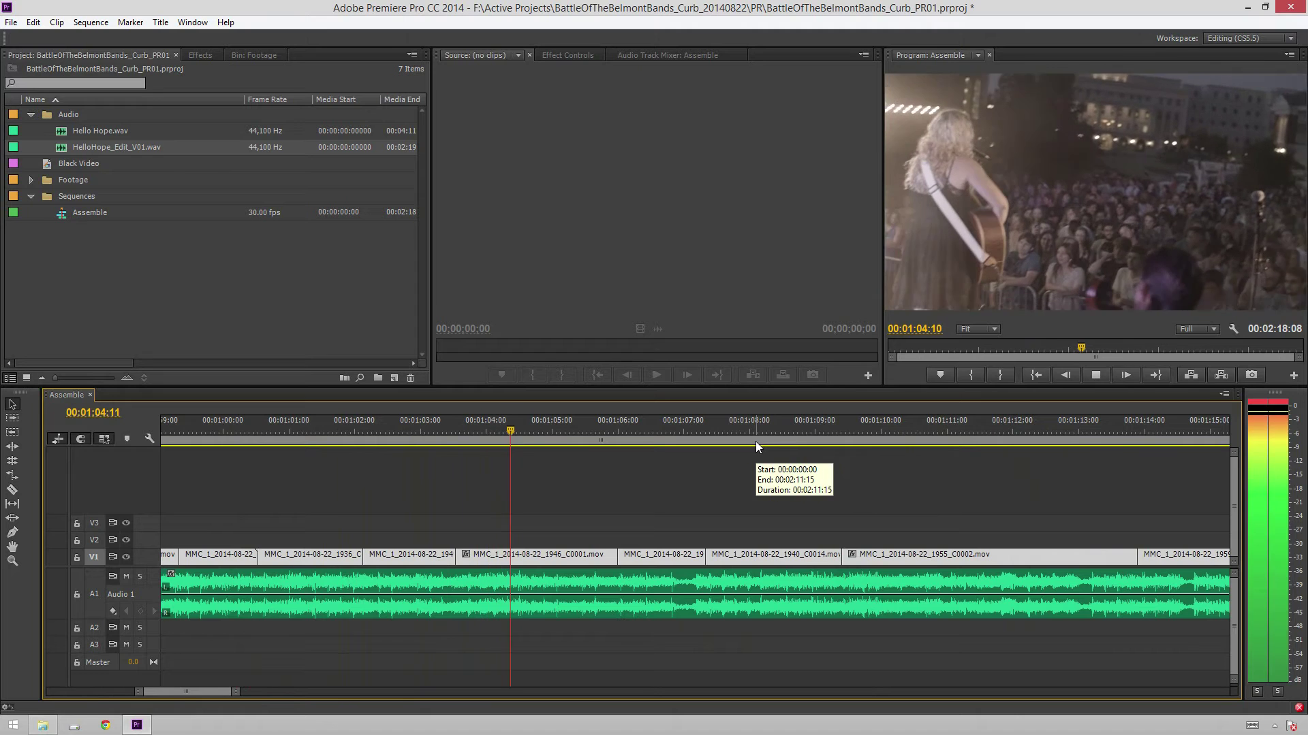
{"action": "key", "text": "space"}
{"action": "left_click", "coordinate": [464, 497]}
{"action": "left_click", "coordinate": [471, 437]}
{"action": "key", "text": "e"}
{"action": "left_click", "coordinate": [413, 435]}
{"action": "key", "text": "space"}
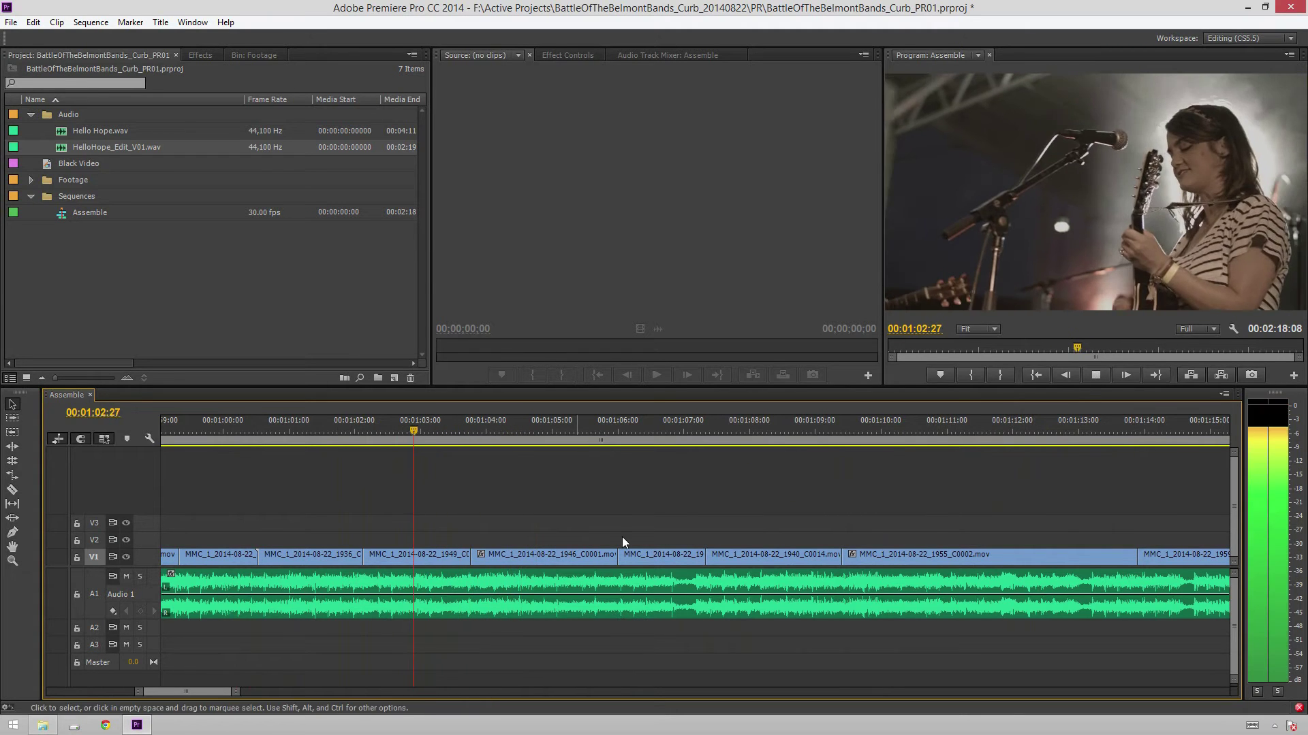
- Try the cut before MMC_1_2014-08-22_1946_C0001.mov at about 00:01:04:07 and replay the transition
{"action": "key", "text": "space"}
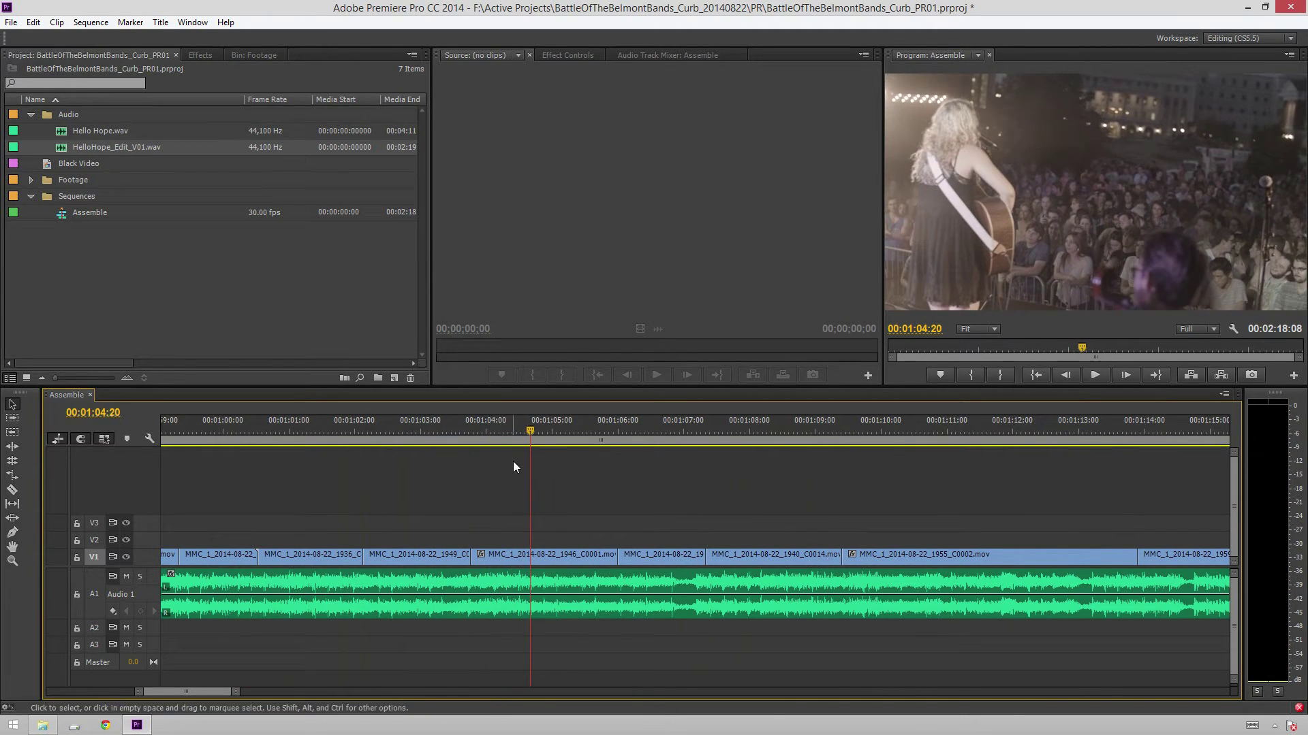
{"action": "left_click", "coordinate": [492, 424]}
{"action": "left_click_drag", "start_coordinate": [486, 413], "coordinate": [501, 419]}
{"action": "key", "text": "e"}
{"action": "left_click_drag", "start_coordinate": [436, 423], "coordinate": [417, 427]}
{"action": "key", "text": "space"}
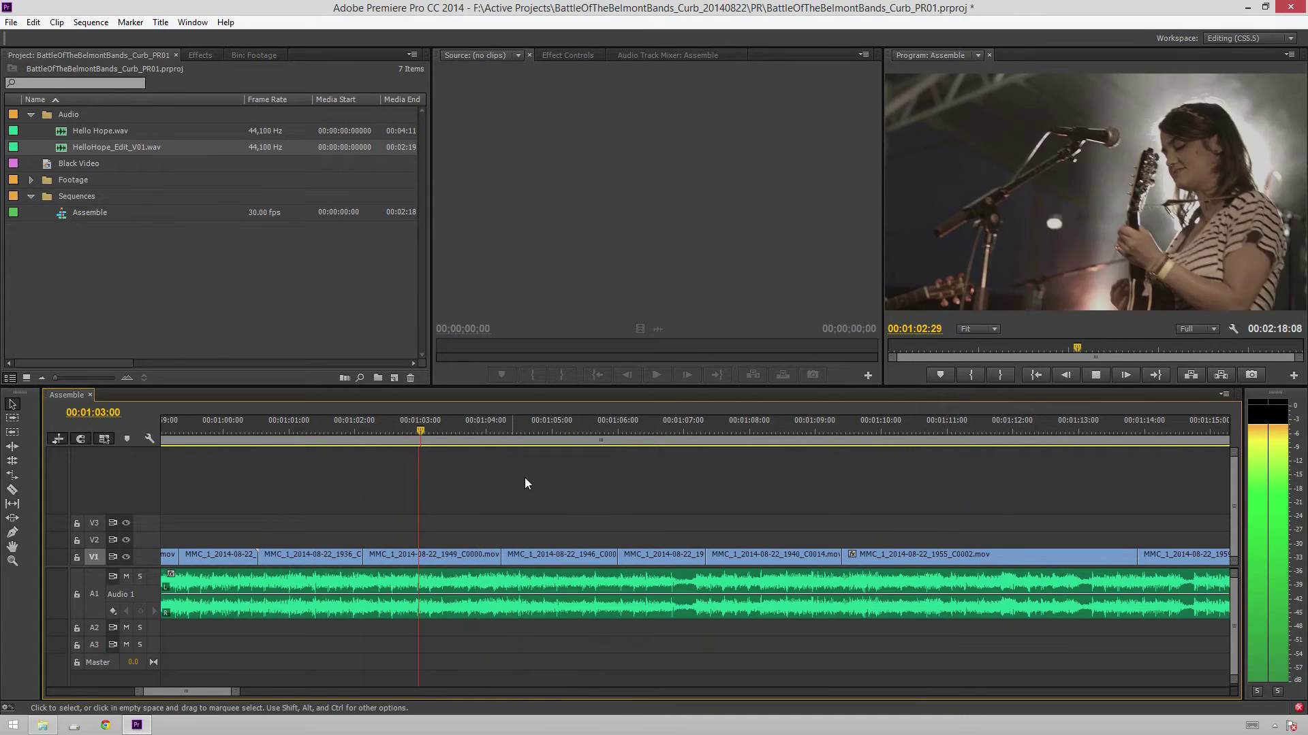
{"action": "key", "text": "space"}
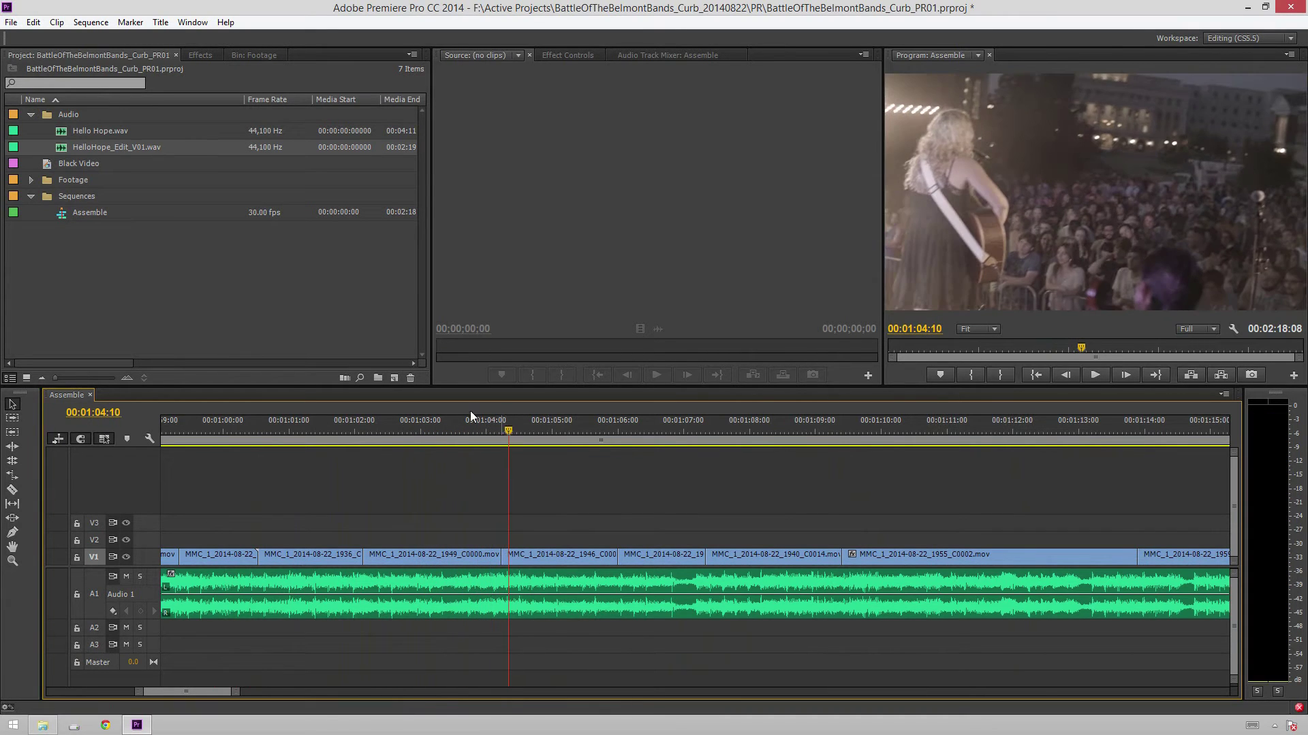
- Move the cut before MMC_1_2014-08-22_1946_C0001.mov to about 00:01:03:28 and replay it against the music
{"action": "left_click_drag", "start_coordinate": [468, 409], "coordinate": [364, 430]}
{"action": "key", "text": "e"}
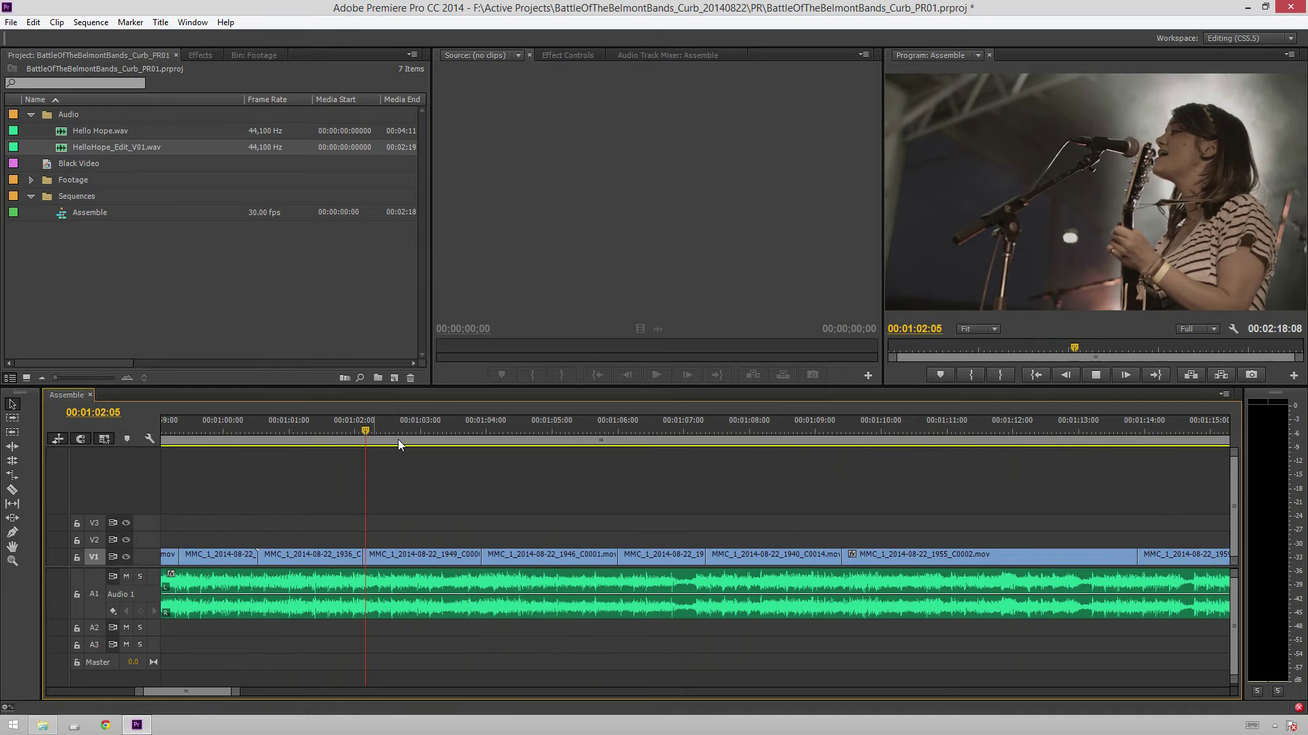
{"action": "key", "text": "space"}
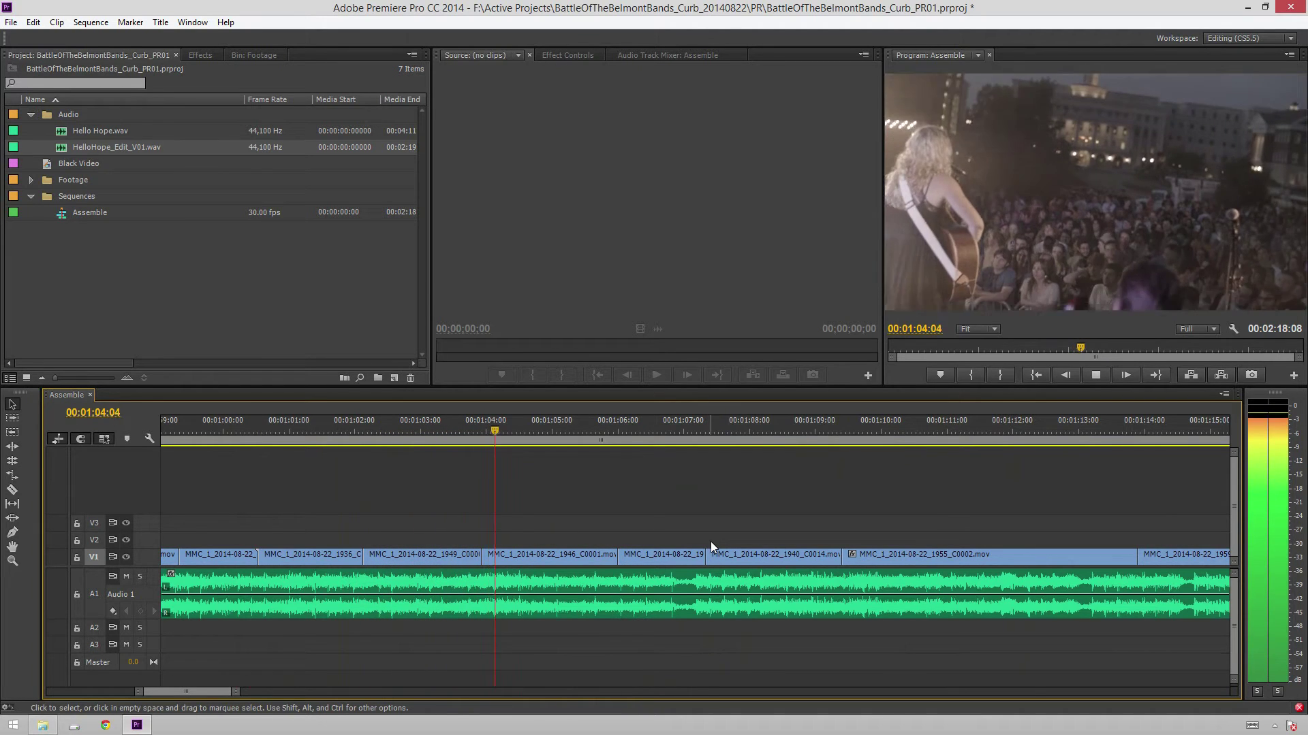
{"action": "left_click_drag", "start_coordinate": [470, 421], "coordinate": [350, 400]}
{"action": "key", "text": "space"}
{"action": "key", "text": "space"}
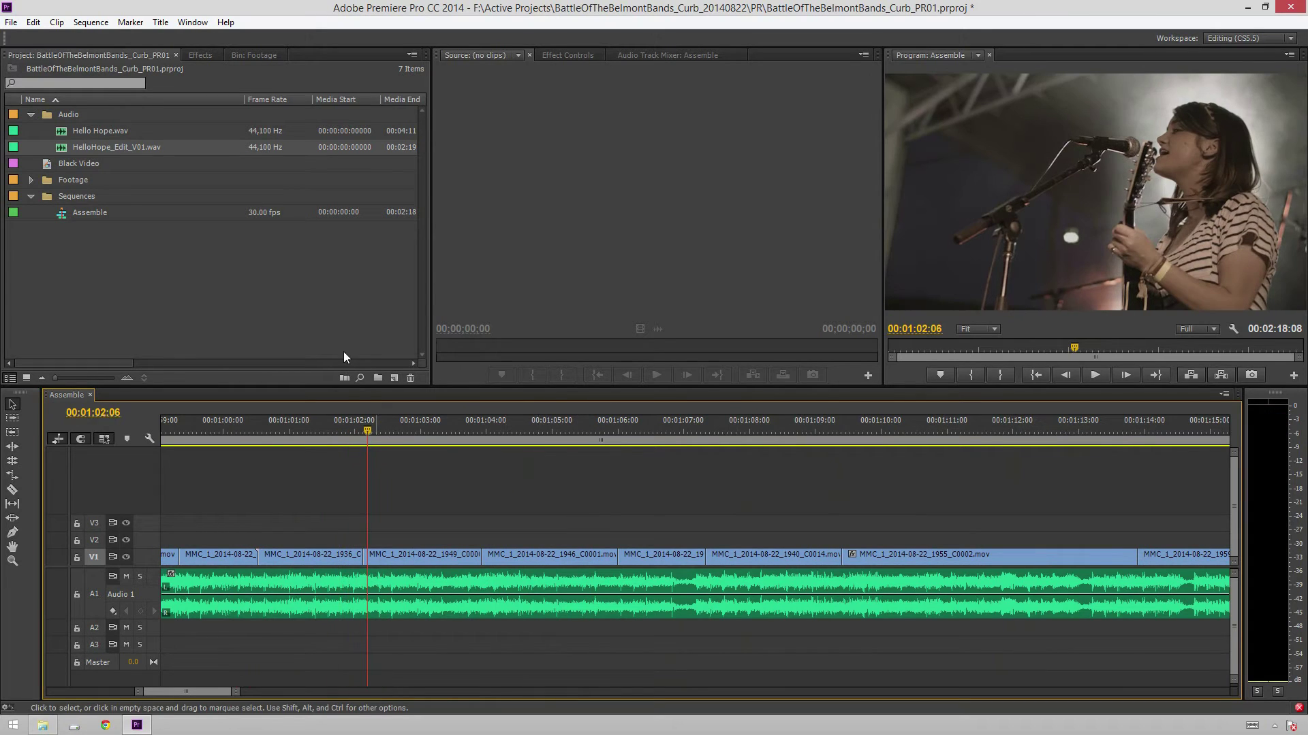
- Look up the shortcuts of the Extend Edit To Playhead commands by searching the keyboard shortcuts for "exte"
{"action": "left_click", "coordinate": [33, 22]}
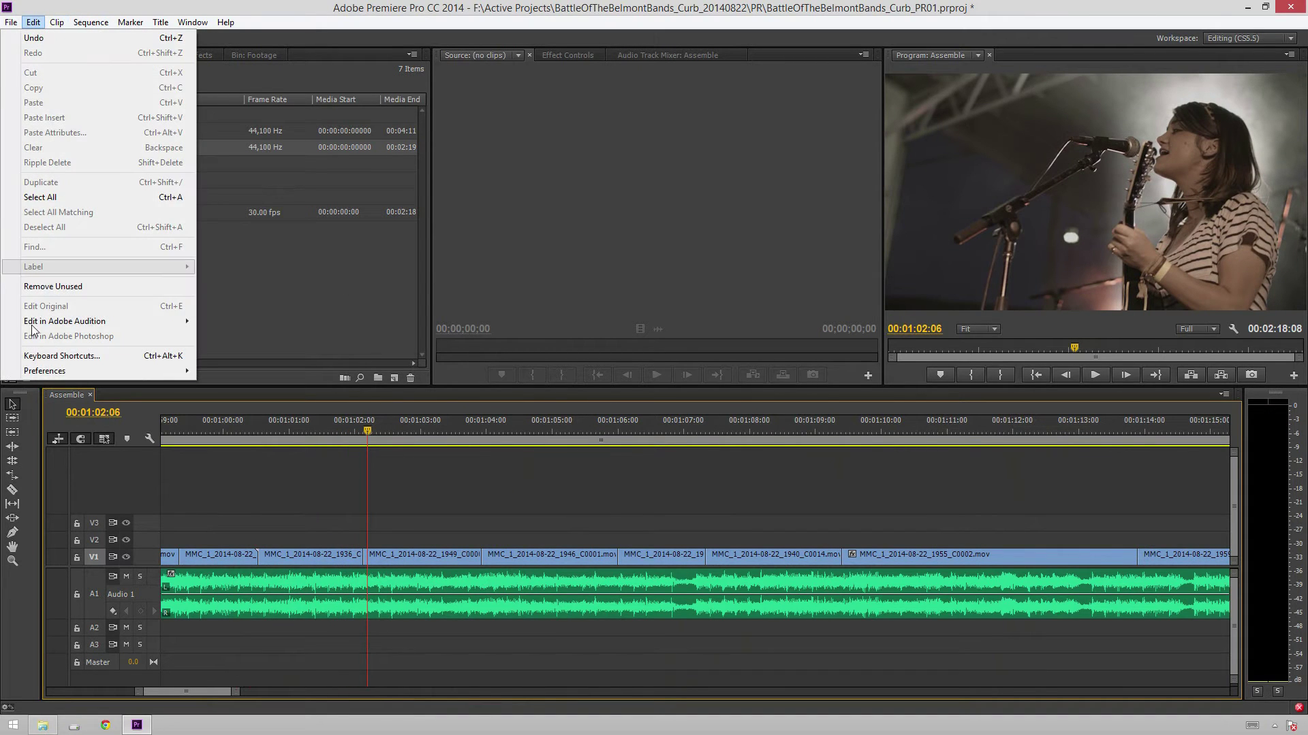
{"action": "left_click", "coordinate": [89, 353]}
{"action": "type", "text": "exte"}
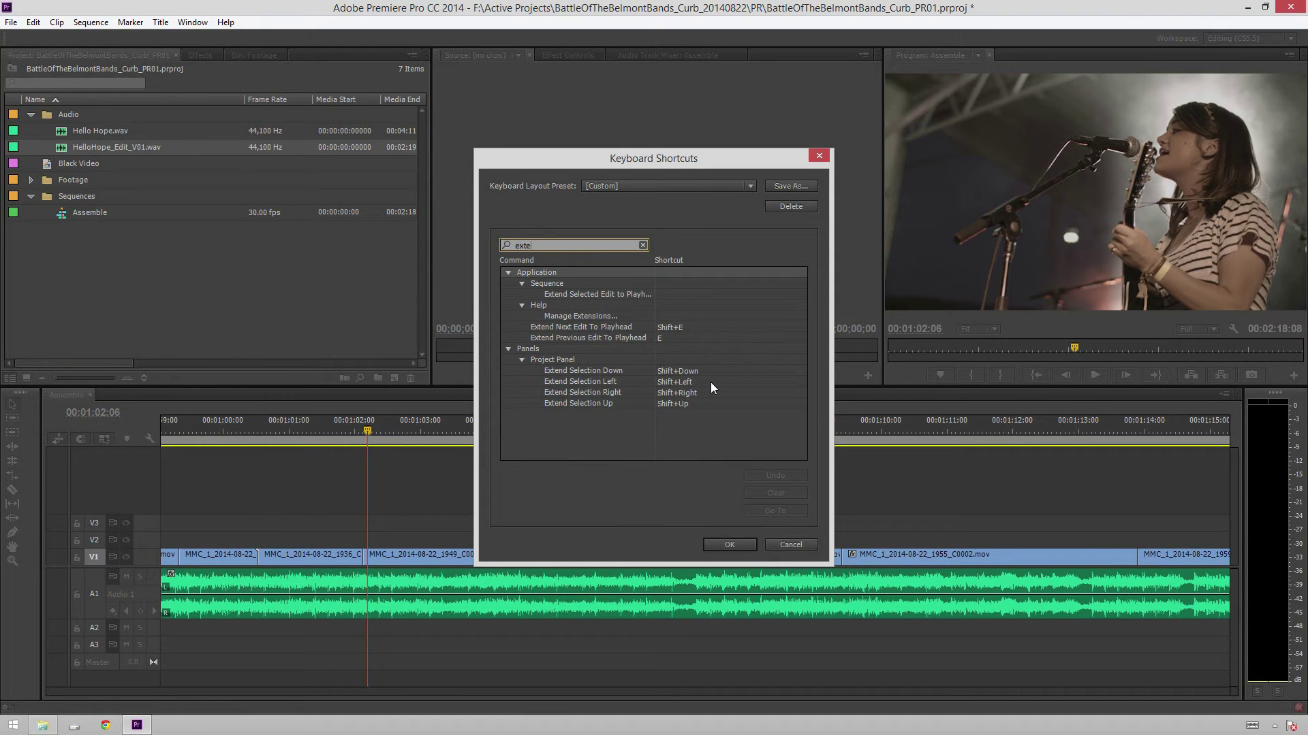
{"action": "left_click", "coordinate": [730, 543]}
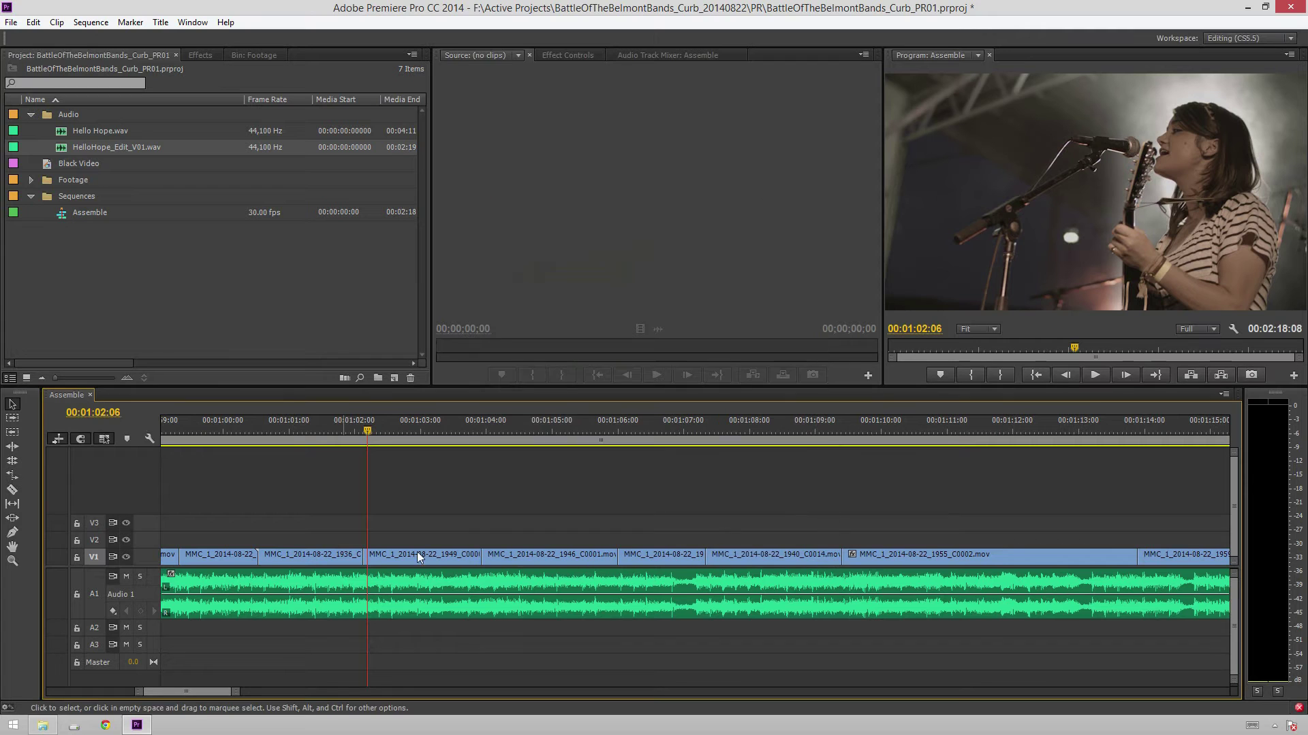
- Replay the passage around 00:01:04 and swap the two clips so MMC_1_2014-08-22_1946_C0001.mov precedes MMC_1_2014-08-22_1949_C0000.mov
{"action": "left_click", "coordinate": [340, 409]}
{"action": "key", "text": "space"}
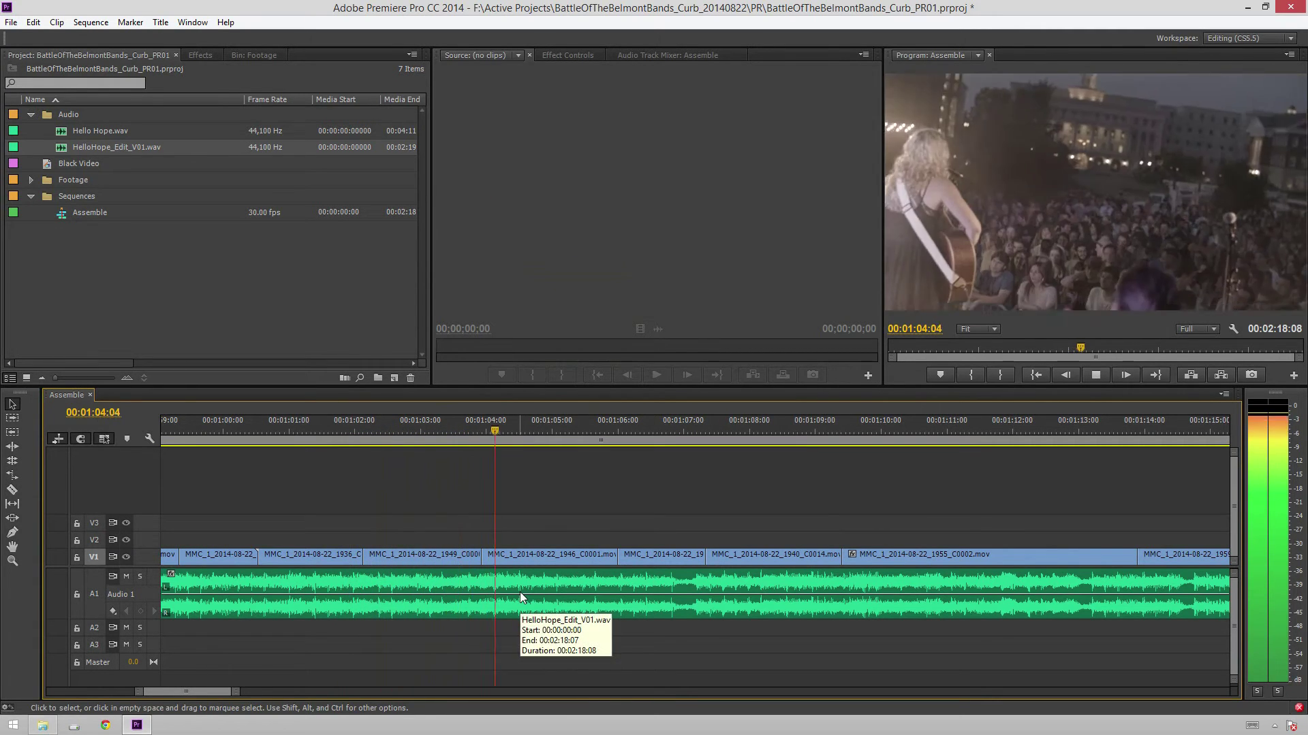
{"action": "key", "text": "space"}
{"action": "left_click_drag", "start_coordinate": [537, 419], "coordinate": [311, 430]}
{"action": "left_click_drag", "start_coordinate": [537, 554], "coordinate": [411, 553]}
{"action": "left_click", "coordinate": [455, 501]}
- Play the swapped clips and move the cut at the end of MMC_1_2014-08-22_1949_C0000.mov to about 00:01:06:07
{"action": "key", "text": "space"}
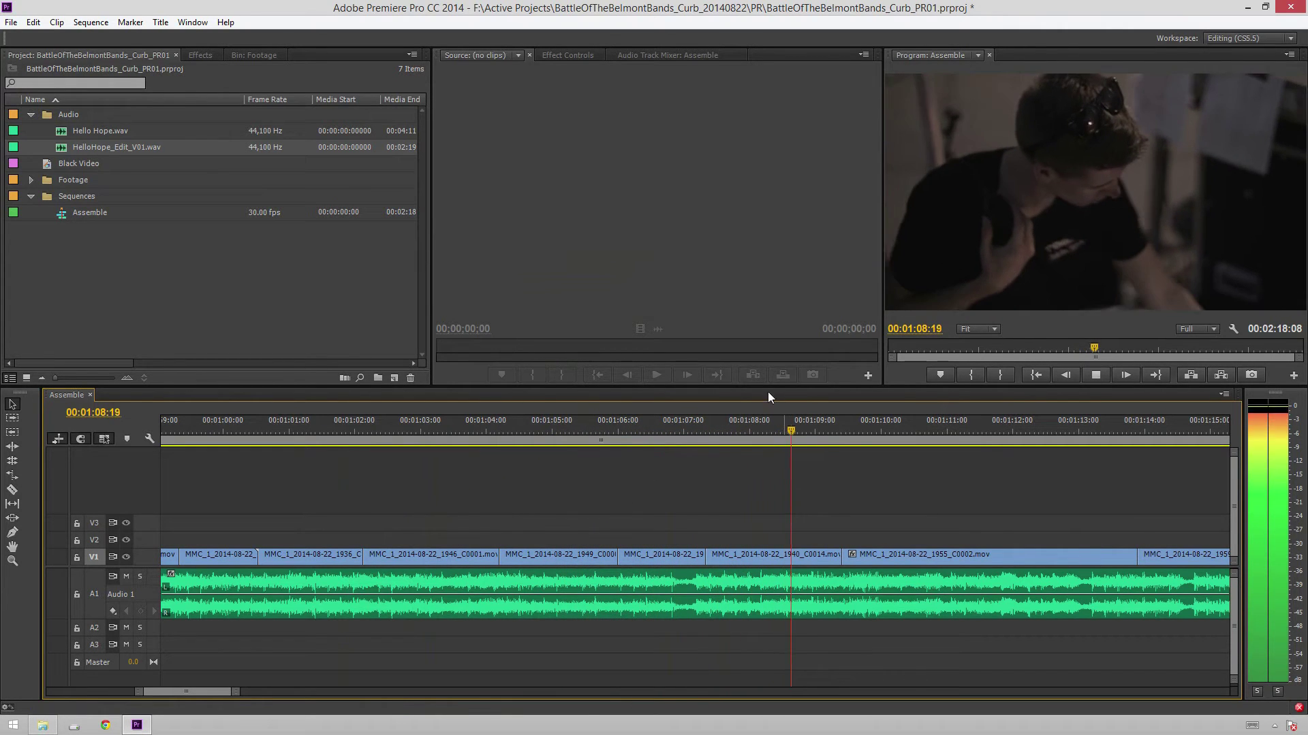
{"action": "left_click_drag", "start_coordinate": [730, 418], "coordinate": [581, 429]}
{"action": "key", "text": "space"}
{"action": "key", "text": "shift+q"}
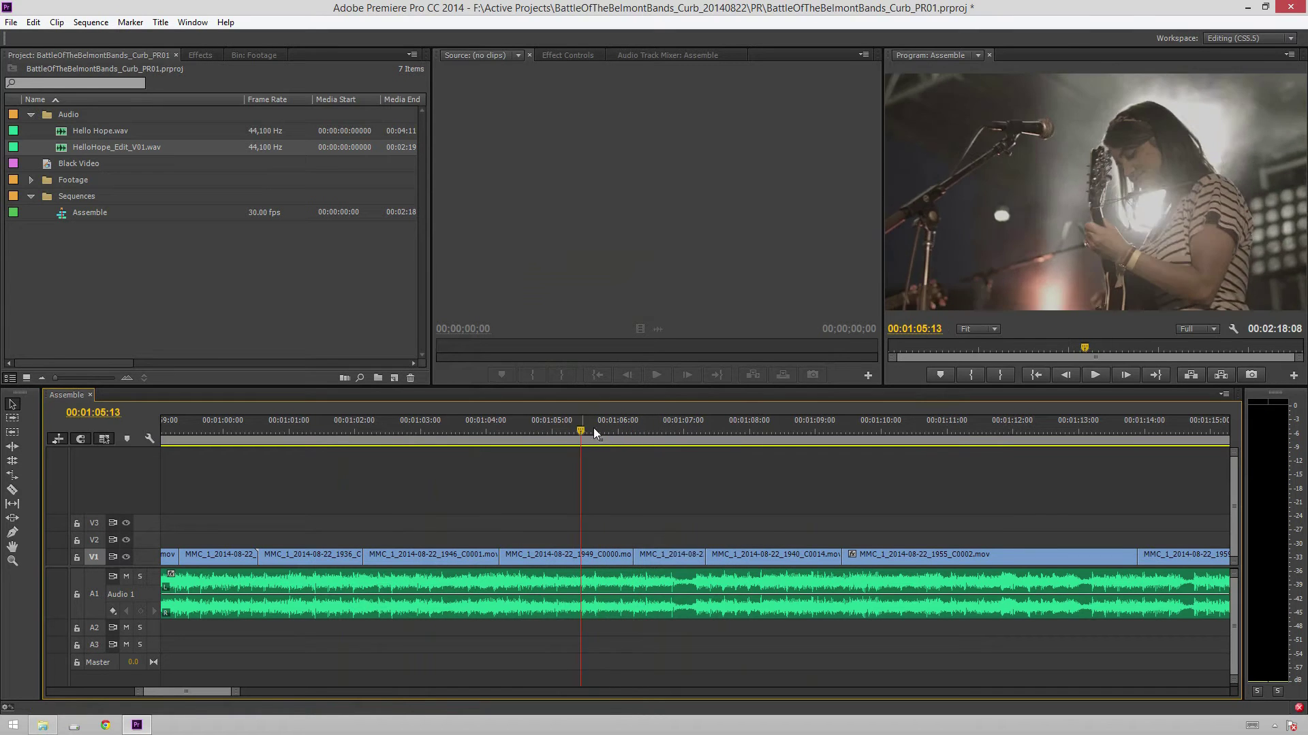
- Play on from 00:01:05:13 and move the cut before MMC_1_2014-08-22_1940_C0014.mov to about 00:01:07:06
{"action": "key", "text": "space"}
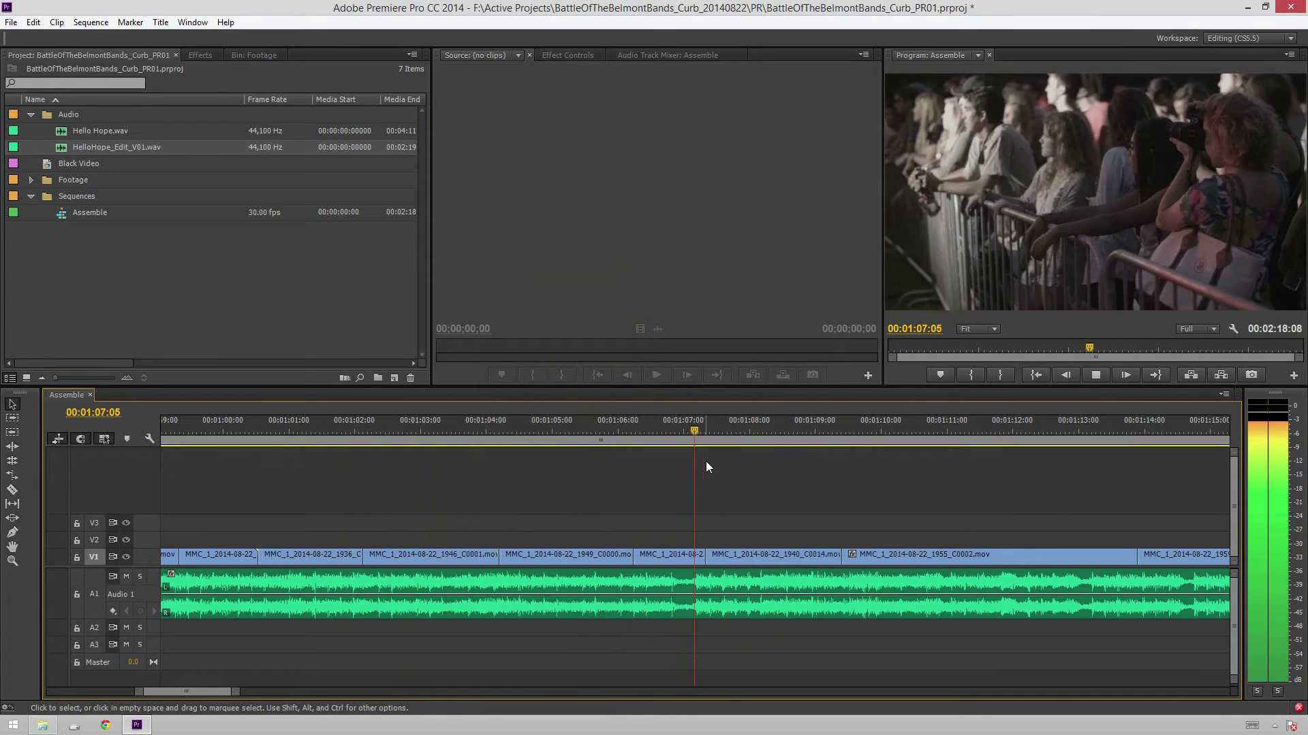
{"action": "key", "text": "space"}
{"action": "left_click", "coordinate": [698, 431]}
{"action": "key", "text": "shift+w"}
- Play the sequence from about 00:01:03 to 00:01:22 to check the cuts against the music
{"action": "left_click_drag", "start_coordinate": [700, 437], "coordinate": [417, 427]}
{"action": "key", "text": "space"}
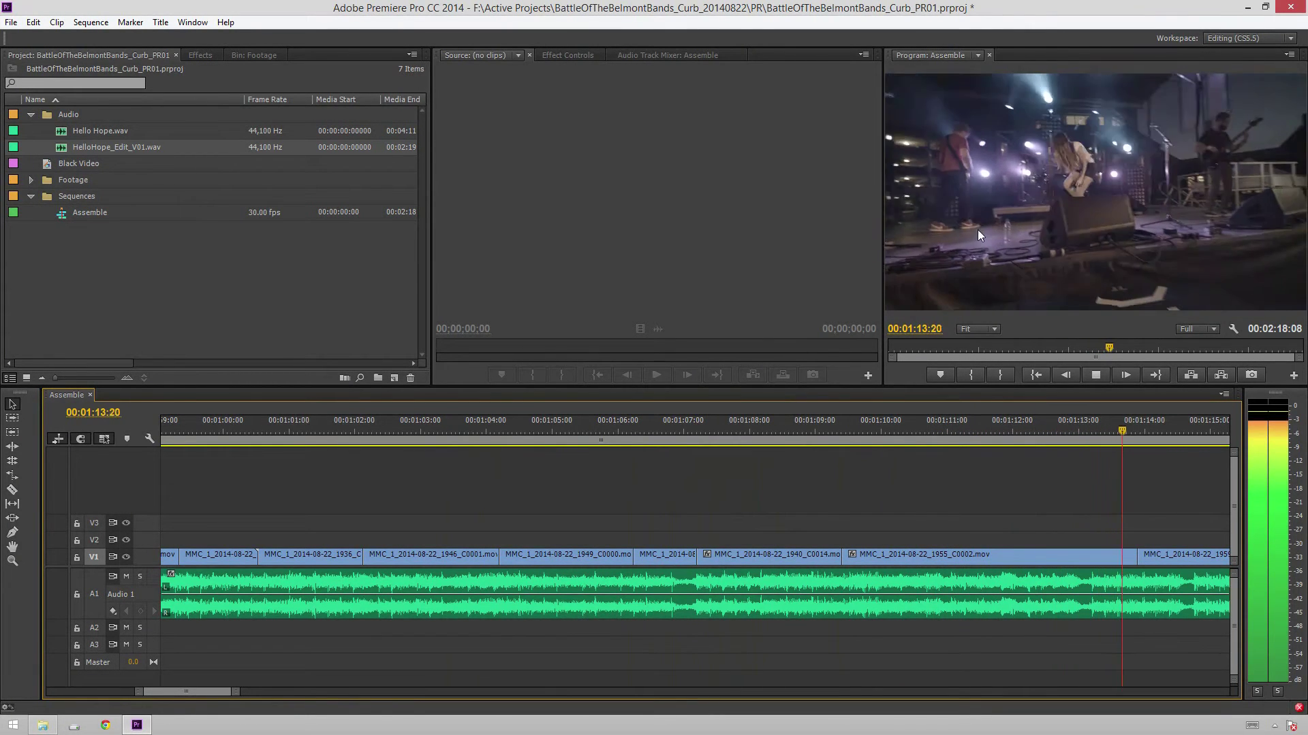
{"action": "key", "text": "space"}
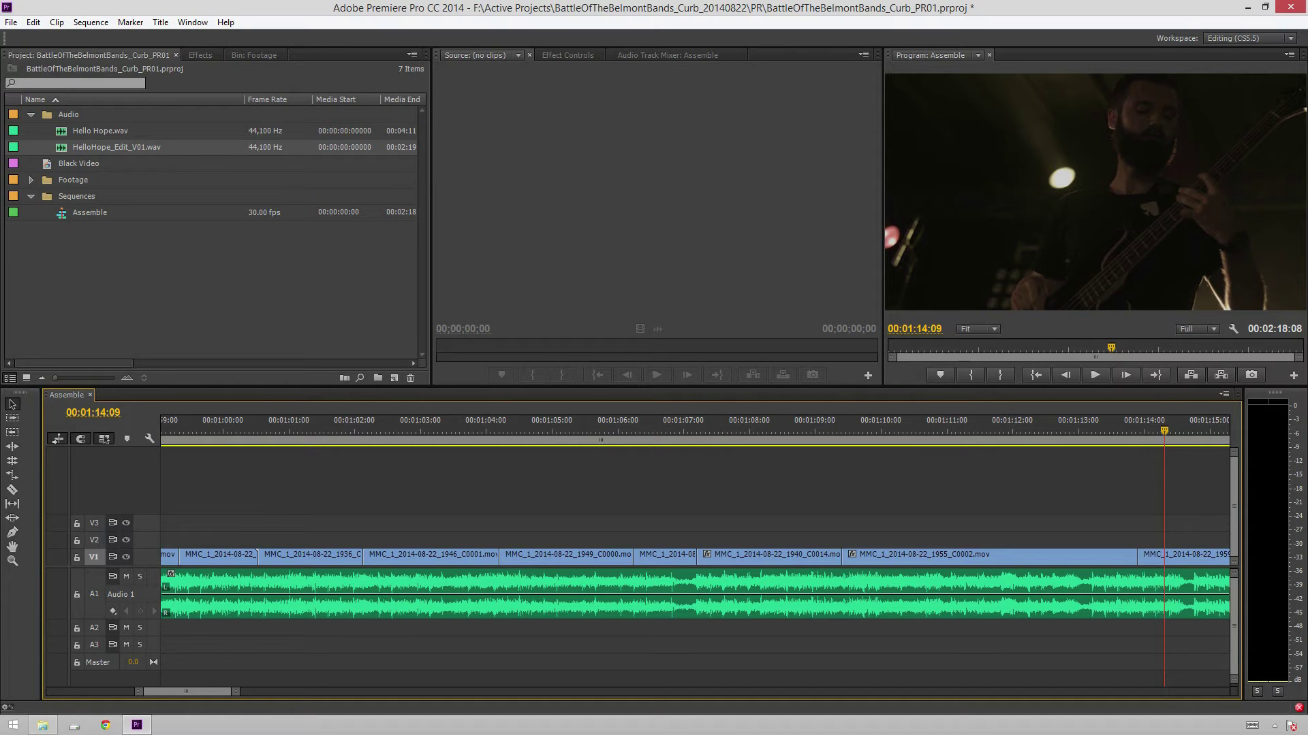
{"action": "key", "text": "space"}
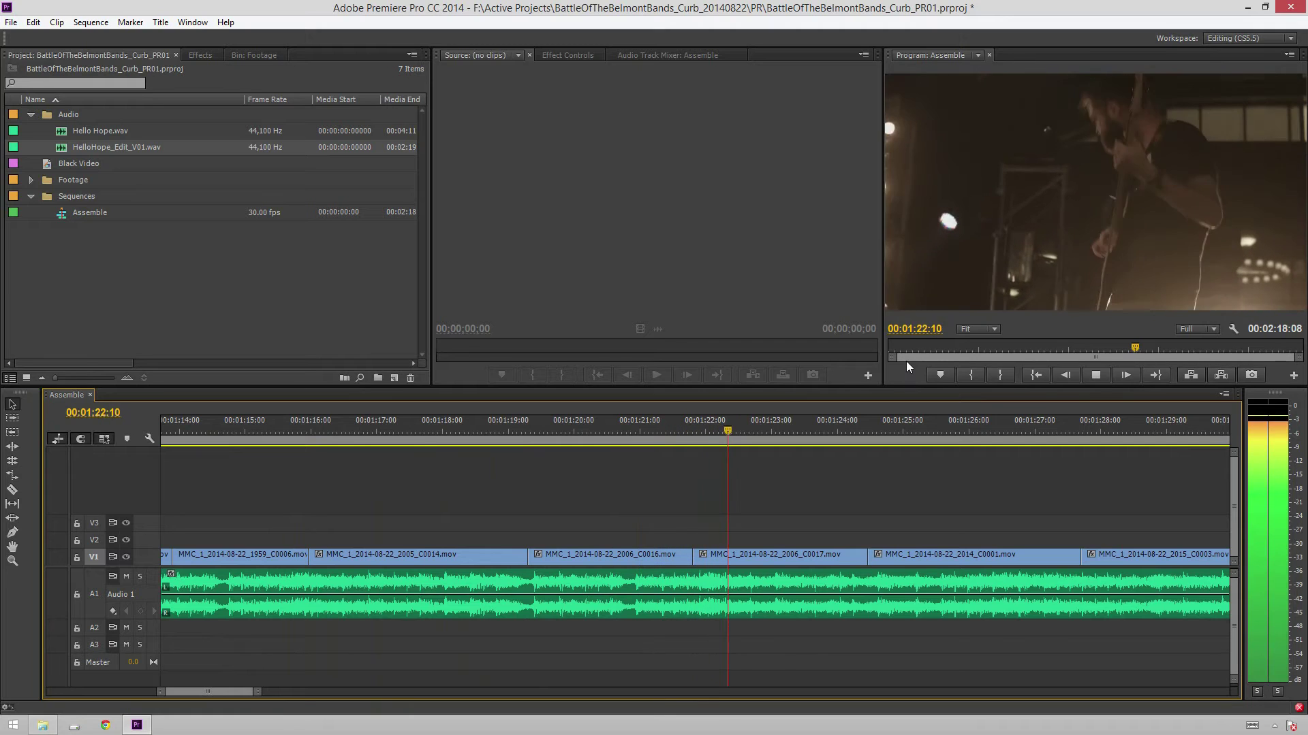
{"action": "key", "text": "space"}
- Play on past MMC_1_2014-08-22_2006_C0017.mov and slip the footage inside MMC_1_2014-08-22_2014_C0001.mov slightly, keeping its cuts in place
{"action": "left_click", "coordinate": [732, 554]}
{"action": "key", "text": "space"}
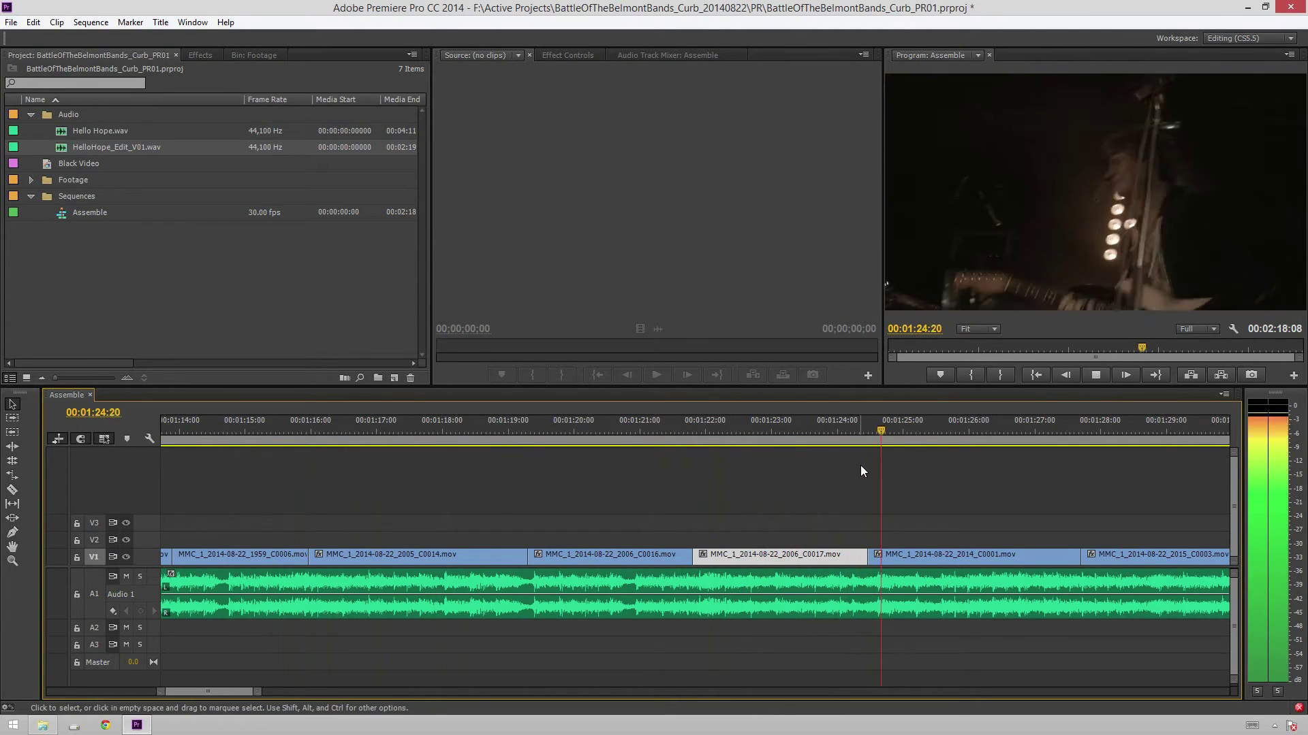
{"action": "key", "text": "space"}
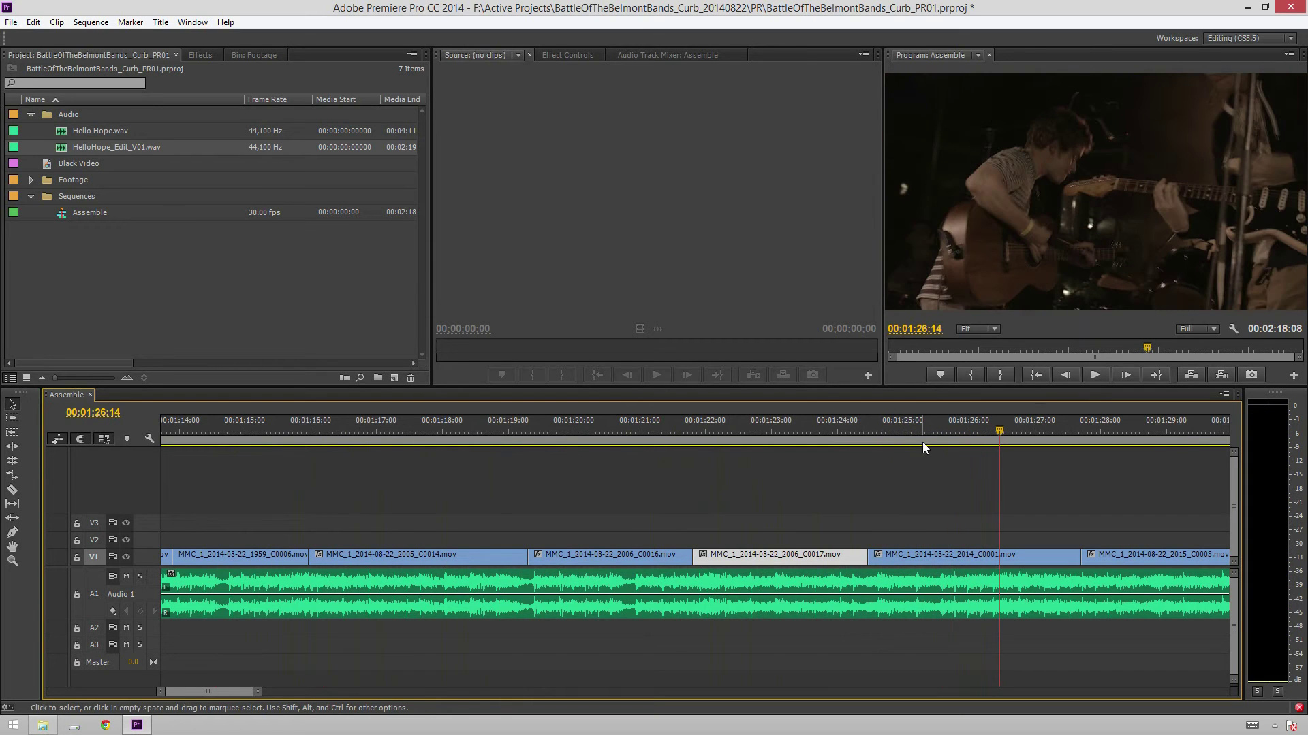
{"action": "left_click_drag", "start_coordinate": [944, 434], "coordinate": [892, 414]}
{"action": "key", "text": "space"}
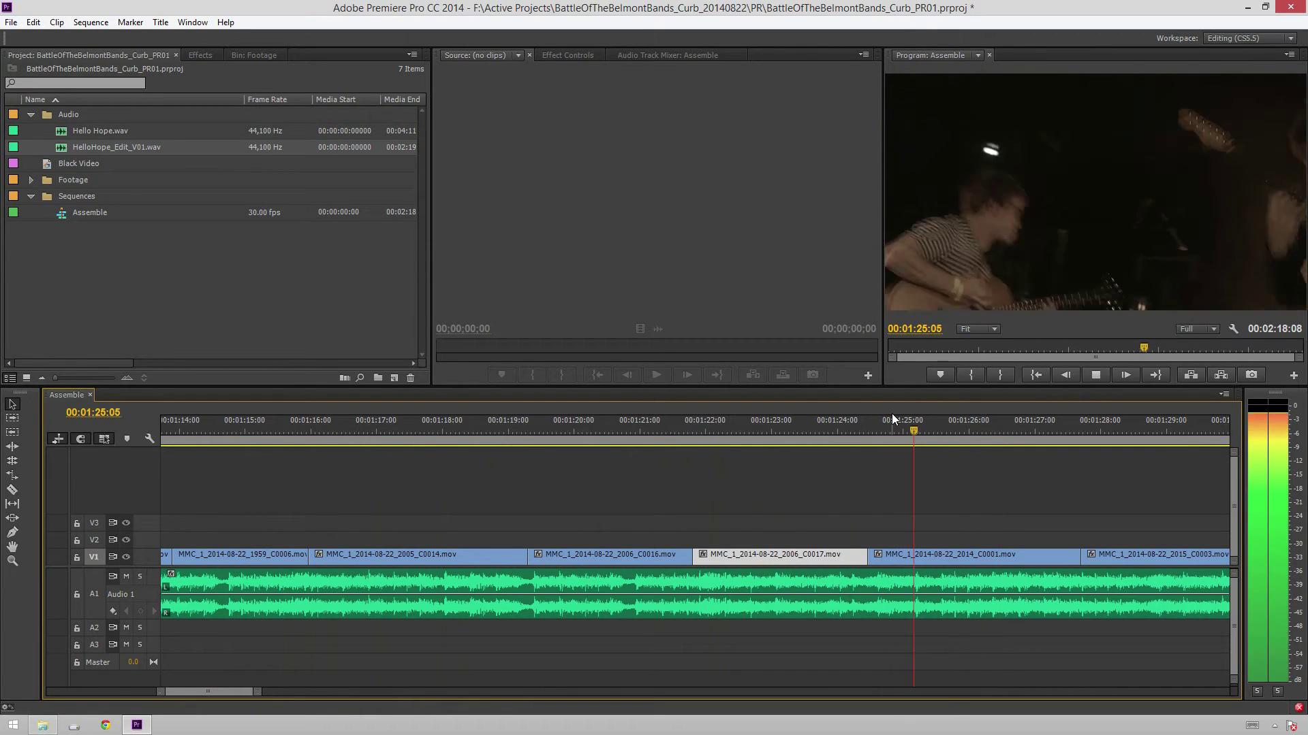
{"action": "key", "text": "space"}
{"action": "key", "text": "y"}
{"action": "left_click_drag", "start_coordinate": [924, 552], "coordinate": [920, 552]}
{"action": "key", "text": "v"}
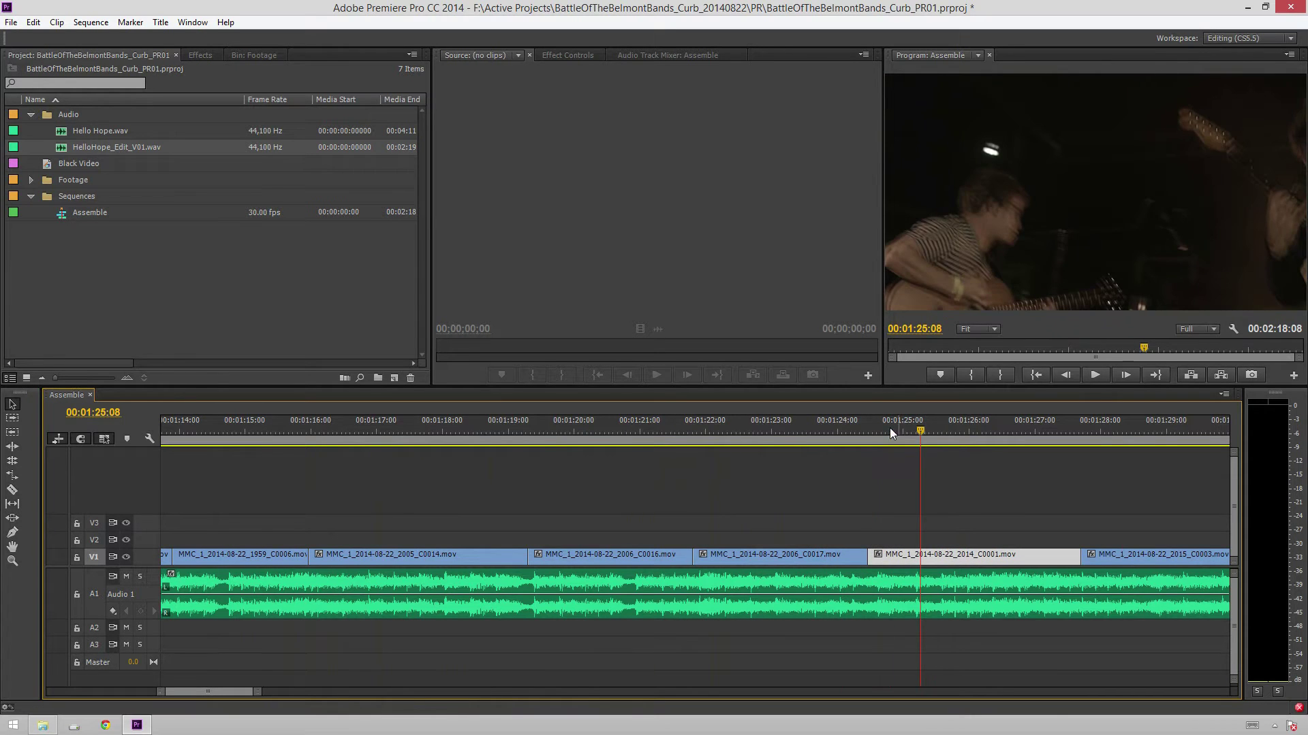
- Replay the slipped clip and move the cut before MMC_1_2014-08-22_2015_C0003.mov to 00:01:27:29
{"action": "left_click", "coordinate": [867, 414]}
{"action": "key", "text": "space"}
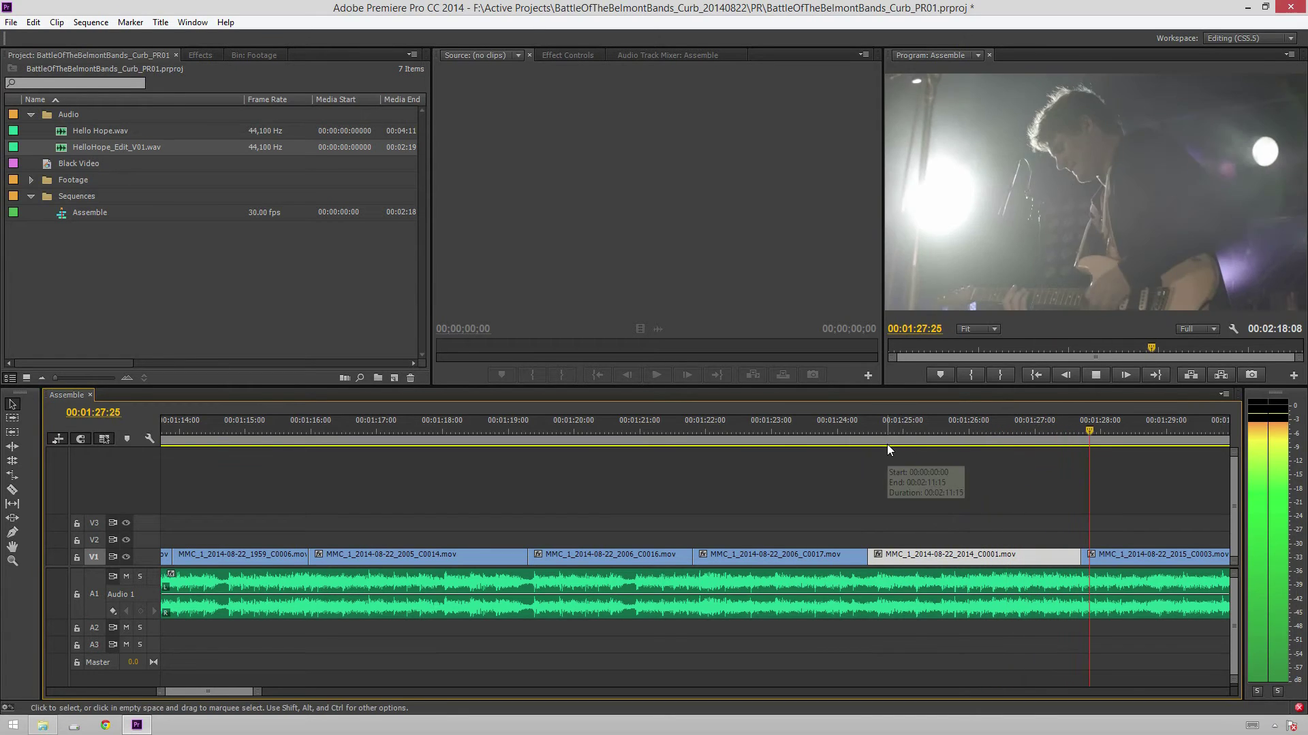
{"action": "key", "text": "space"}
{"action": "left_click_drag", "start_coordinate": [1115, 433], "coordinate": [1098, 432]}
{"action": "key", "text": "e"}
{"action": "key", "text": "space"}
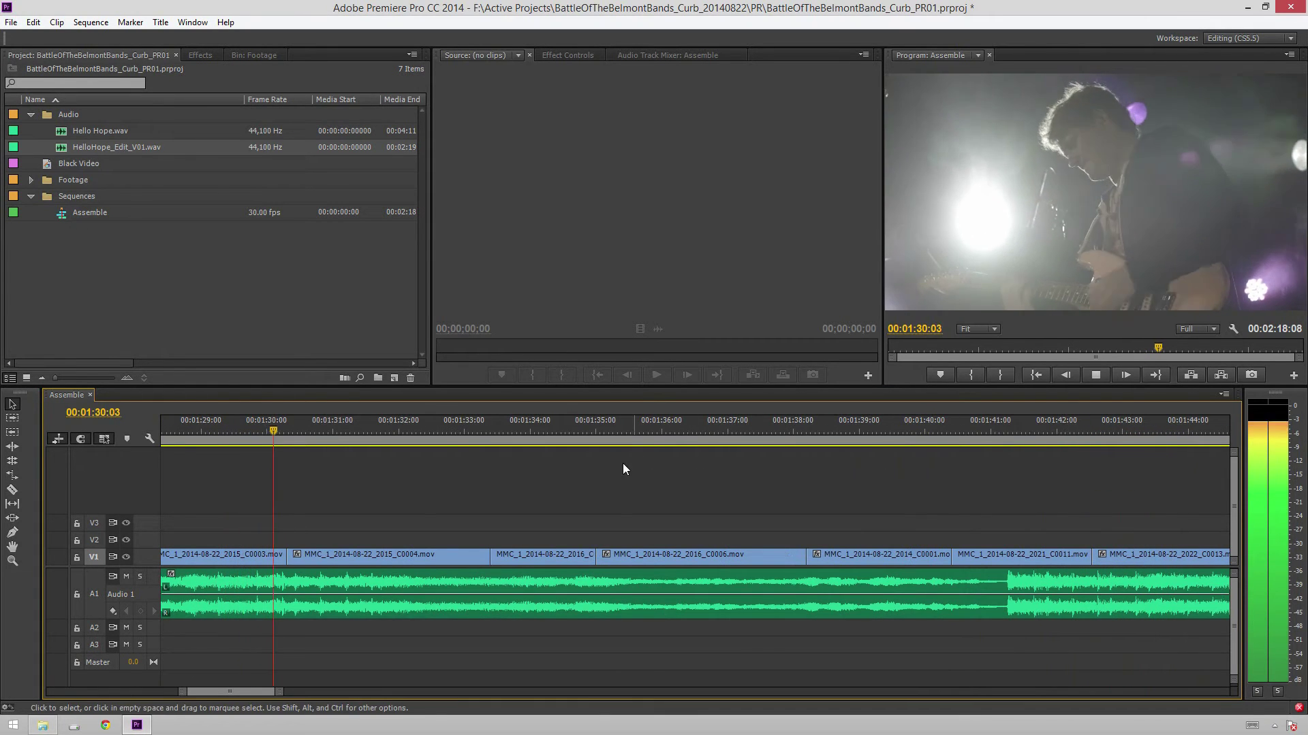
- Swap the two clips after 00:01:27:29 so MMC_1_2014-08-22_2015_C0004.mov comes before MMC_1_2014-08-22_2015_C0003.mov
{"action": "key", "text": "space"}
{"action": "key", "text": "minus"}
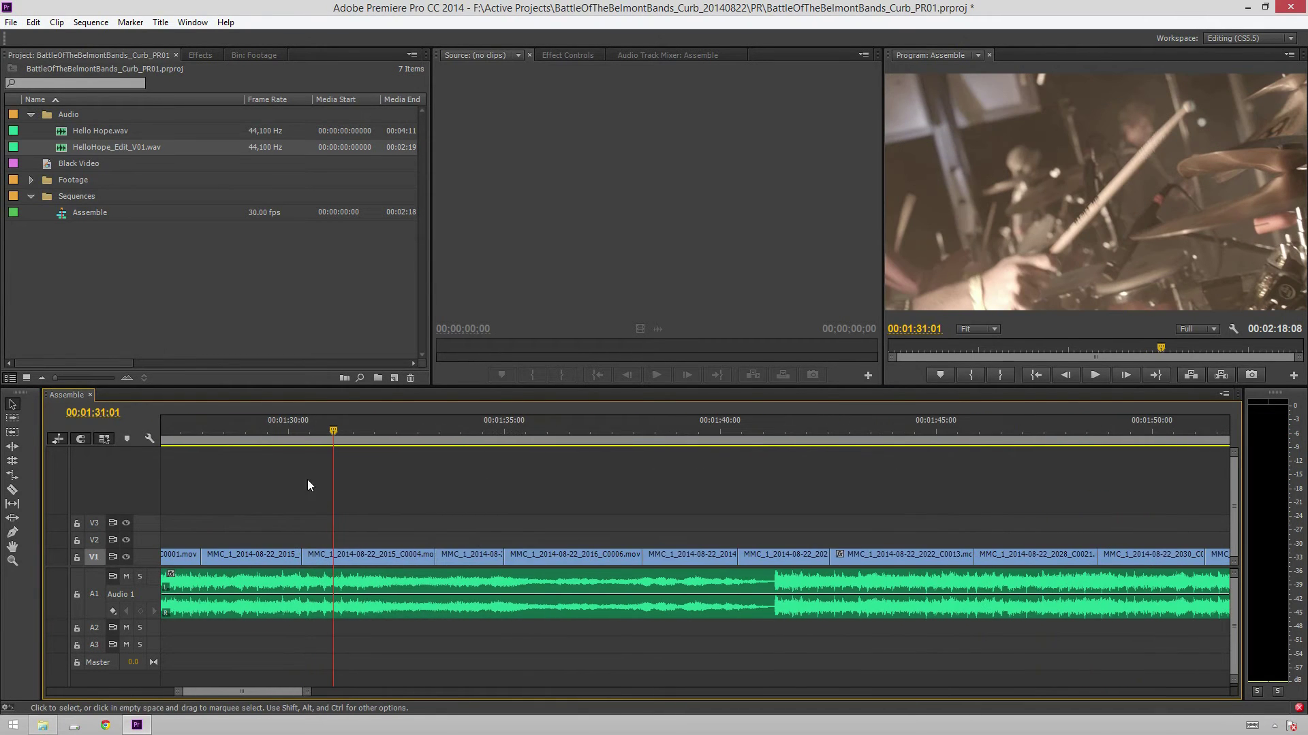
{"action": "double_click", "coordinate": [378, 556]}
{"action": "left_click_drag", "start_coordinate": [359, 568], "coordinate": [260, 568]}
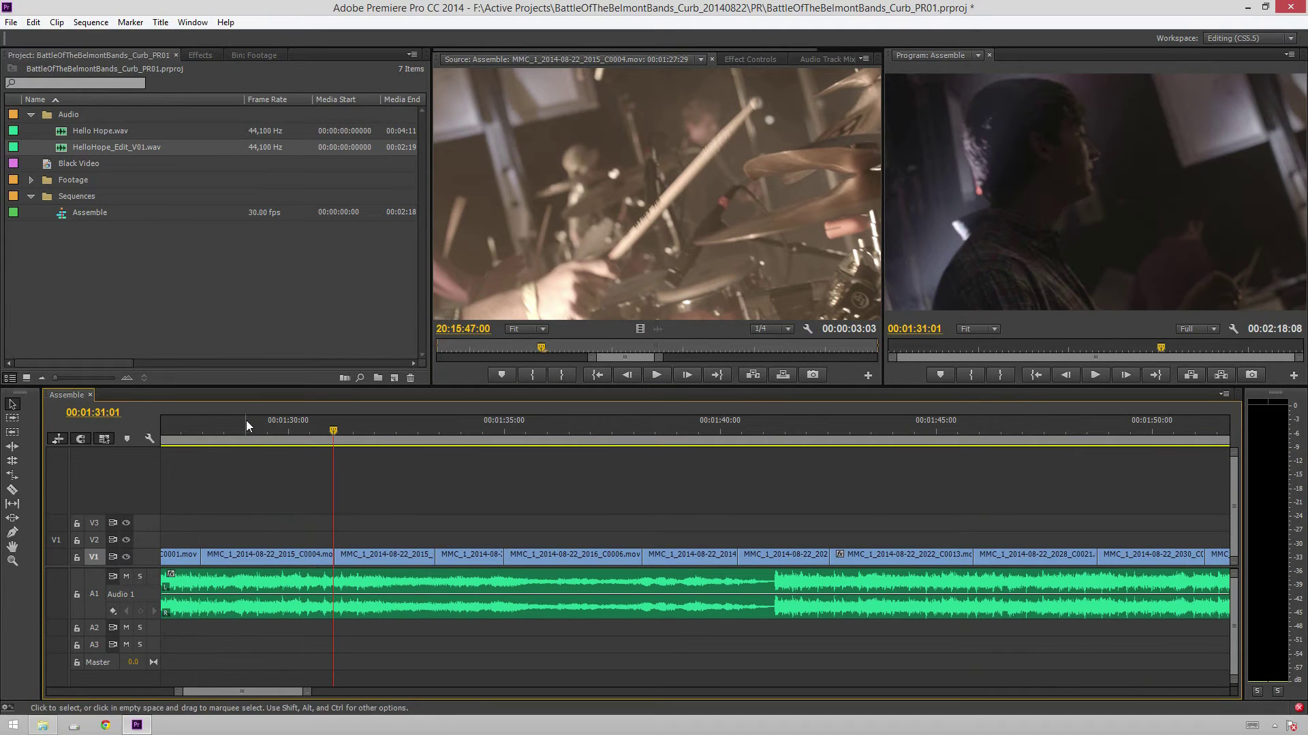
- Play the sequence from 00:01:26:08 to 00:01:42:15 to check the swapped clips and the following cuts
{"action": "scroll", "coordinate": [217, 473], "scroll_direction": "up", "scroll_amount": 6}
{"action": "left_click", "coordinate": [371, 413]}
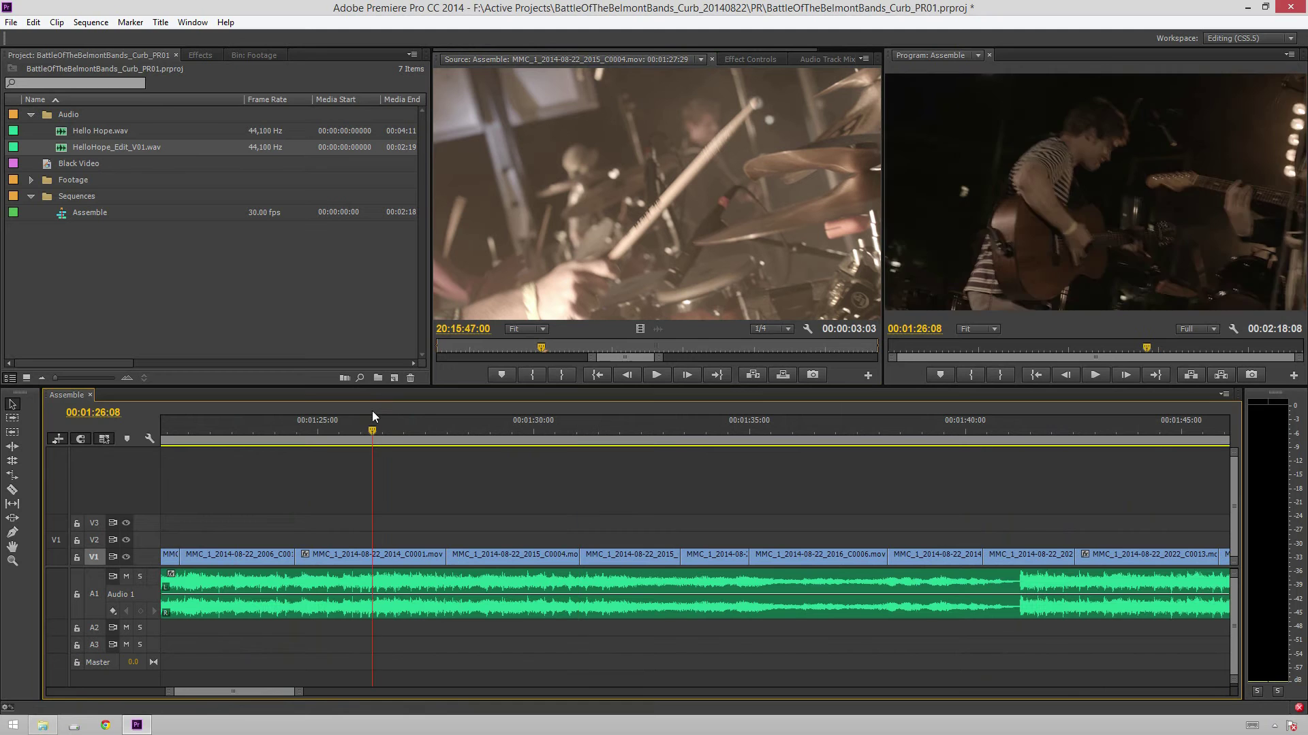
{"action": "key", "text": "space"}
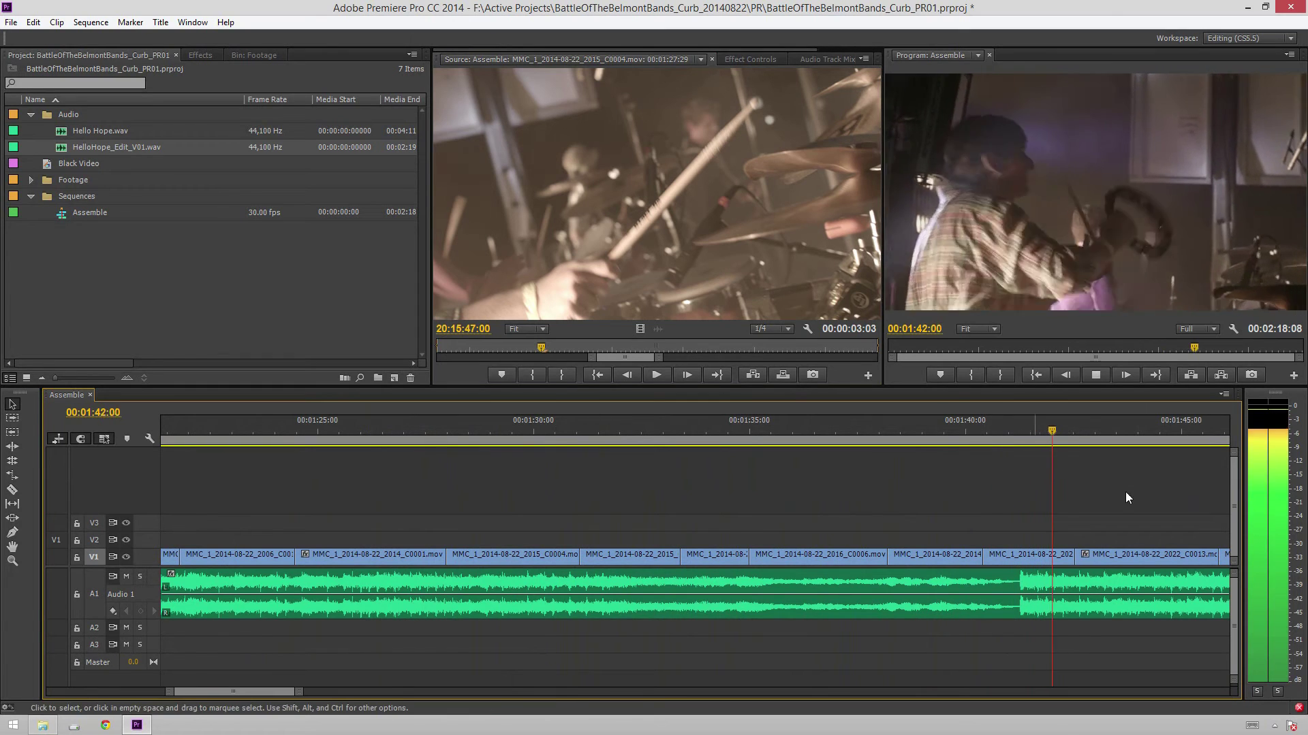
{"action": "key", "text": "space"}
- Swap MMC_1_2014-08-22_2021_C0011.mov with the 2014_C0001 clip before it, and replay from about 00:01:36
{"action": "left_click", "coordinate": [1007, 562]}
{"action": "left_click_drag", "start_coordinate": [1007, 561], "coordinate": [913, 561]}
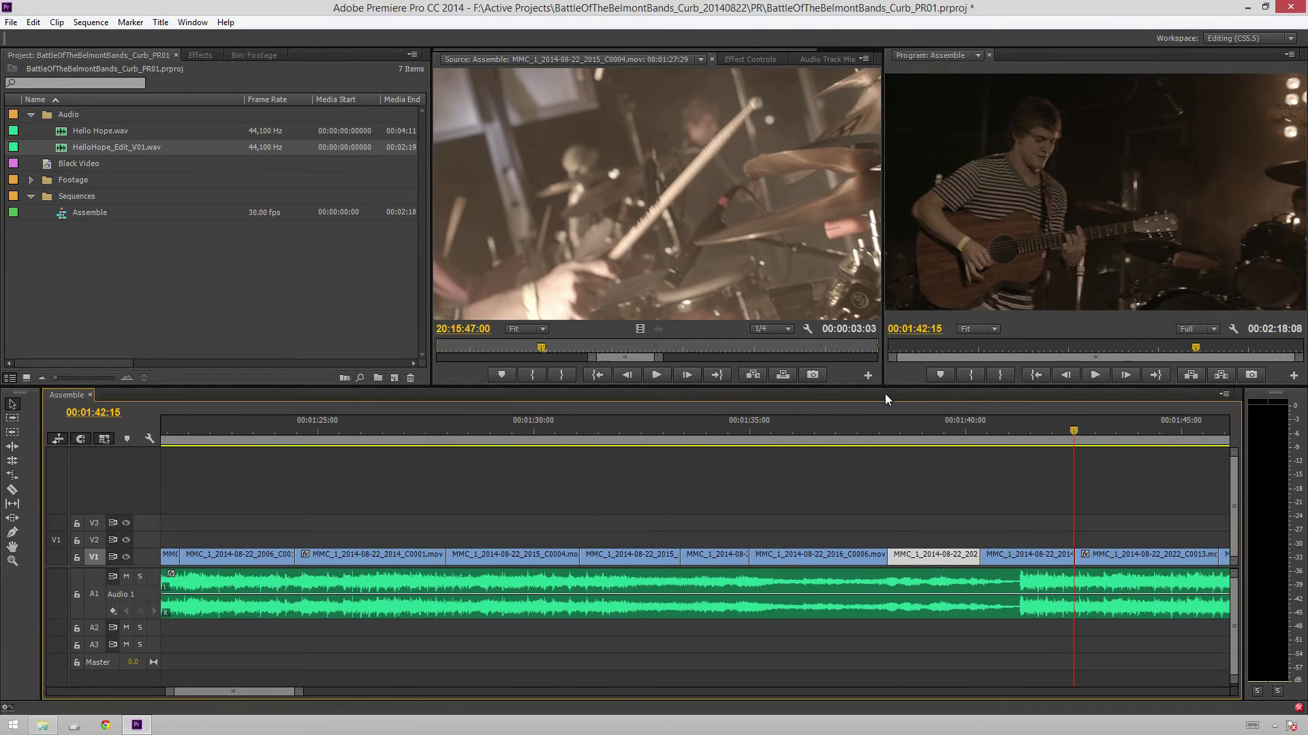
{"action": "left_click", "coordinate": [784, 426]}
{"action": "key", "text": "space"}
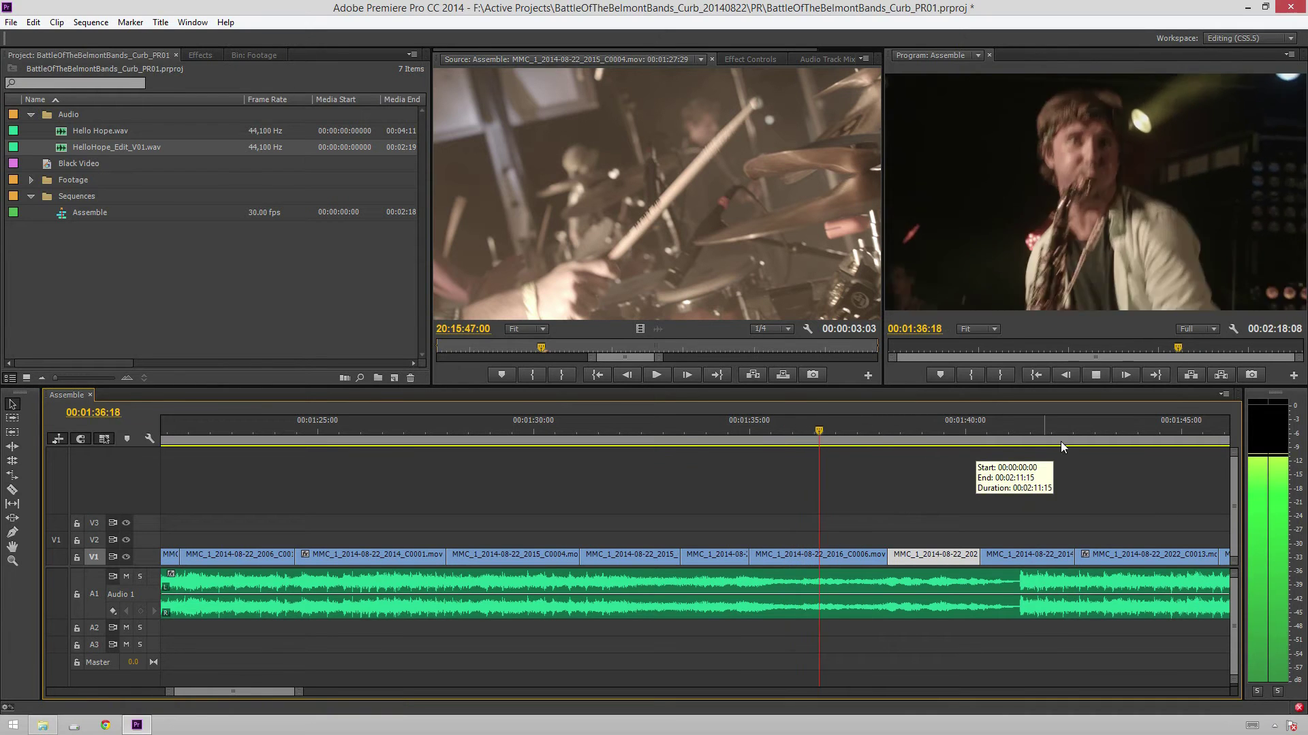
{"action": "key", "text": "space"}
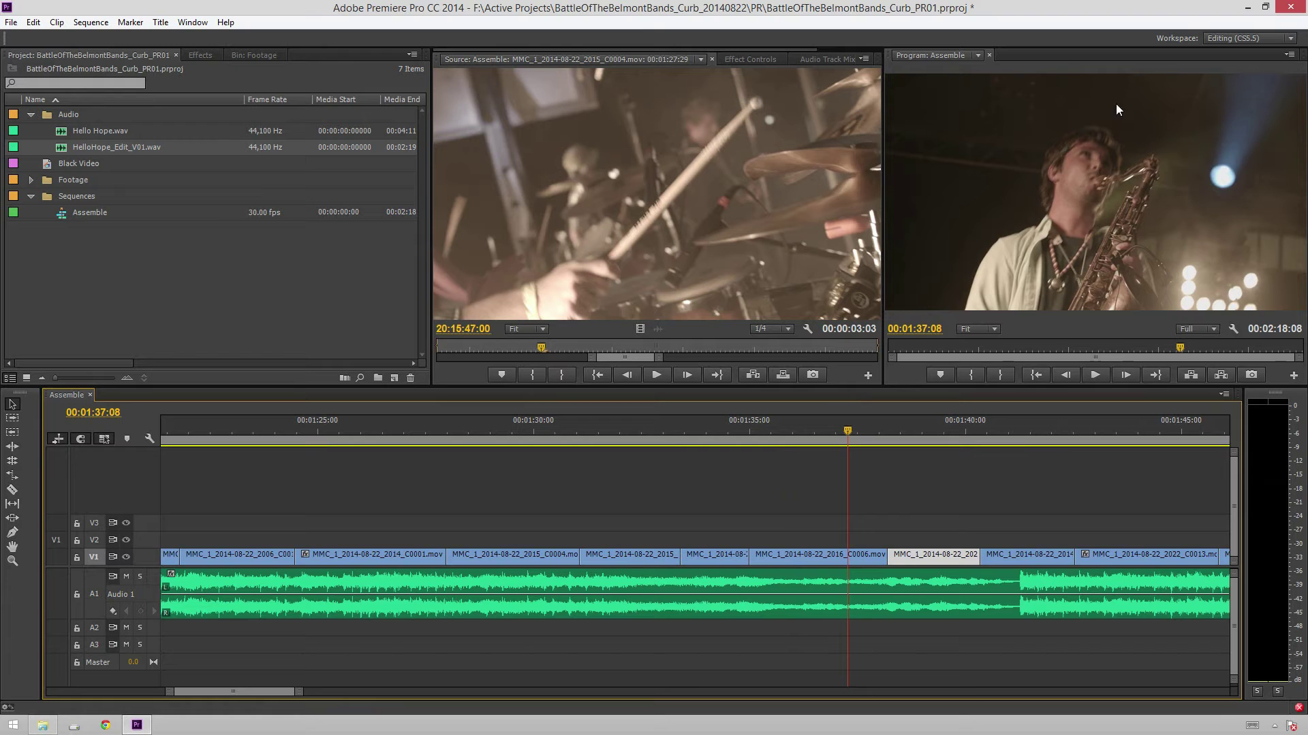
{"action": "key", "text": "space"}
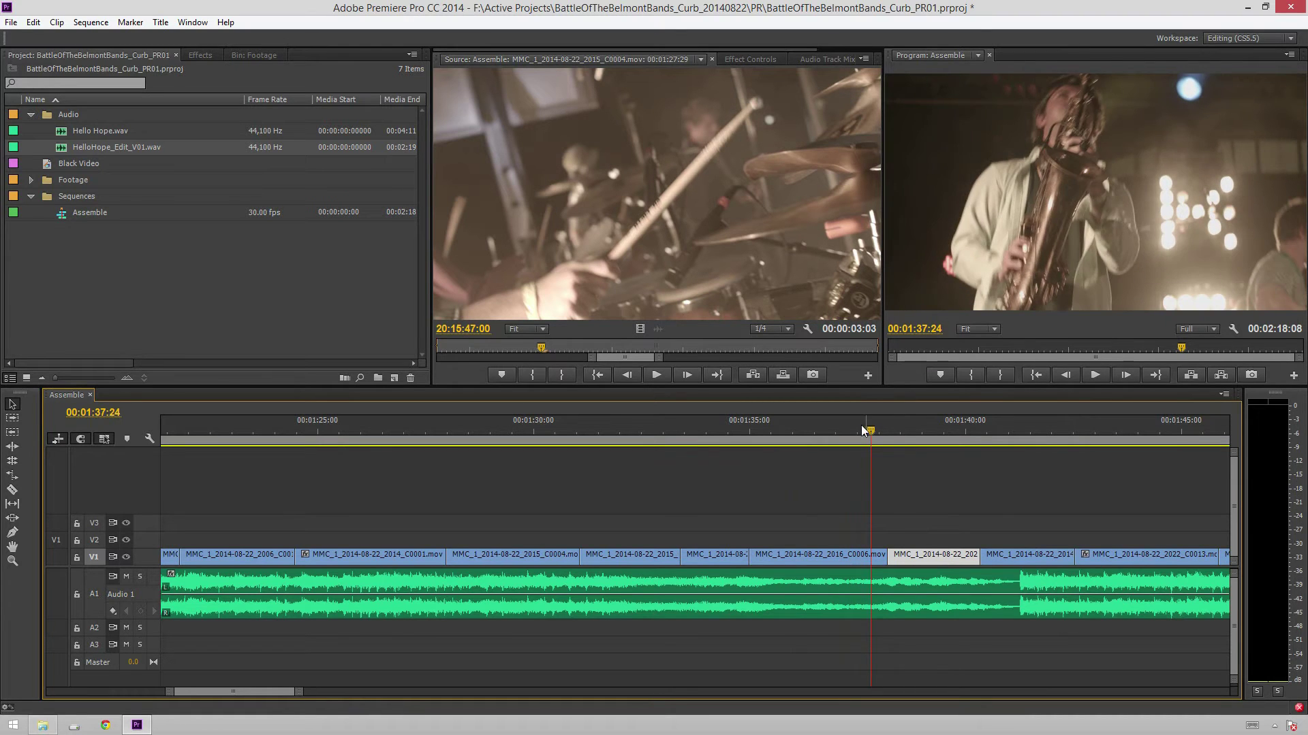
- Apply Magic Bullet MisFire effects, including MisFire Flicker, to MMC_1_2014-08-22_2016_C0006.mov with the playhead at 00:01:37:00
{"action": "left_click", "coordinate": [835, 427]}
{"action": "left_click", "coordinate": [222, 54]}
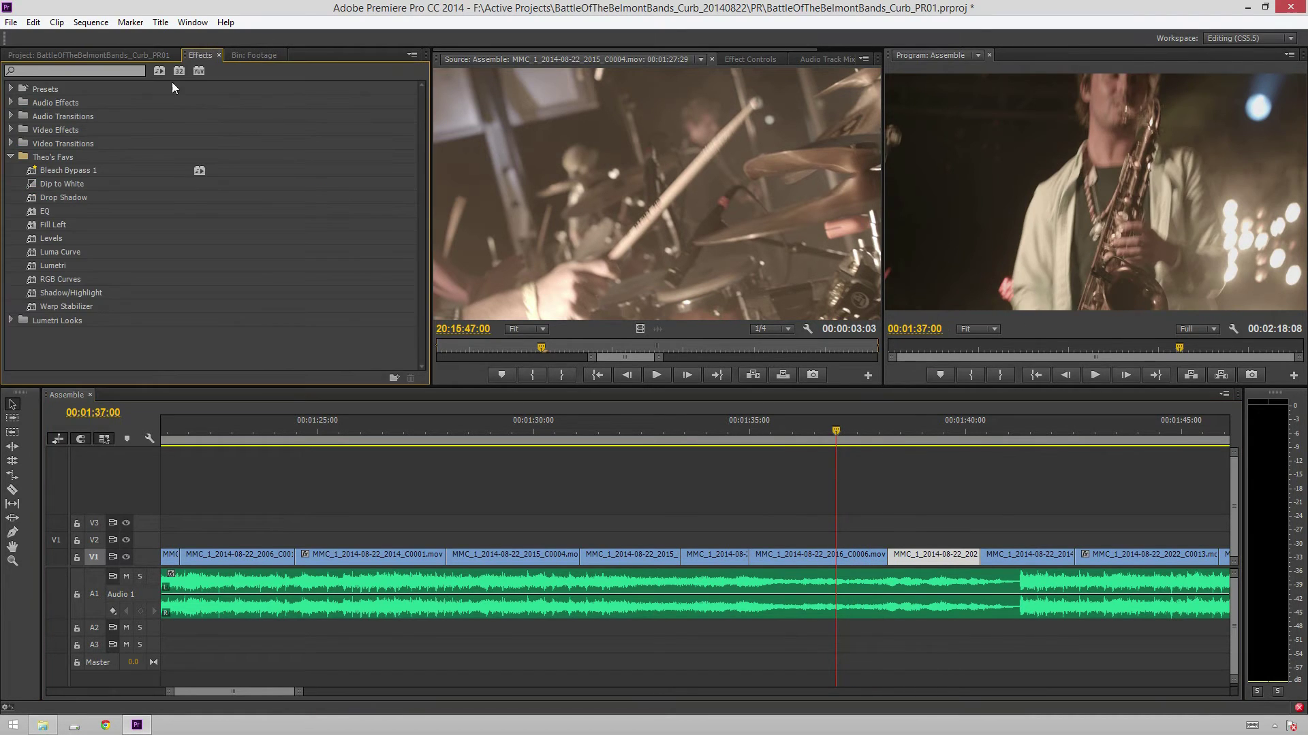
{"action": "left_click", "coordinate": [10, 130]}
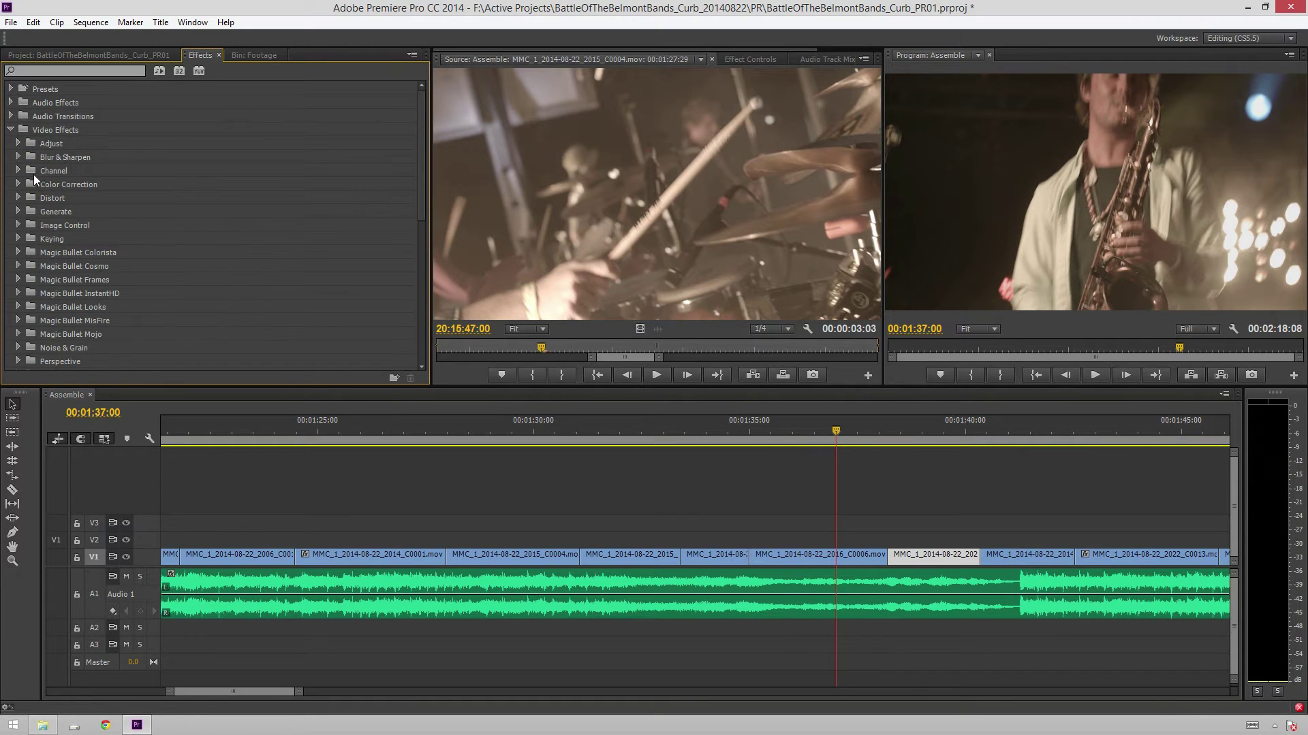
{"action": "left_click", "coordinate": [16, 308]}
{"action": "scroll", "coordinate": [132, 313], "scroll_direction": "down", "scroll_amount": 2}
{"action": "scroll", "coordinate": [91, 234], "scroll_direction": "down", "scroll_amount": 1}
{"action": "left_click_drag", "start_coordinate": [57, 268], "coordinate": [814, 557]}
{"action": "left_click", "coordinate": [79, 308]}
{"action": "left_click_drag", "start_coordinate": [71, 336], "coordinate": [827, 557]}
- Add the MisFire Post Contrast effect to MMC_1_2014-08-22_2016_C0006.mov
{"action": "scroll", "coordinate": [204, 293], "scroll_direction": "down", "scroll_amount": 3}
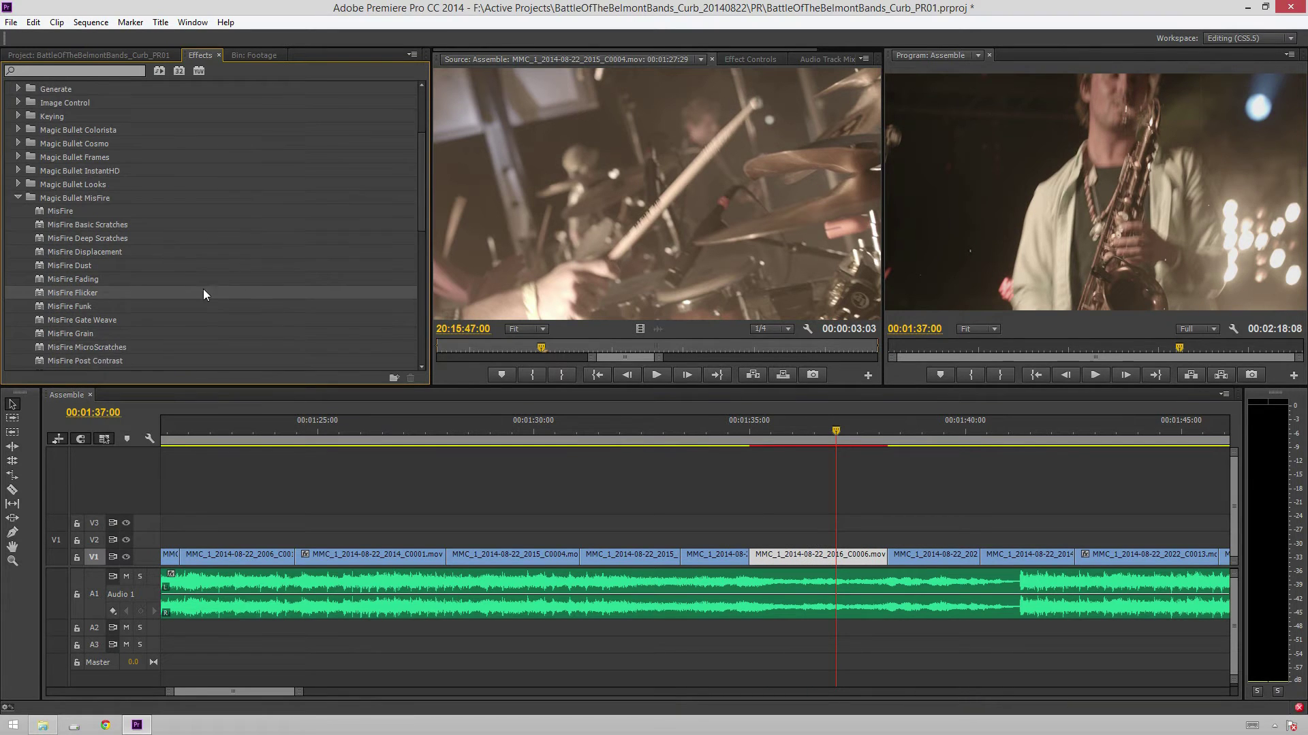
{"action": "scroll", "coordinate": [203, 294], "scroll_direction": "down", "scroll_amount": 2}
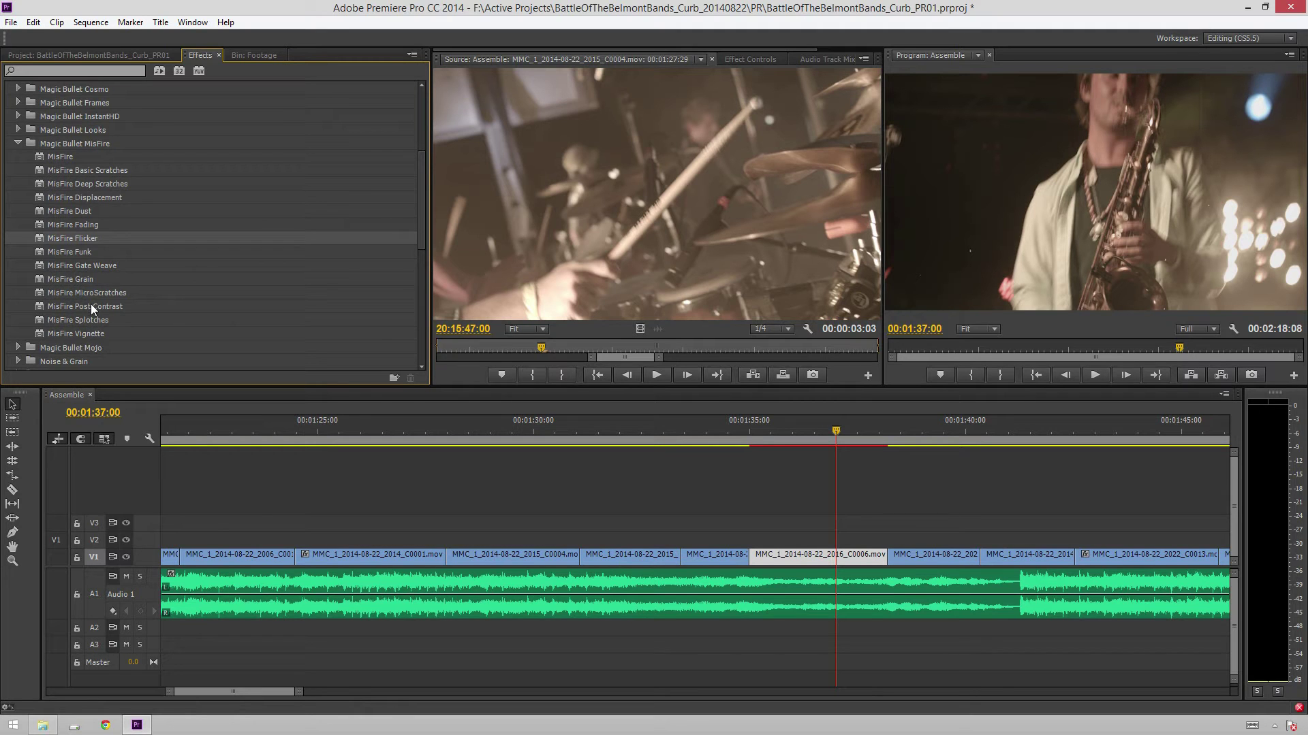
{"action": "left_click_drag", "start_coordinate": [88, 306], "coordinate": [817, 557]}
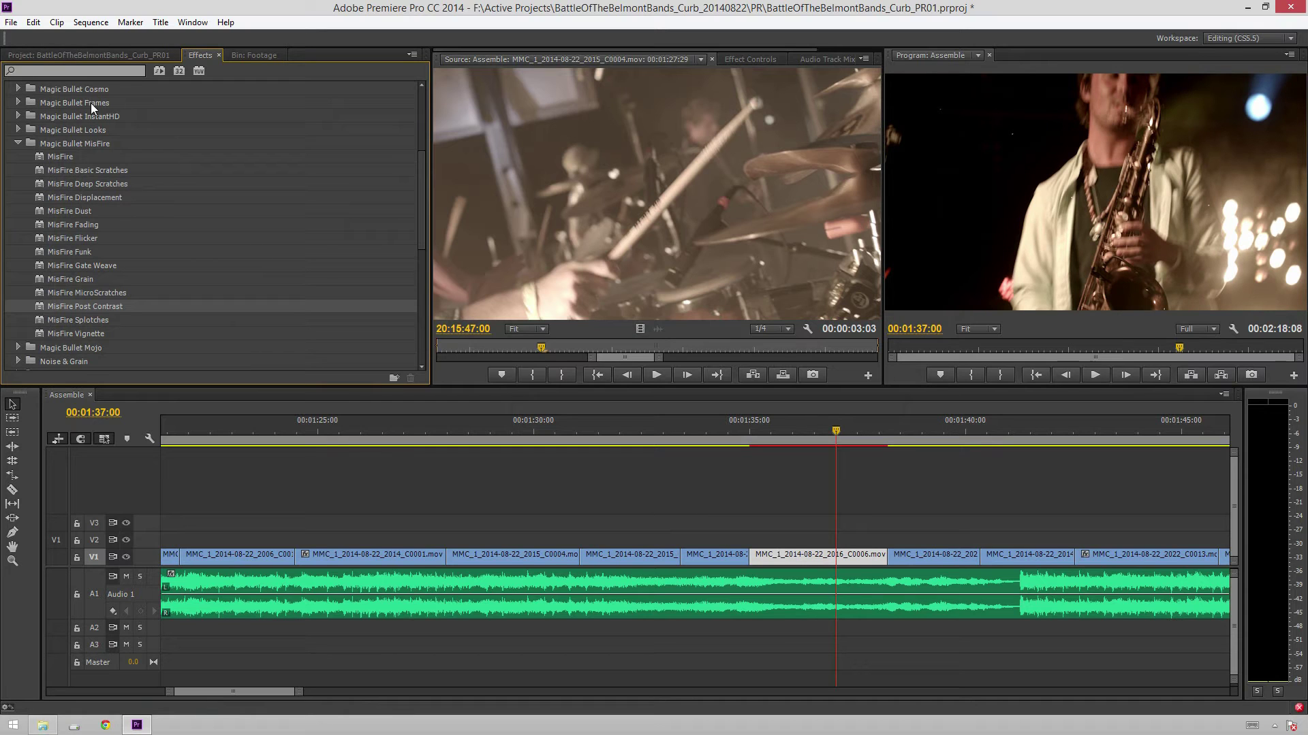
- Apply the Tint effect to MMC_1_2014-08-22_2016_C0006.mov and play the sequence across the clip to check the look
{"action": "left_click", "coordinate": [88, 72]}
{"action": "type", "text": "tint"}
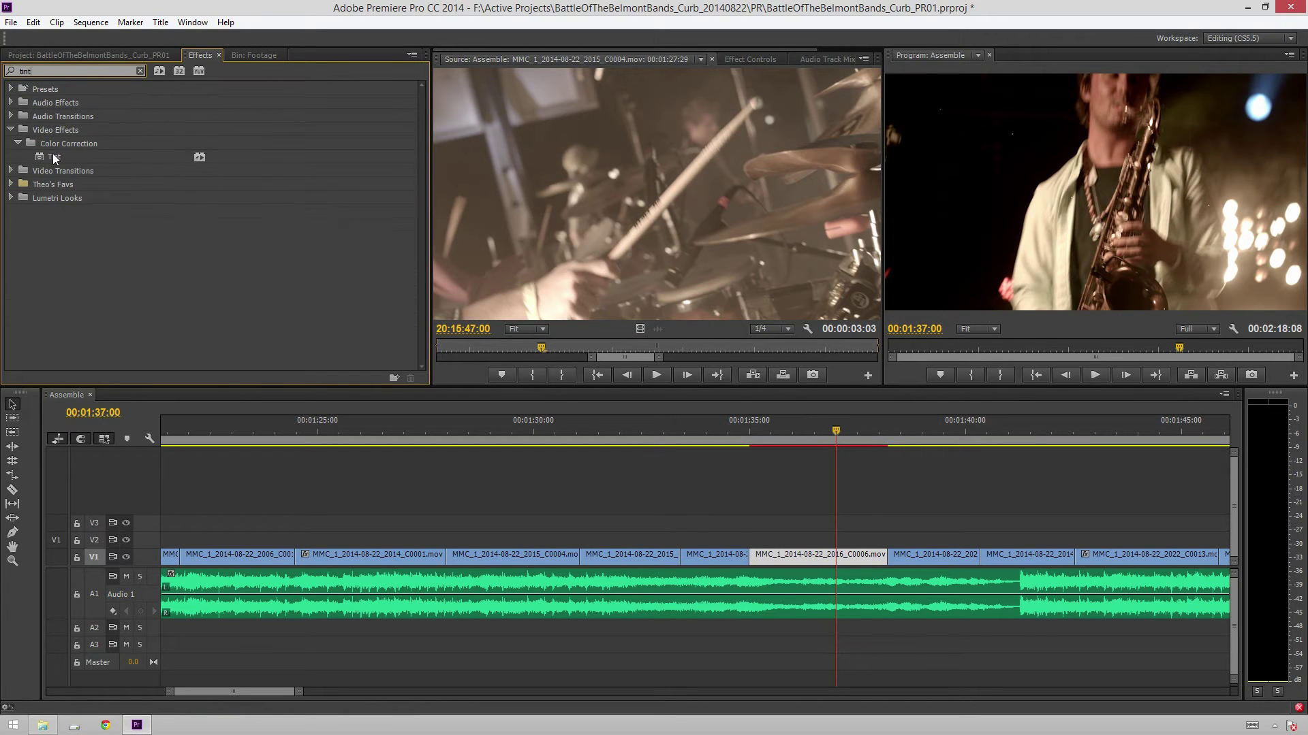
{"action": "left_click_drag", "start_coordinate": [53, 157], "coordinate": [817, 555]}
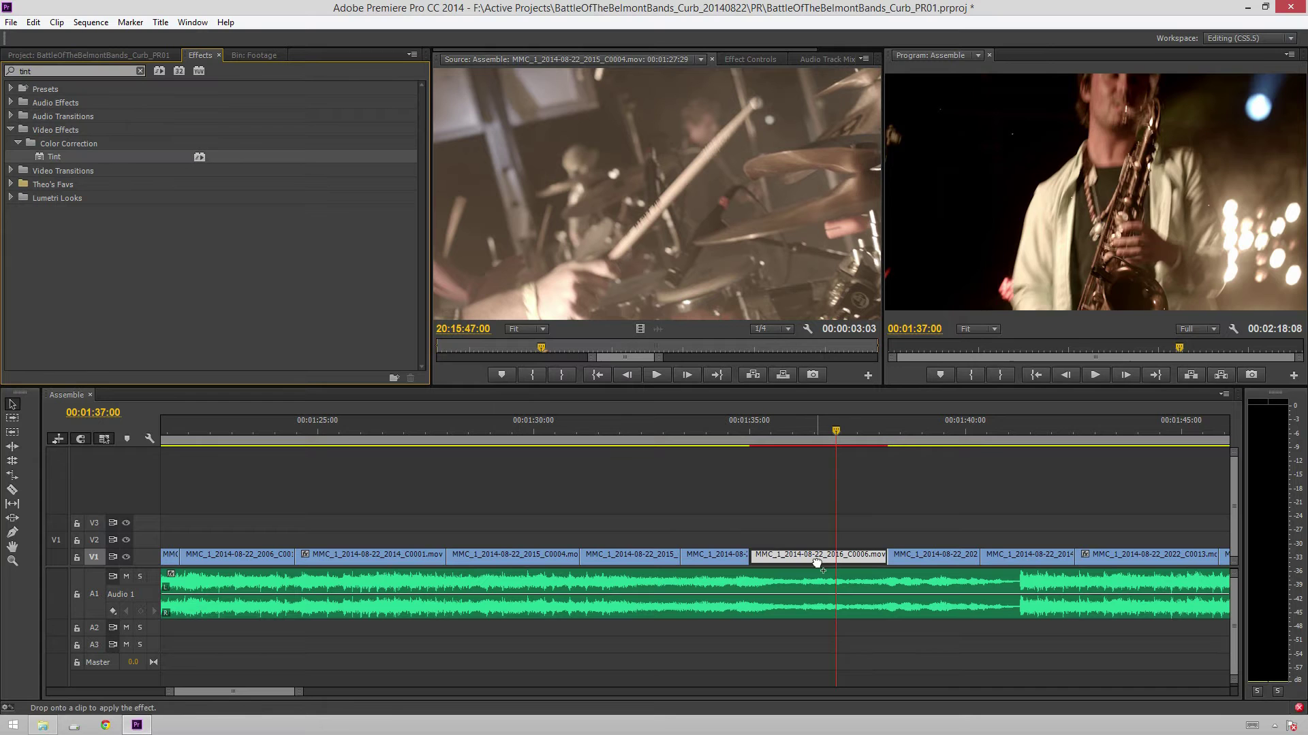
{"action": "left_click", "coordinate": [686, 431]}
{"action": "key", "text": "space"}
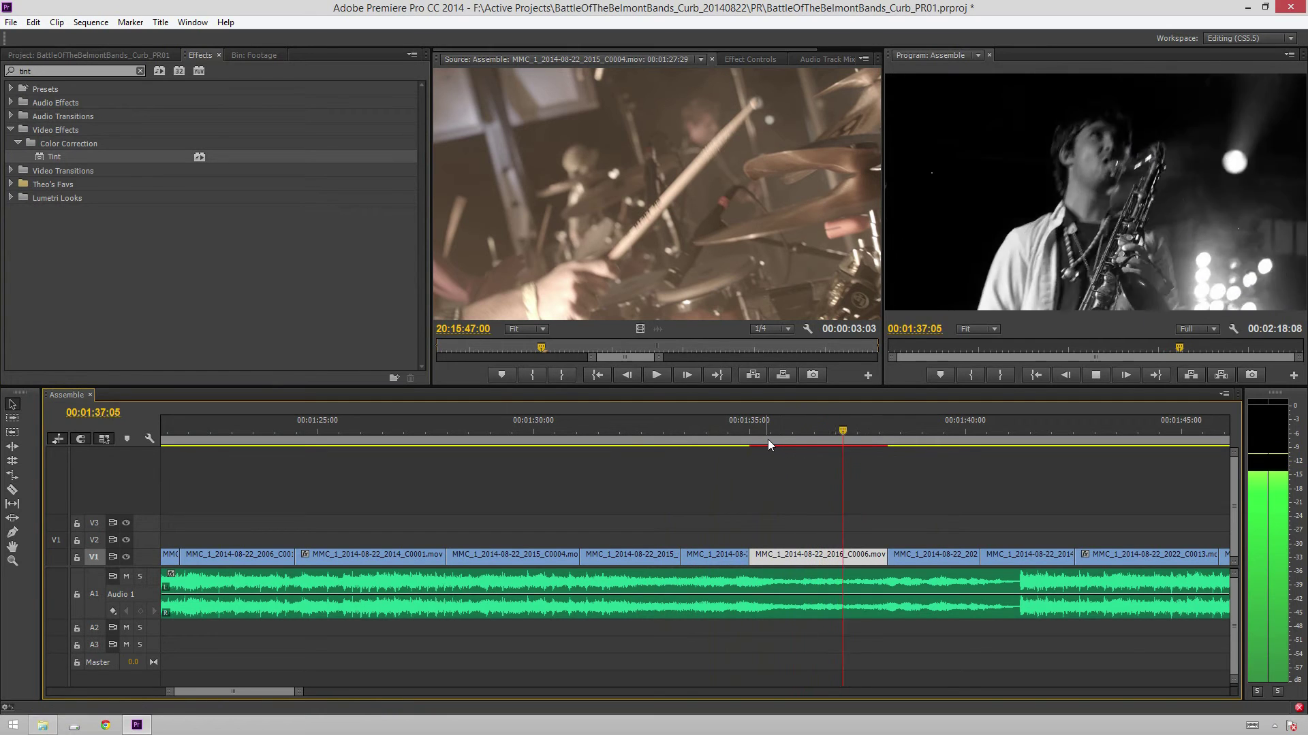
{"action": "key", "text": "space"}
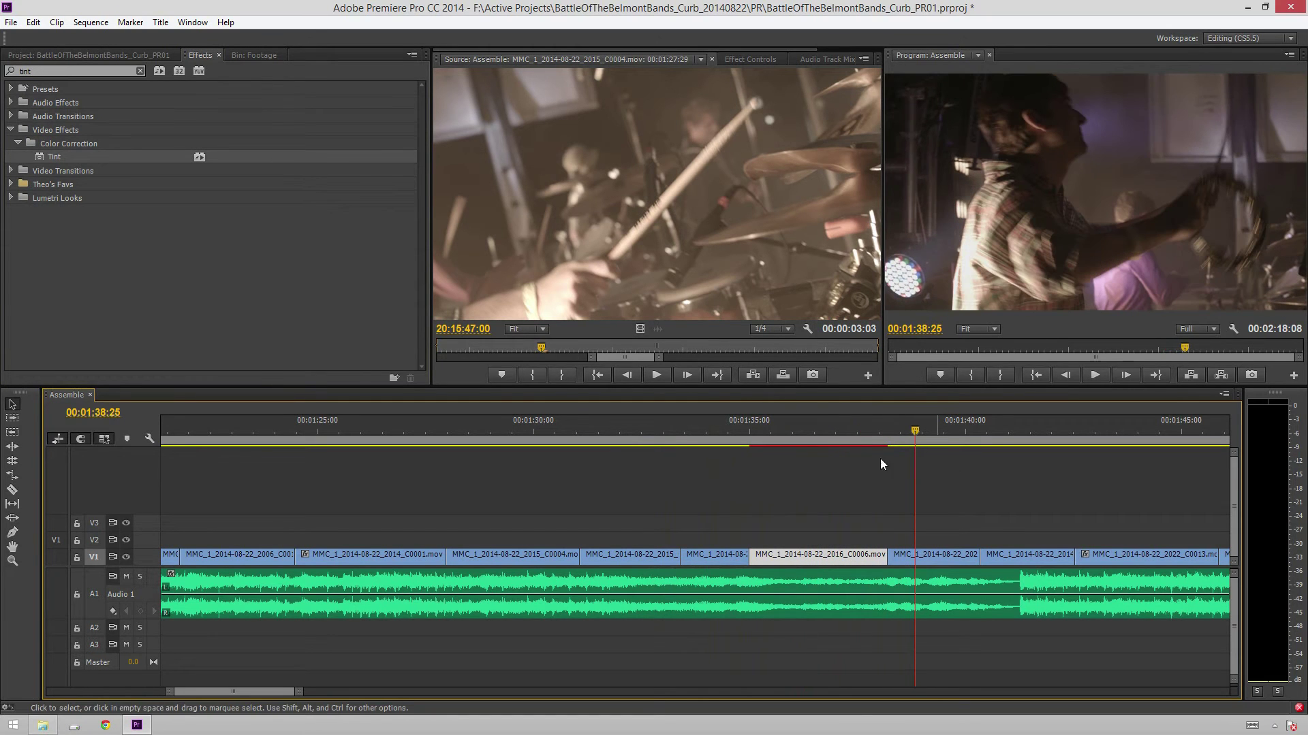
- Remove the applied effects from MMC_1_2014-08-22_2016_C0006.mov
{"action": "right_click", "coordinate": [829, 559]}
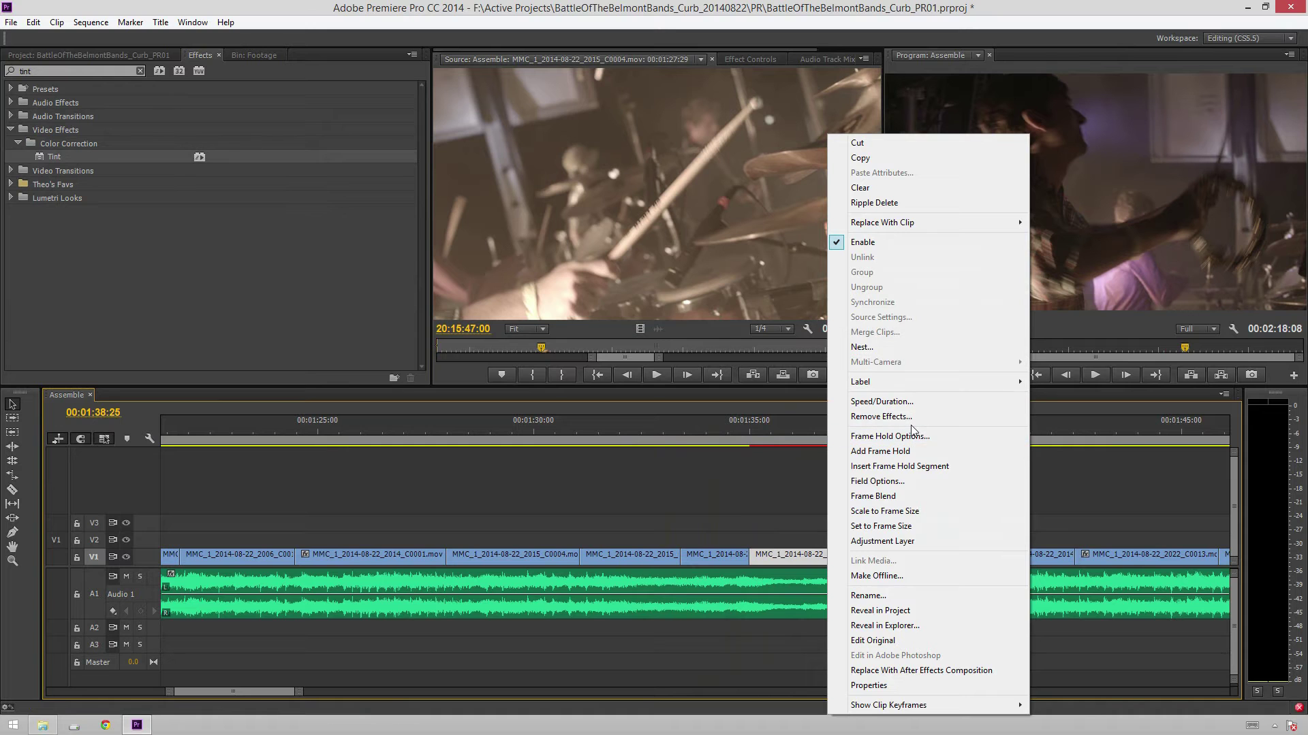
{"action": "left_click", "coordinate": [881, 416]}
{"action": "left_click", "coordinate": [651, 426]}
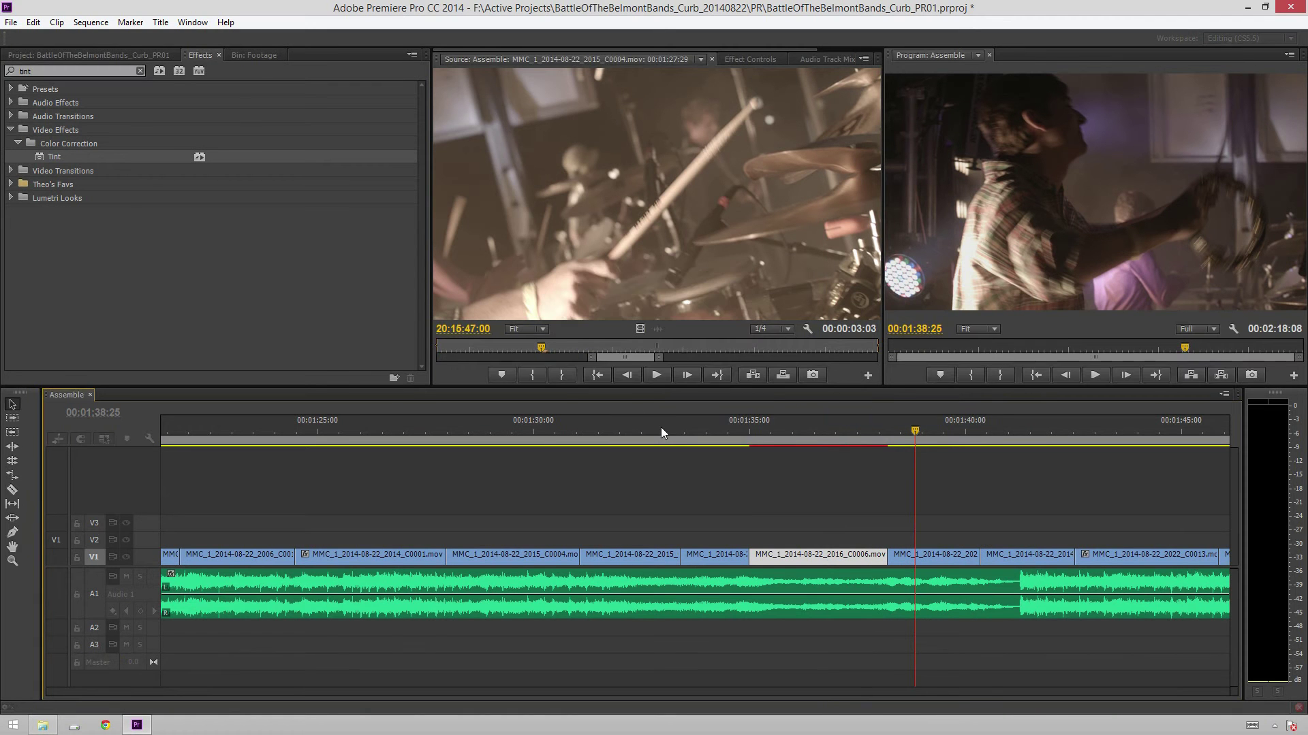
- Play the sequence from about 00:01:33 to 00:01:47:06 to review the cuts around the saxophone clip
{"action": "left_click", "coordinate": [662, 421]}
{"action": "key", "text": "space"}
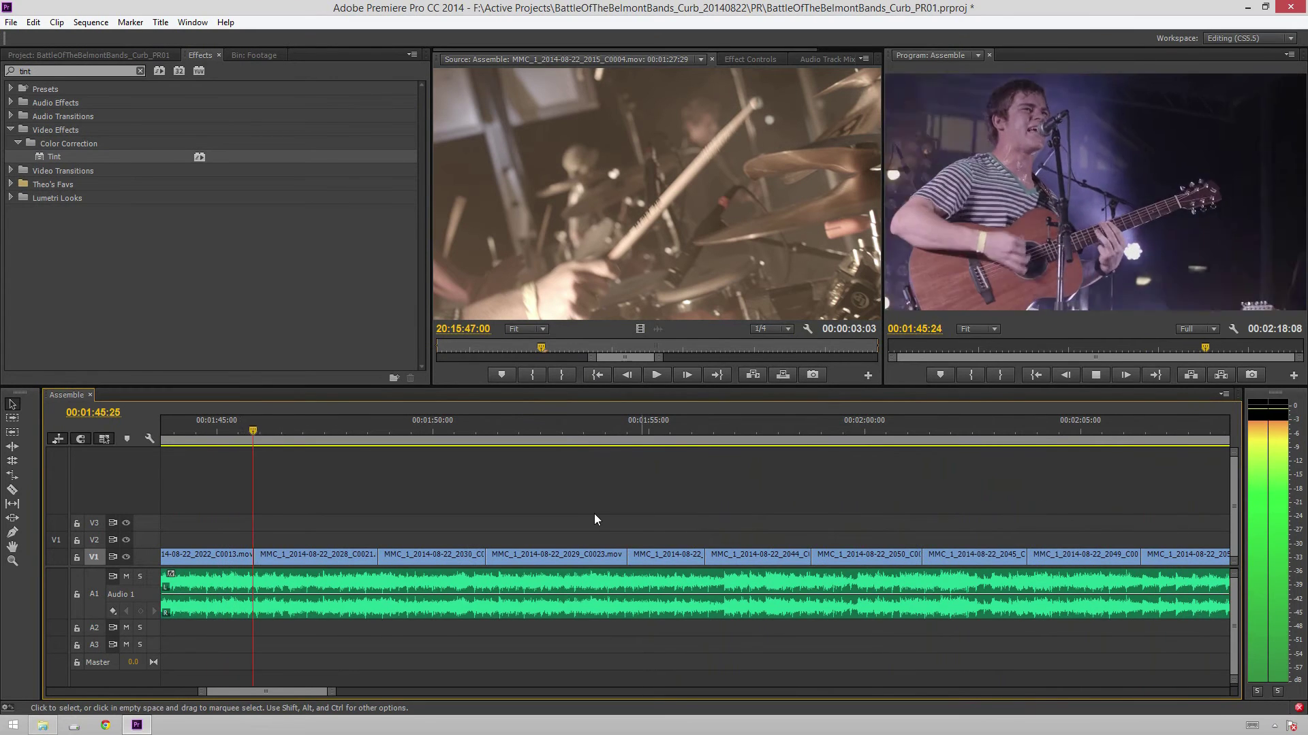
{"action": "key", "text": "space"}
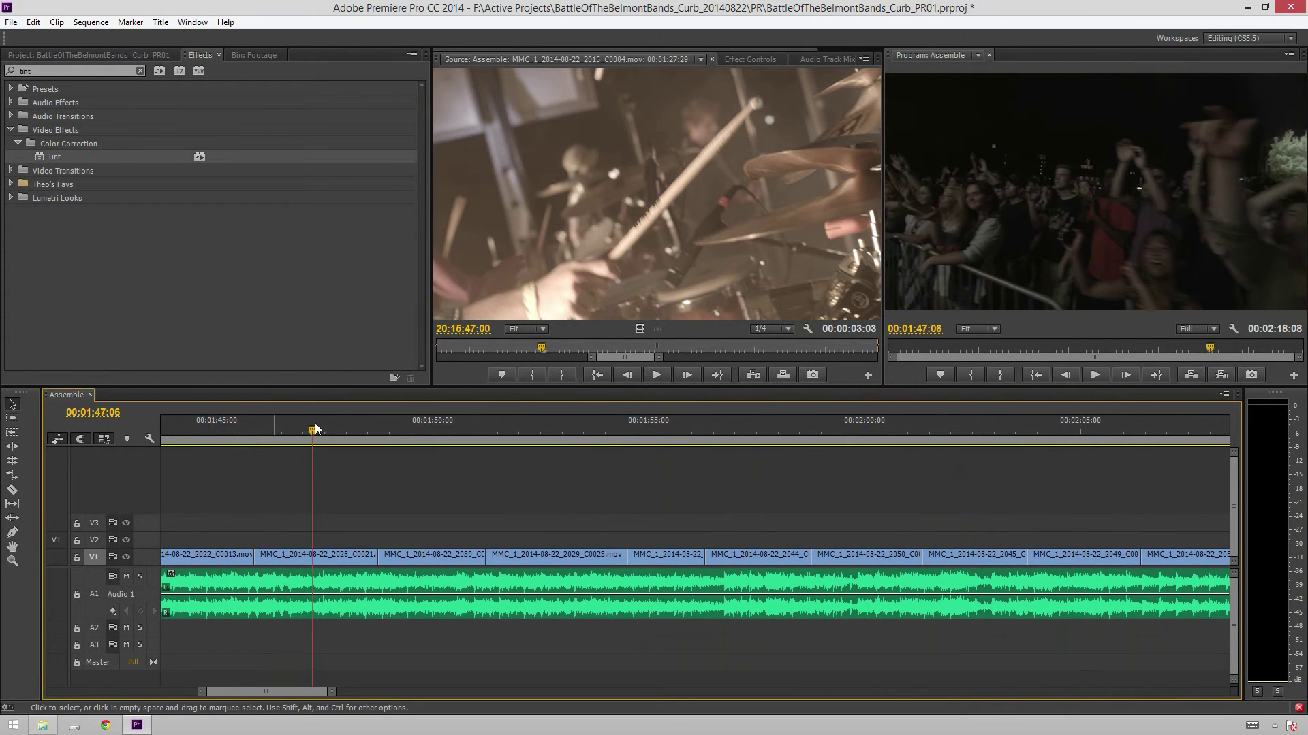
{"action": "left_click", "coordinate": [281, 435]}
{"action": "scroll", "coordinate": [305, 461], "scroll_direction": "up", "scroll_amount": 6}
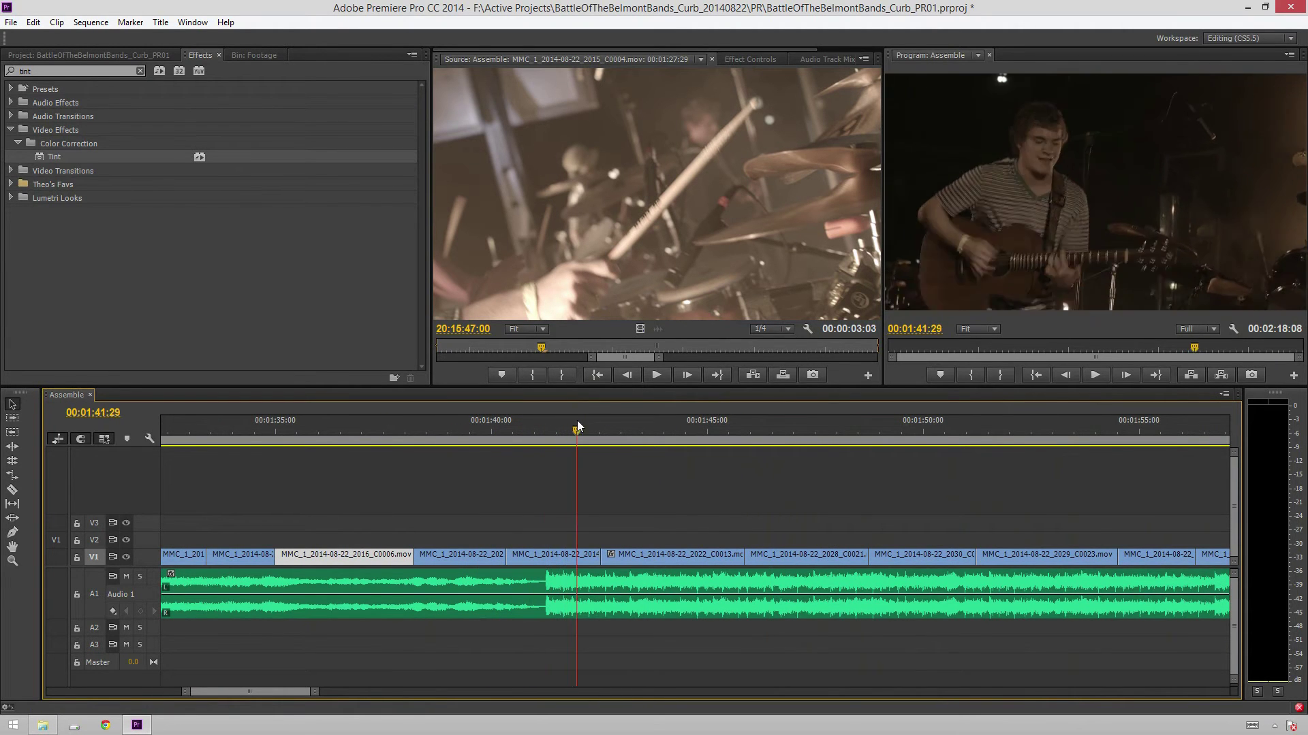
- Try to move MMC_1_2014-08-22_2021_C0011.mov ahead of MMC_1_2014-08-22_2016_C0006.mov on V1
{"action": "left_click_drag", "start_coordinate": [617, 424], "coordinate": [509, 436]}
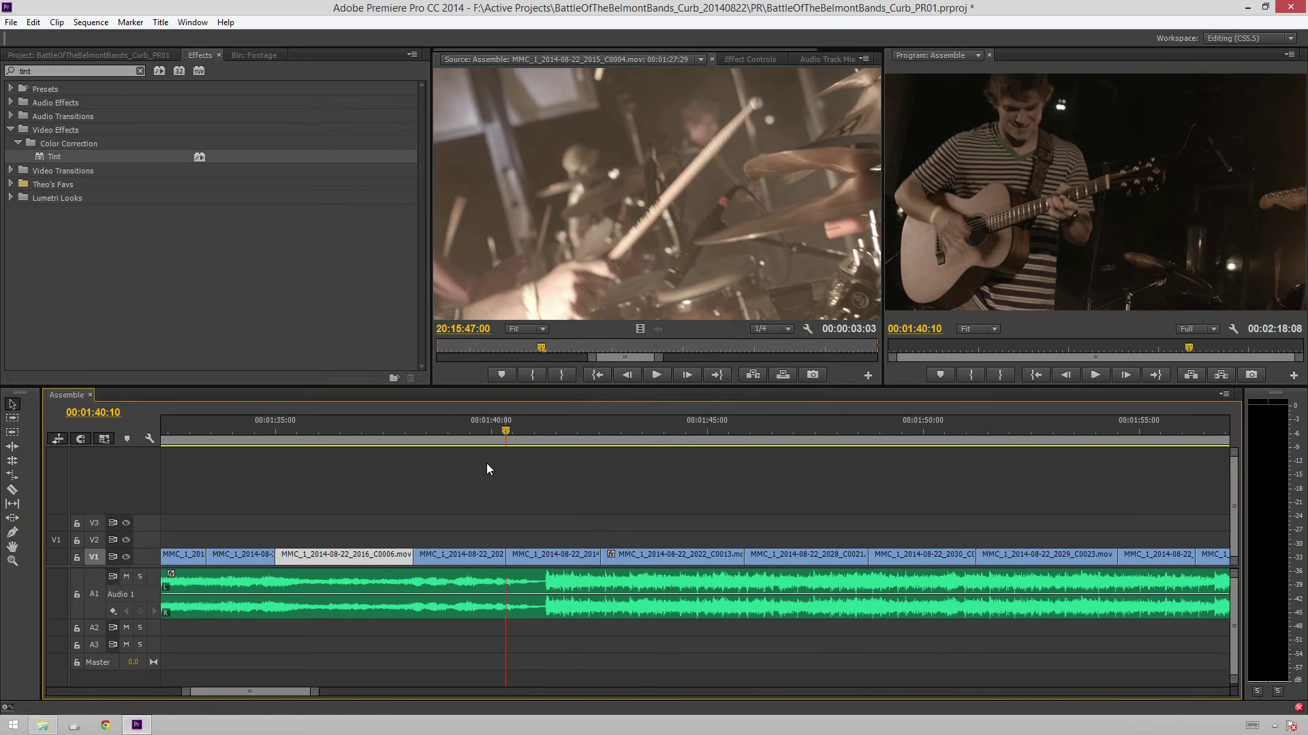
{"action": "left_click_drag", "start_coordinate": [440, 567], "coordinate": [323, 555]}
{"action": "left_click", "coordinate": [354, 500]}
{"action": "left_click_drag", "start_coordinate": [452, 430], "coordinate": [353, 467]}
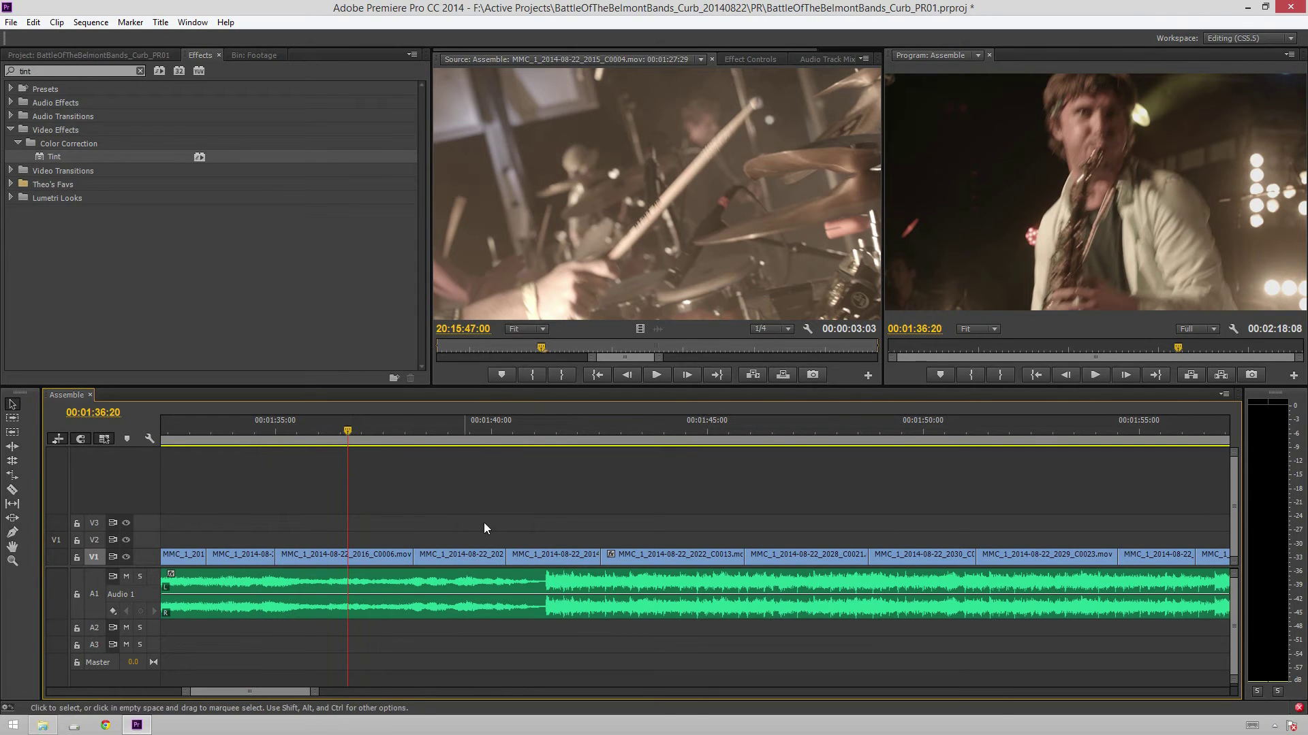
- Swap the 2014_C0001 clip with the 2021_C0011 clip before it and put the playhead at 00:01:39:20
{"action": "left_click_drag", "start_coordinate": [535, 560], "coordinate": [481, 563]}
{"action": "left_click_drag", "start_coordinate": [537, 435], "coordinate": [476, 443]}
{"action": "left_click", "coordinate": [400, 506]}
- Browse the Footage bin and open MMC_1_2014-08-22_2020_C0009.mov as the source clip
{"action": "left_click", "coordinate": [88, 55]}
{"action": "left_click", "coordinate": [62, 149]}
{"action": "left_click", "coordinate": [246, 55]}
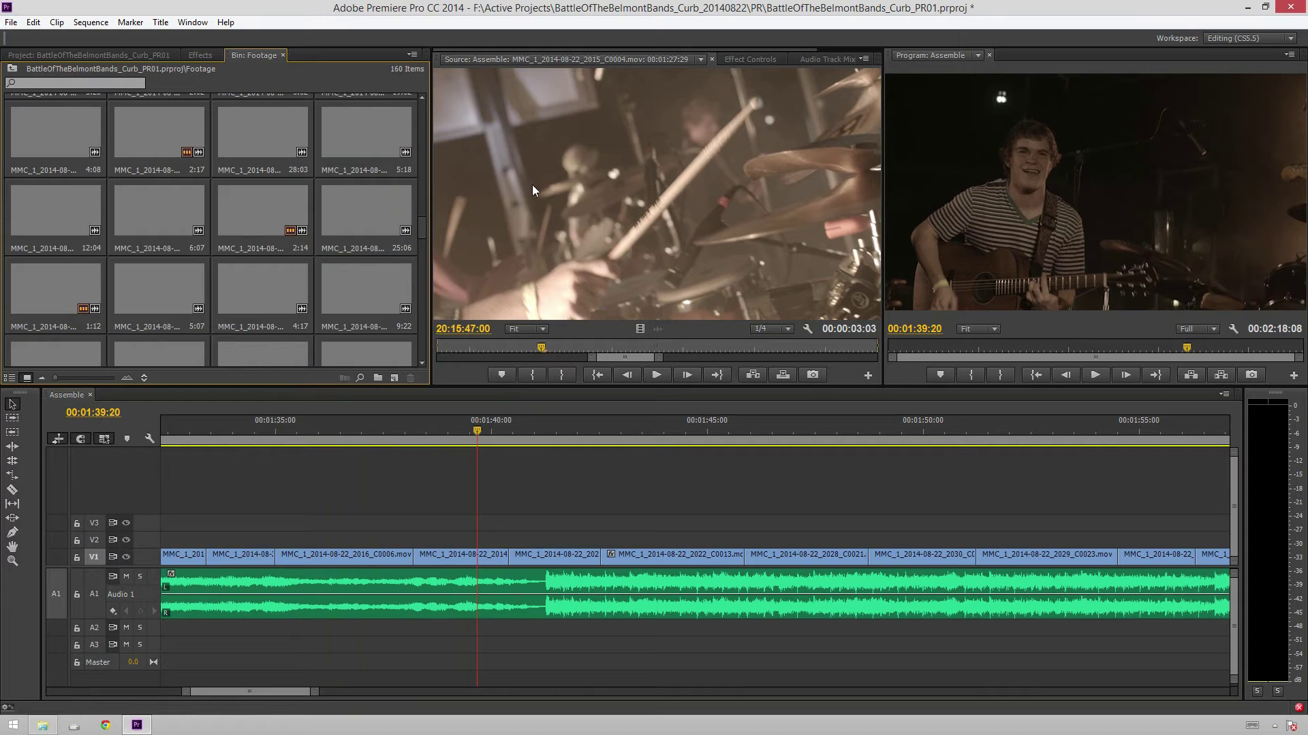
{"action": "scroll", "coordinate": [284, 185], "scroll_direction": "up", "scroll_amount": 1}
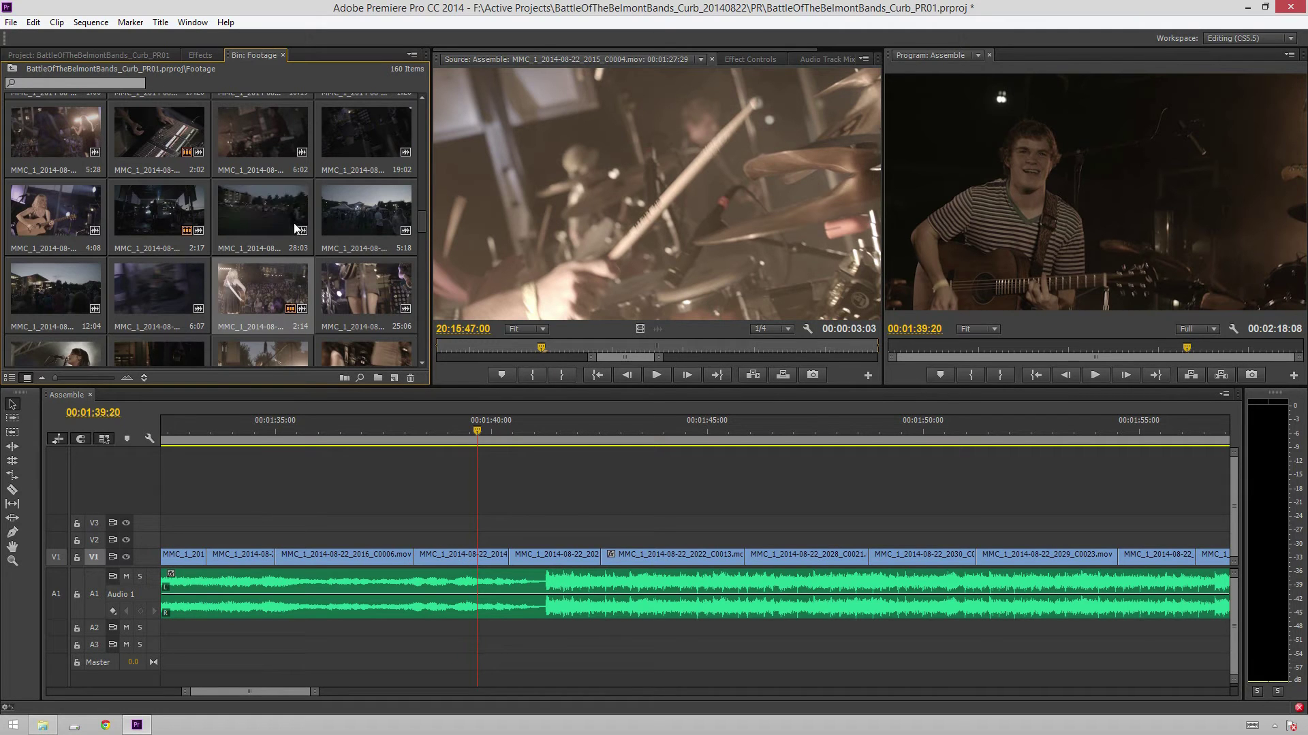
{"action": "scroll", "coordinate": [219, 153], "scroll_direction": "down", "scroll_amount": 3}
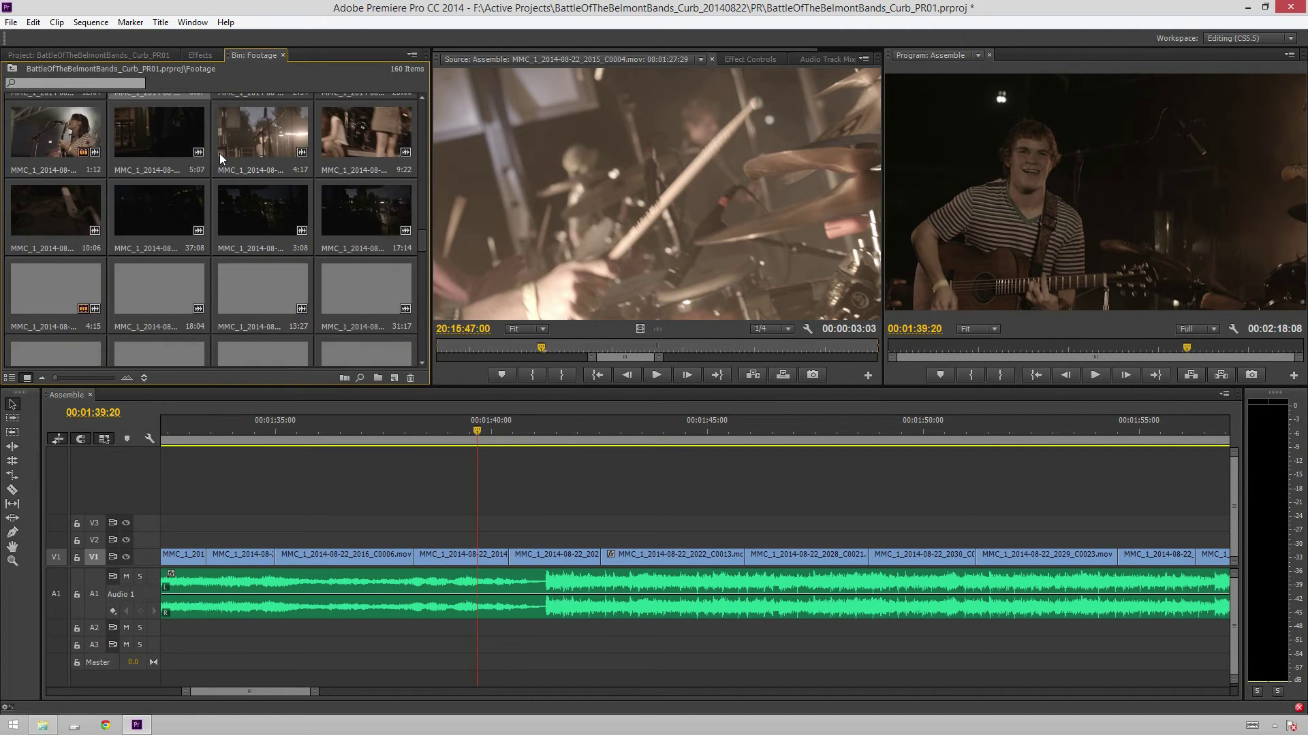
{"action": "scroll", "coordinate": [220, 153], "scroll_direction": "down", "scroll_amount": 1}
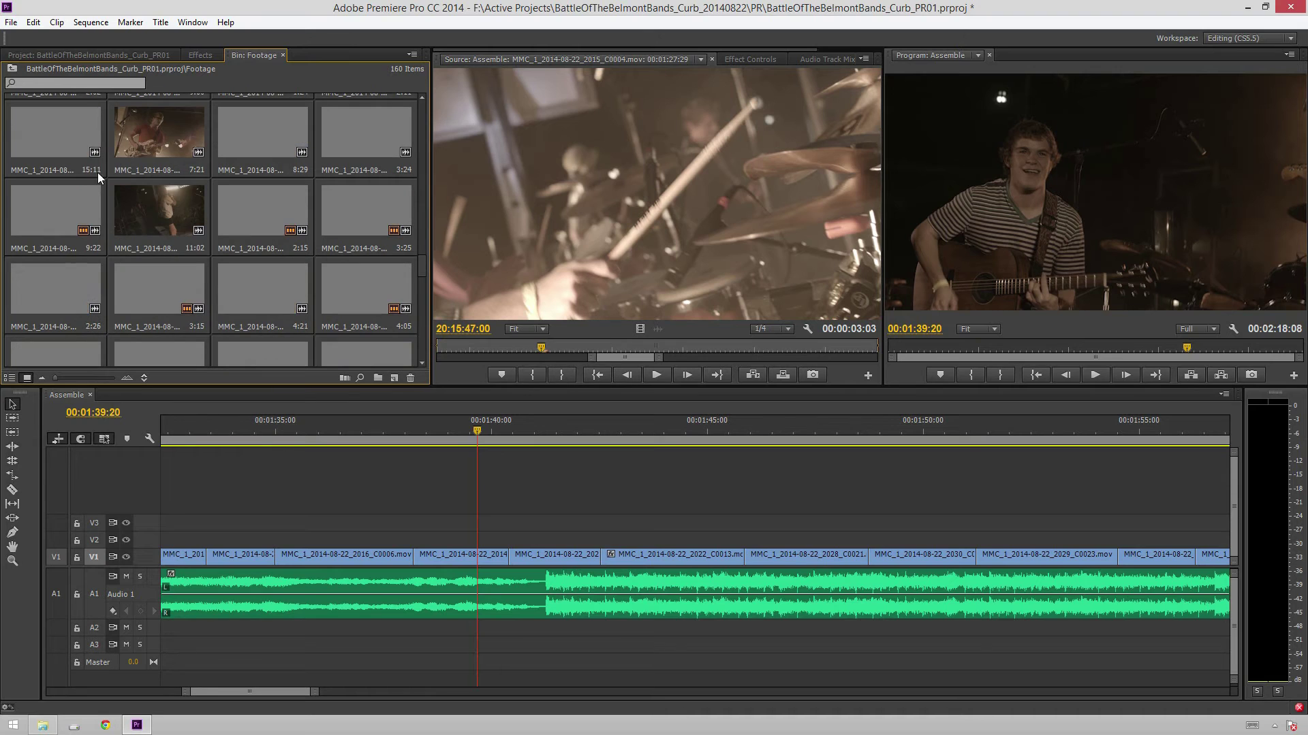
{"action": "scroll", "coordinate": [254, 186], "scroll_direction": "down", "scroll_amount": 2}
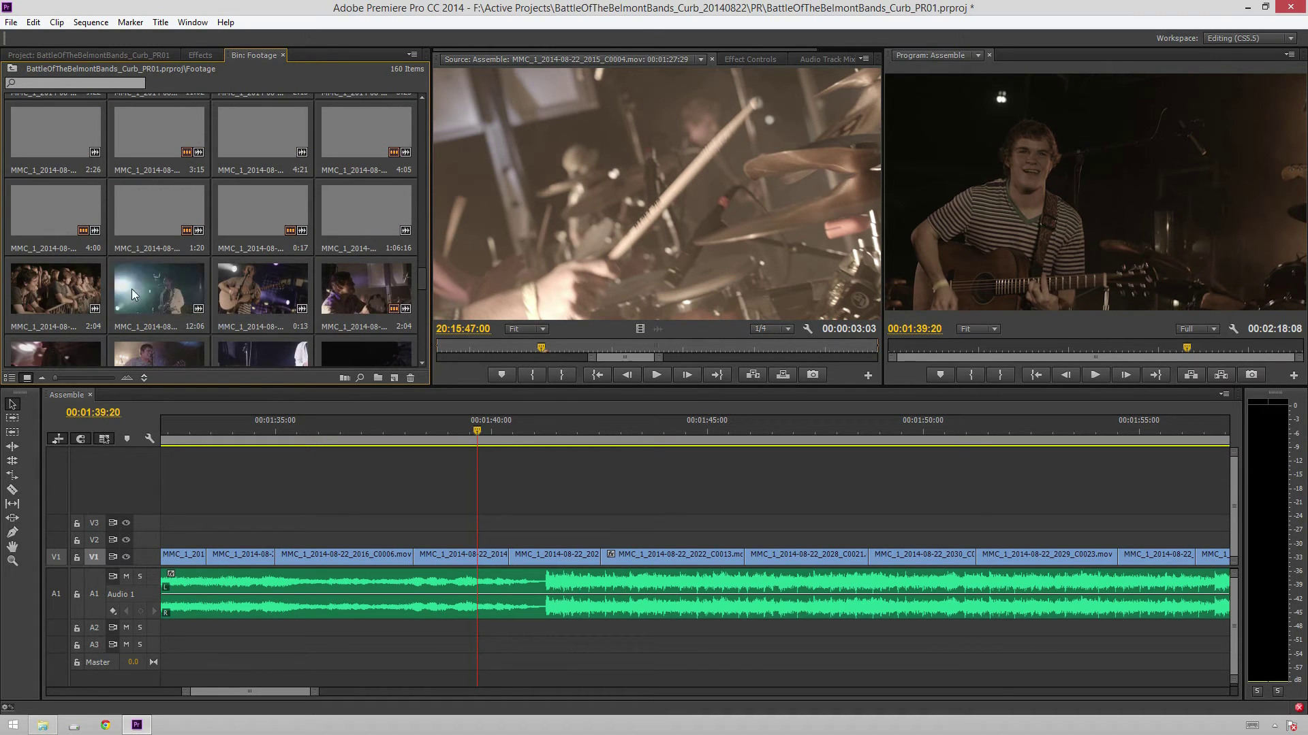
{"action": "double_click", "coordinate": [150, 291]}
- Set the source clip's In point at 20:20:18:22 and preview it from 20:20:19:00
{"action": "left_click_drag", "start_coordinate": [490, 347], "coordinate": [789, 324]}
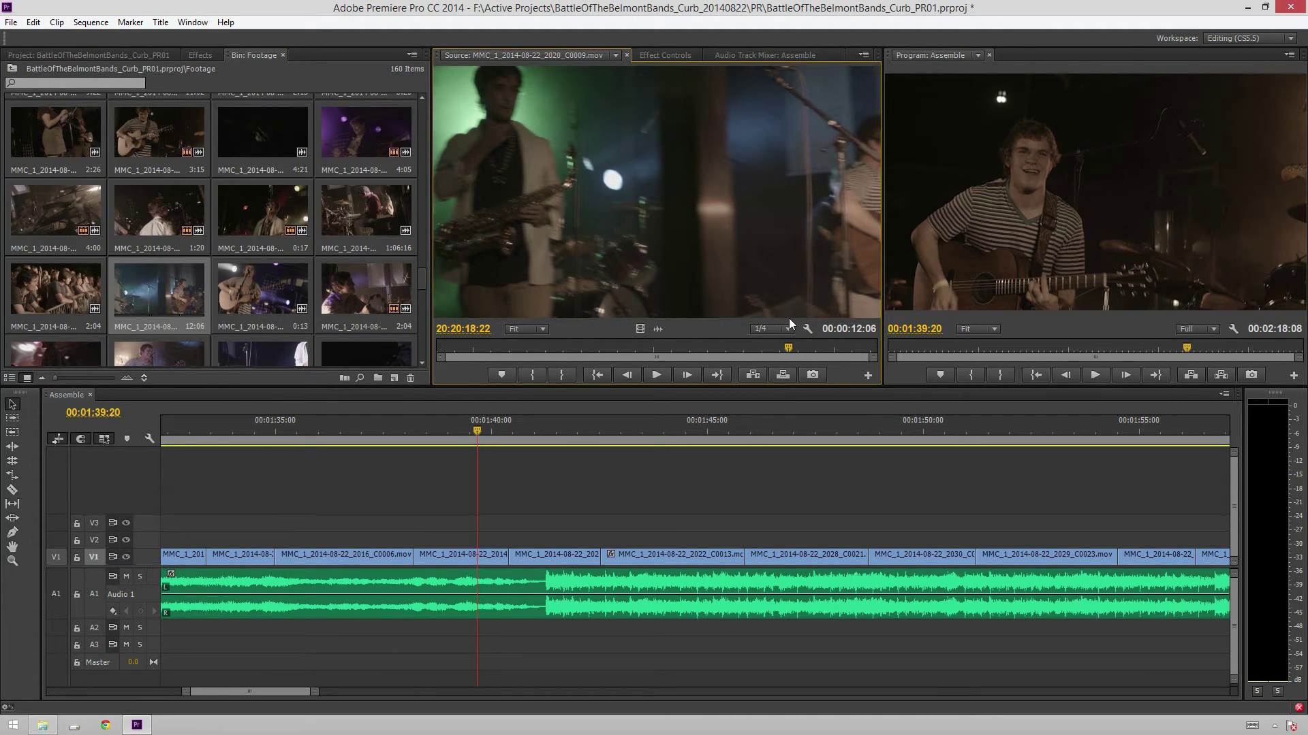
{"action": "key", "text": "i"}
{"action": "left_click", "coordinate": [801, 346]}
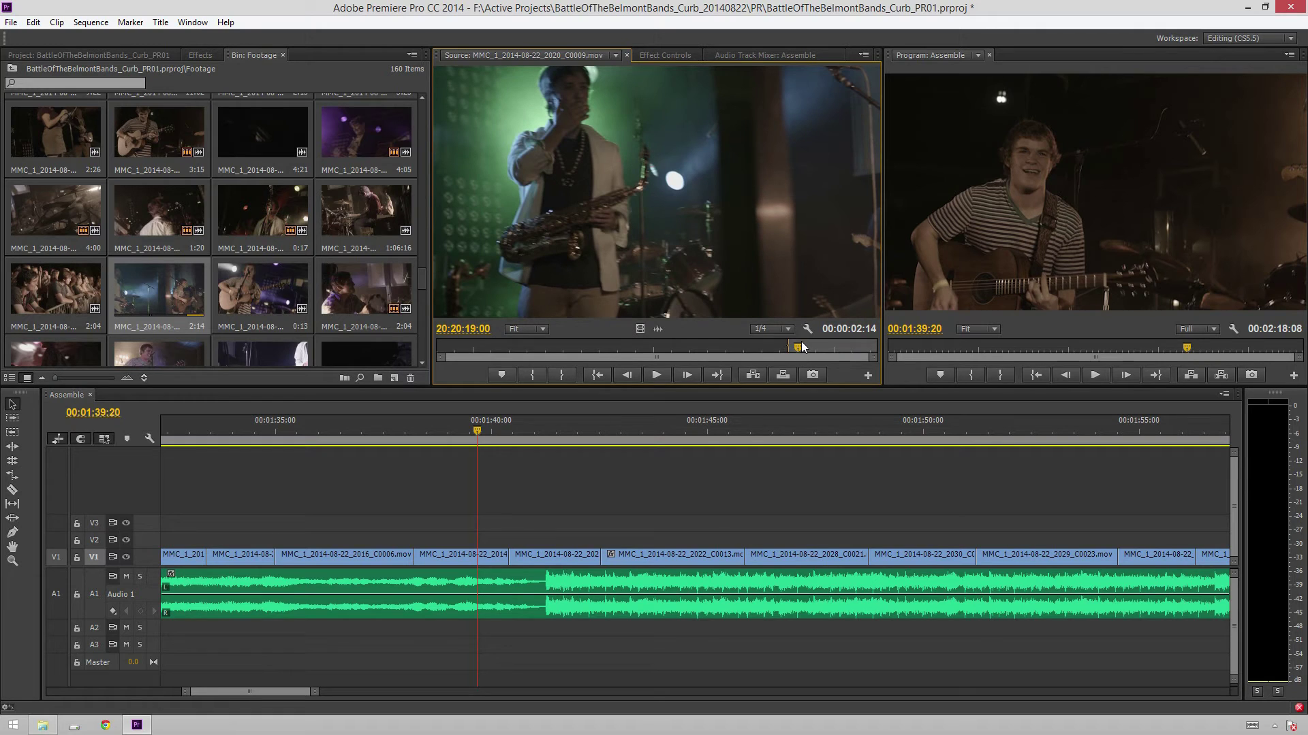
{"action": "key", "text": "space"}
{"action": "key", "text": "space"}
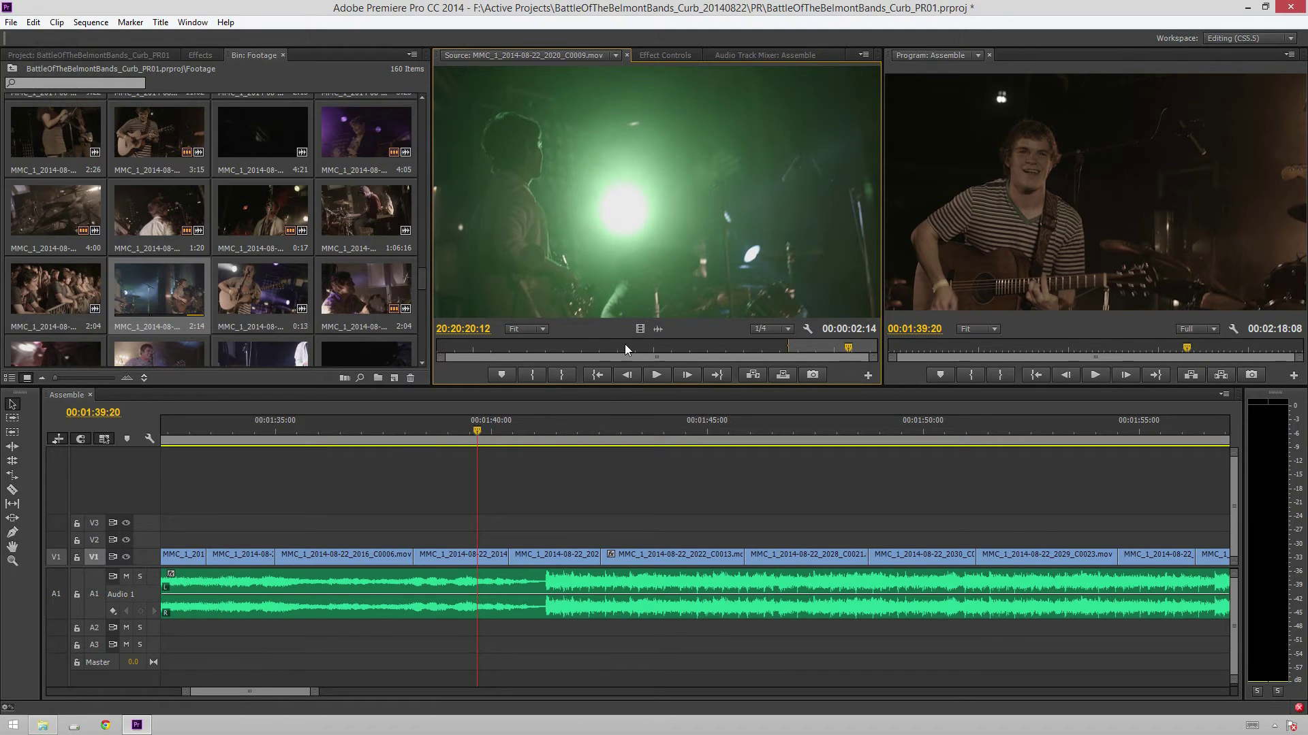
- Place the marked 2020_C0009 footage on V2 above the 2014_C0001 clip, trim it to the same end, and play from 00:01:36:20
{"action": "left_click_drag", "start_coordinate": [359, 469], "coordinate": [418, 542]}
{"action": "left_click_drag", "start_coordinate": [530, 538], "coordinate": [508, 539]}
{"action": "left_click", "coordinate": [349, 422]}
{"action": "key", "text": "XF86AudioLowerVolume"}
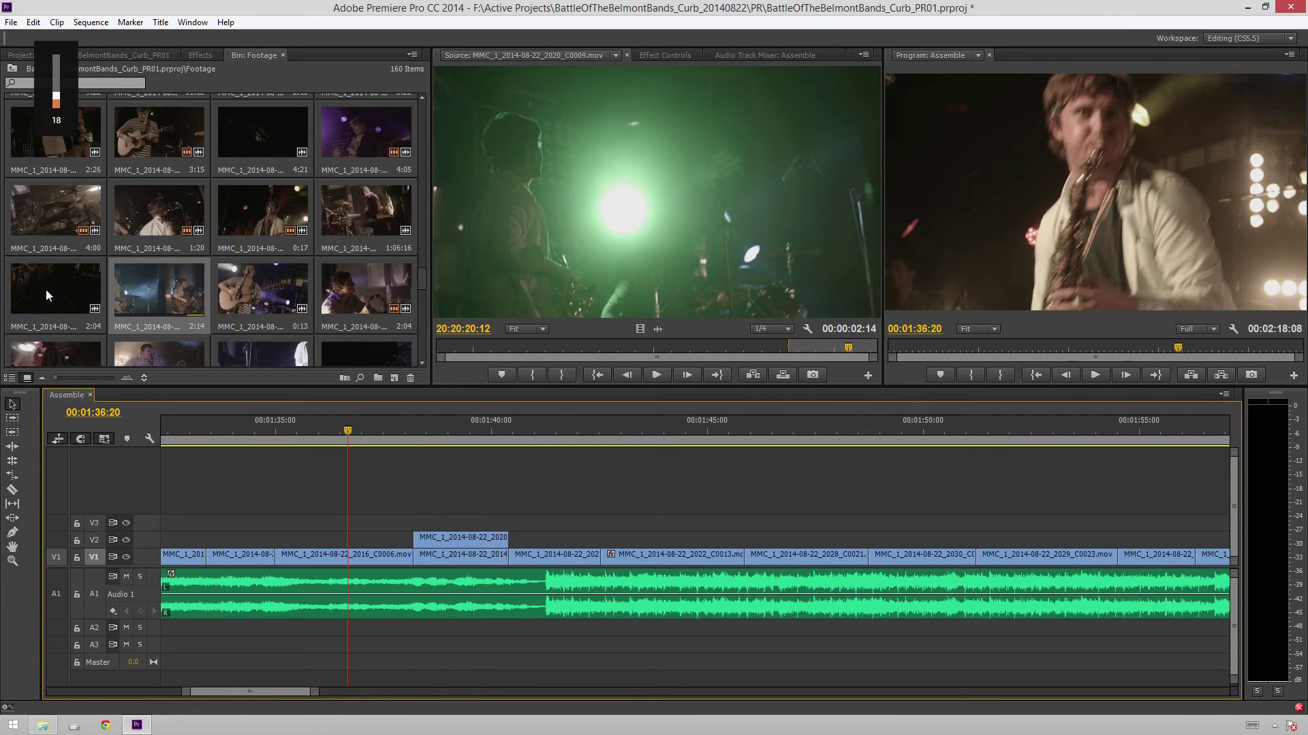
{"action": "key", "text": "space"}
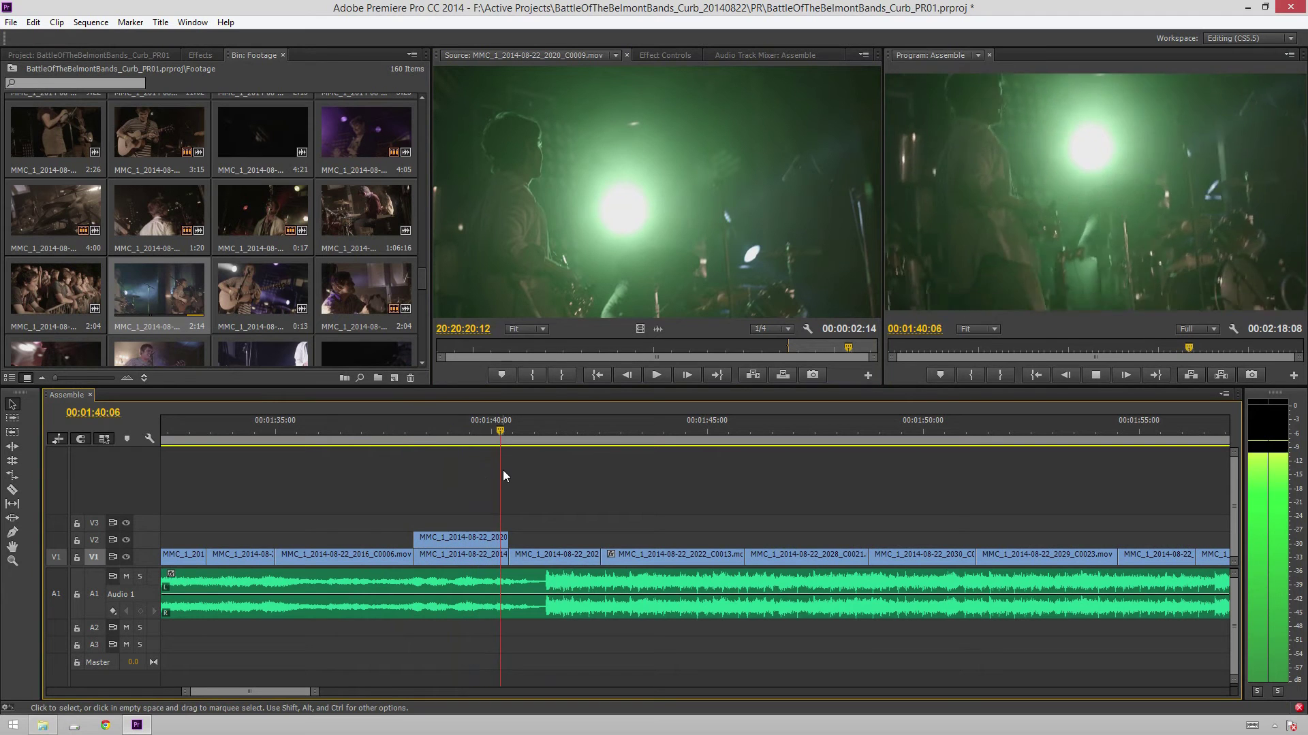
- Move the 2020_C0009 clip on V2 about one second later so it ends at the audio jump, and replay the section
{"action": "left_click_drag", "start_coordinate": [479, 542], "coordinate": [525, 536]}
{"action": "left_click", "coordinate": [368, 431]}
{"action": "left_click", "coordinate": [345, 425]}
{"action": "key", "text": "space"}
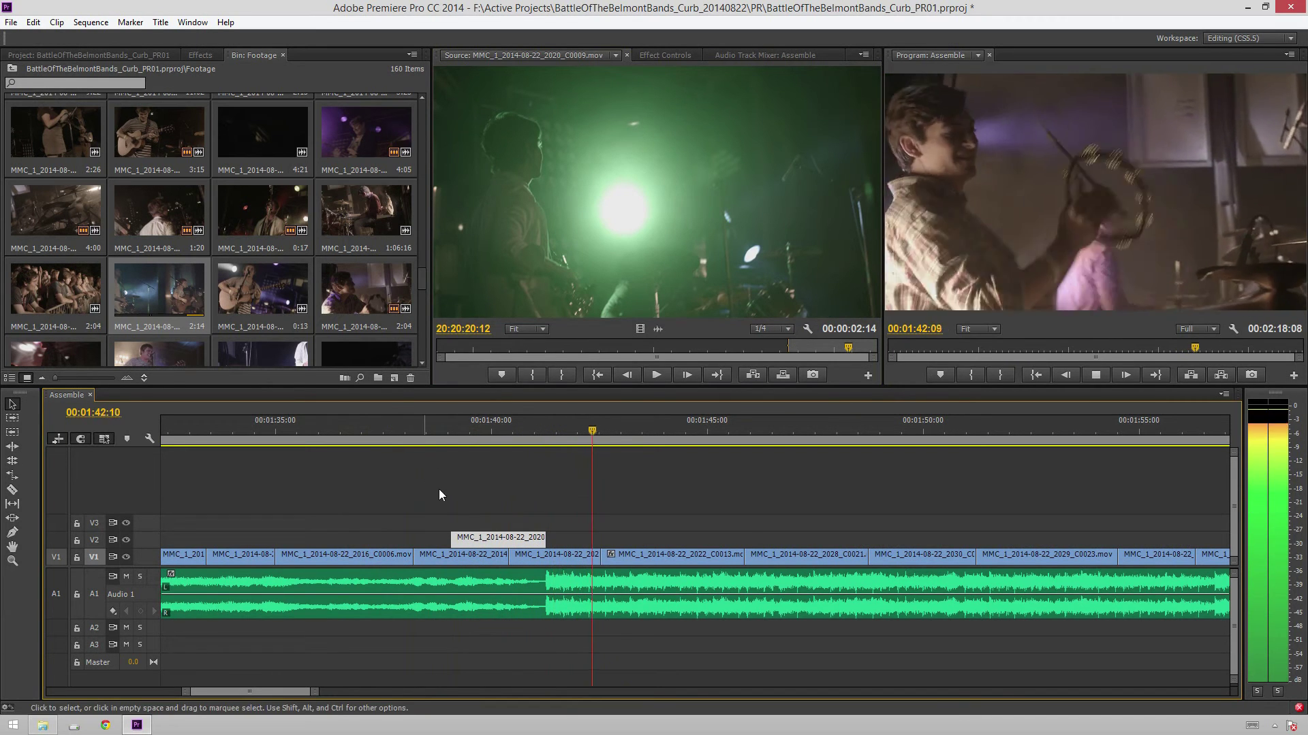
{"action": "key", "text": "space"}
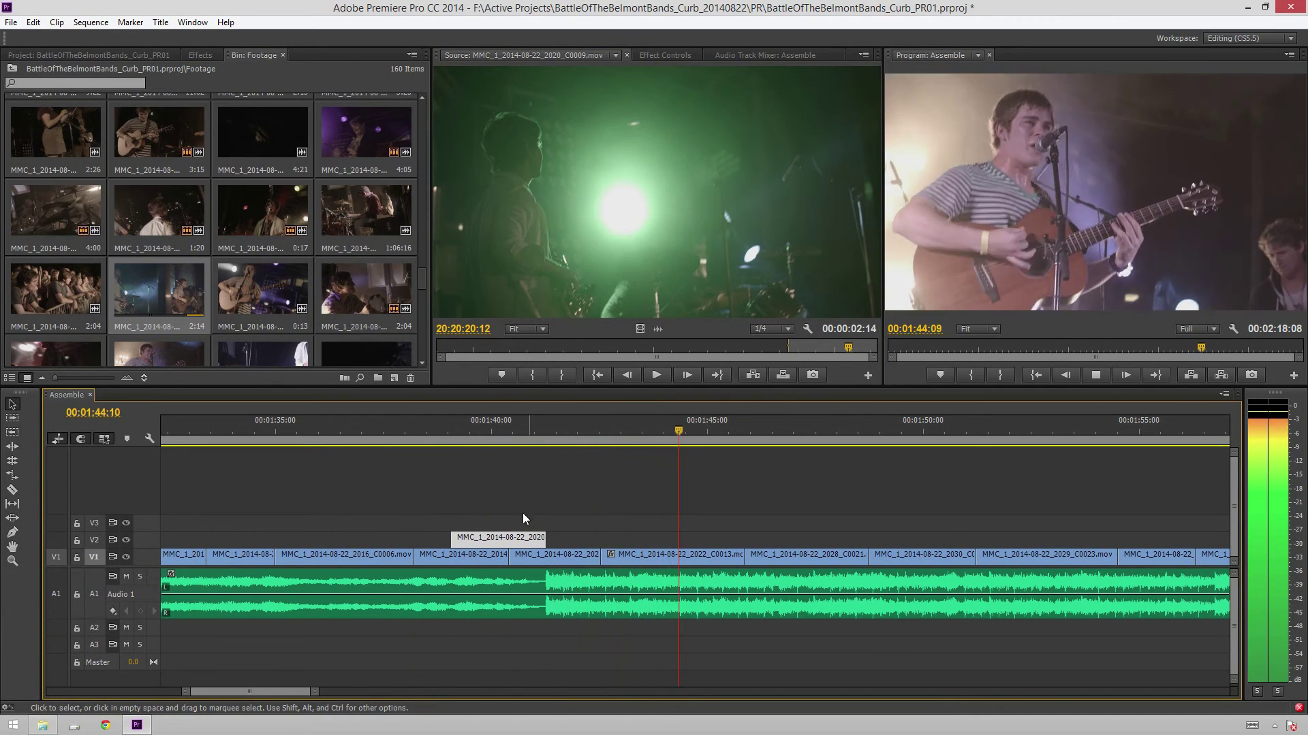
- Play from 00:01:39:24 and add a marker to the sequence at 00:01:40:11
{"action": "left_click", "coordinate": [487, 419]}
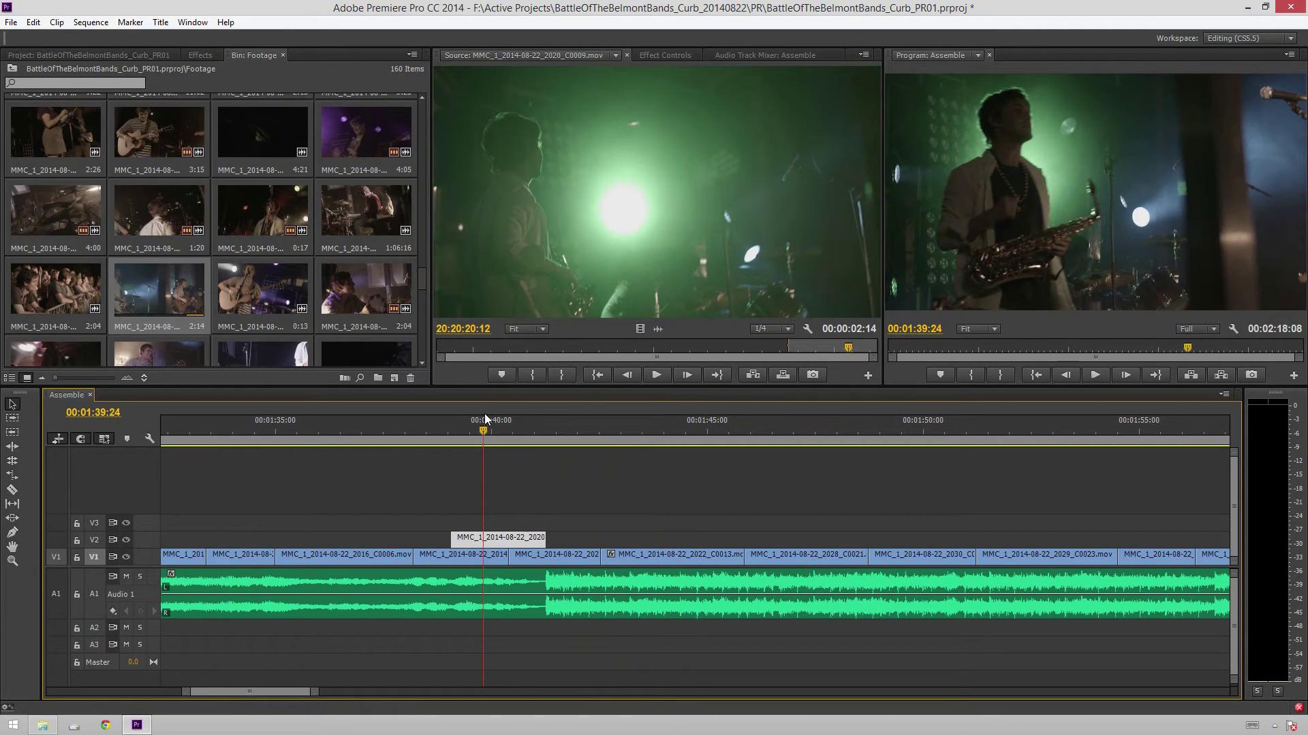
{"action": "key", "text": "space"}
{"action": "left_click", "coordinate": [479, 505]}
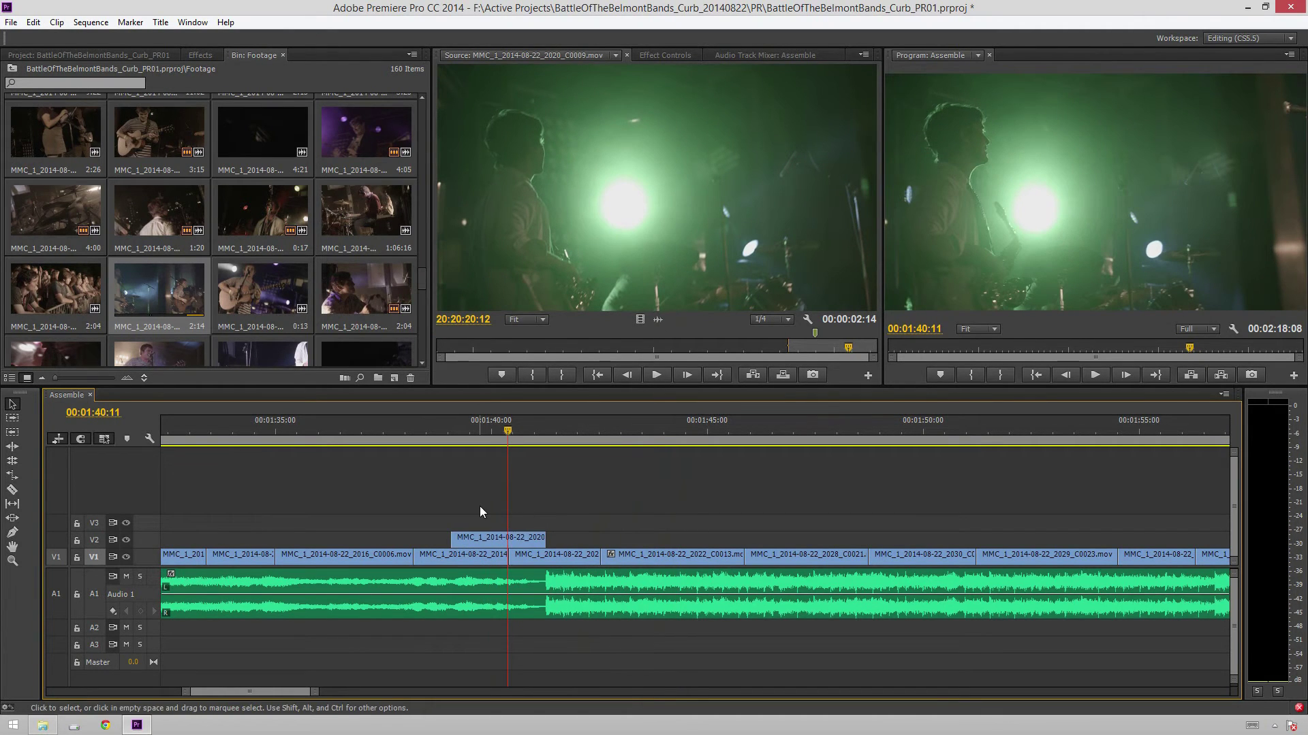
- Play the sequence through to 00:02:13:16, and replay the section leading into the 2020_C0009 clip on V2
{"action": "key", "text": "space"}
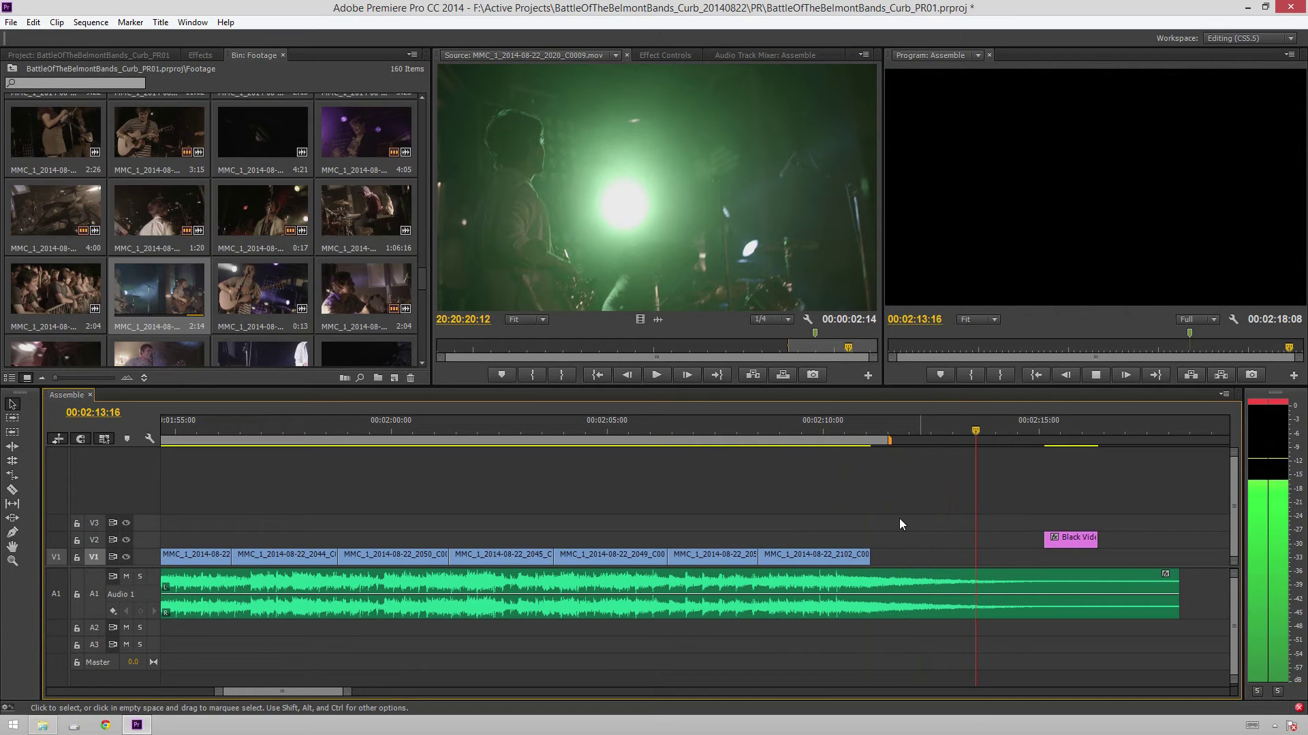
{"action": "key", "text": "space"}
{"action": "left_click_drag", "start_coordinate": [305, 434], "coordinate": [293, 483]}
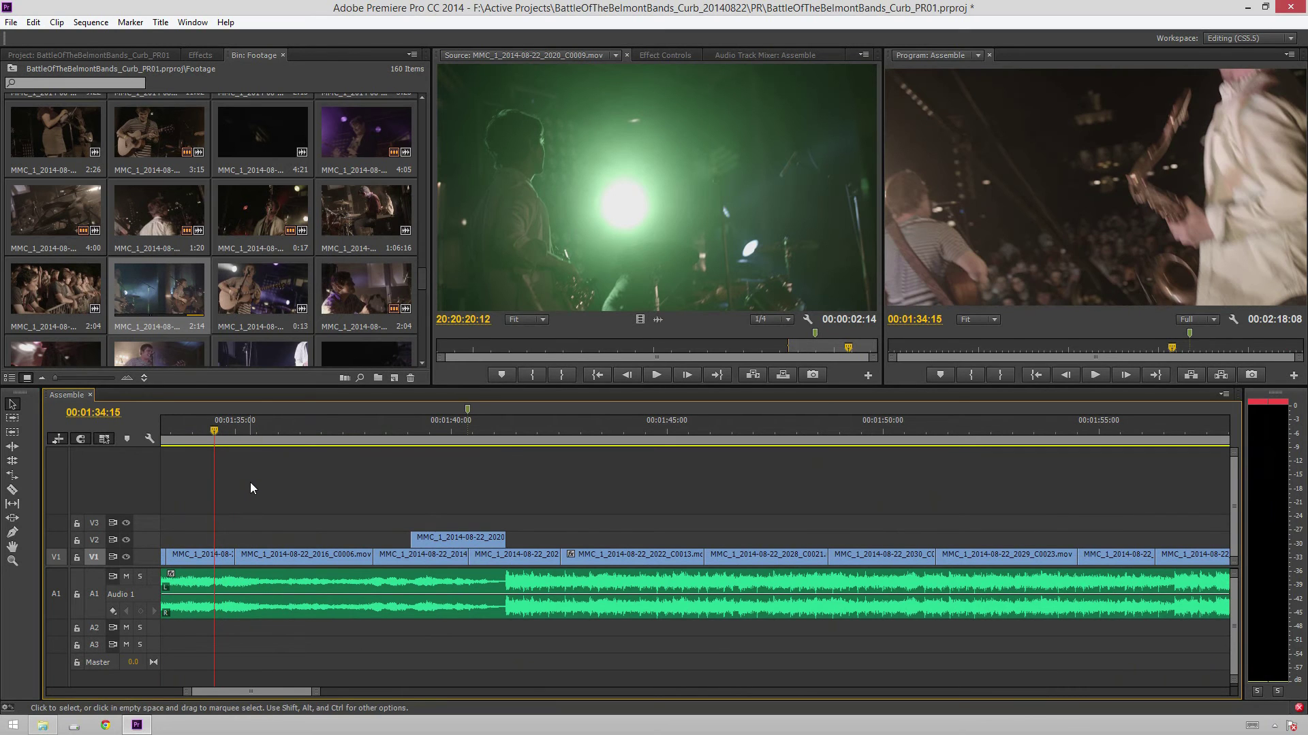
{"action": "key", "text": "space"}
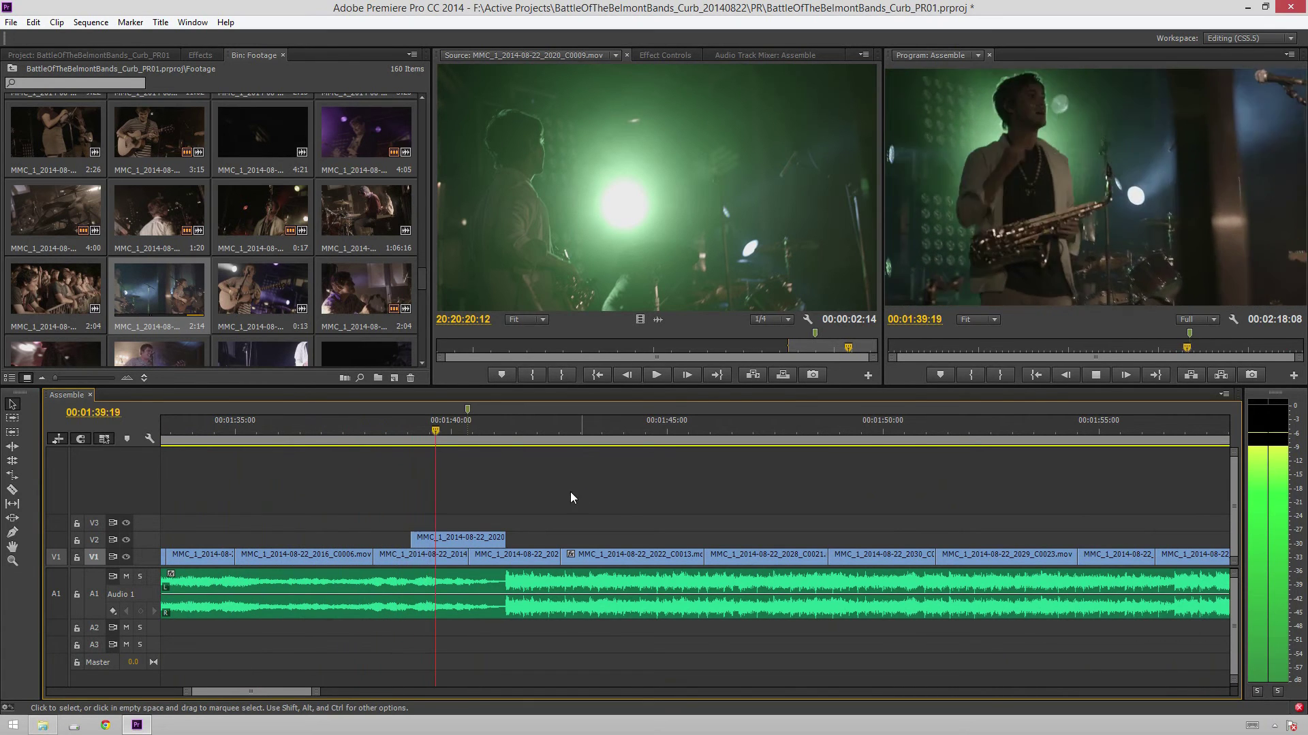
{"action": "left_click_drag", "start_coordinate": [458, 439], "coordinate": [279, 482]}
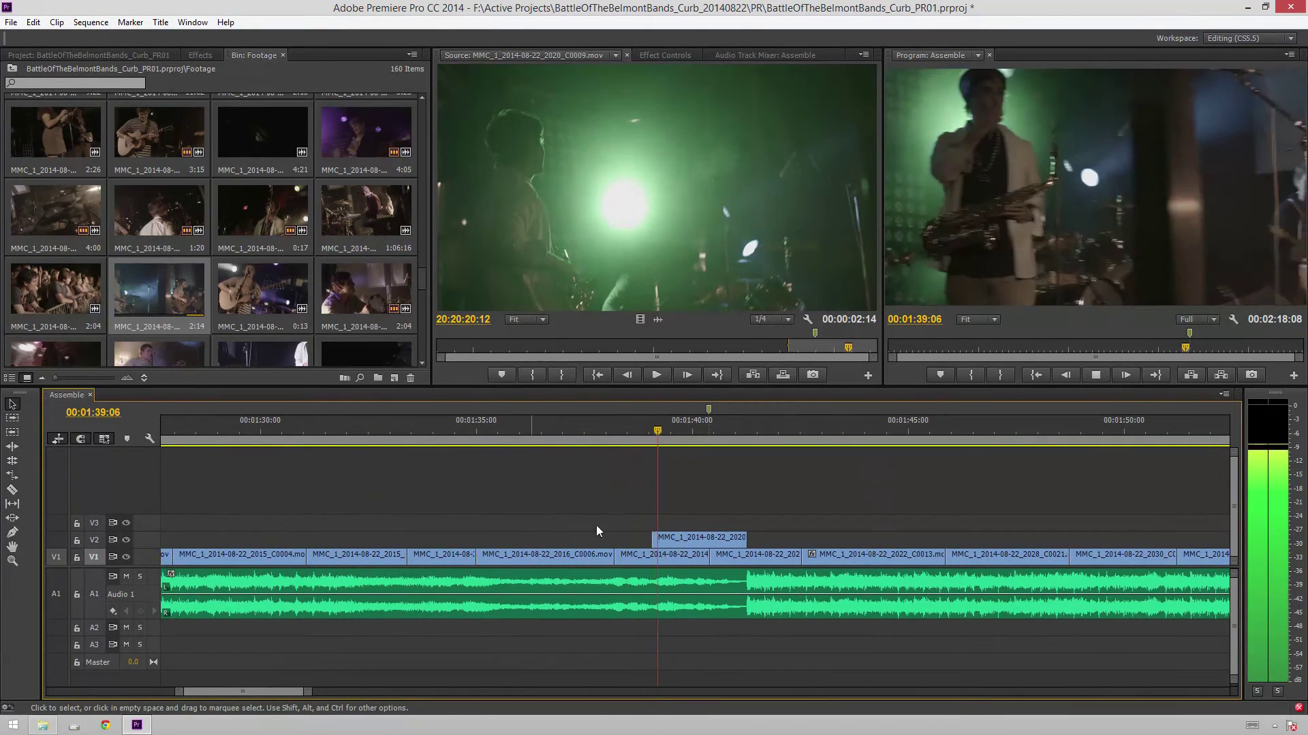
{"action": "key", "text": "space"}
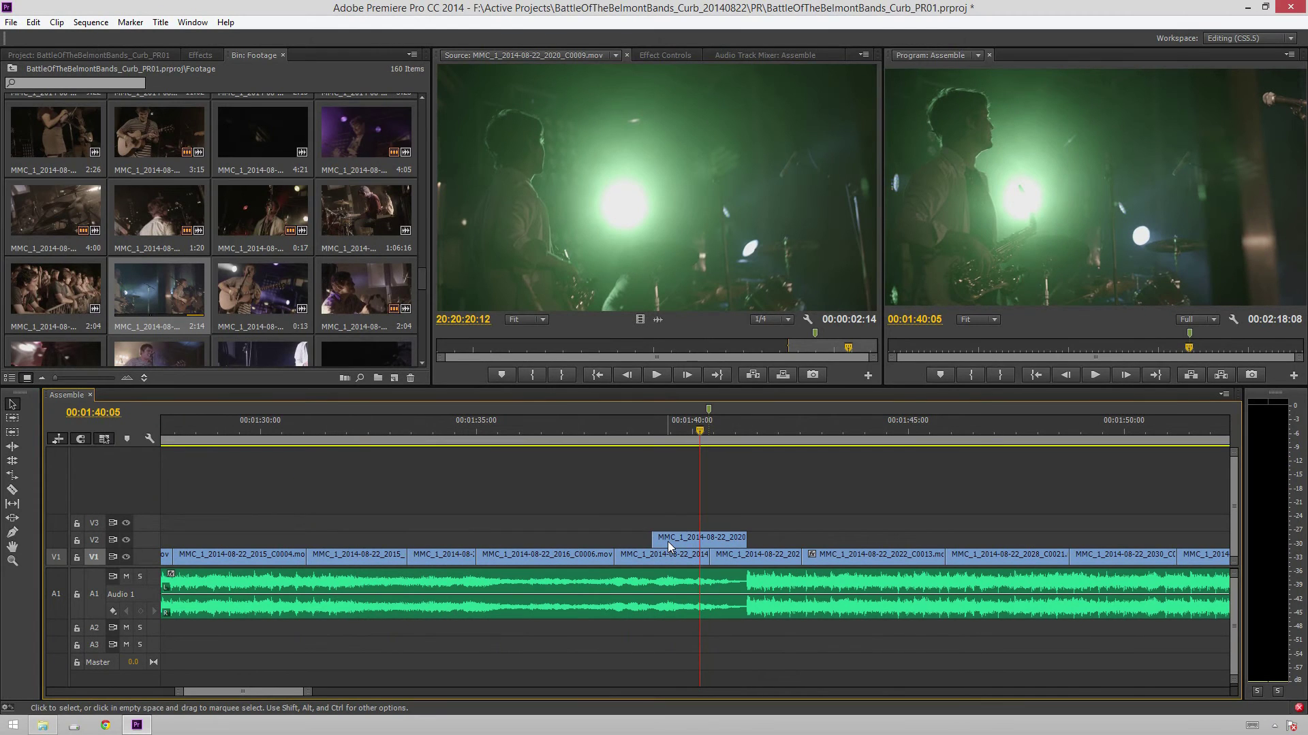
- Move MMC_1_2014-08-22_2016_C0006.mov to V2 at the audio jump and slide the 2014_C0001 clip into its place on V1
{"action": "left_click_drag", "start_coordinate": [520, 563], "coordinate": [754, 543]}
{"action": "left_click_drag", "start_coordinate": [658, 550], "coordinate": [510, 565]}
- Move the 2020_C0009 clip on V2 to start where the 2014_C0001 clip ends, lengthen it over the gap, and play from 00:01:35:18
{"action": "left_click_drag", "start_coordinate": [680, 543], "coordinate": [573, 541]}
{"action": "left_click_drag", "start_coordinate": [525, 428], "coordinate": [503, 427]}
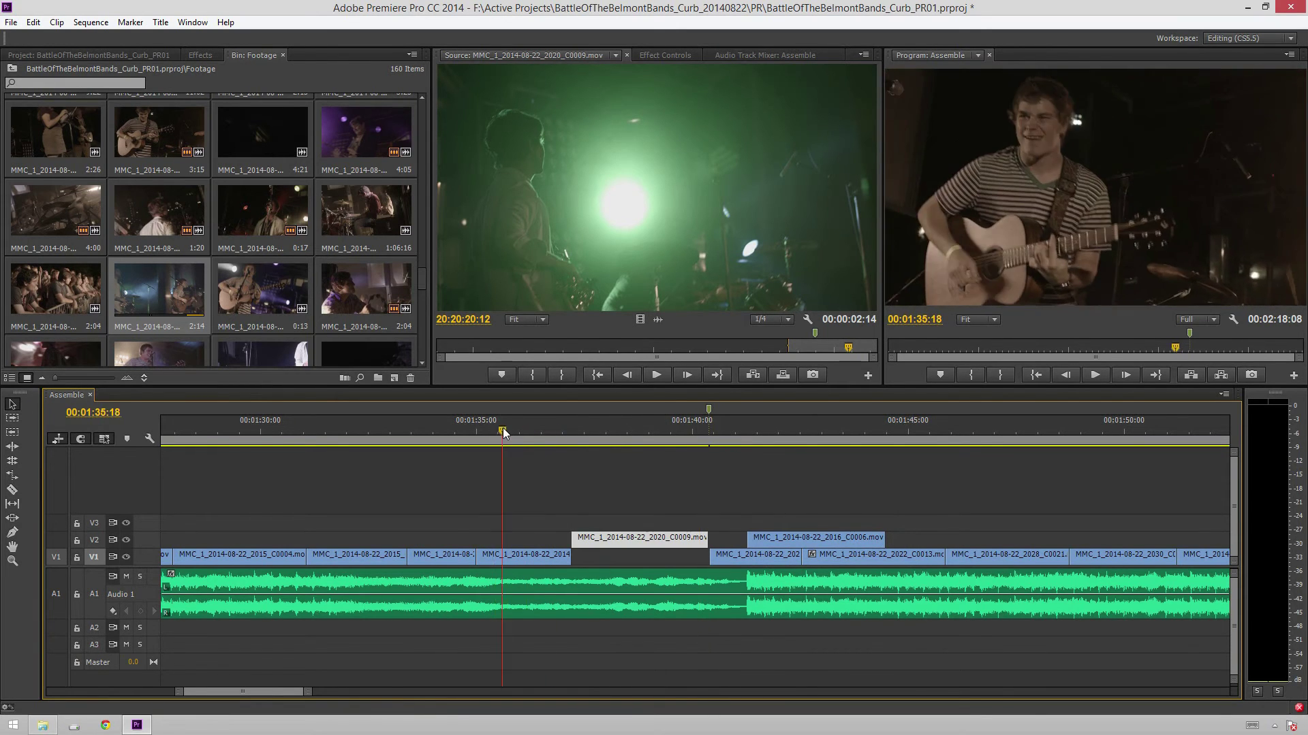
{"action": "key", "text": "space"}
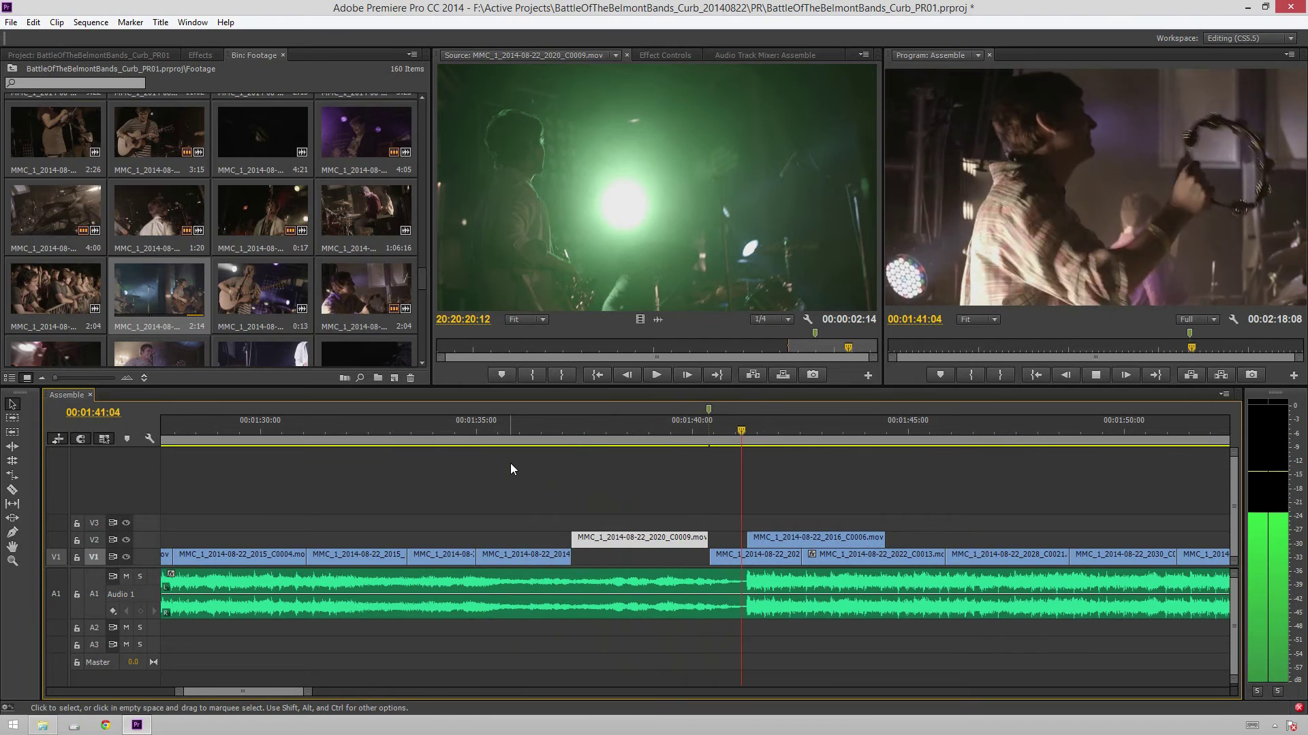
{"action": "key", "text": "space"}
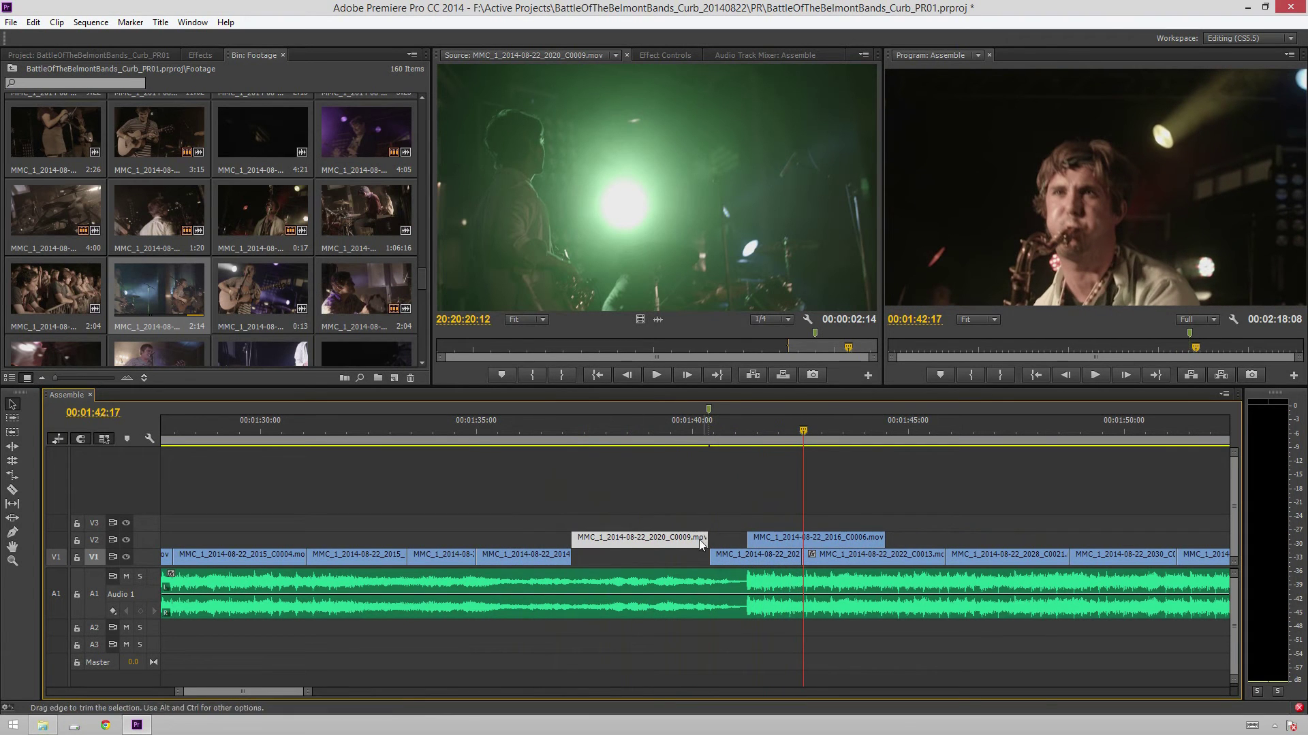
- Extend the end of the 2020_C0009 clip to meet the start of the 2021_C0011 clip, and replay the section
{"action": "left_click_drag", "start_coordinate": [700, 539], "coordinate": [709, 540]}
{"action": "left_click", "coordinate": [574, 448]}
{"action": "left_click_drag", "start_coordinate": [411, 432], "coordinate": [371, 432]}
{"action": "key", "text": "space"}
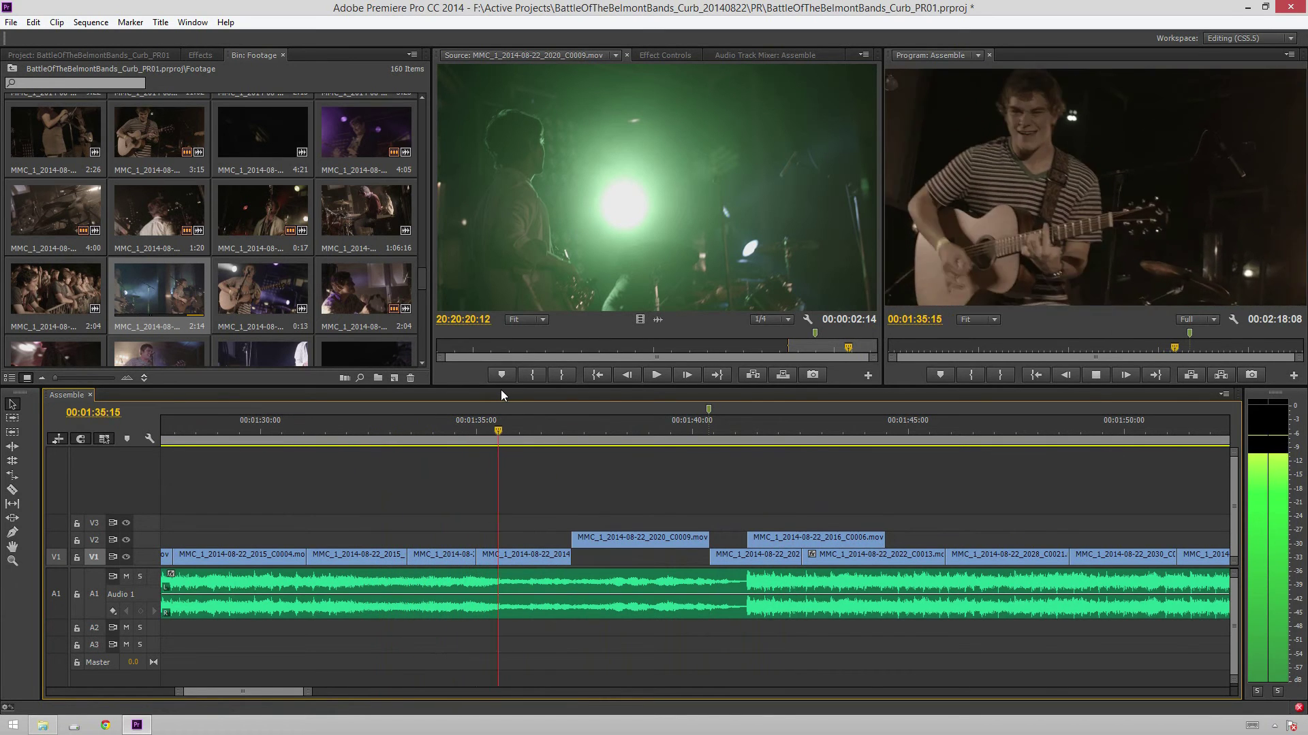
{"action": "key", "text": "space"}
- Roll the cut before the 2014_C0001 clip slightly past 00:01:35:00 and replay across it
{"action": "left_click", "coordinate": [489, 429]}
{"action": "key", "text": "e"}
{"action": "left_click", "coordinate": [452, 429]}
{"action": "key", "text": "space"}
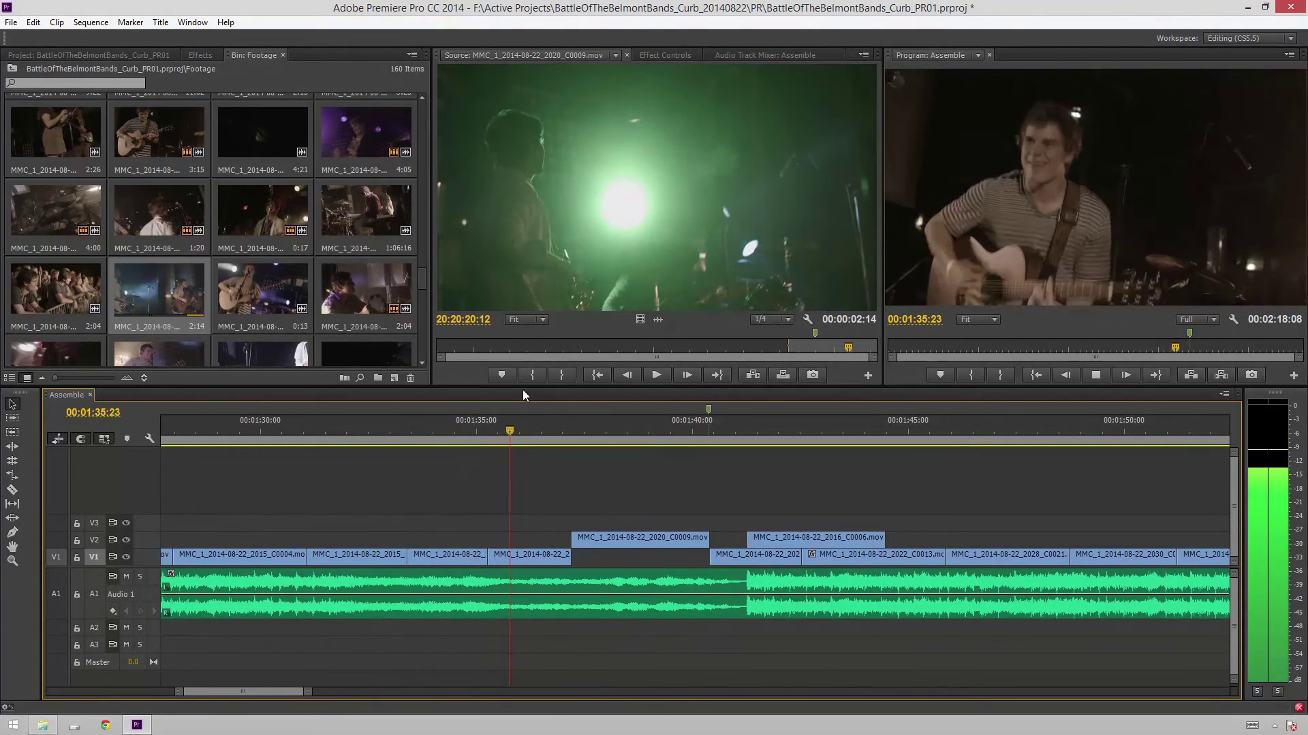
- Move the 2014_C0001 guitar clip on V1 earlier to start at 00:01:35:03, and scrub through it
{"action": "left_click_drag", "start_coordinate": [512, 430], "coordinate": [481, 430]}
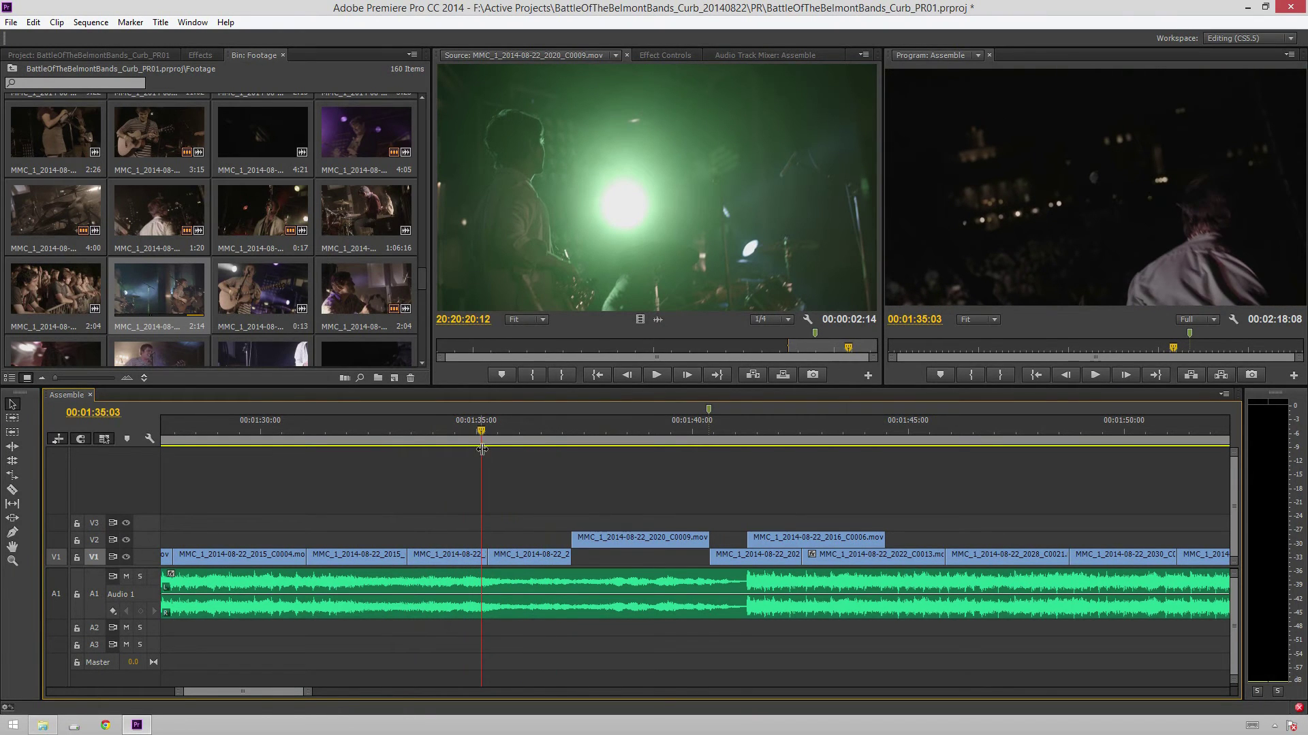
{"action": "left_click_drag", "start_coordinate": [520, 557], "coordinate": [512, 558]}
{"action": "left_click_drag", "start_coordinate": [452, 432], "coordinate": [508, 429]}
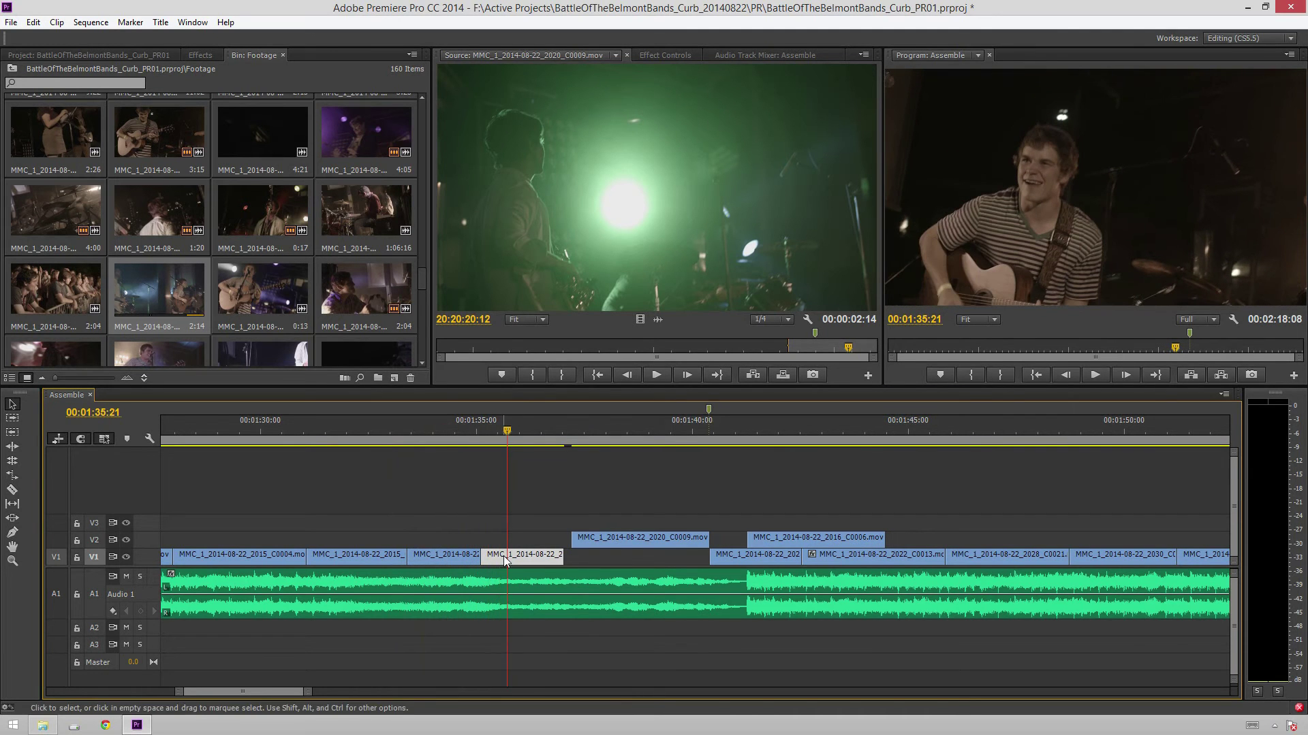
- Trim the start of the 2014_C0001 clip, slide it back against the preceding V1 clip, and play across the cut
{"action": "left_click_drag", "start_coordinate": [485, 555], "coordinate": [509, 557]}
{"action": "left_click_drag", "start_coordinate": [470, 431], "coordinate": [504, 432]}
{"action": "left_click_drag", "start_coordinate": [505, 557], "coordinate": [491, 557]}
{"action": "left_click_drag", "start_coordinate": [499, 435], "coordinate": [505, 436]}
{"action": "left_click_drag", "start_coordinate": [496, 556], "coordinate": [503, 559]}
{"action": "left_click_drag", "start_coordinate": [485, 432], "coordinate": [460, 430]}
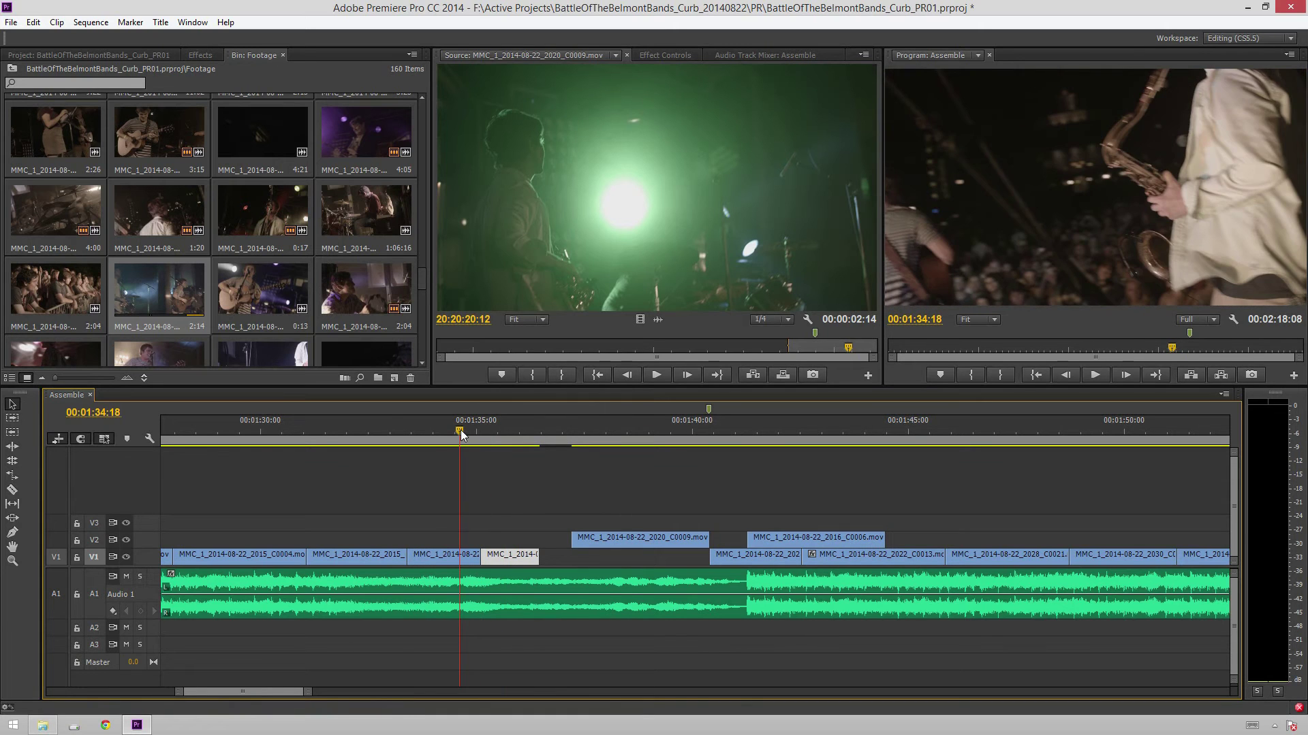
{"action": "key", "text": "space"}
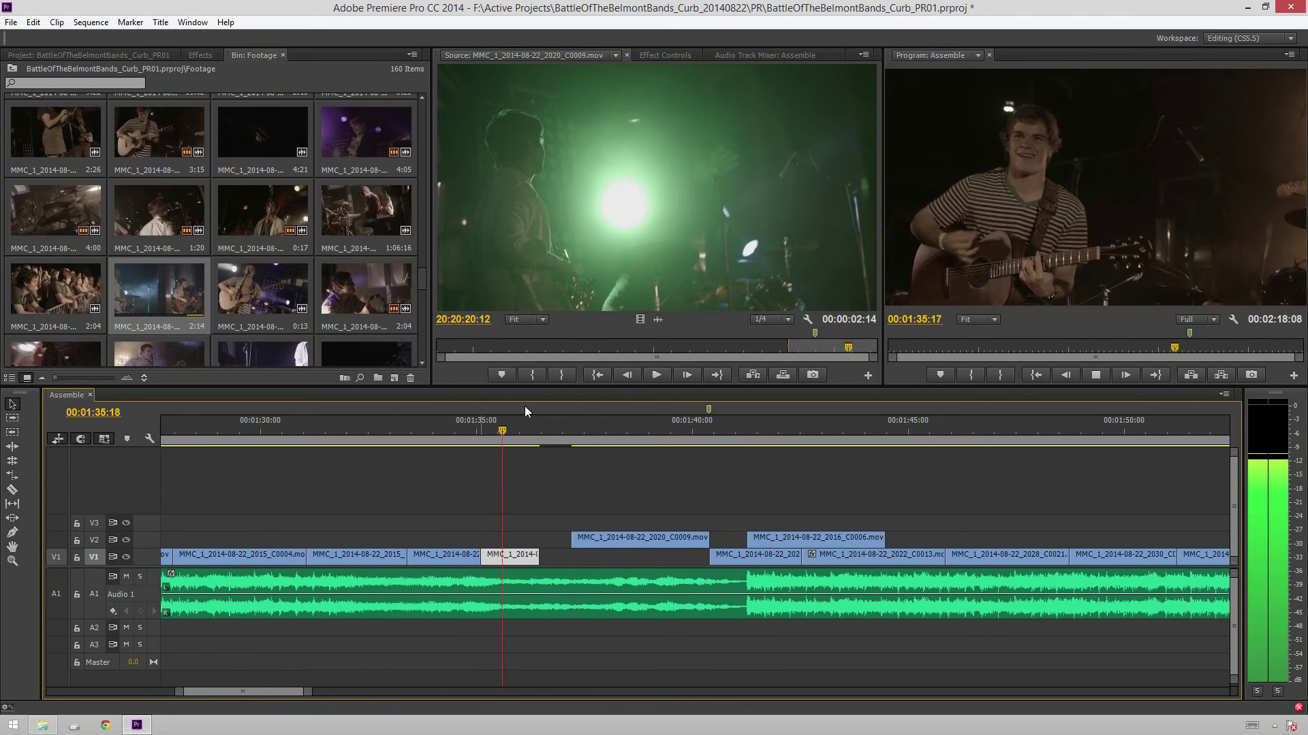
{"action": "left_click_drag", "start_coordinate": [479, 422], "coordinate": [373, 436]}
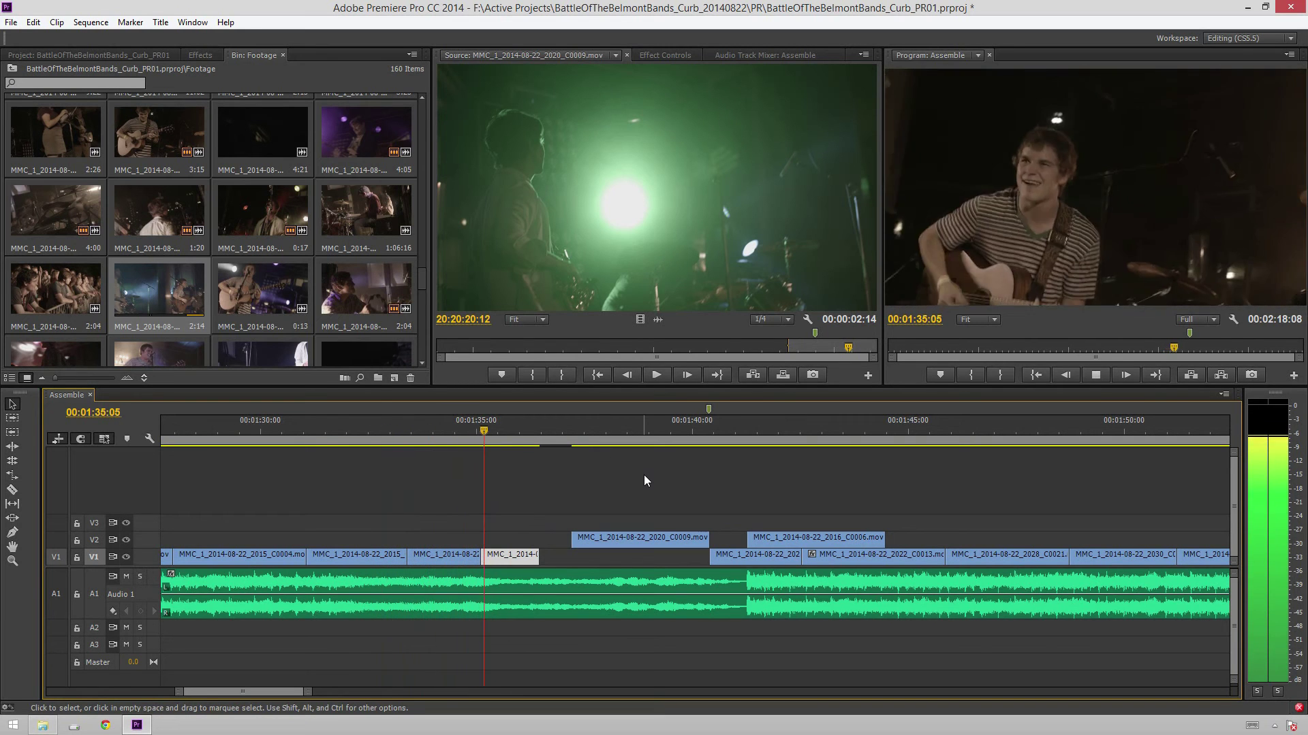
{"action": "key", "text": "space"}
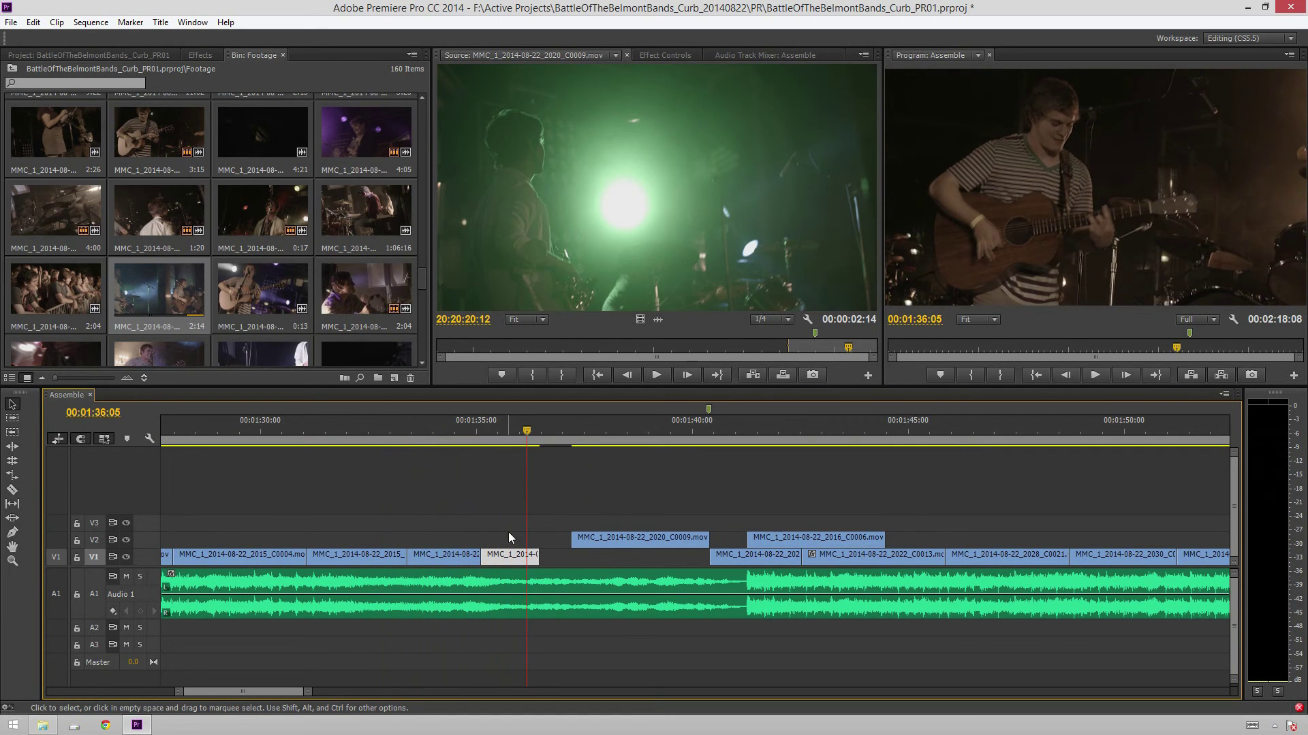
- Readjust the in point of the 2014_C0001 clip, keeping it against the preceding clip, and replay past 00:01:40:26
{"action": "mouse_move", "coordinate": [504, 563]}
{"action": "left_mouse_down"}
{"action": "mouse_move", "coordinate": [535, 562]}
{"action": "mouse_move", "coordinate": [507, 557]}
{"action": "left_mouse_up"}
{"action": "left_click", "coordinate": [428, 431]}
{"action": "key", "text": "space"}
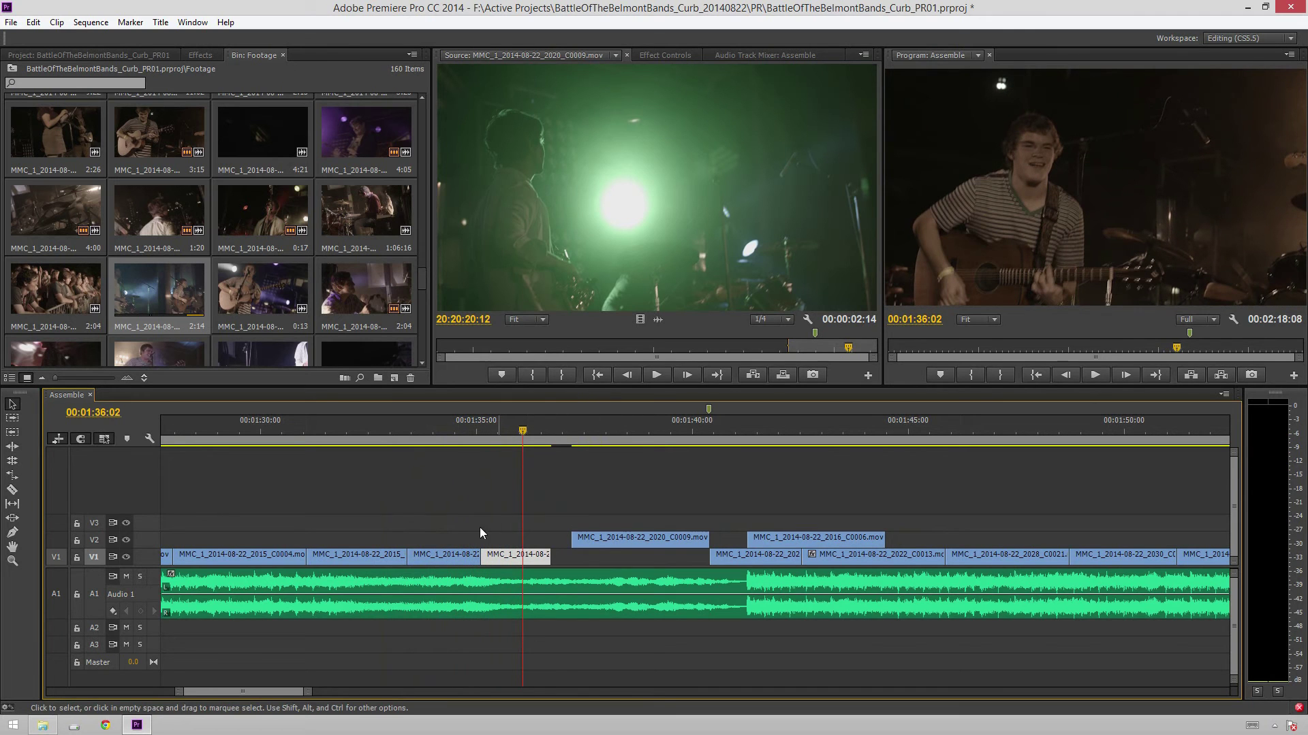
{"action": "mouse_move", "coordinate": [487, 556]}
{"action": "left_mouse_down"}
{"action": "mouse_move", "coordinate": [509, 564]}
{"action": "mouse_move", "coordinate": [493, 562]}
{"action": "left_mouse_up"}
{"action": "left_click", "coordinate": [439, 414]}
{"action": "key", "text": "space"}
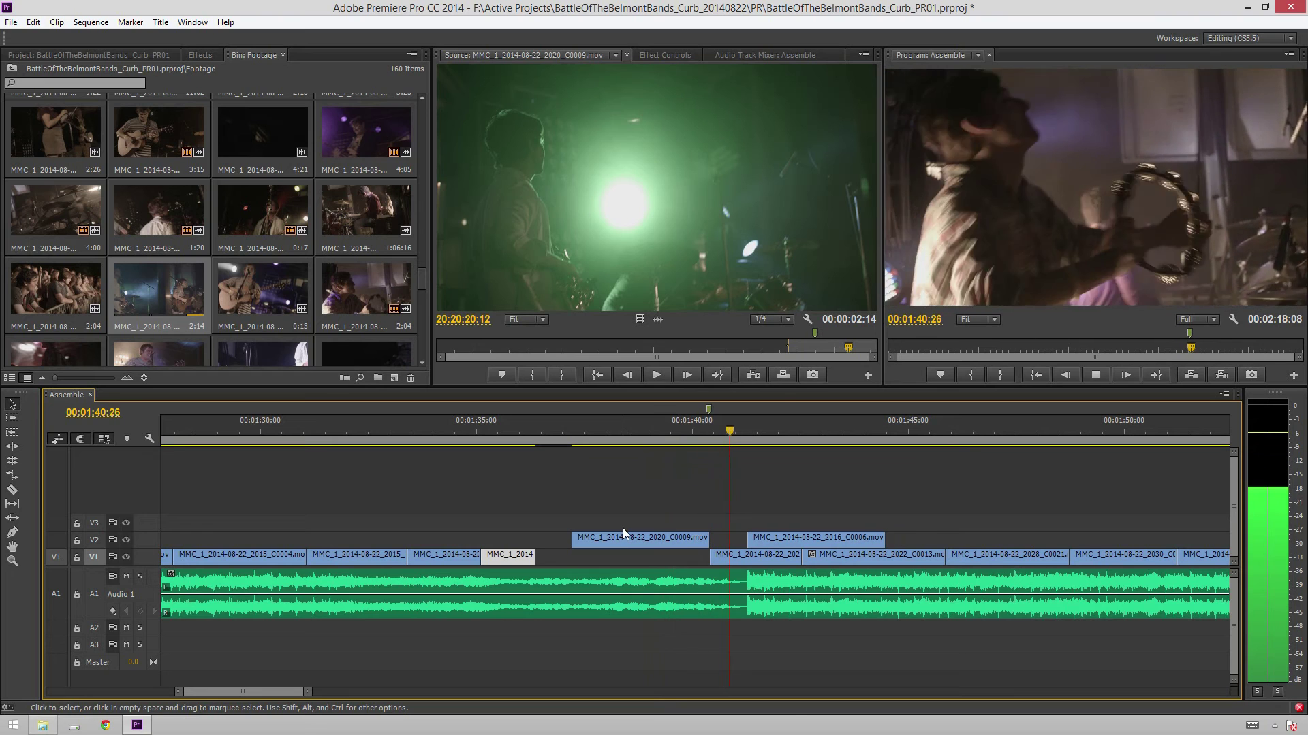
{"action": "key", "text": "space"}
- Move the 2020_C0009 clip on V2 to end where the 2016_C0006 clip starts, and replay the section before it
{"action": "left_click_drag", "start_coordinate": [681, 540], "coordinate": [715, 540]}
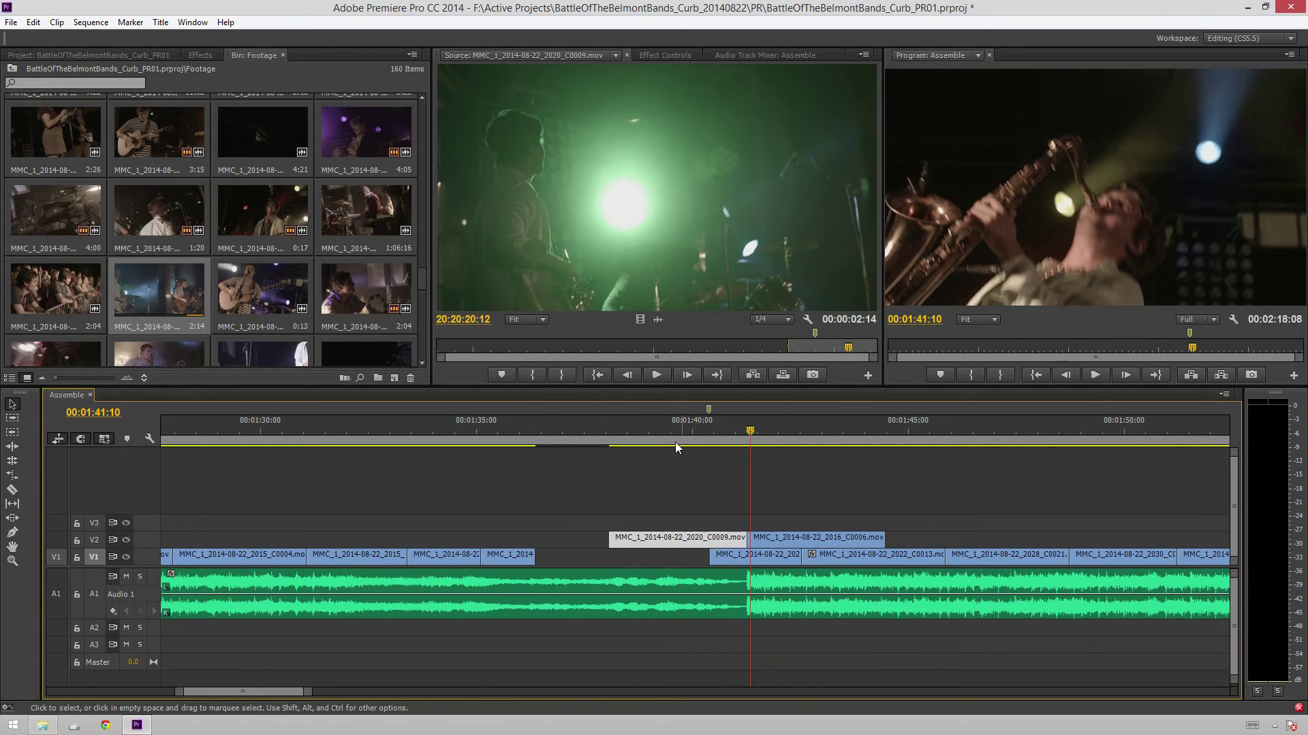
{"action": "left_click", "coordinate": [443, 439]}
{"action": "key", "text": "space"}
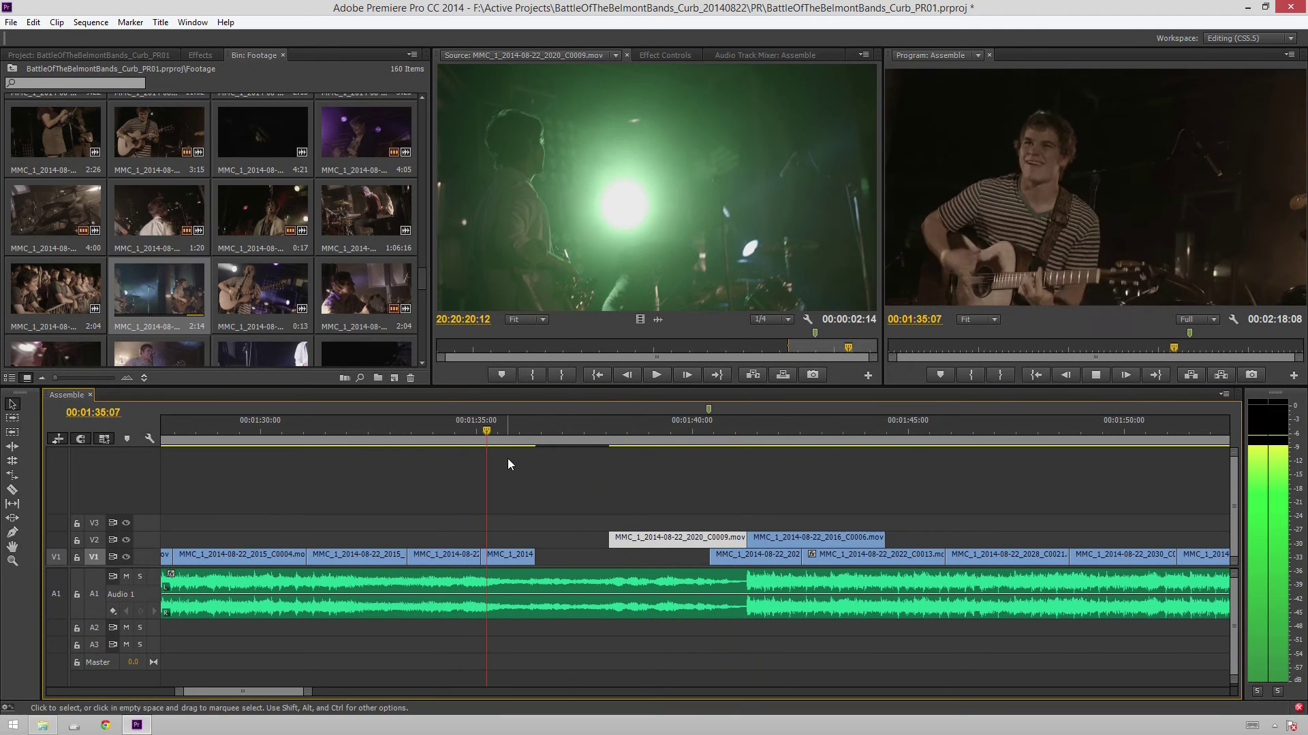
{"action": "key", "text": "space"}
- Disable the 2014_C0001 clip on V1 and place the playhead at 00:01:36:10
{"action": "left_click", "coordinate": [506, 556]}
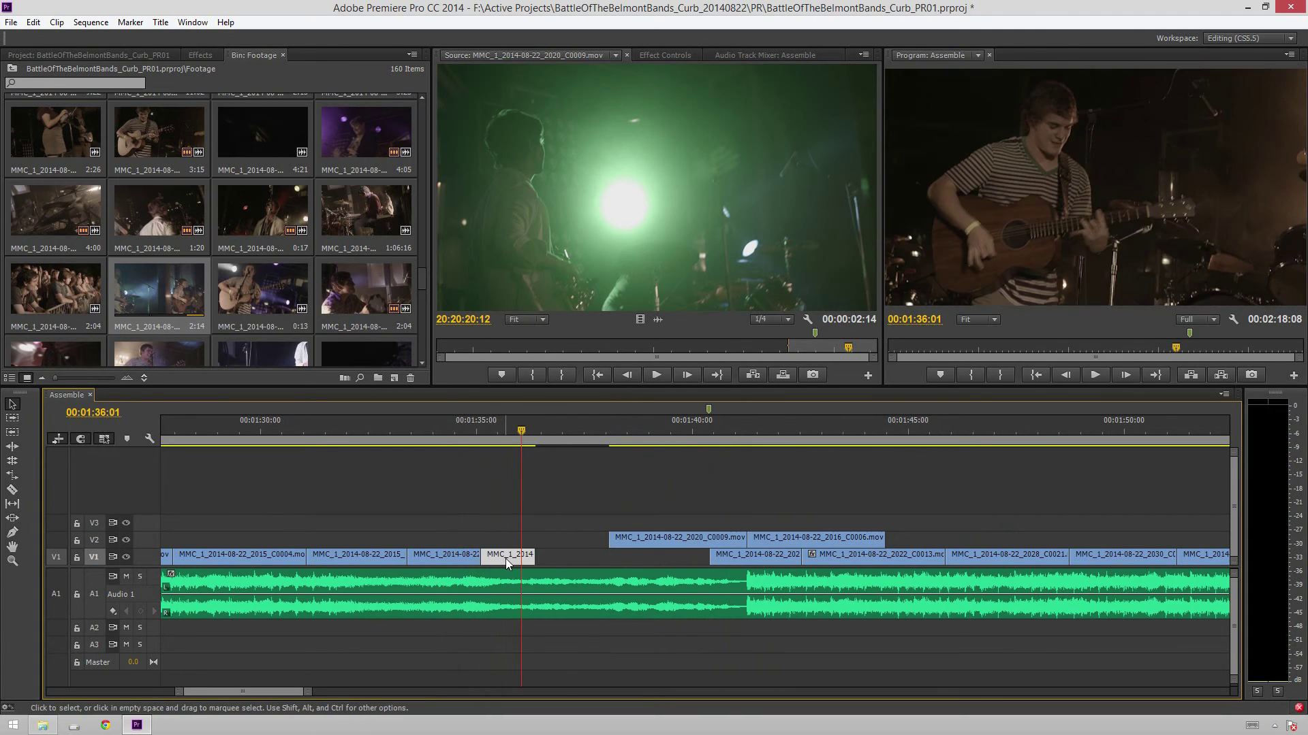
{"action": "key", "text": "shift+e"}
{"action": "left_click", "coordinate": [532, 410]}
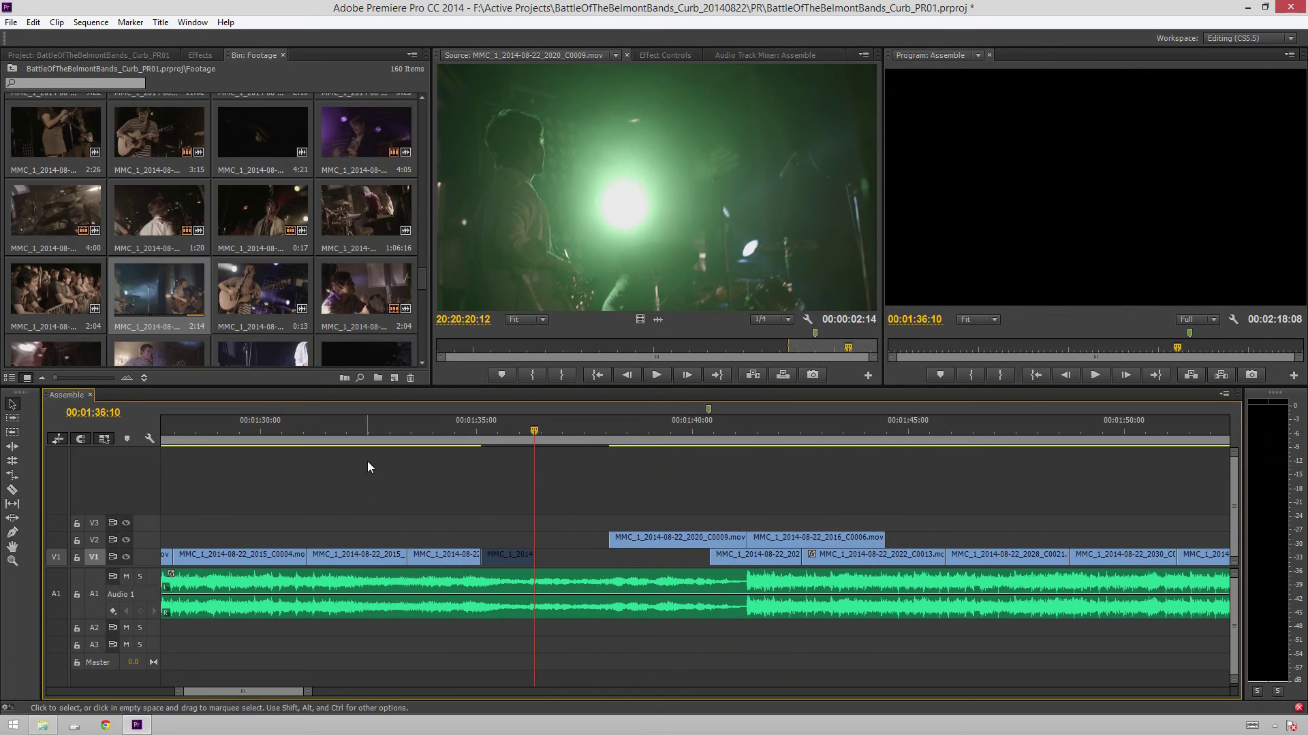
- Browse the Footage bin for a replacement shot and scrub through the crowd clip MMC_1_2014-08-22_2018_C0008.mov
{"action": "left_click", "coordinate": [372, 263]}
{"action": "scroll", "coordinate": [320, 209], "scroll_direction": "down", "scroll_amount": 2}
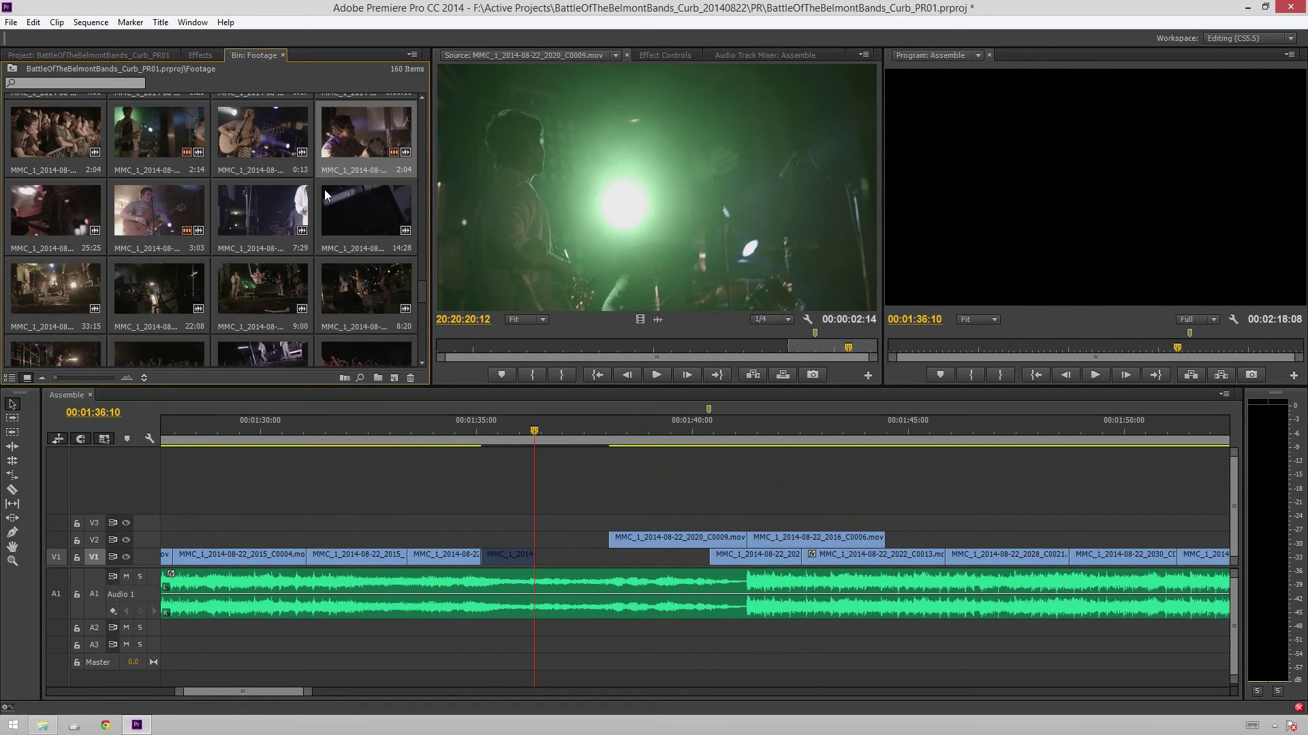
{"action": "scroll", "coordinate": [325, 189], "scroll_direction": "down", "scroll_amount": 2}
{"action": "scroll", "coordinate": [324, 189], "scroll_direction": "up", "scroll_amount": 1}
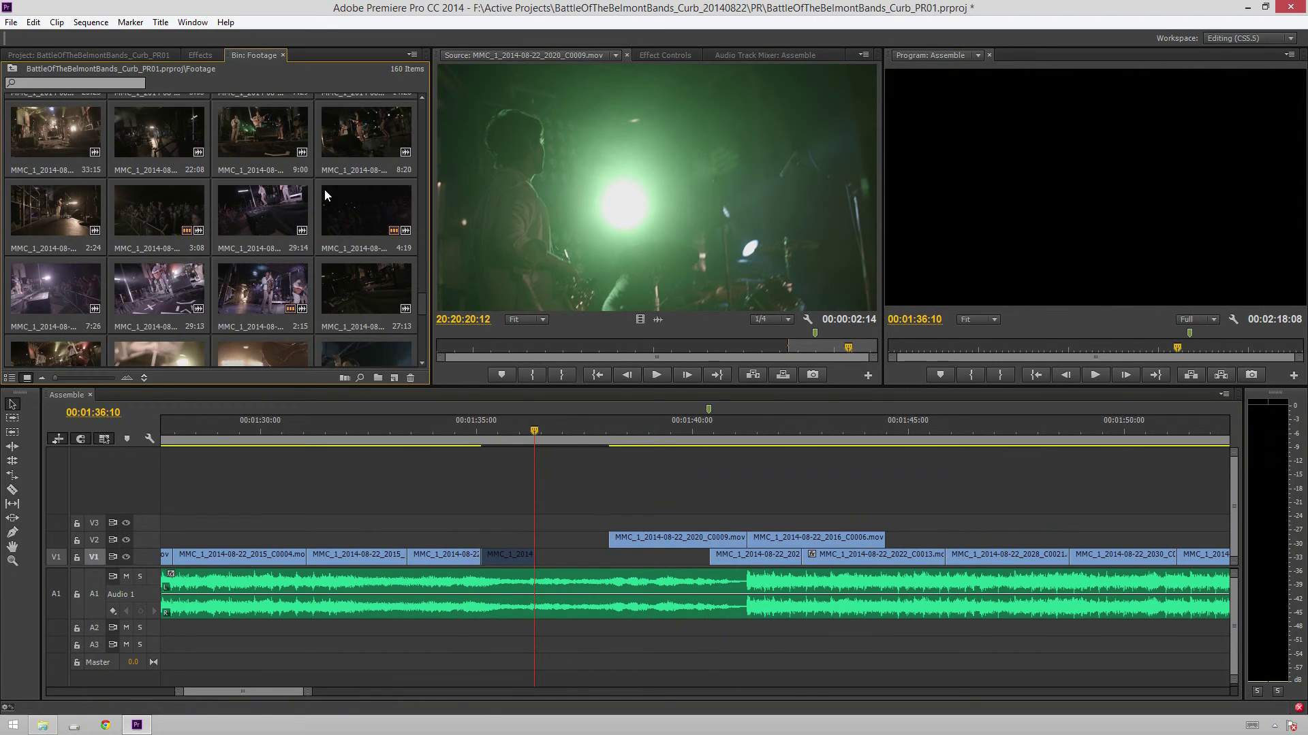
{"action": "scroll", "coordinate": [324, 189], "scroll_direction": "up", "scroll_amount": 1}
{"action": "scroll", "coordinate": [317, 179], "scroll_direction": "up", "scroll_amount": 2}
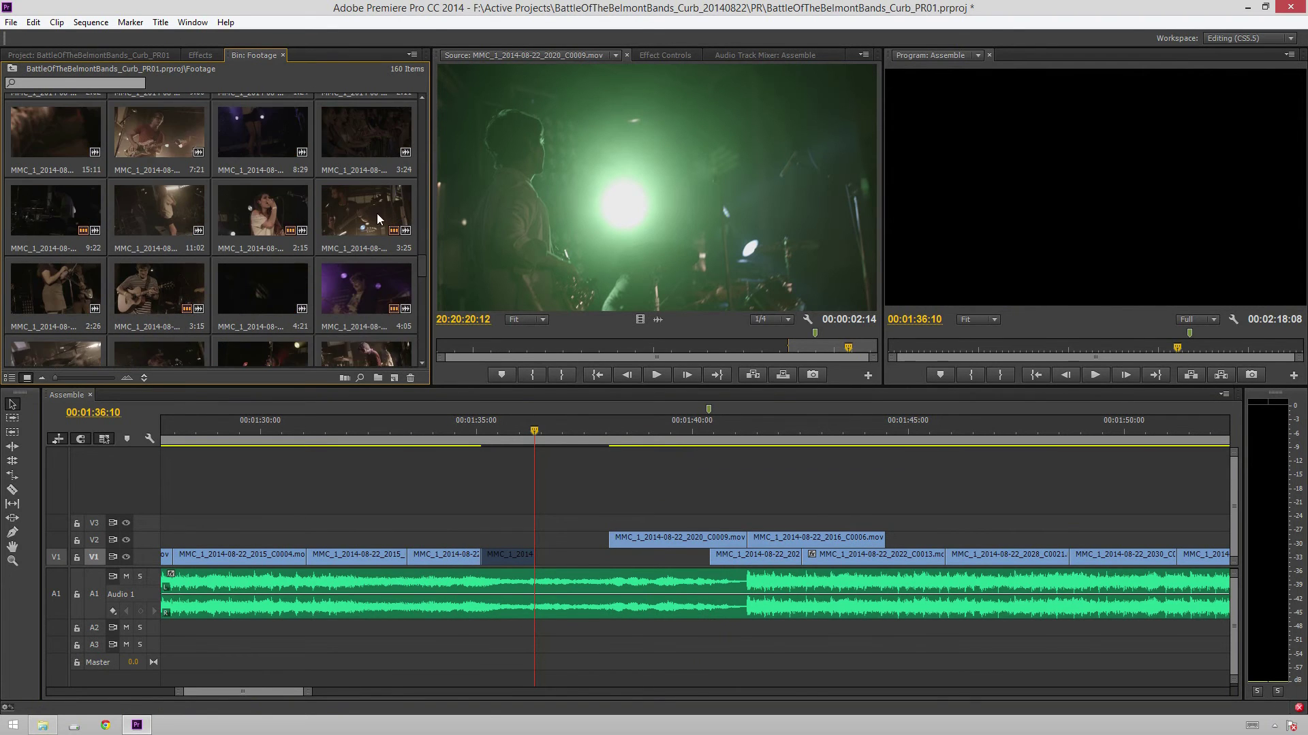
{"action": "scroll", "coordinate": [280, 177], "scroll_direction": "down", "scroll_amount": 1}
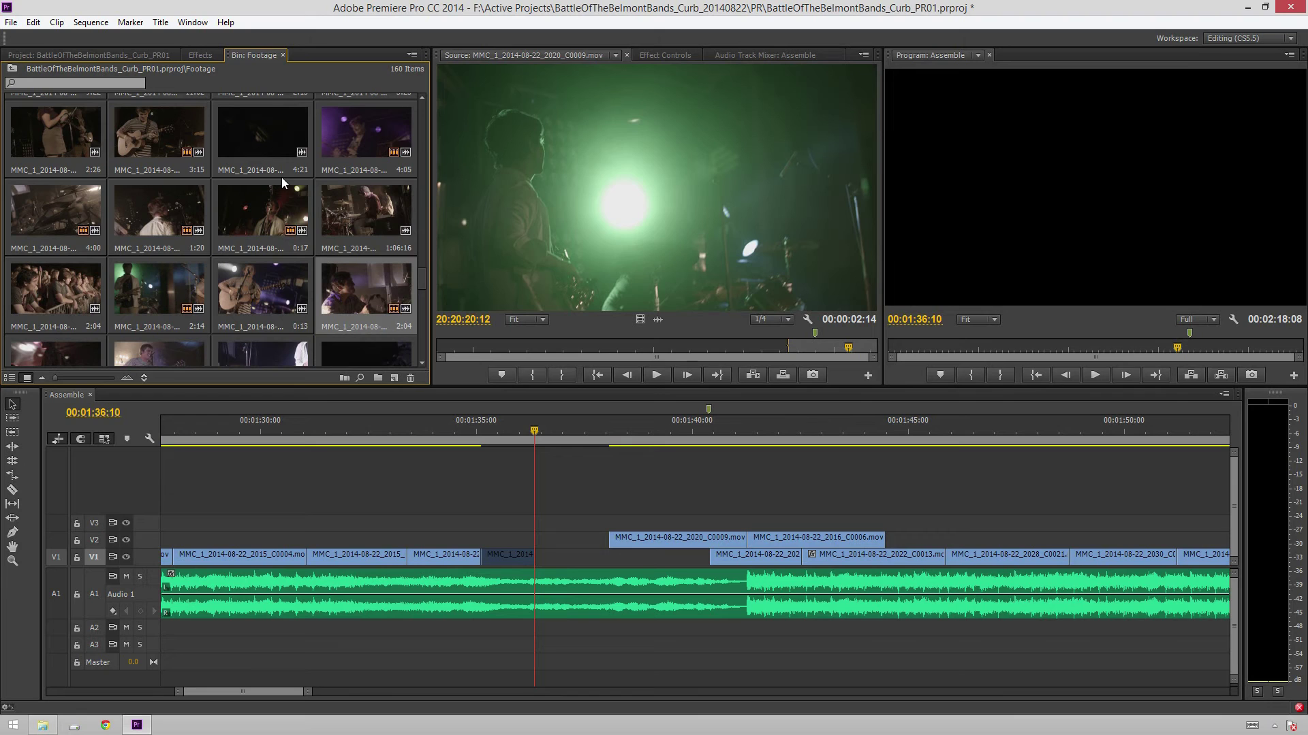
{"action": "double_click", "coordinate": [52, 295]}
{"action": "left_click_drag", "start_coordinate": [451, 346], "coordinate": [860, 334]}
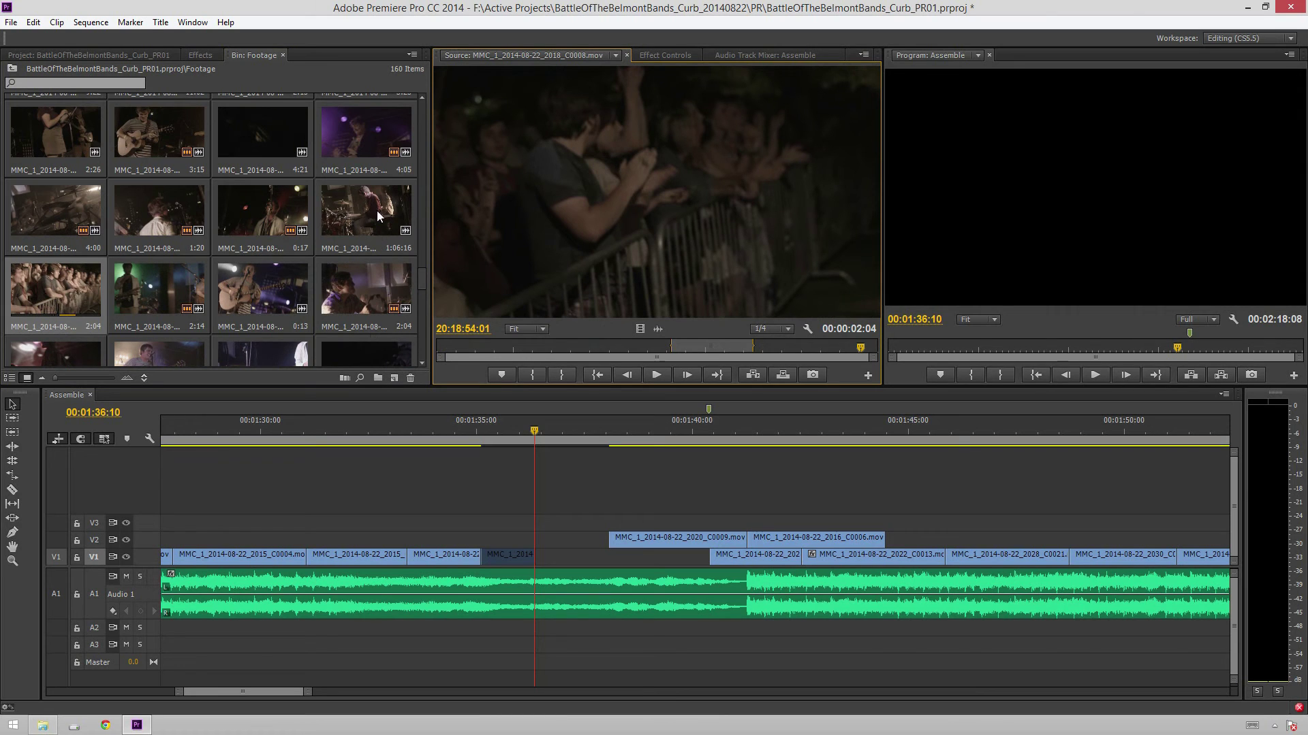
- Open the drummer clip MMC_1_2014-08-22_2017_C0007.mov in the source monitor and preview it for a usable moment
{"action": "double_click", "coordinate": [350, 211]}
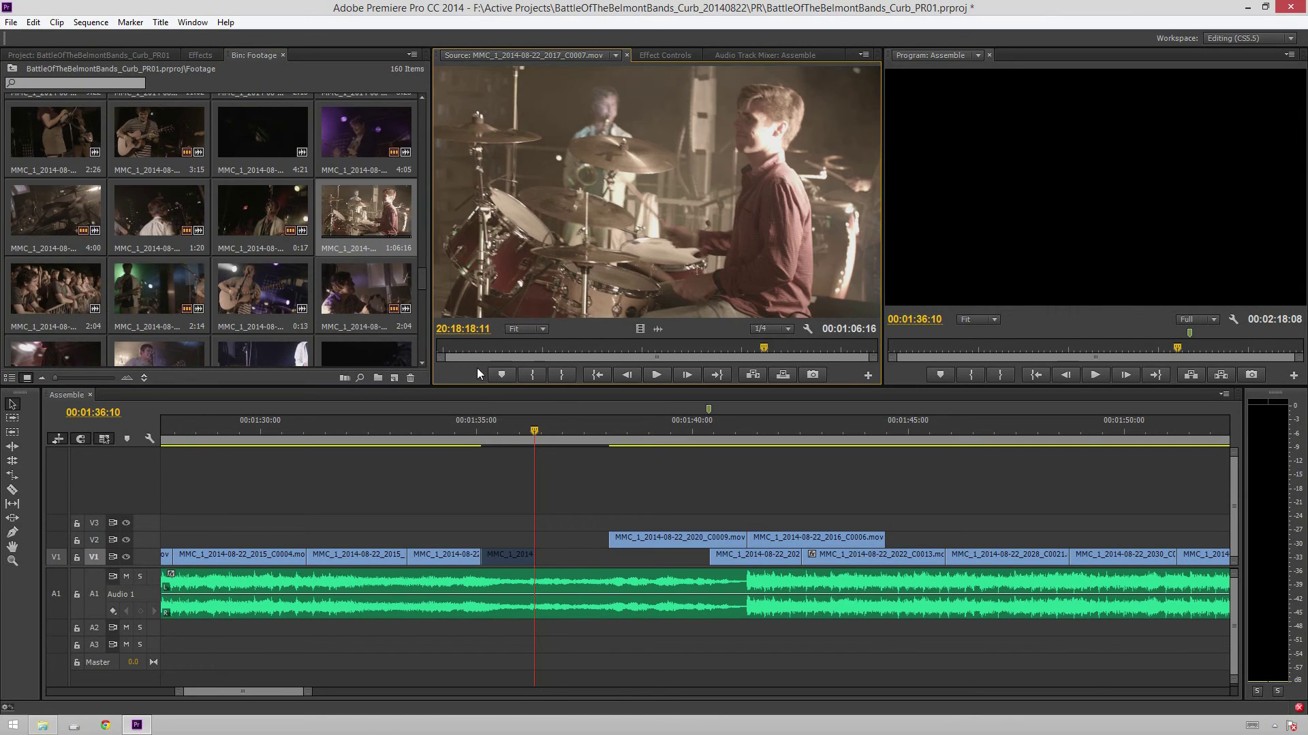
{"action": "left_click_drag", "start_coordinate": [451, 343], "coordinate": [738, 313]}
{"action": "key", "text": "space"}
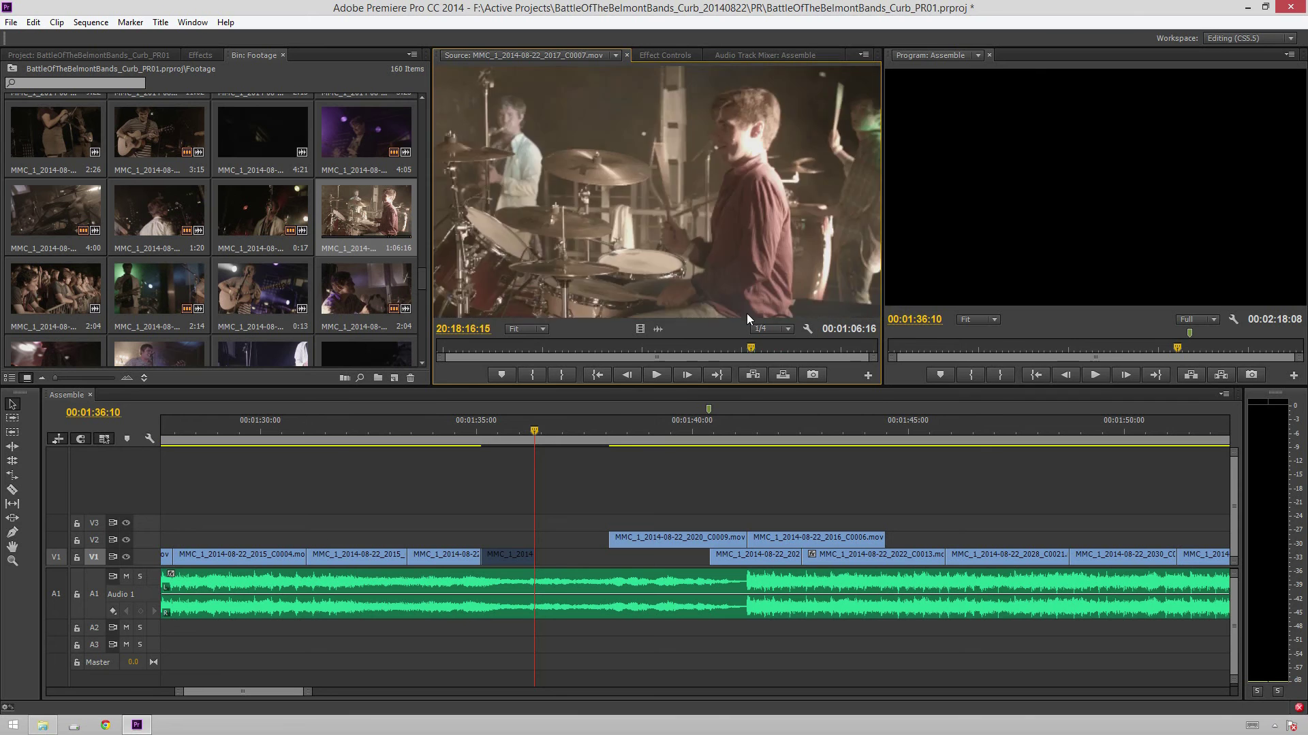
{"action": "key", "text": "space"}
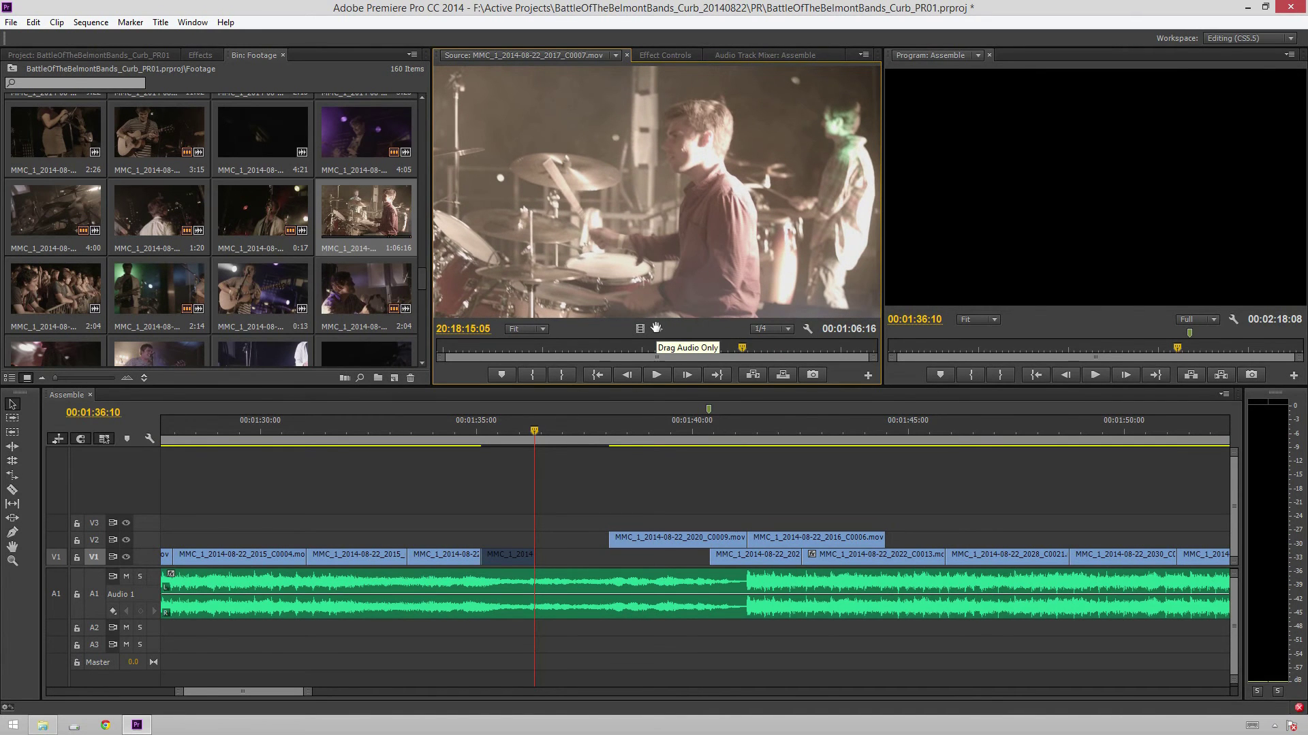
{"action": "key", "text": "space"}
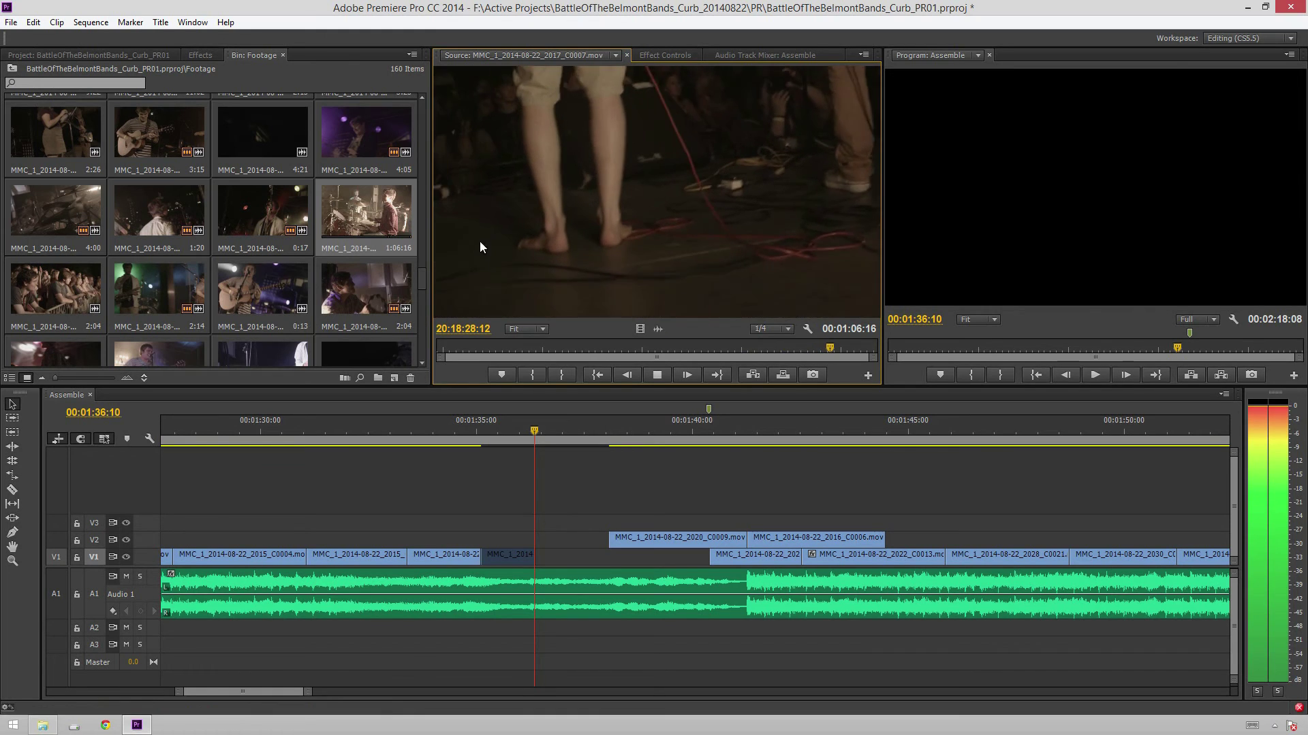
{"action": "key", "text": "space"}
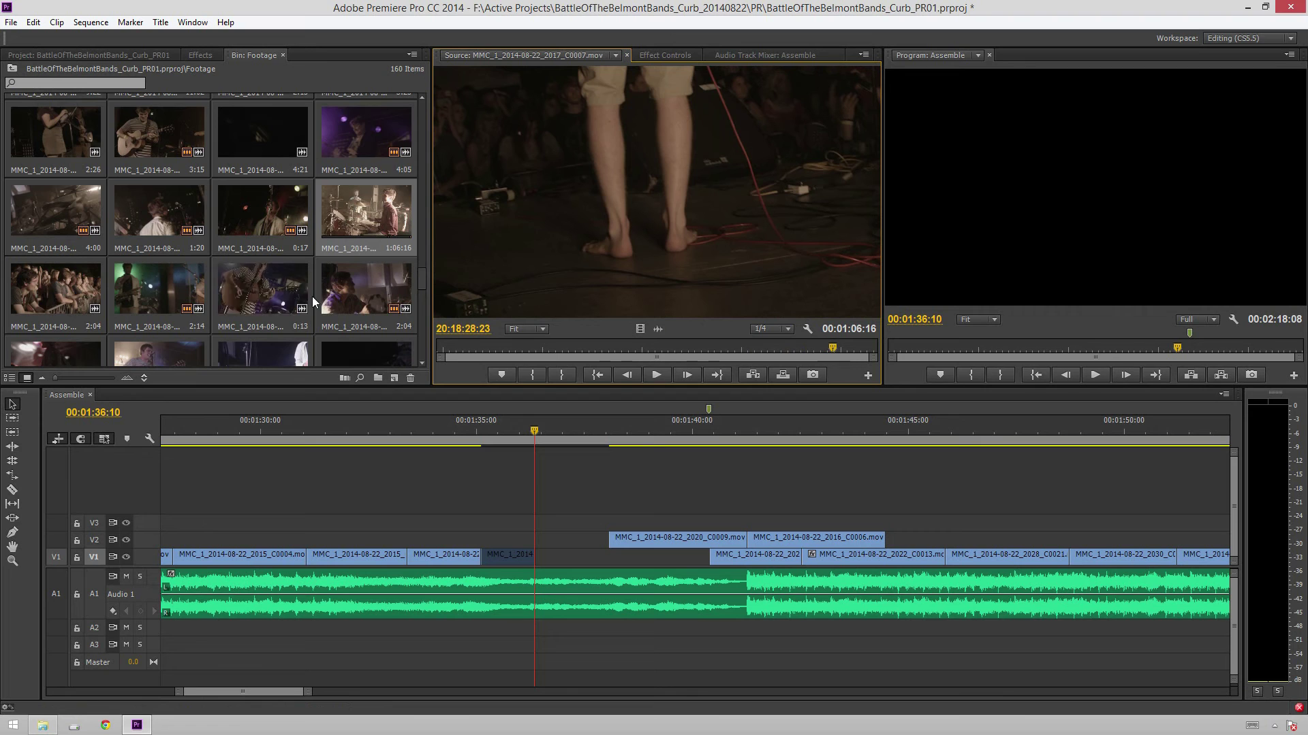
- Open MMC_1_2014-08-22_2021_C0012.mov from the Footage bin and mark a 3:00 section of the guitarist in the hat, ending at 20:21:59:25
{"action": "scroll", "coordinate": [169, 225], "scroll_direction": "down", "scroll_amount": 1}
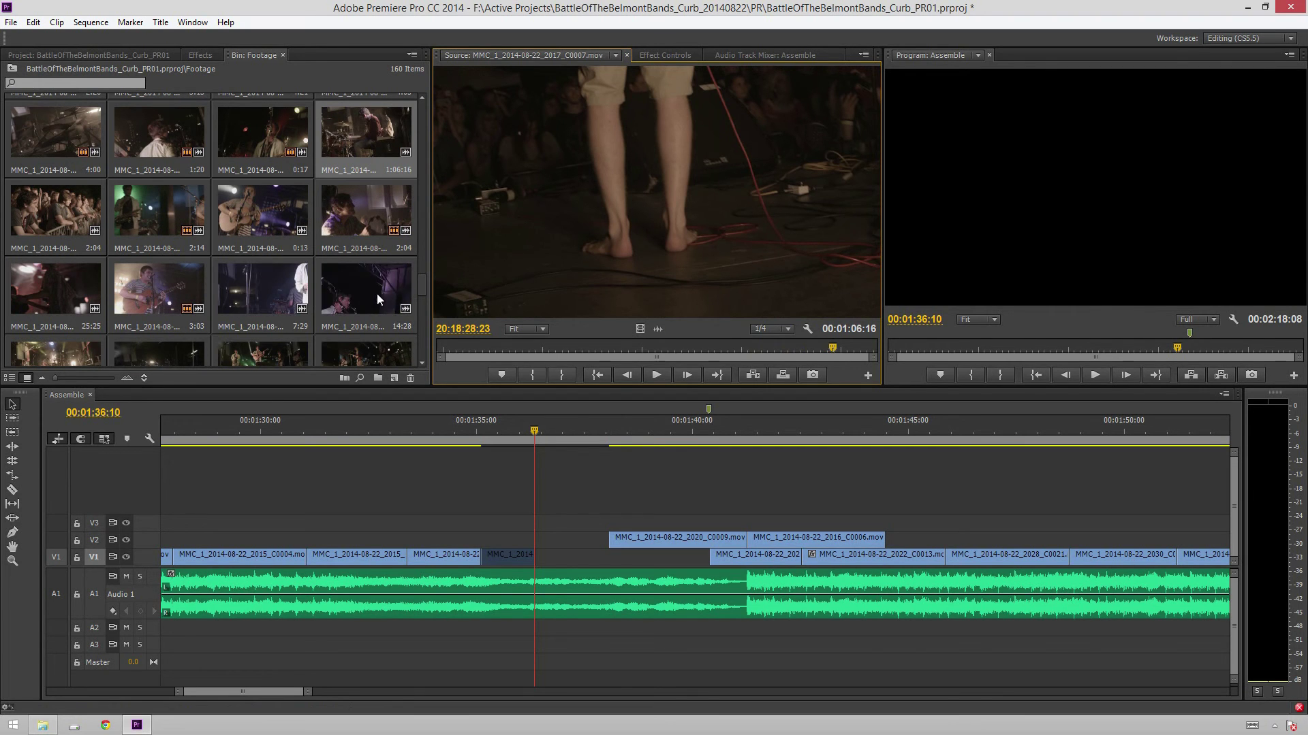
{"action": "scroll", "coordinate": [95, 245], "scroll_direction": "down", "scroll_amount": 1}
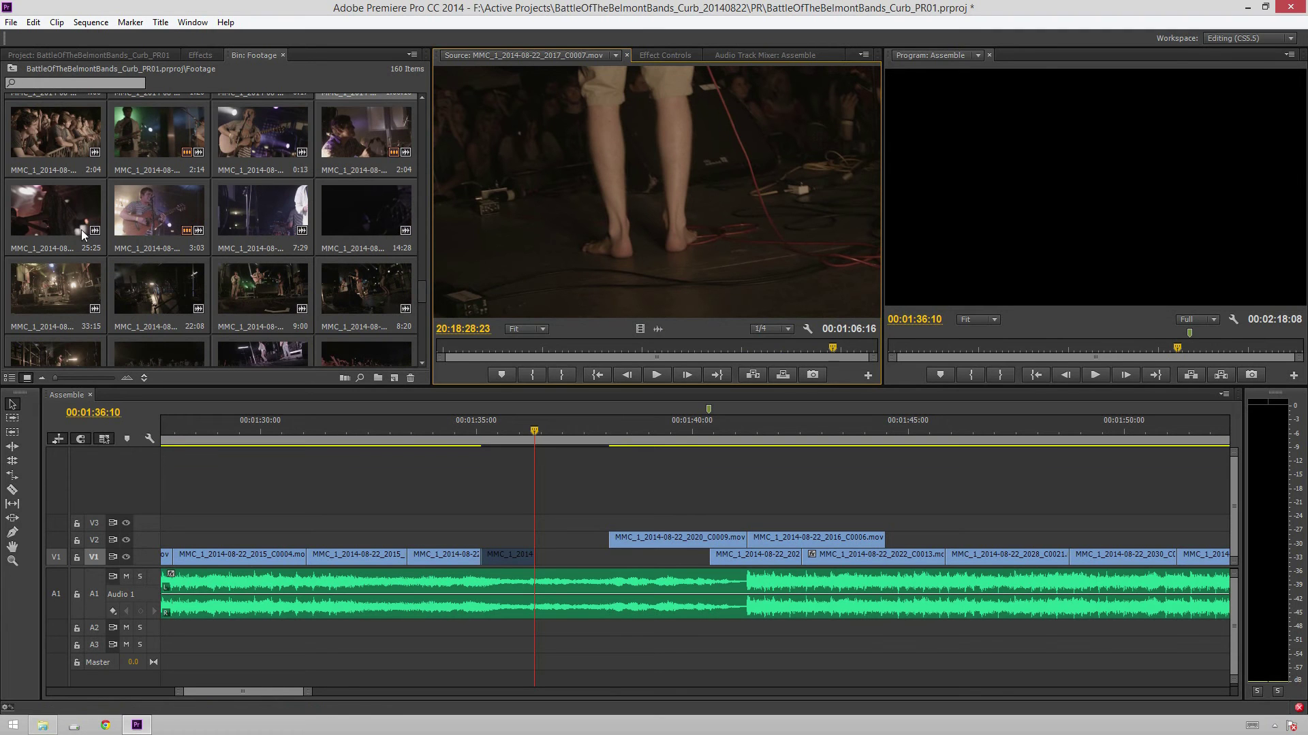
{"action": "double_click", "coordinate": [52, 219]}
{"action": "left_click_drag", "start_coordinate": [450, 346], "coordinate": [484, 341]}
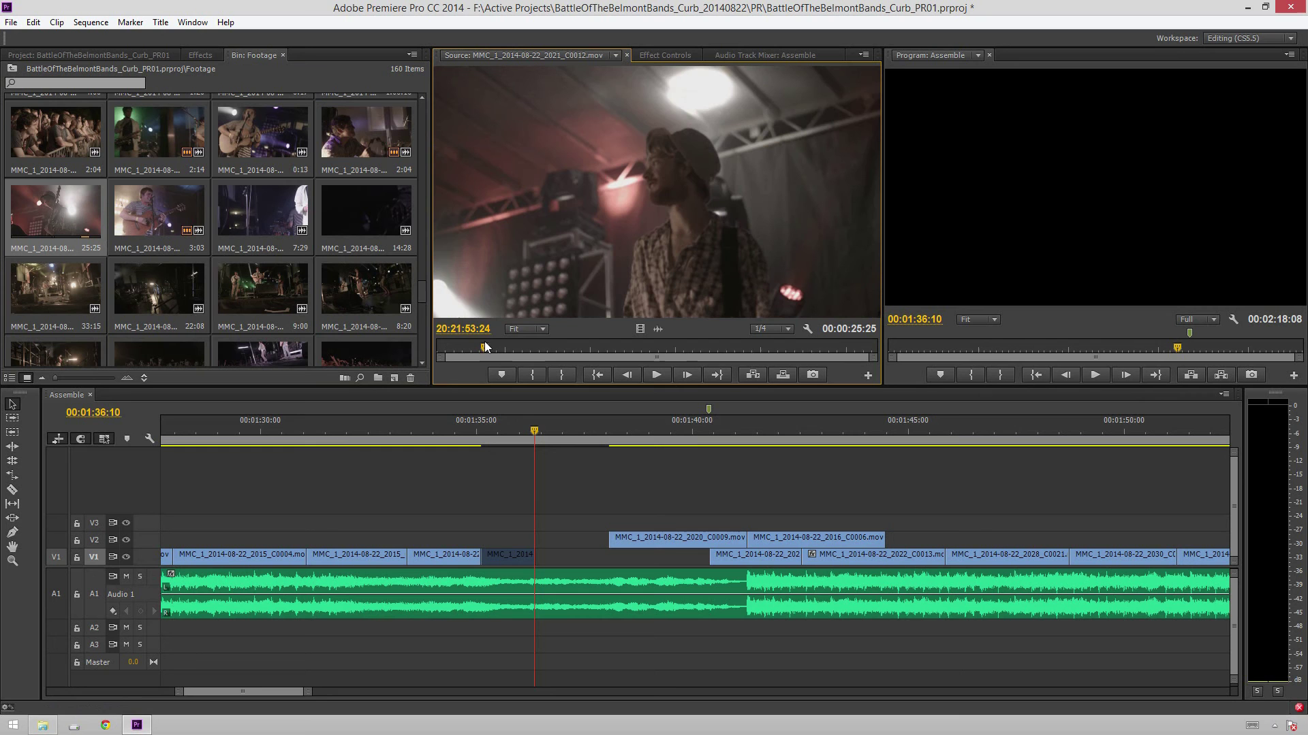
{"action": "key", "text": "i"}
{"action": "key", "text": "space"}
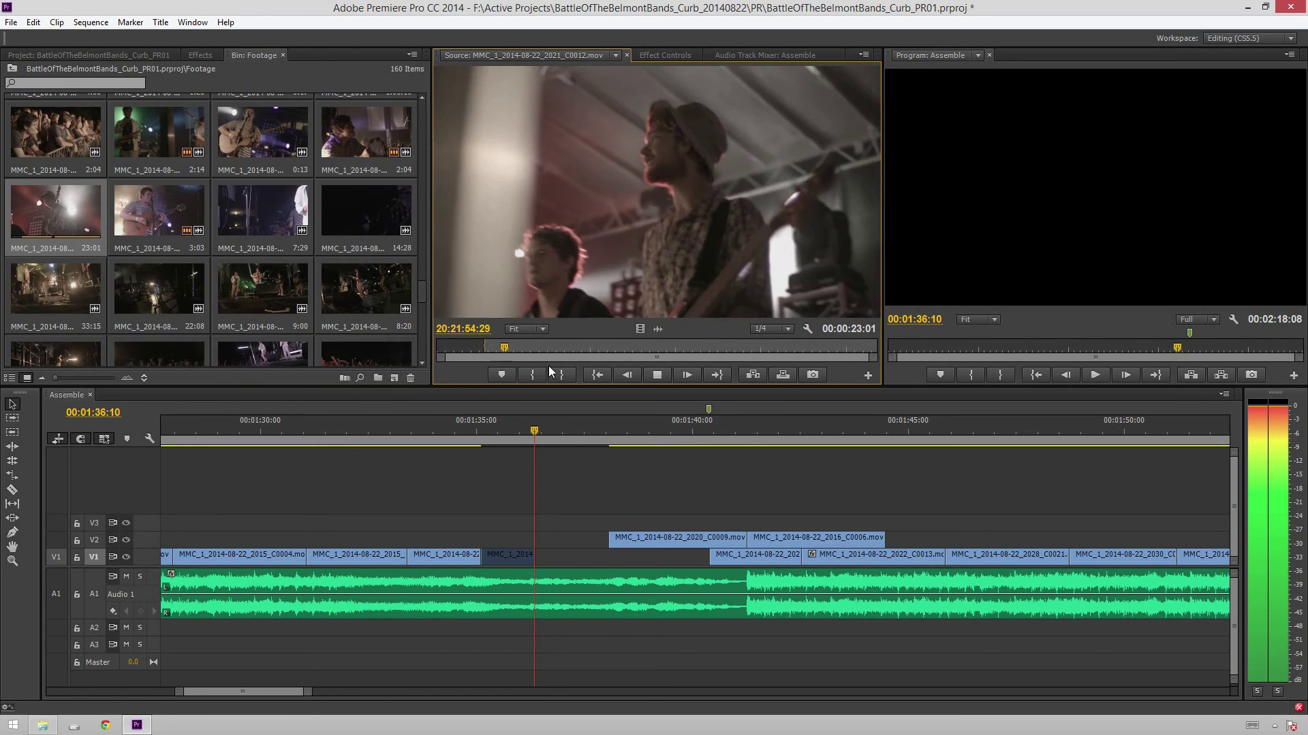
{"action": "left_click", "coordinate": [572, 377]}
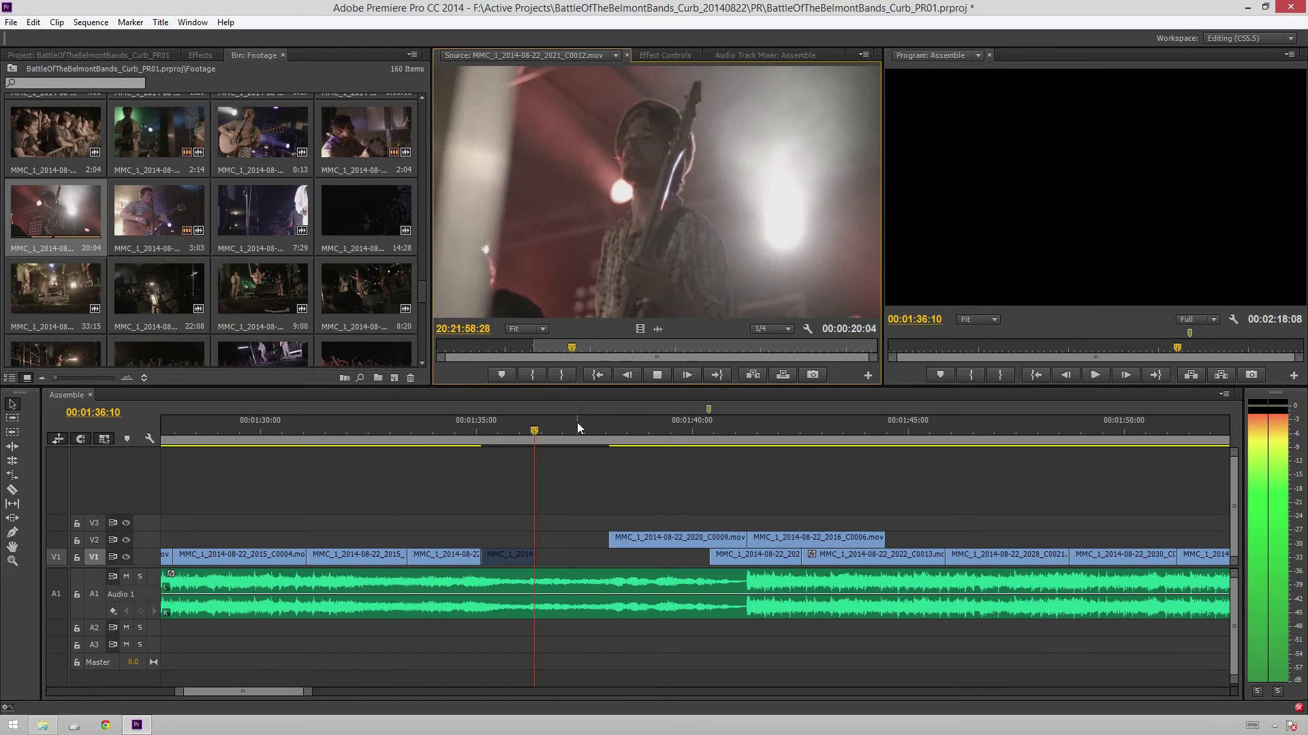
{"action": "key", "text": "o"}
{"action": "key", "text": "space"}
- Place only the video of the marked 2021_C0012 section on V3 above the disabled clip, and play the sequence to 00:01:47:01
{"action": "left_click_drag", "start_coordinate": [638, 327], "coordinate": [486, 522]}
{"action": "left_click", "coordinate": [440, 427]}
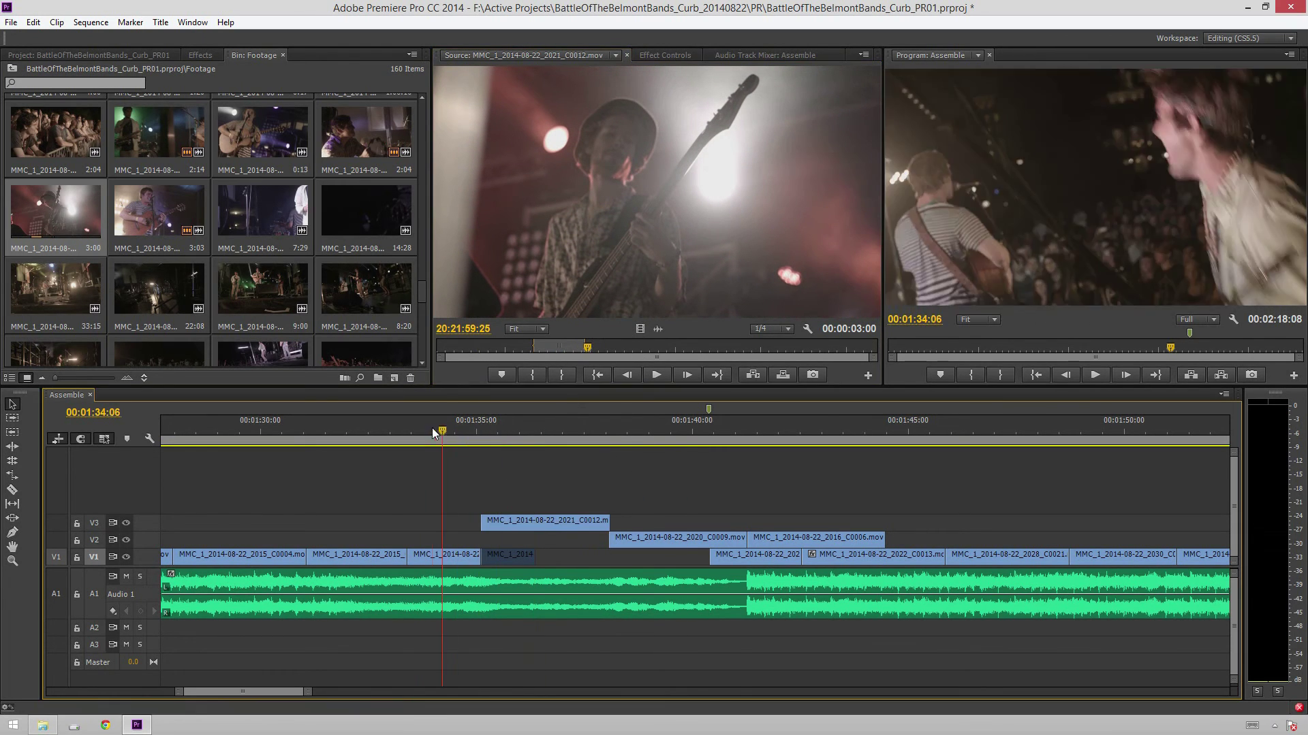
{"action": "key", "text": "space"}
{"action": "key", "text": "space"}
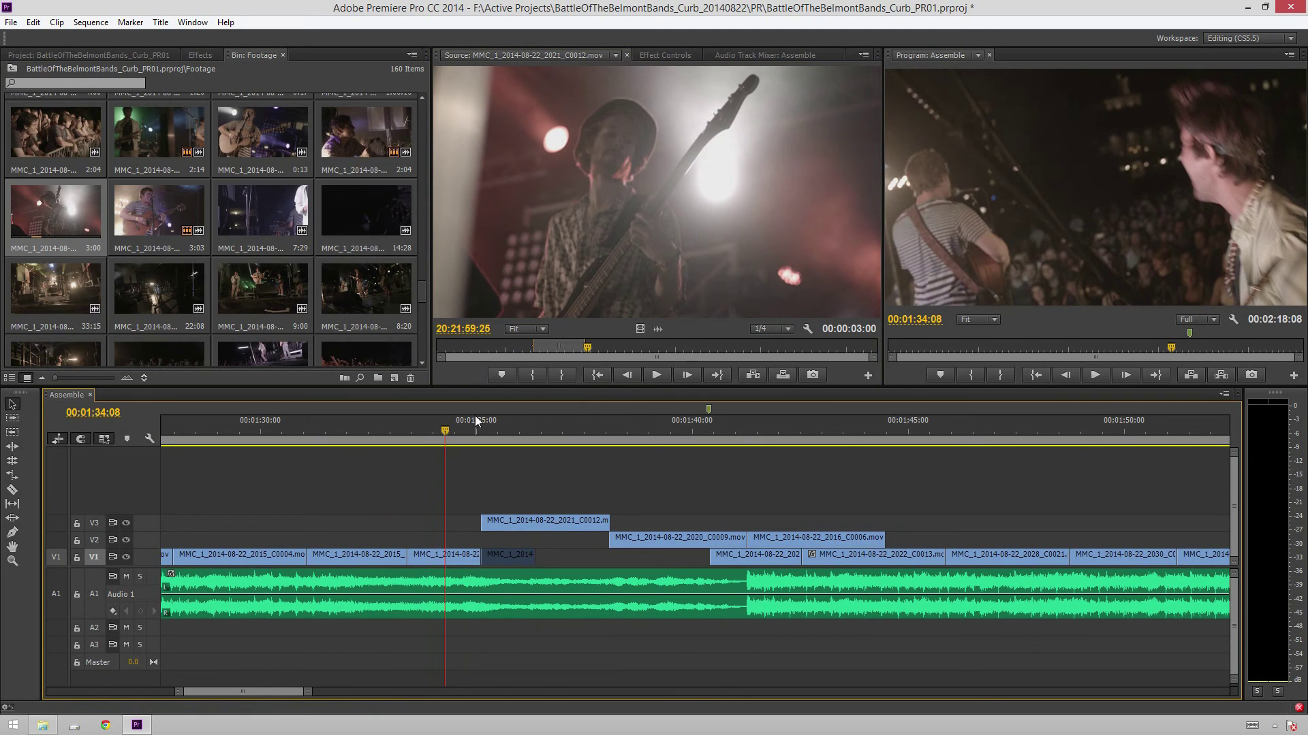
{"action": "key", "text": "XF86AudioLowerVolume"}
{"action": "key", "text": "space"}
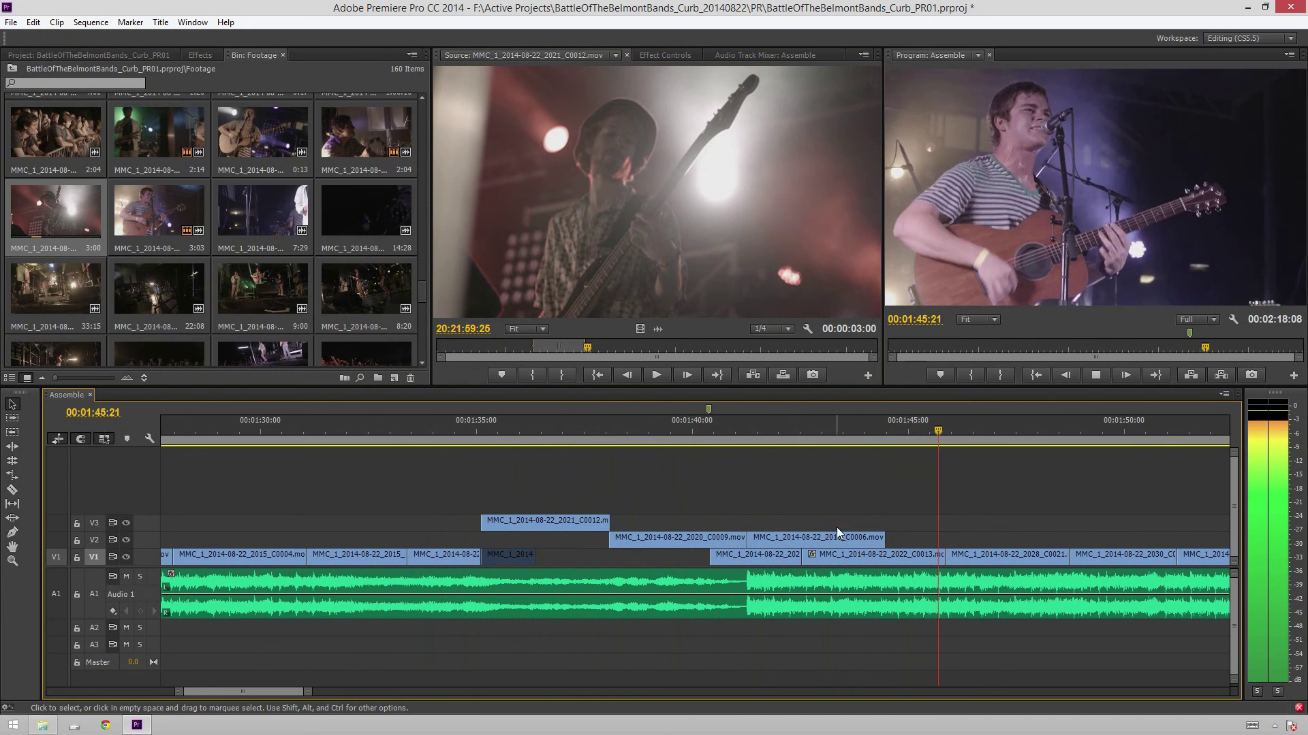
{"action": "key", "text": "space"}
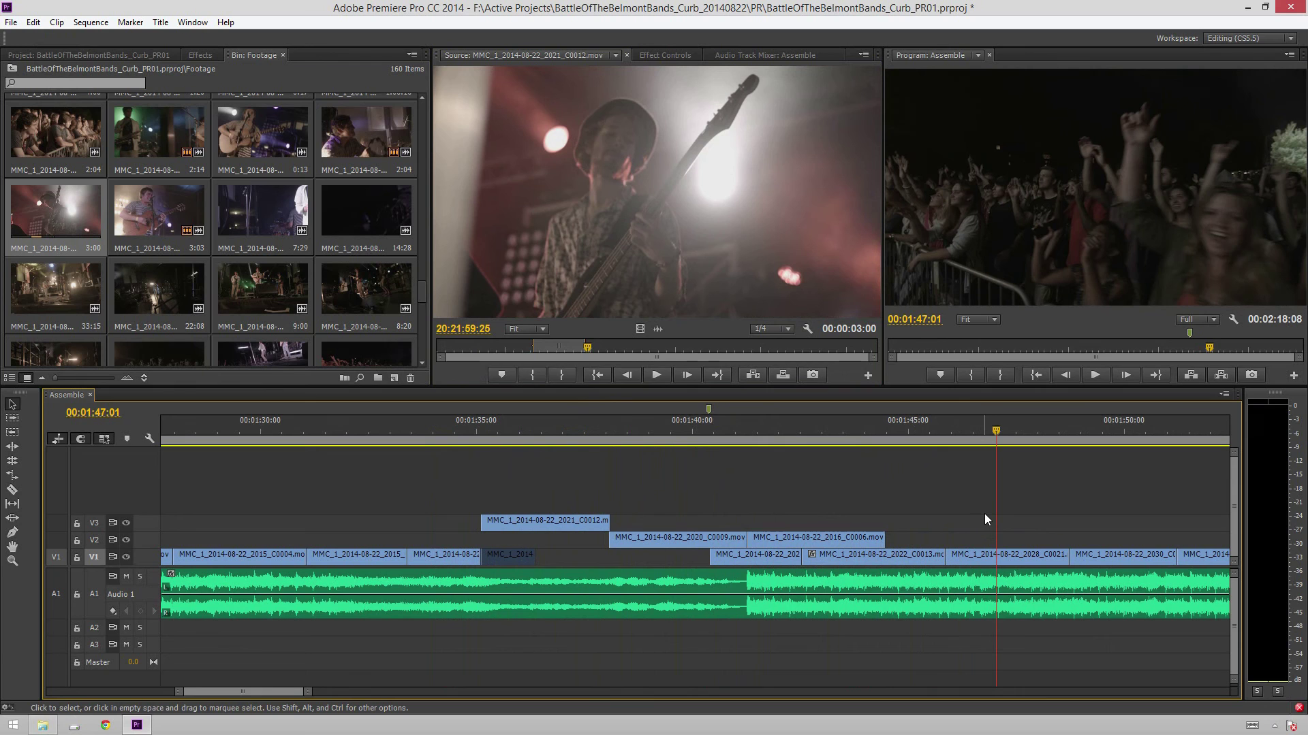
- Save the project and play the sequence from its beginning in full screen
{"action": "key", "text": "ctrl+s"}
{"action": "key", "text": "Home"}
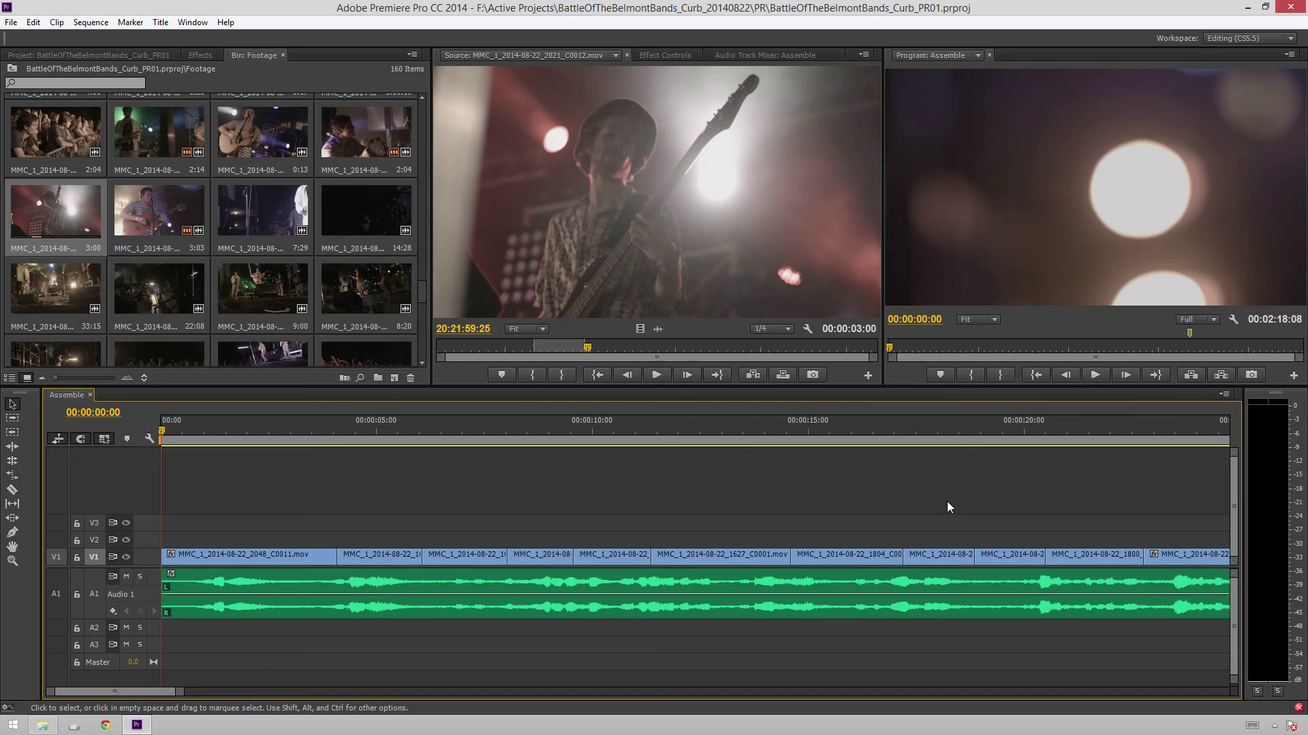
{"action": "key", "text": "space"}
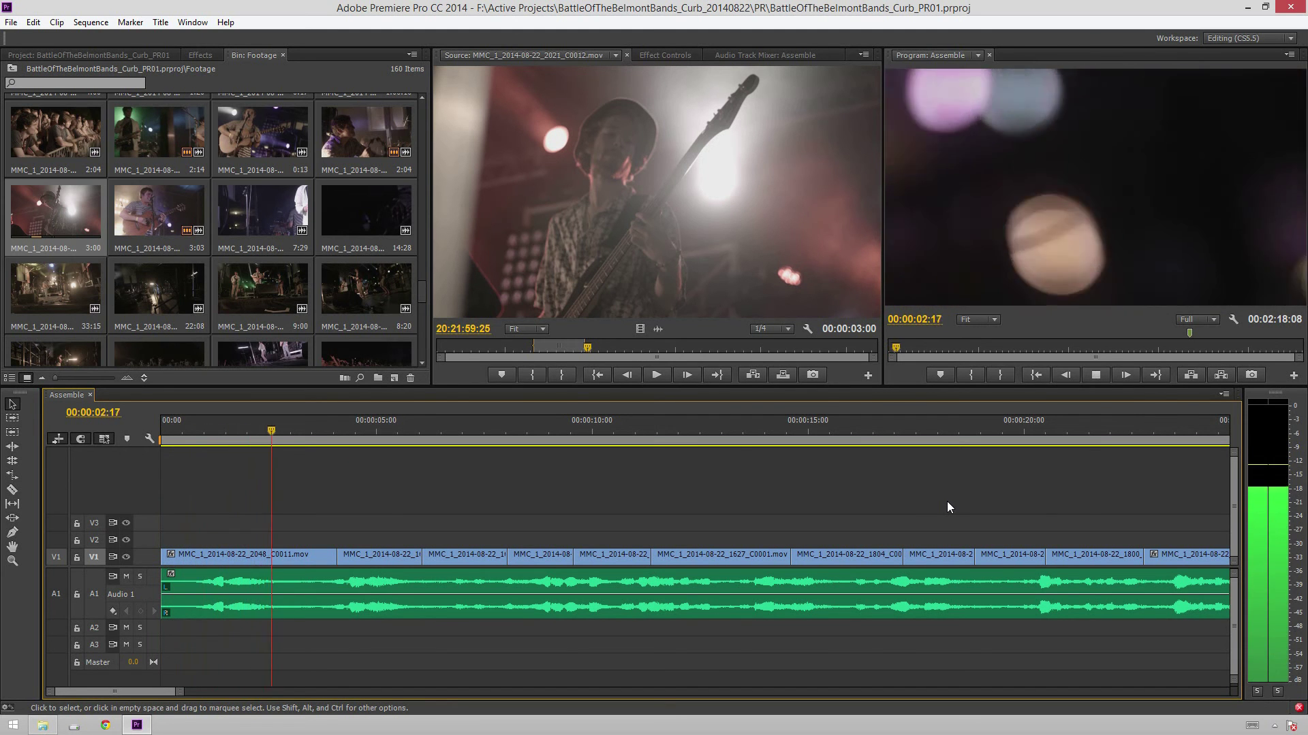
{"action": "key", "text": "ctrl+grave"}
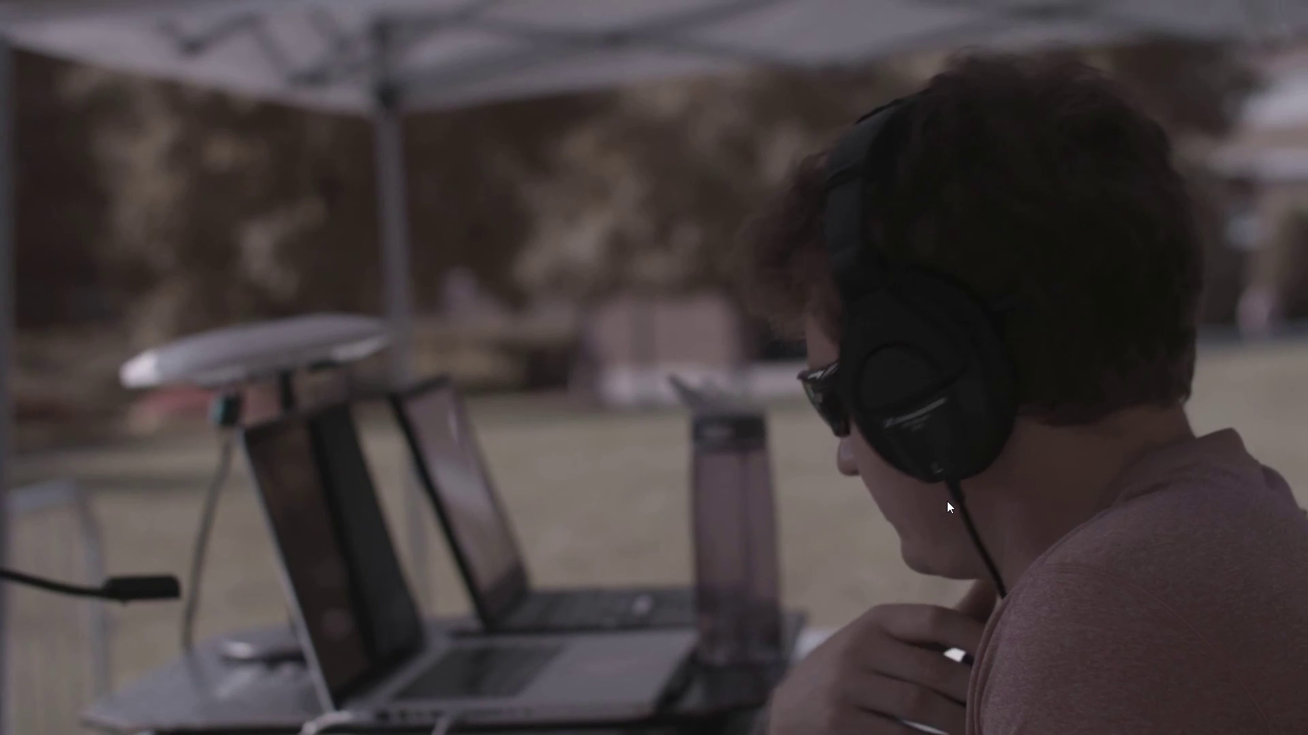